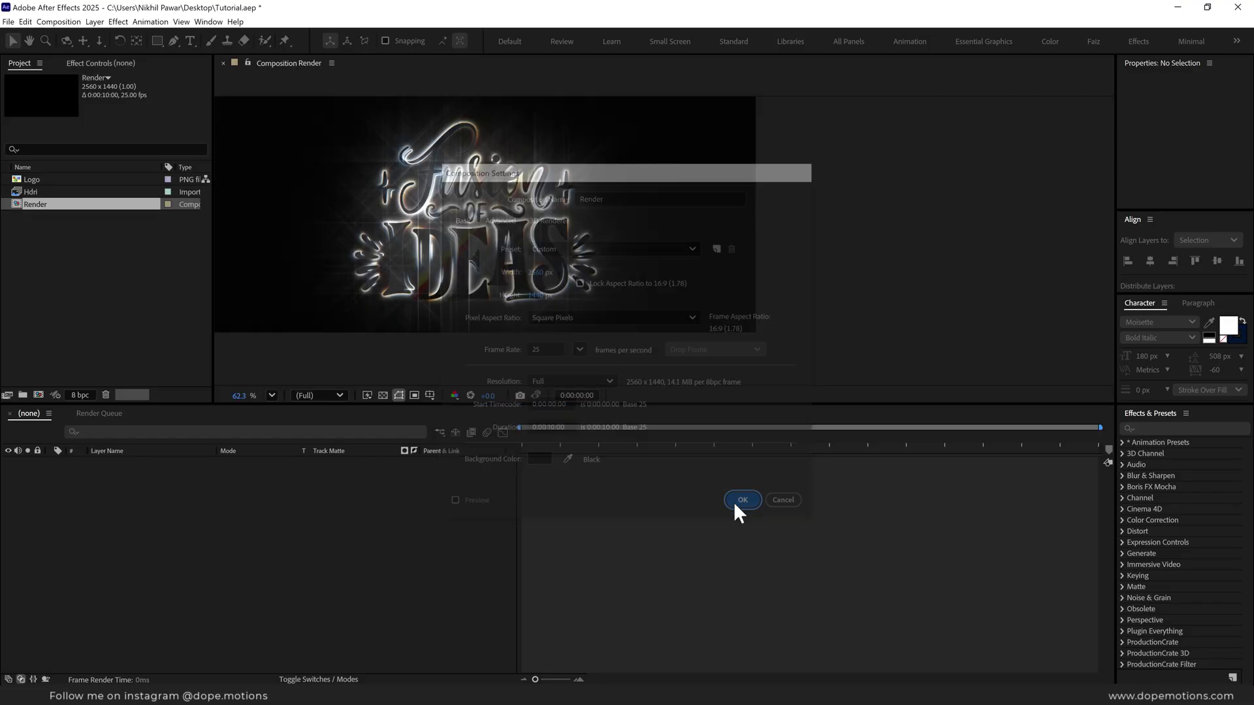
# - Accept the Render composition's settings, and create a composition named "Logo here" containing the Logo image
pyautogui.click(734, 501)
pyautogui.click(38, 394)
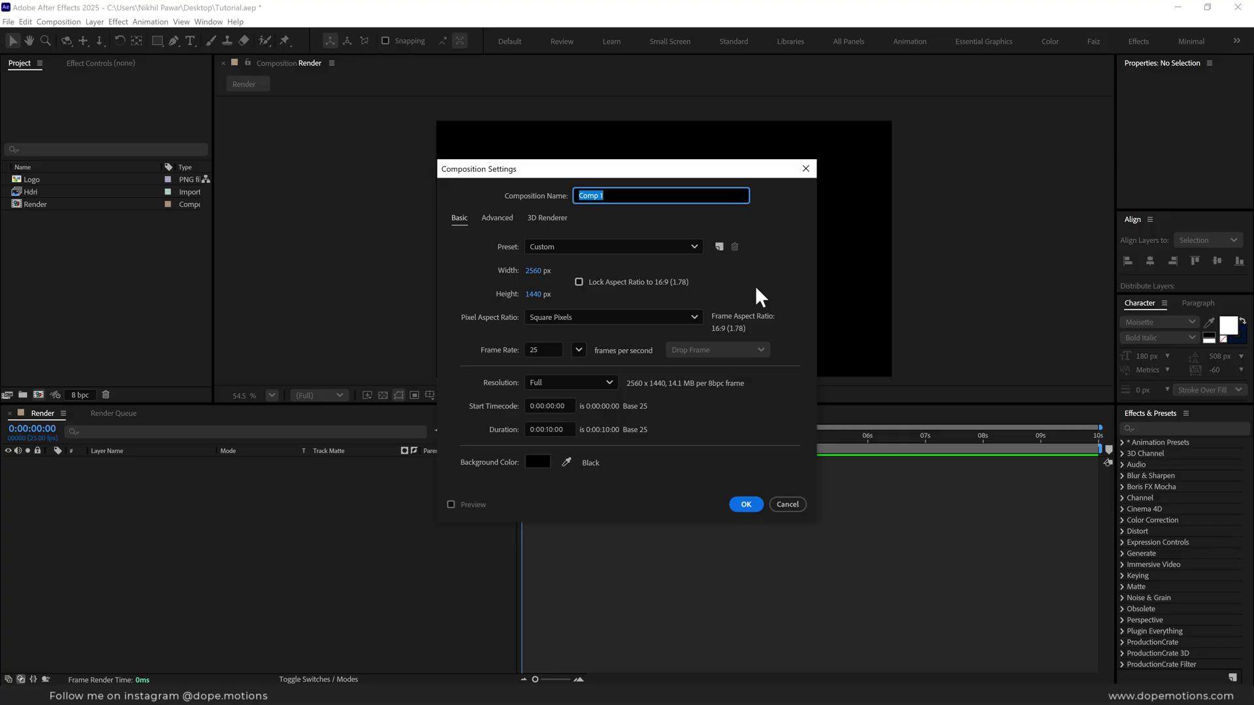
pyautogui.write('Logo here')
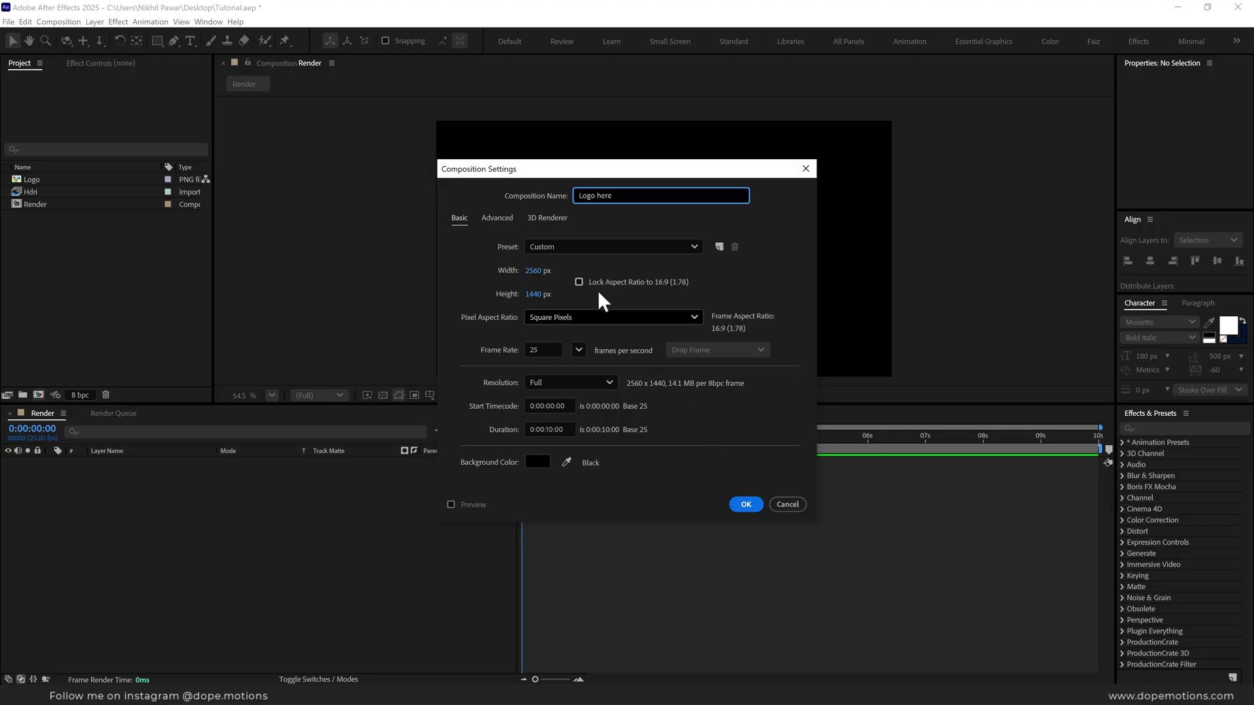
pyautogui.click(745, 504)
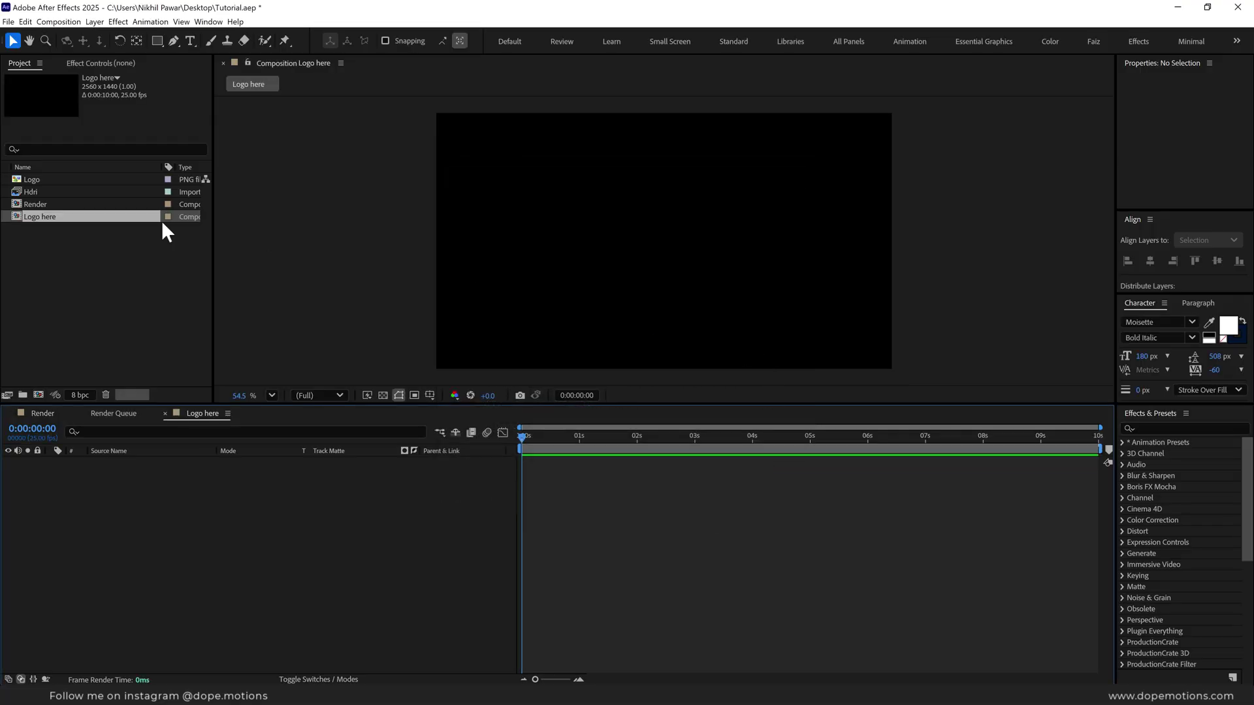
pyautogui.moveTo(31, 180); pyautogui.dragTo(134, 522)
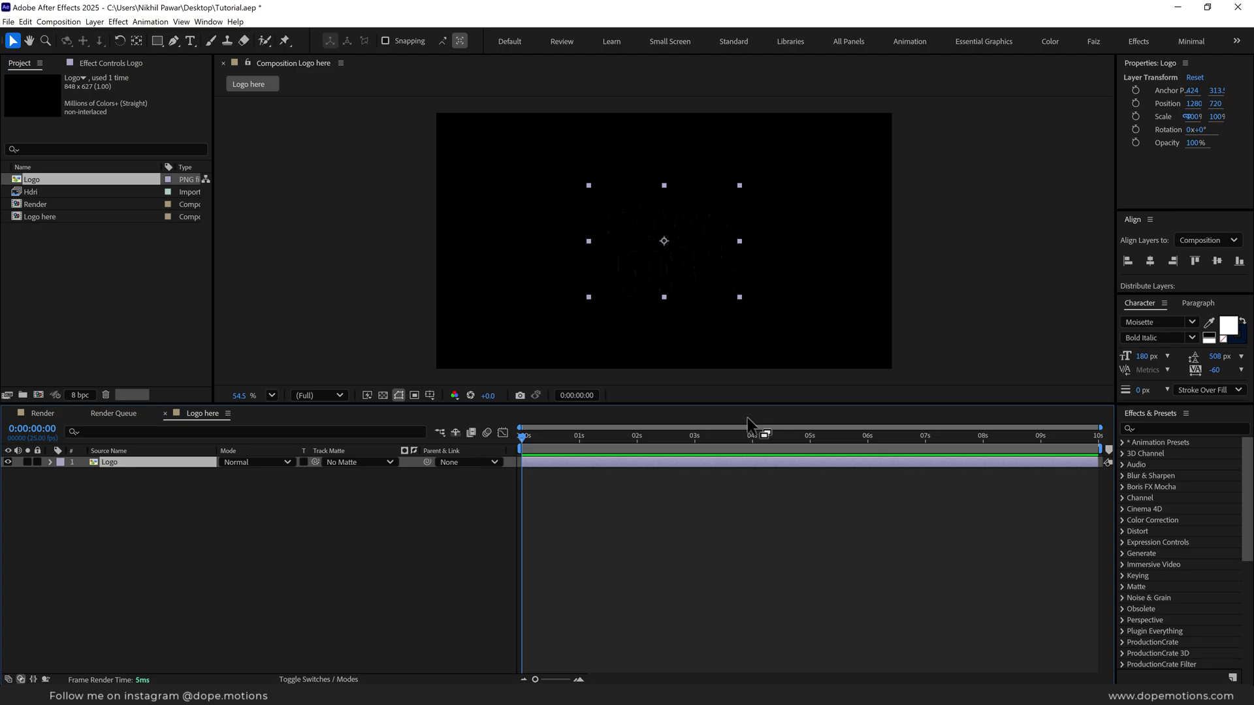
# - Apply a Fill effect with colour ffffff to the Logo layer and dock its effect controls separately beside the project items
pyautogui.click(1177, 424)
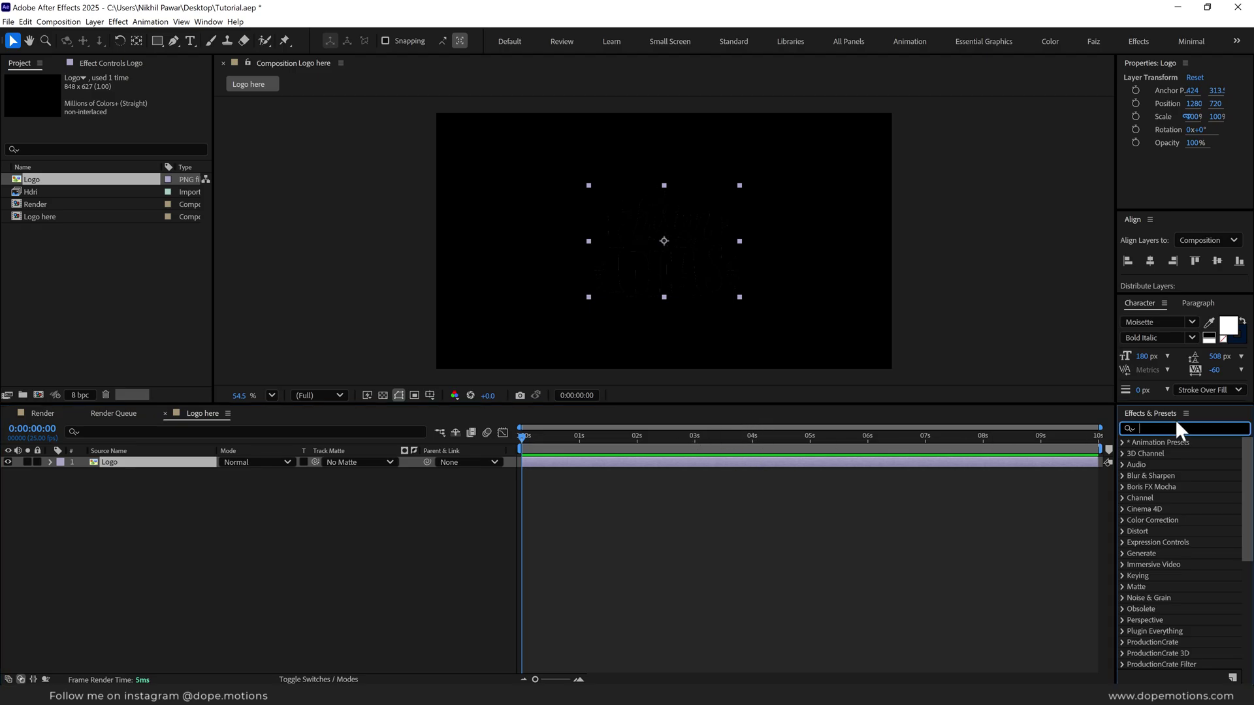
pyautogui.write('fill')
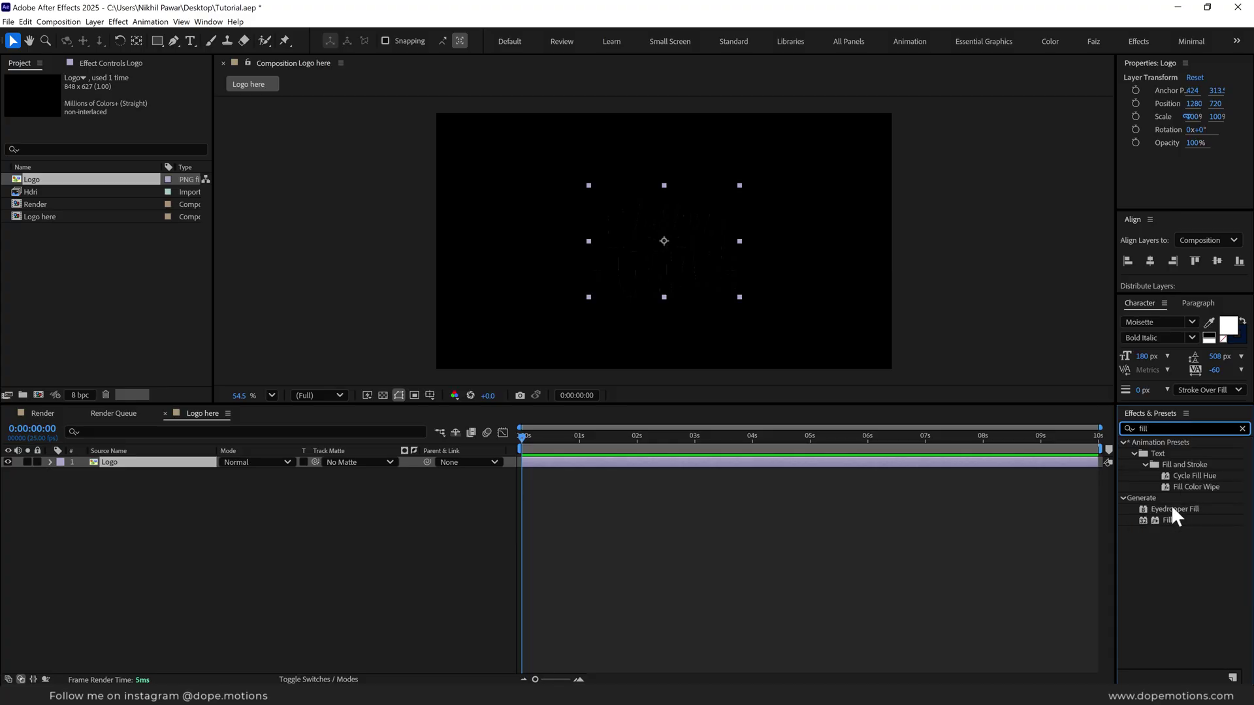
pyautogui.doubleClick(1168, 520)
pyautogui.click(123, 122)
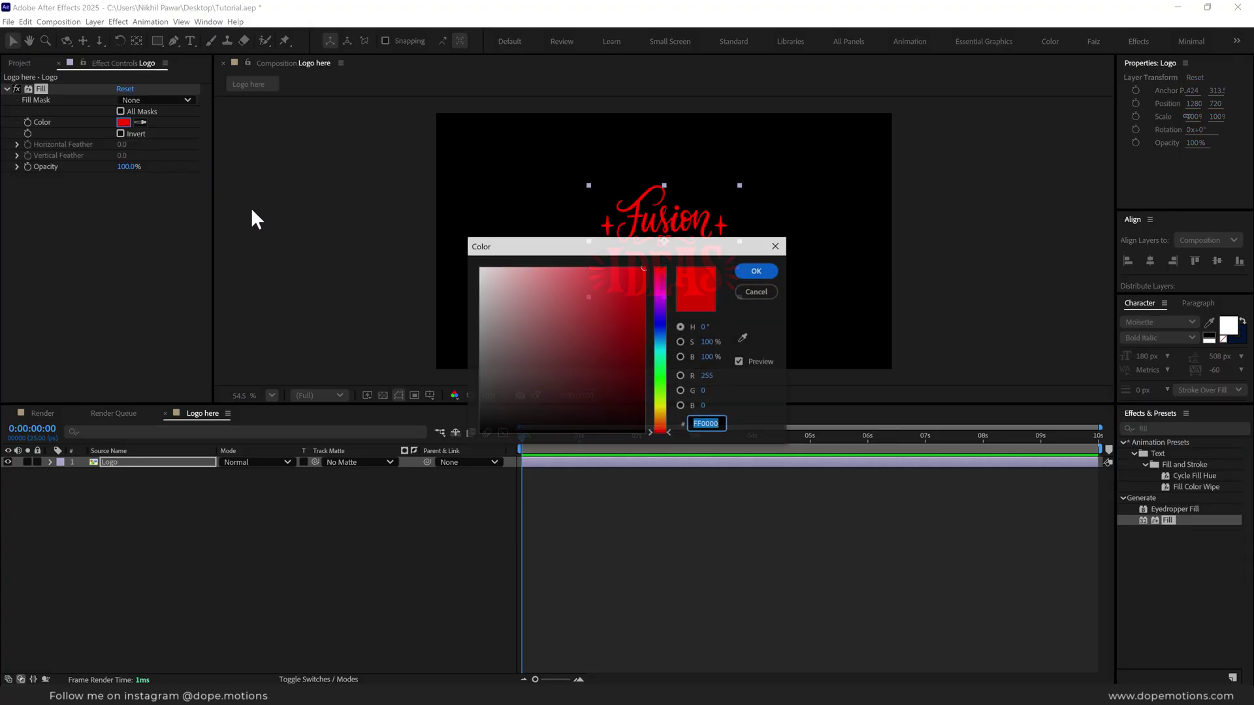
pyautogui.write('ffffff')
pyautogui.press('Return')
pyautogui.moveTo(107, 66); pyautogui.dragTo(225, 234)
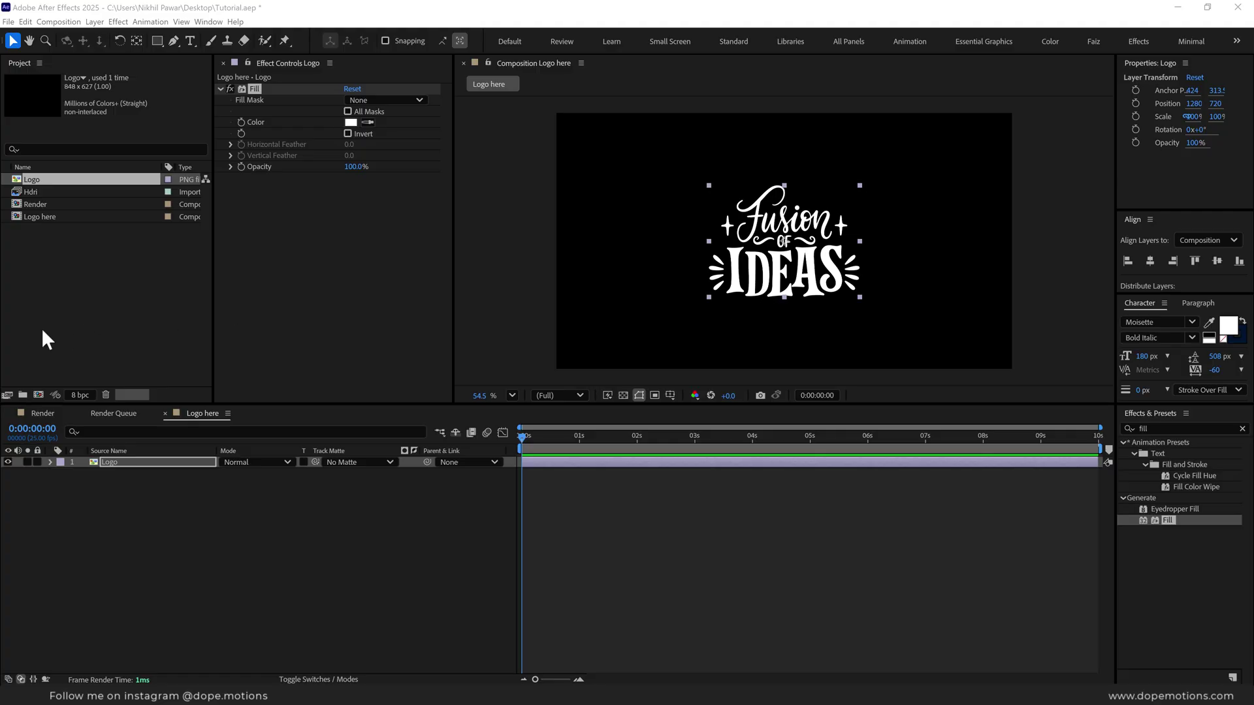
# - Create a composition named "Logo Matte" and add the Logo here composition to it as a layer
pyautogui.click(47, 389)
pyautogui.click(38, 394)
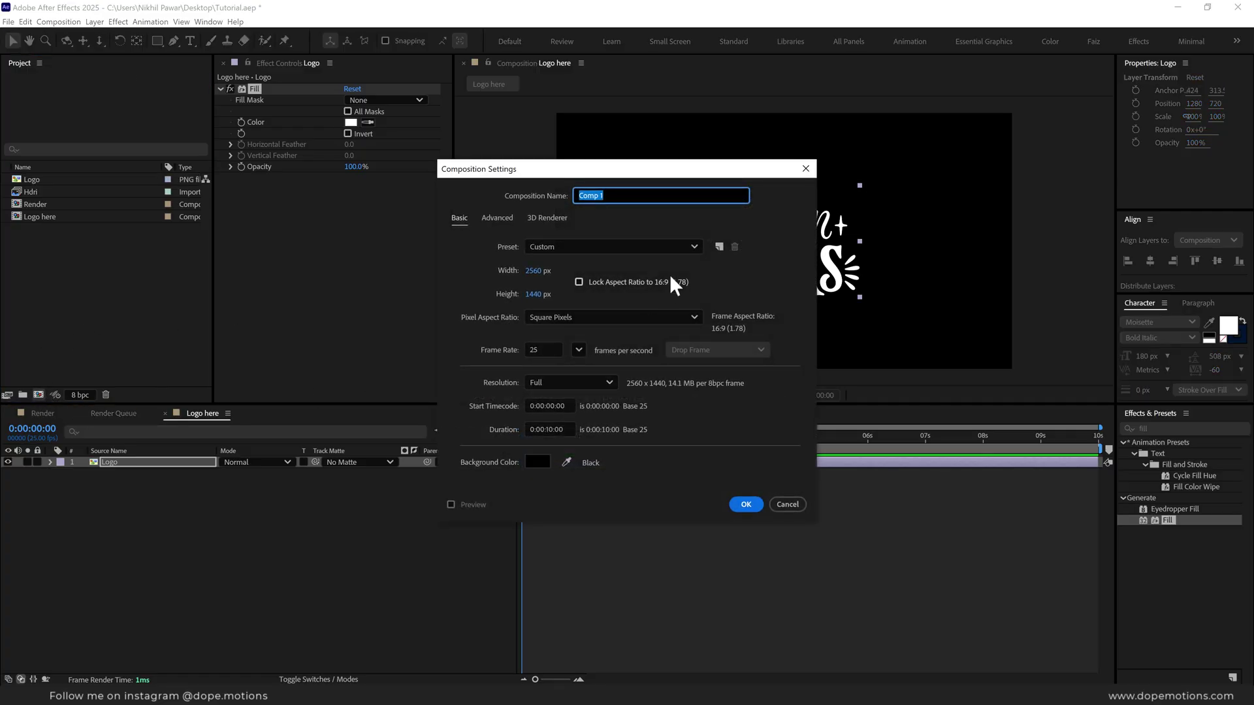
pyautogui.write('Logo Matte')
pyautogui.click(738, 500)
pyautogui.click(34, 253)
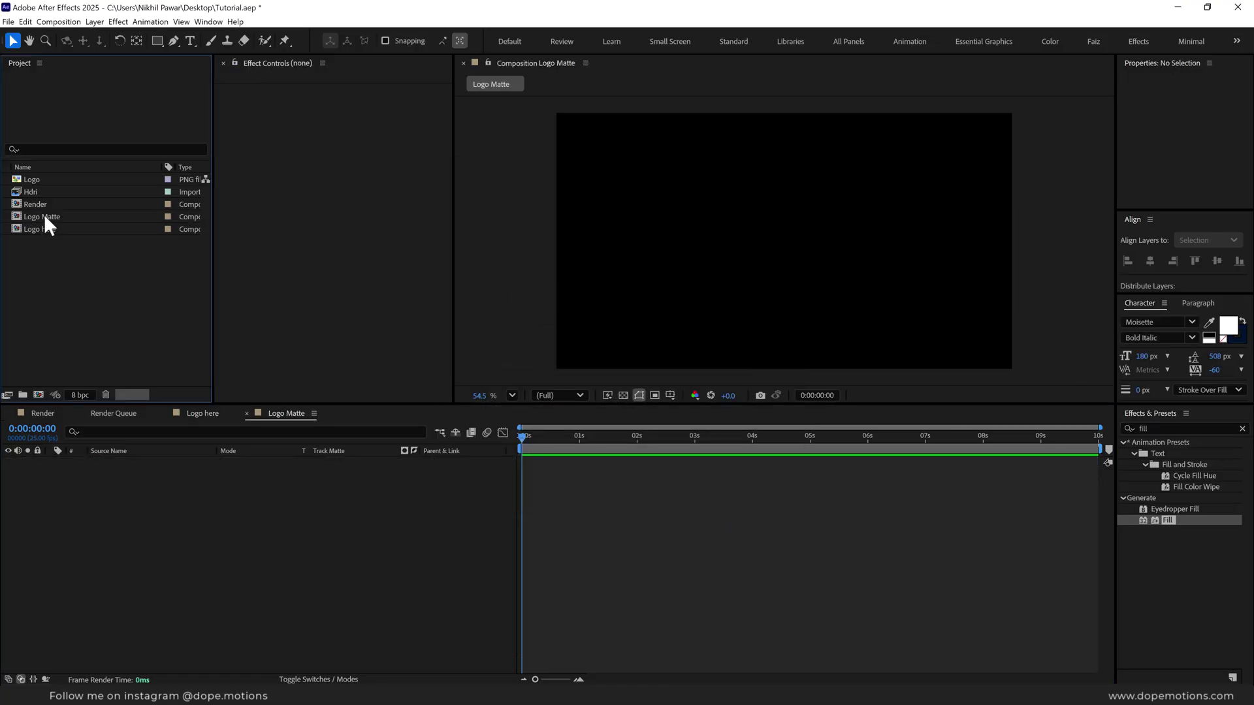
pyautogui.moveTo(45, 227); pyautogui.dragTo(134, 552)
# - Create a black solid named "Wipe" above Logo here and set it as the Logo here layer's track matte
pyautogui.click(186, 516)
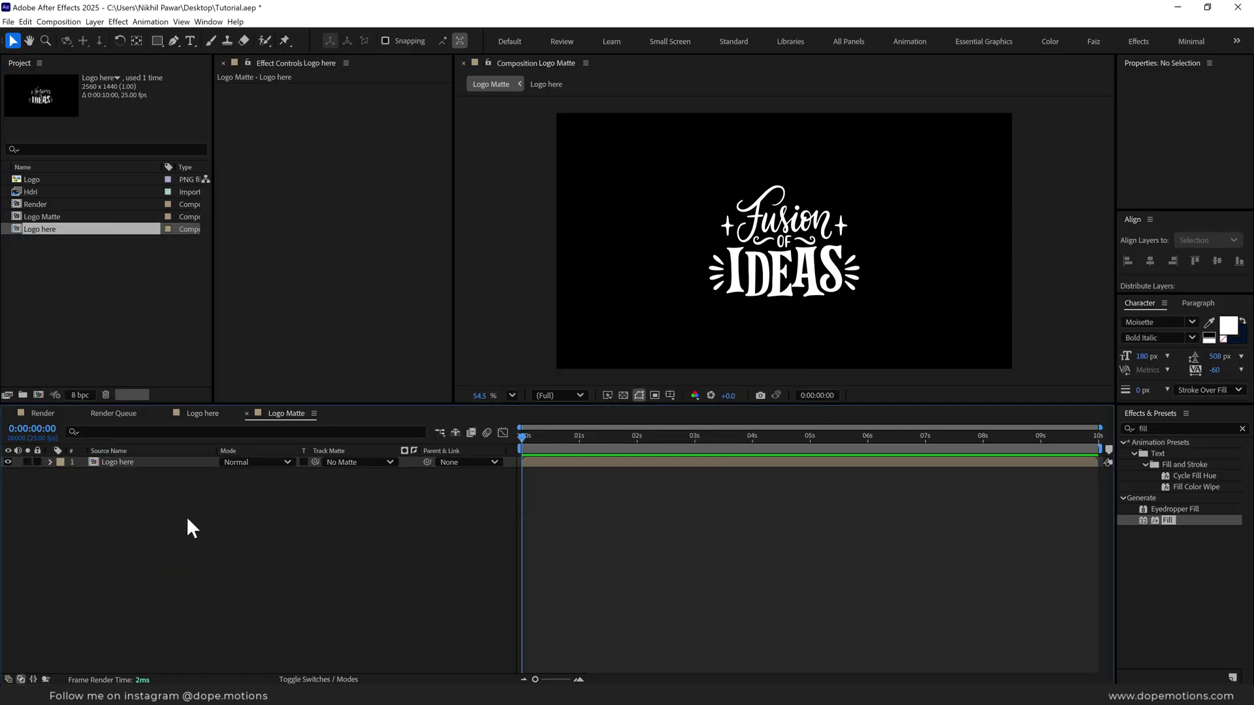
pyautogui.hotkey('ctrl', 'y')
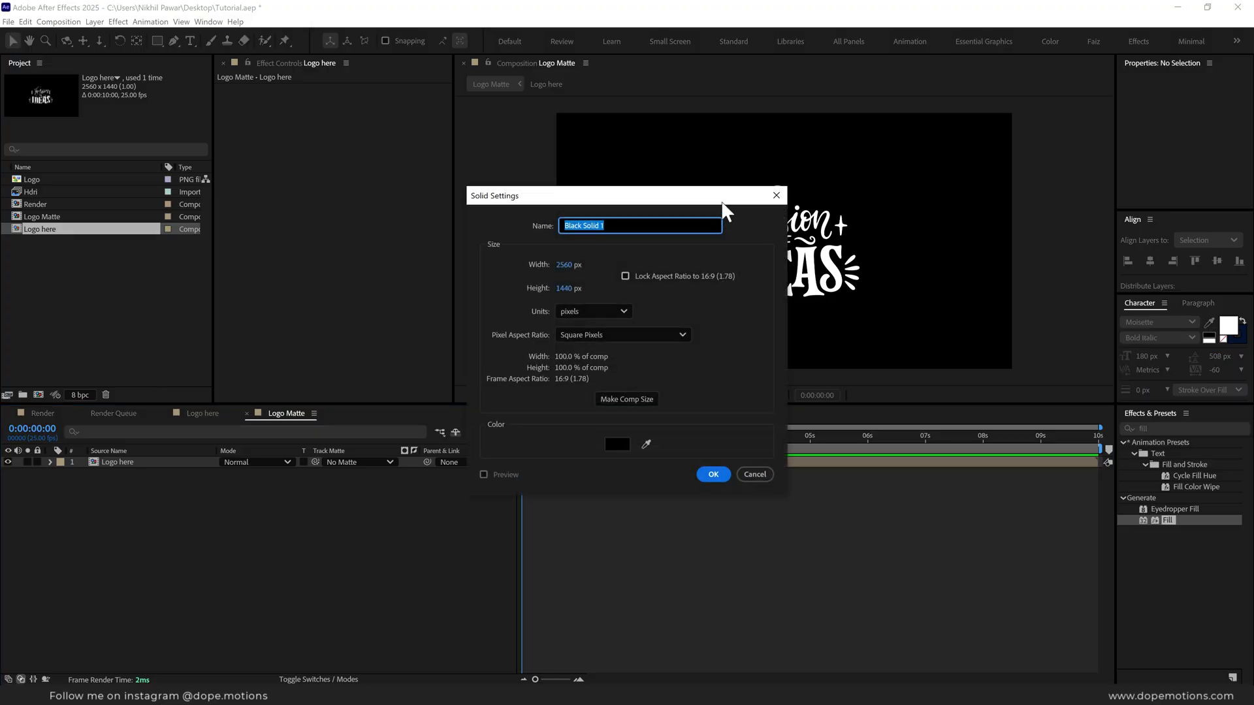
pyautogui.write('Wipe')
pyautogui.click(711, 475)
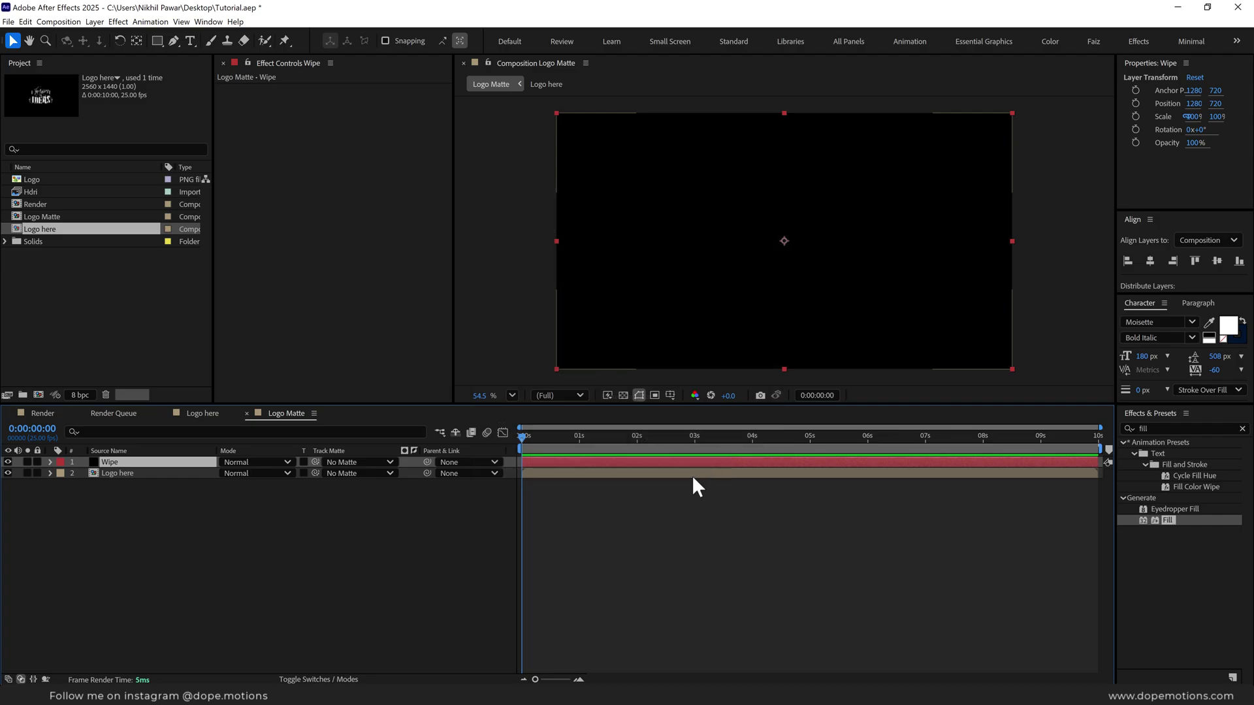
pyautogui.click(352, 473)
pyautogui.click(356, 501)
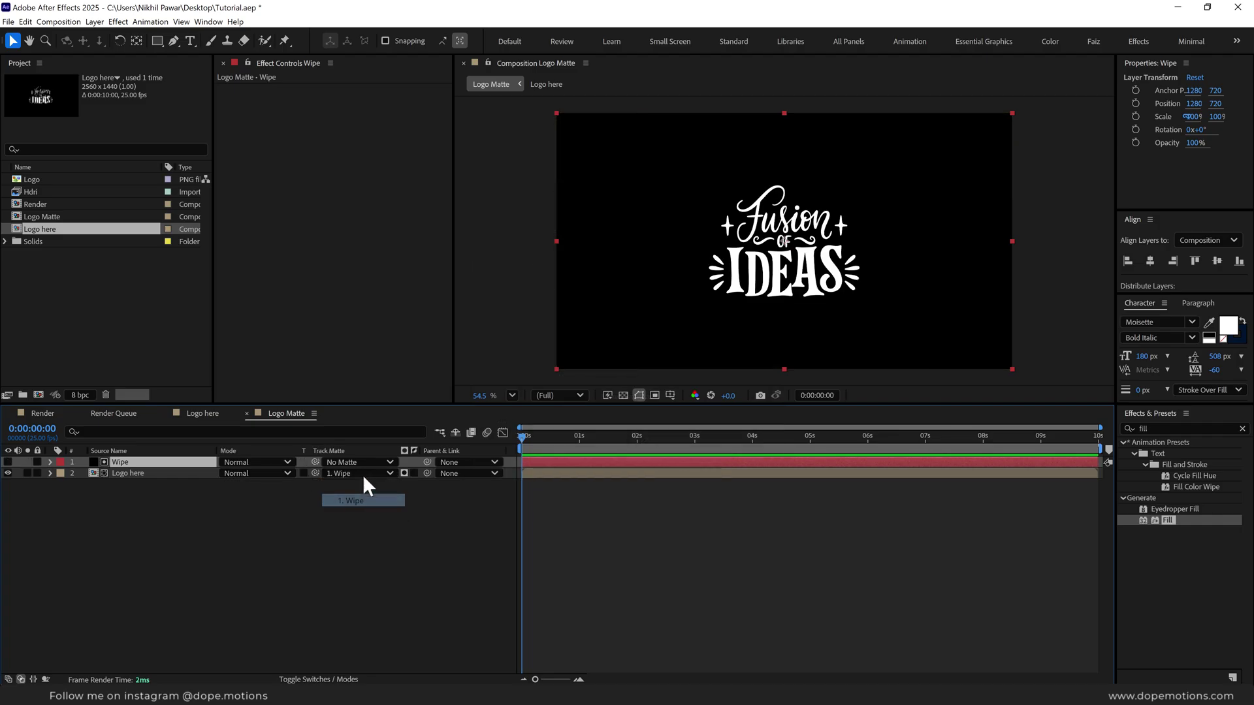
pyautogui.click(287, 679)
pyautogui.click(287, 679)
# - Apply the Linear Wipe transition effect to the Wipe layer with a Feather of 300
pyautogui.click(1156, 426)
pyautogui.write('linear')
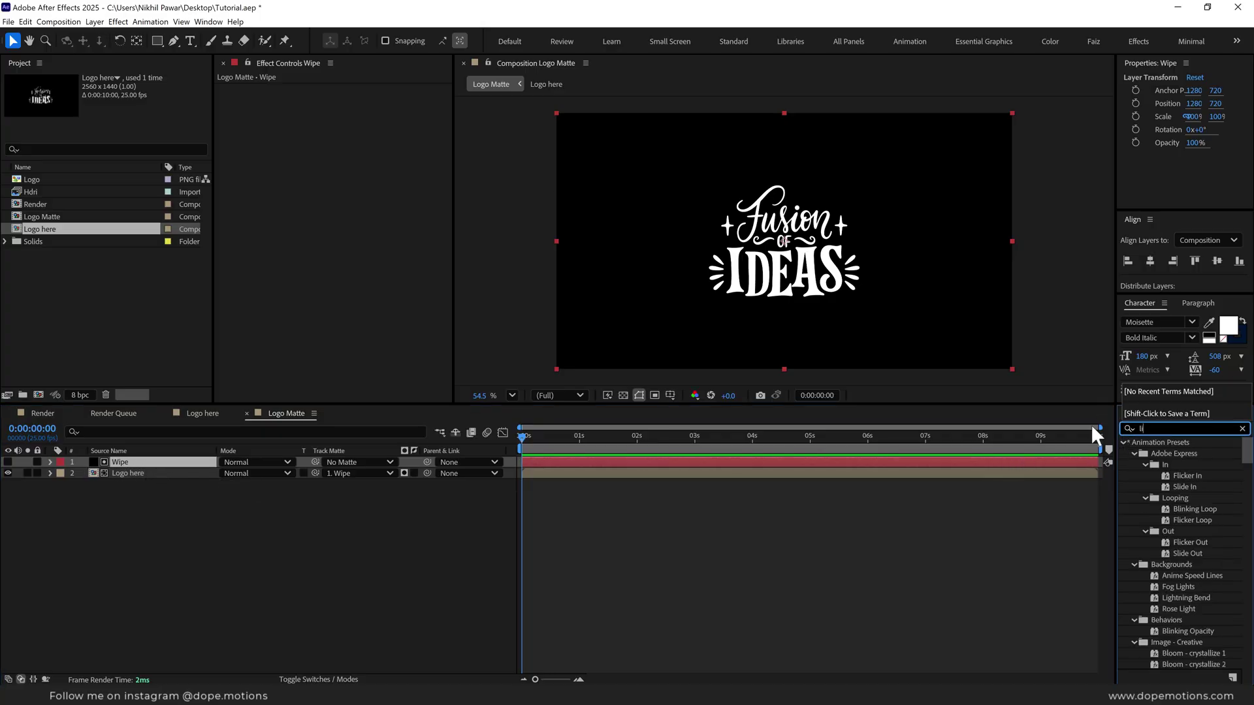
pyautogui.doubleClick(1178, 531)
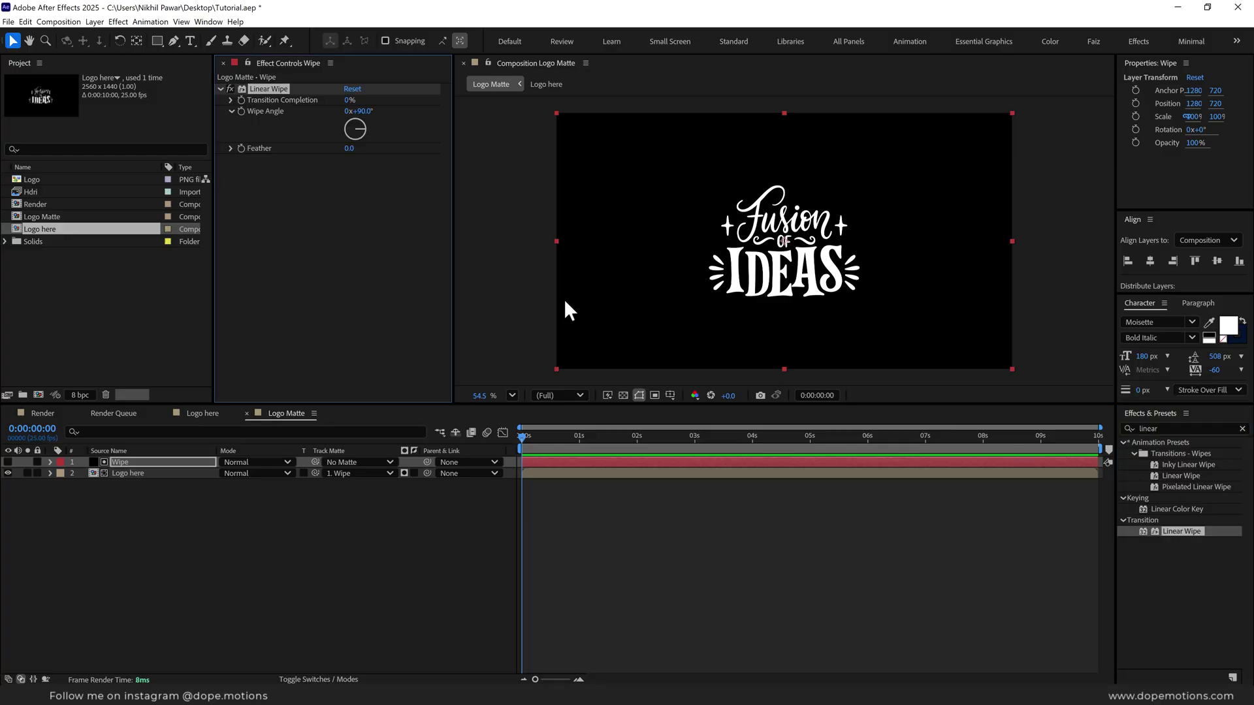
pyautogui.click(346, 149)
pyautogui.write('300')
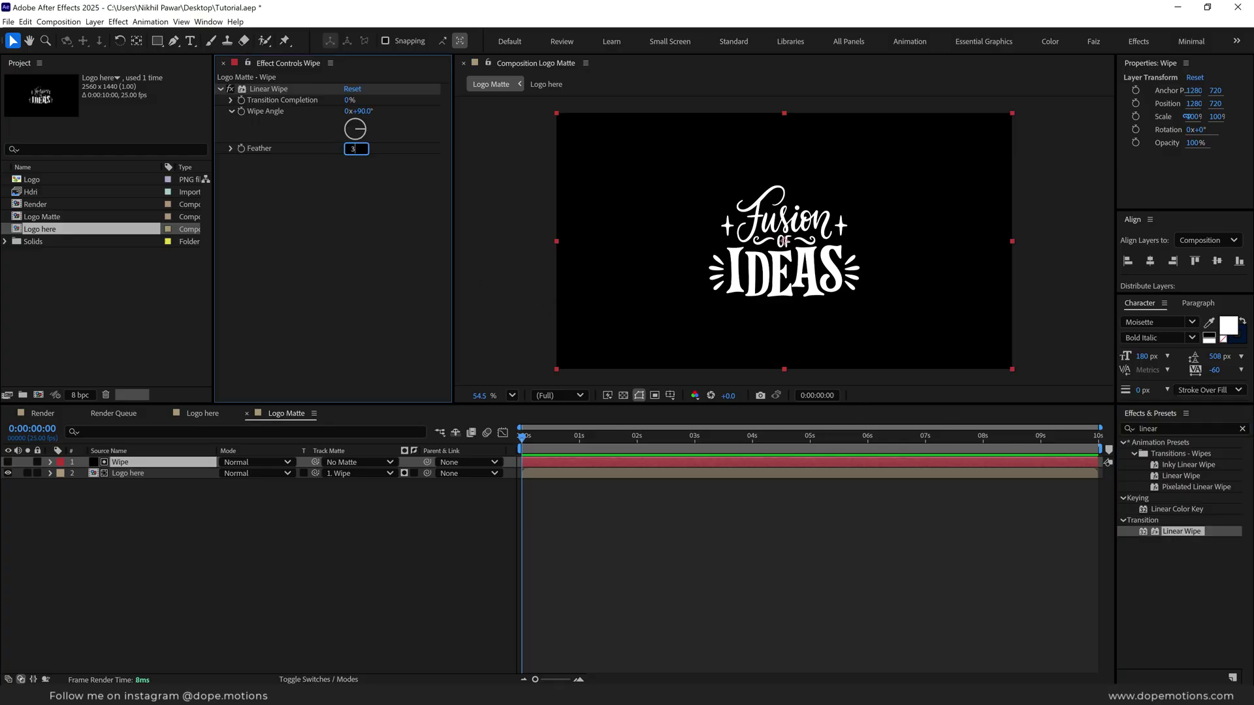
pyautogui.press('Return')
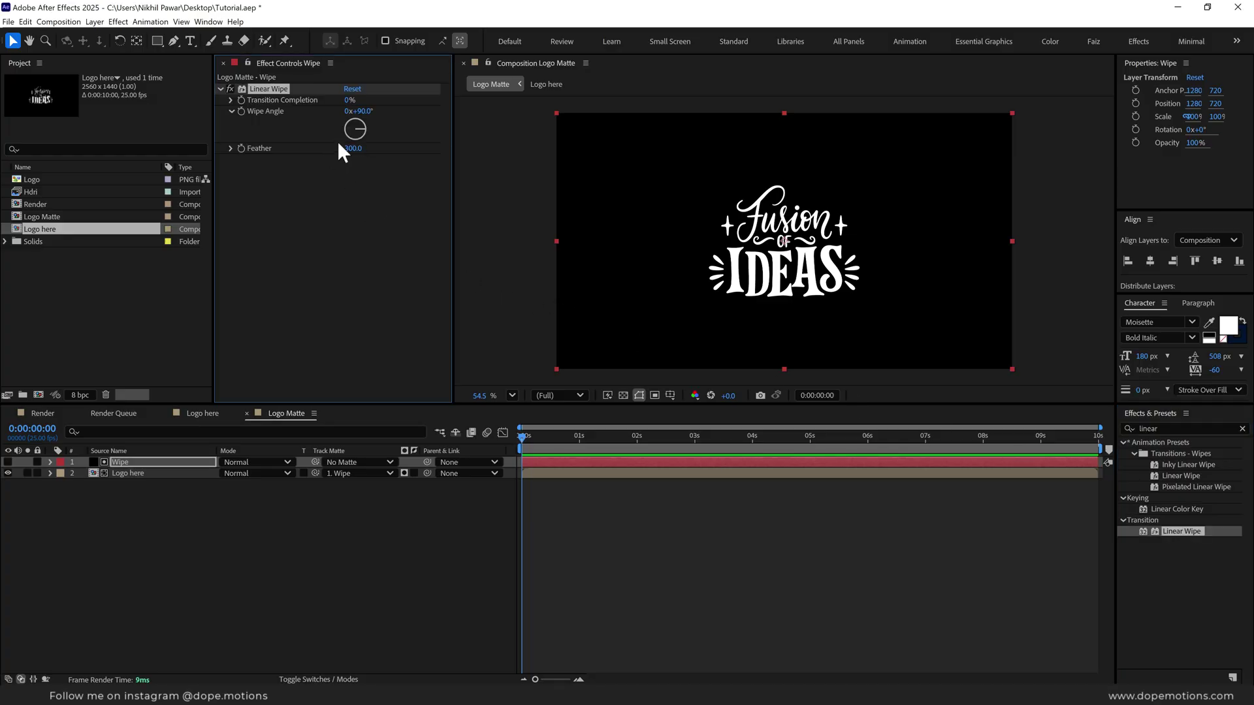
# - Keyframe the Linear Wipe's Transition Completion from 100% at 0:00 to 0% at 0:00:02:15, and scrub through the reveal
pyautogui.click(348, 99)
pyautogui.write('100')
pyautogui.press('Return')
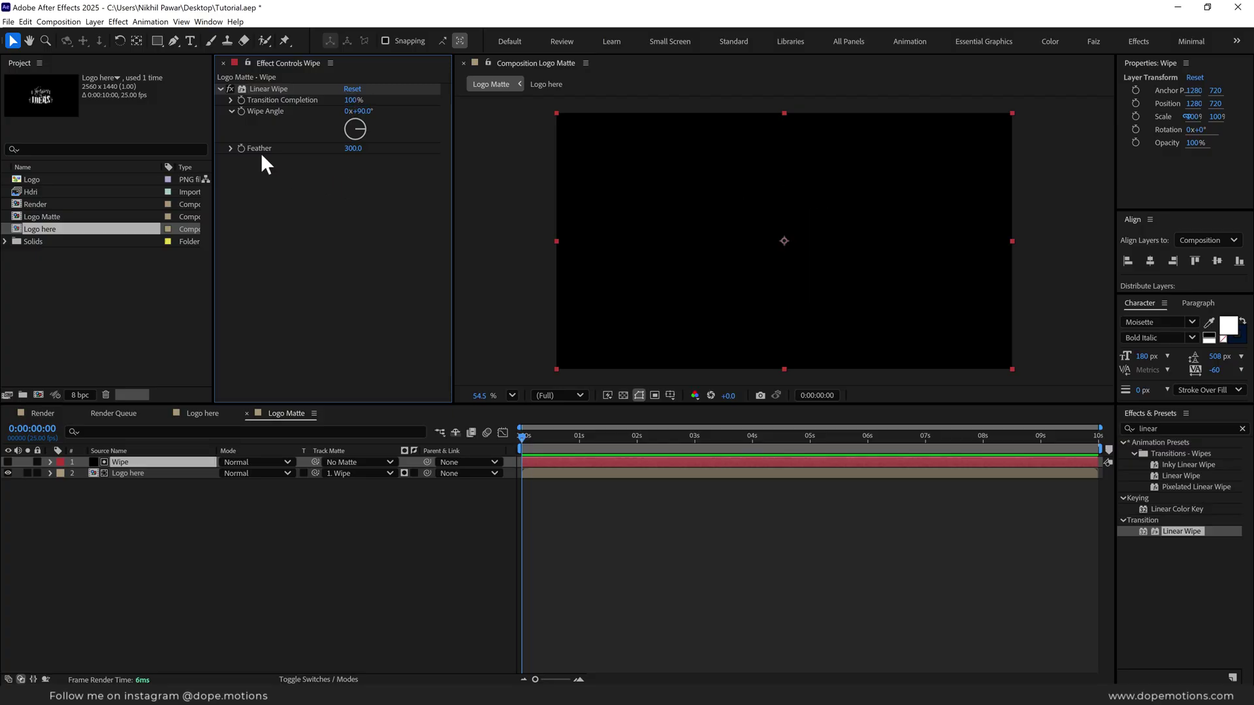
pyautogui.click(241, 100)
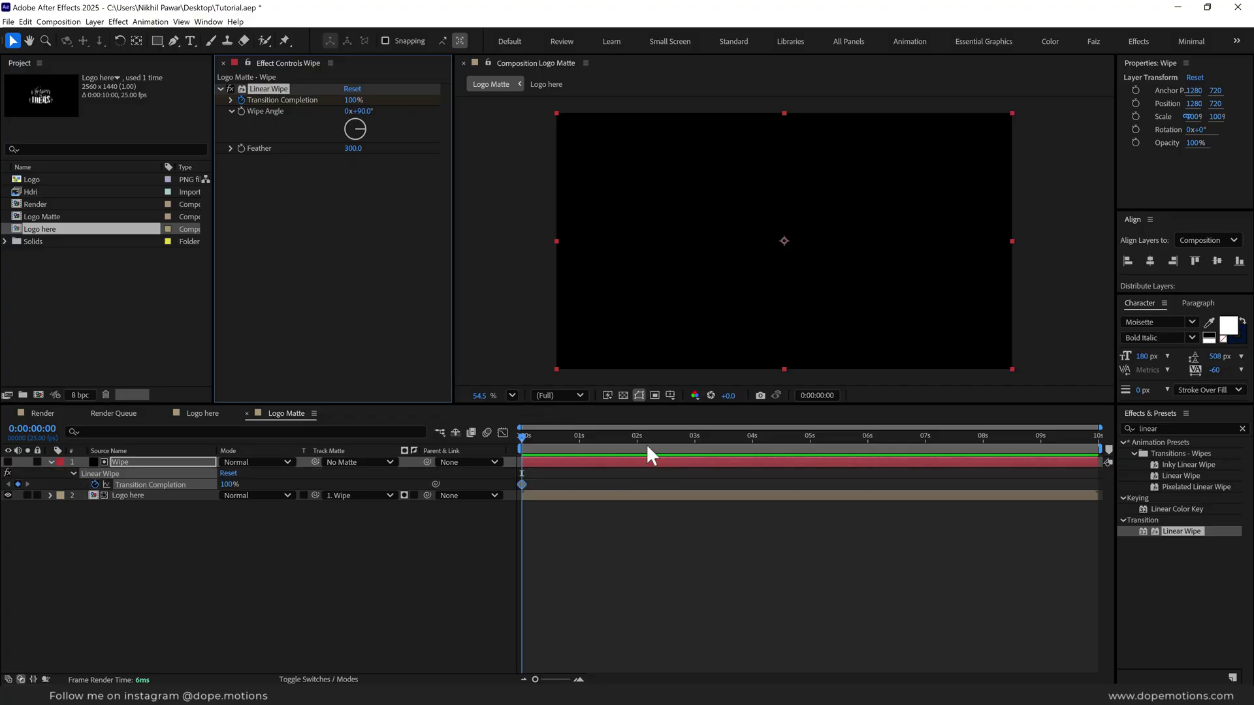
pyautogui.click(667, 436)
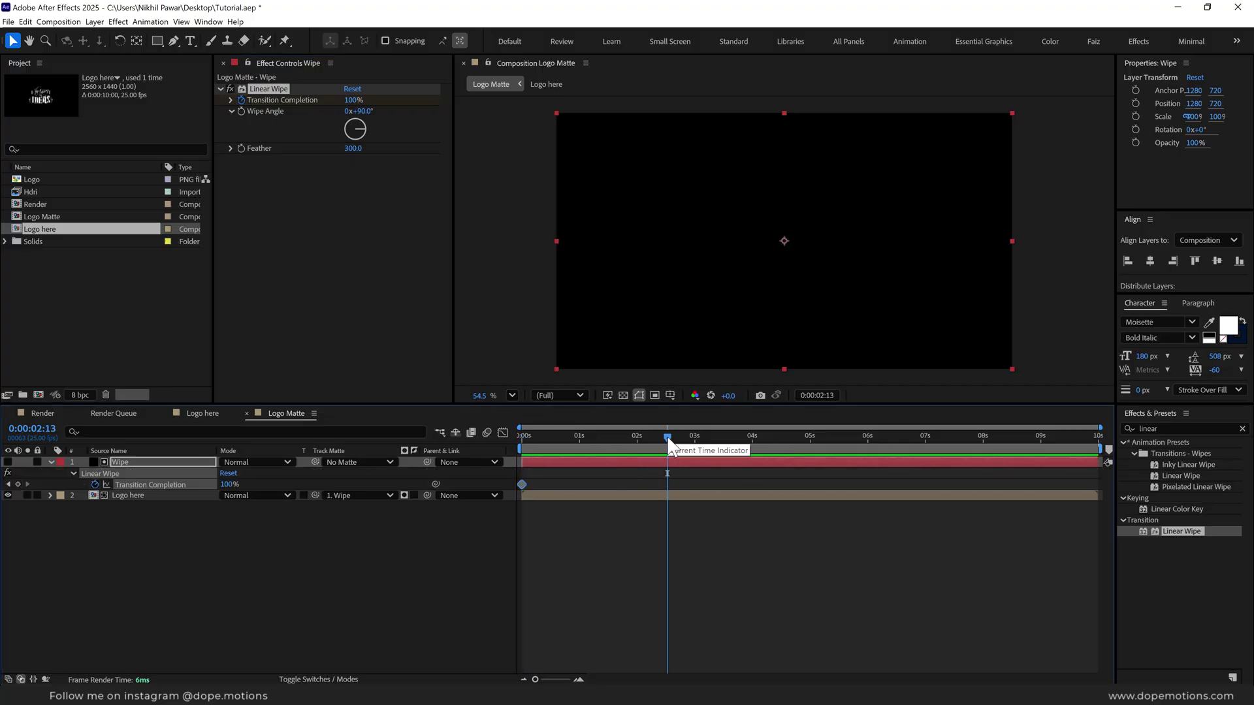
pyautogui.press('pagedown')
pyautogui.press('pagedown')
pyautogui.click(353, 100)
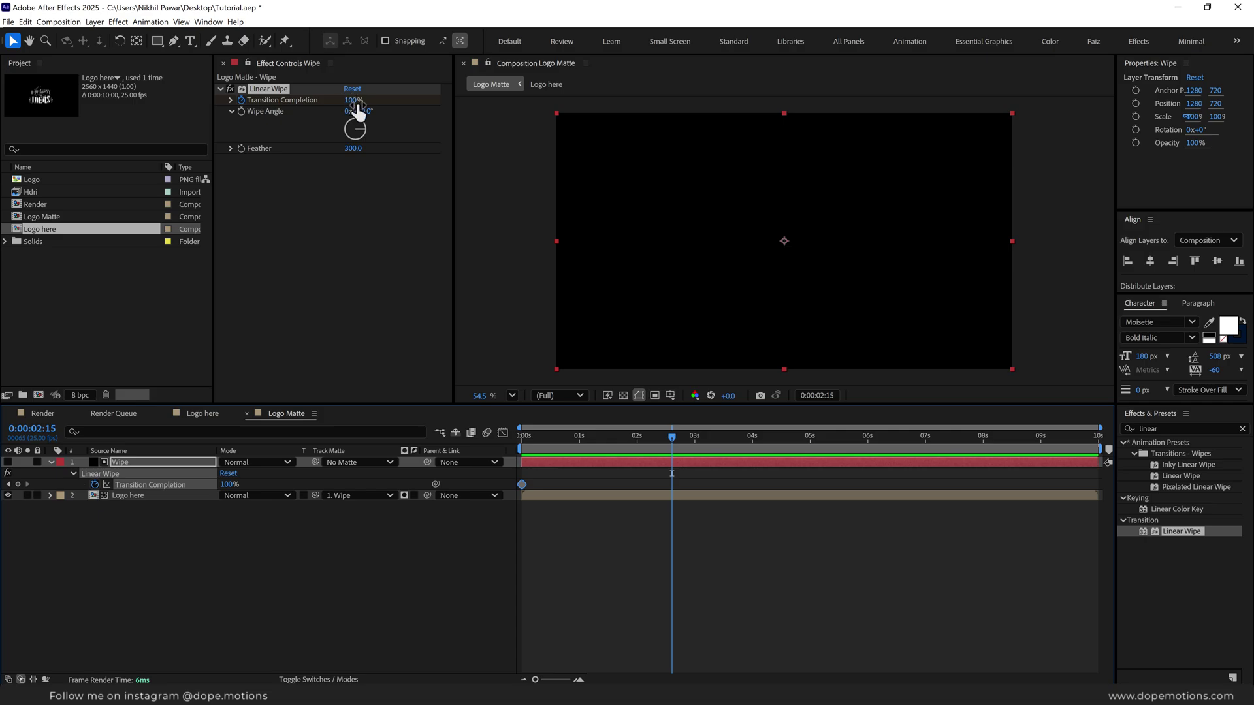
pyautogui.write('0')
pyautogui.press('Return')
pyautogui.click(522, 435)
pyautogui.moveTo(522, 433); pyautogui.dragTo(600, 445)
# - Set the Linear Wipe's Wipe Angle to -25°, check the diagonal reveal, and collapse the Wipe layer's properties
pyautogui.click(363, 112)
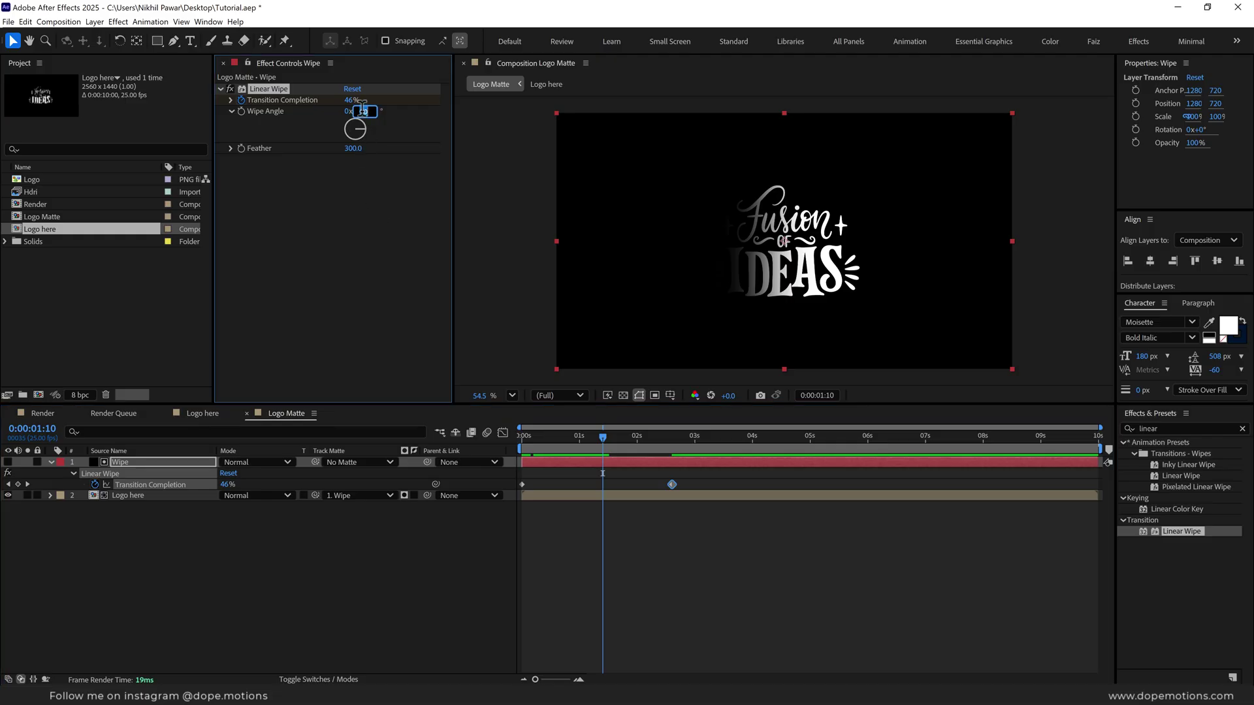
pyautogui.write('-25')
pyautogui.press('Return')
pyautogui.moveTo(542, 436); pyautogui.dragTo(591, 461)
pyautogui.click(298, 550)
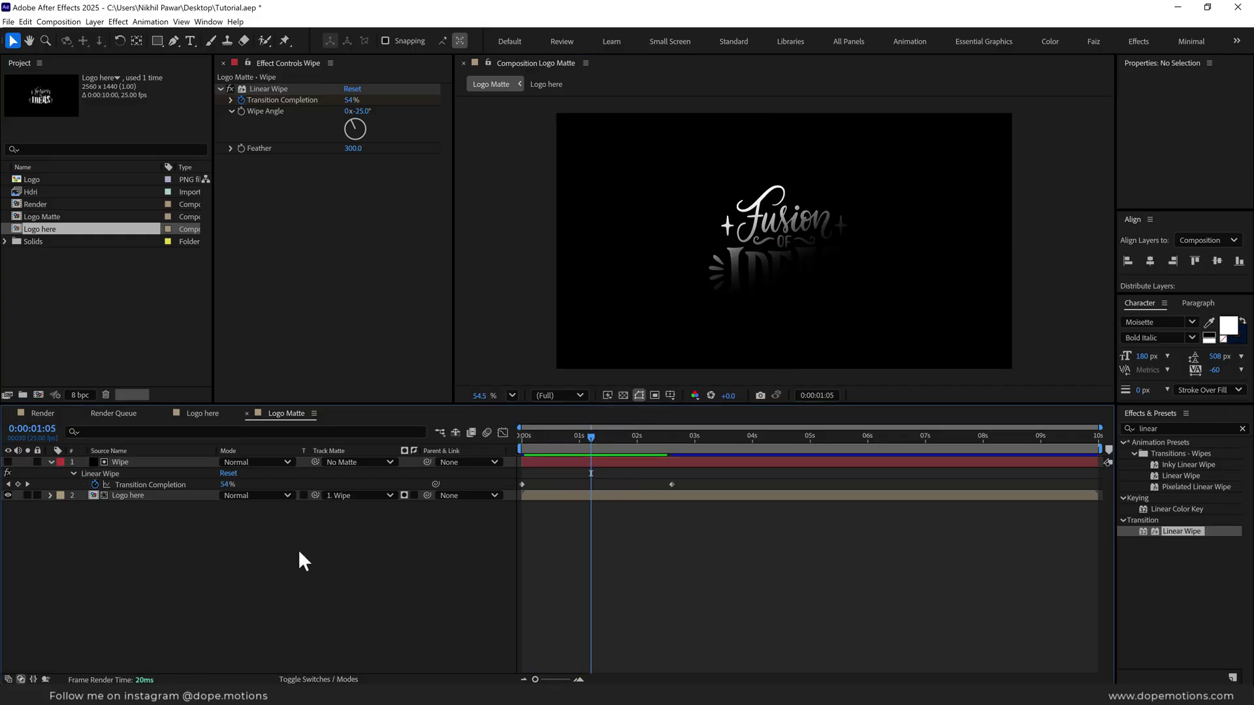
pyautogui.click(51, 462)
# - Create a composition named "Logo Glossy" and add the Logo here composition to it as a layer
pyautogui.click(38, 394)
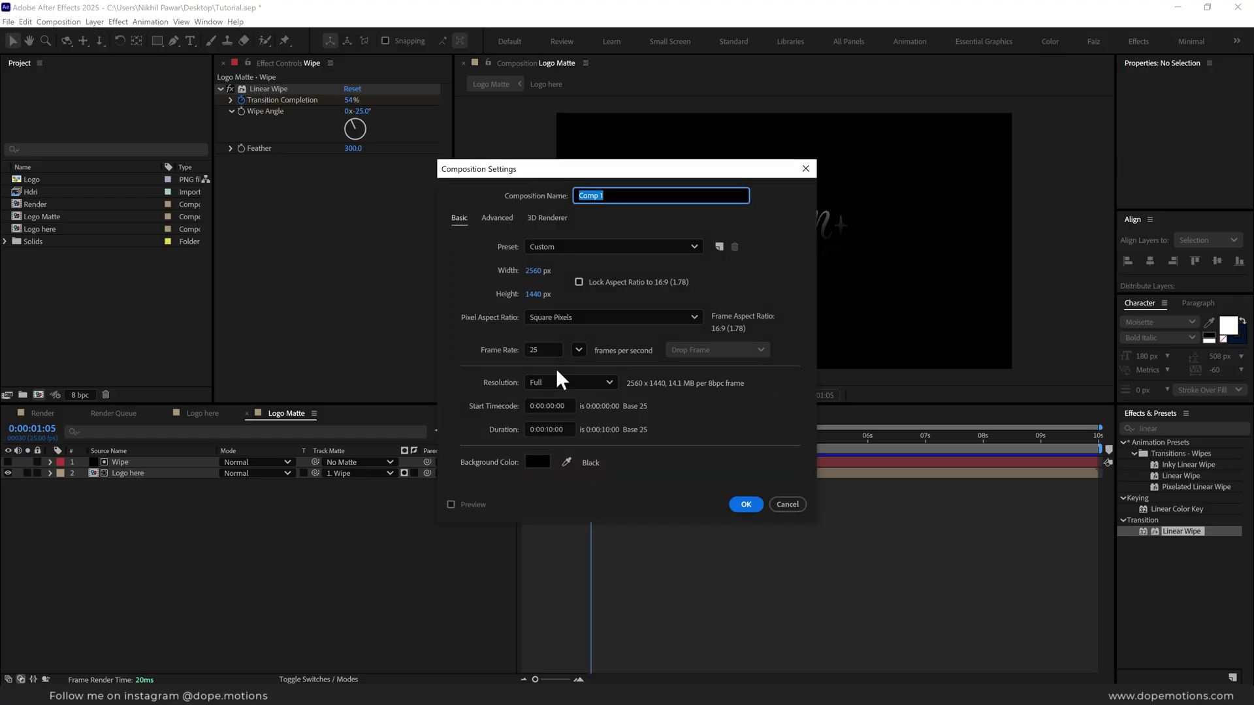
pyautogui.write('Logo Glossy')
pyautogui.press('Return')
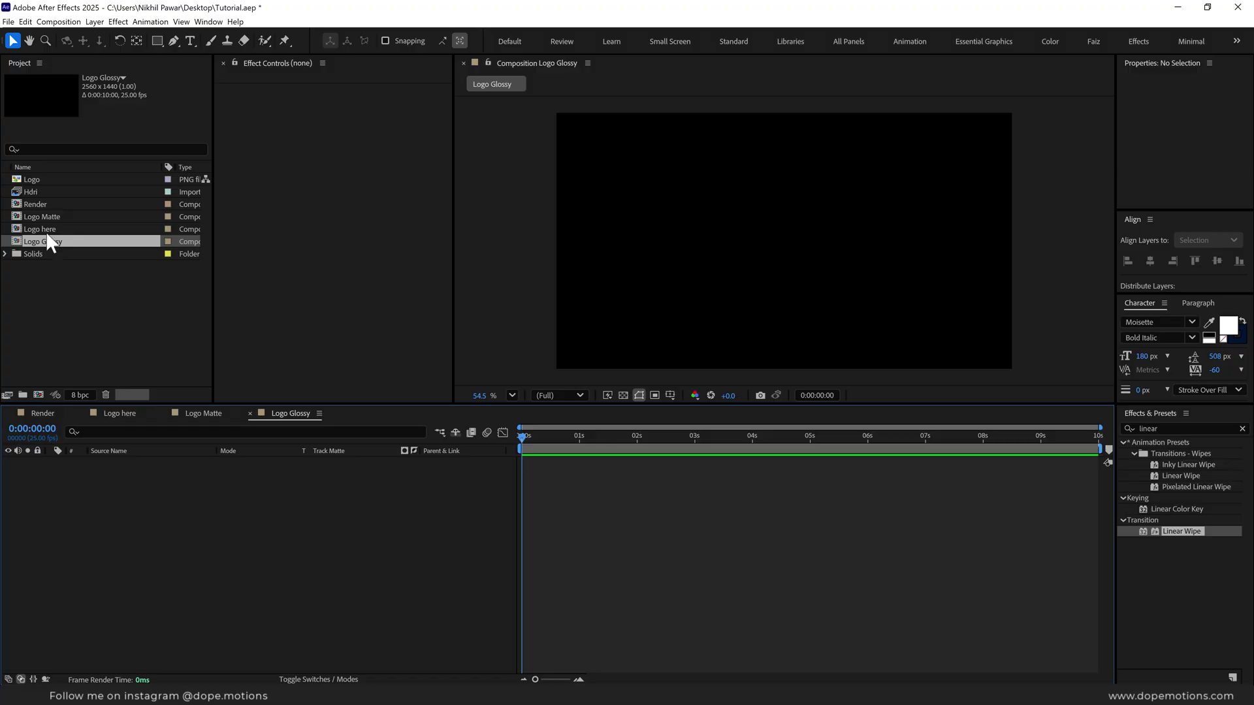
pyautogui.moveTo(46, 228); pyautogui.dragTo(151, 504)
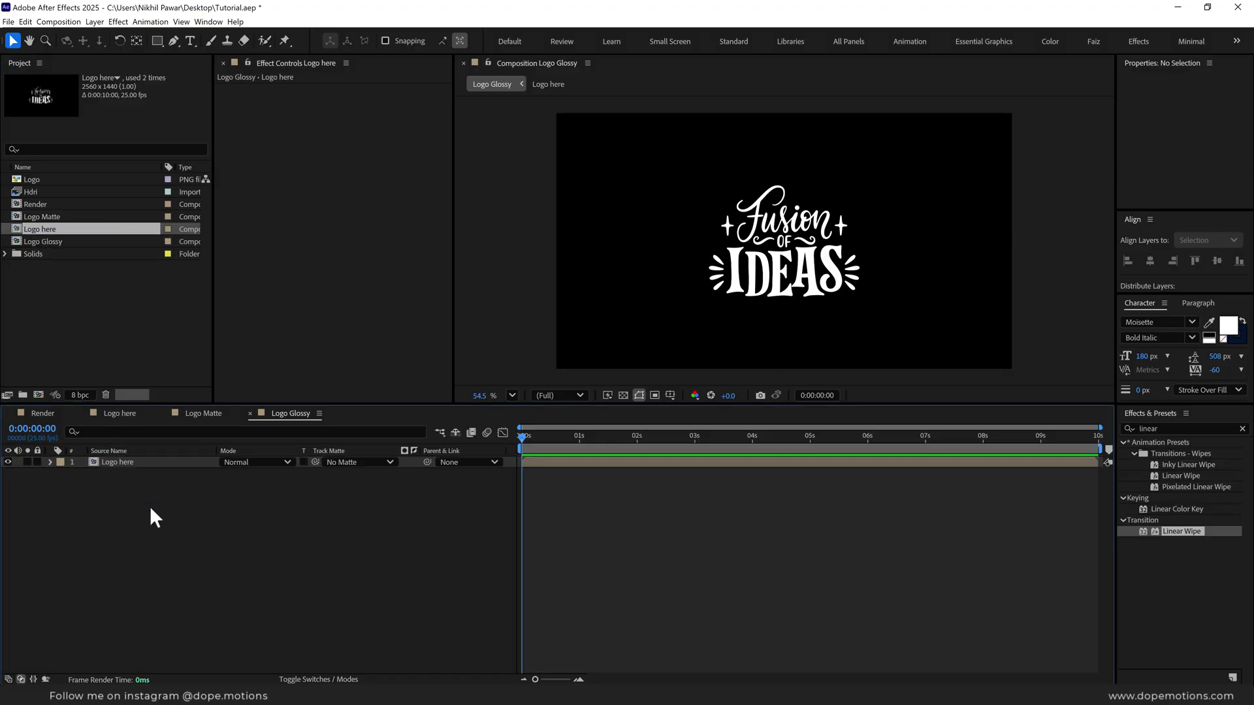
# - Create a white solid named "Ref" beneath the Logo here layer and set Logo here as its track matte
pyautogui.hotkey('ctrl', 'y')
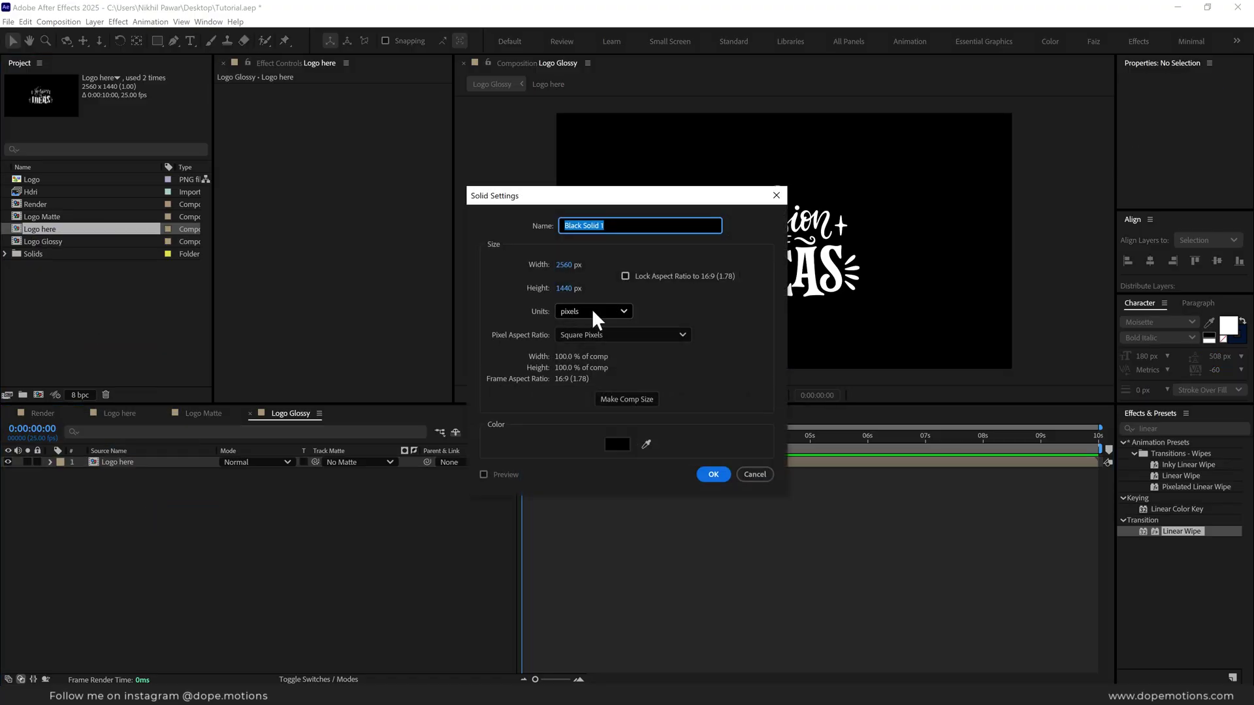
pyautogui.click(618, 445)
pyautogui.click(503, 278)
pyautogui.press('Return')
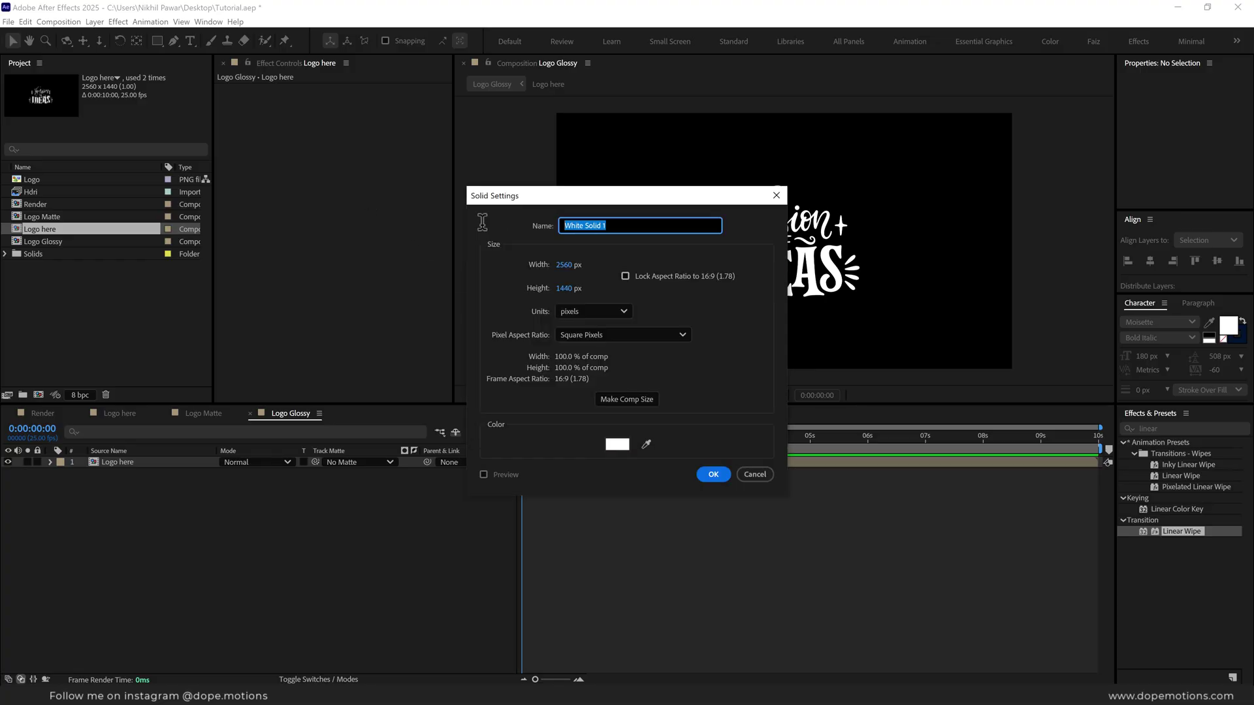
pyautogui.write('Ref')
pyautogui.click(722, 468)
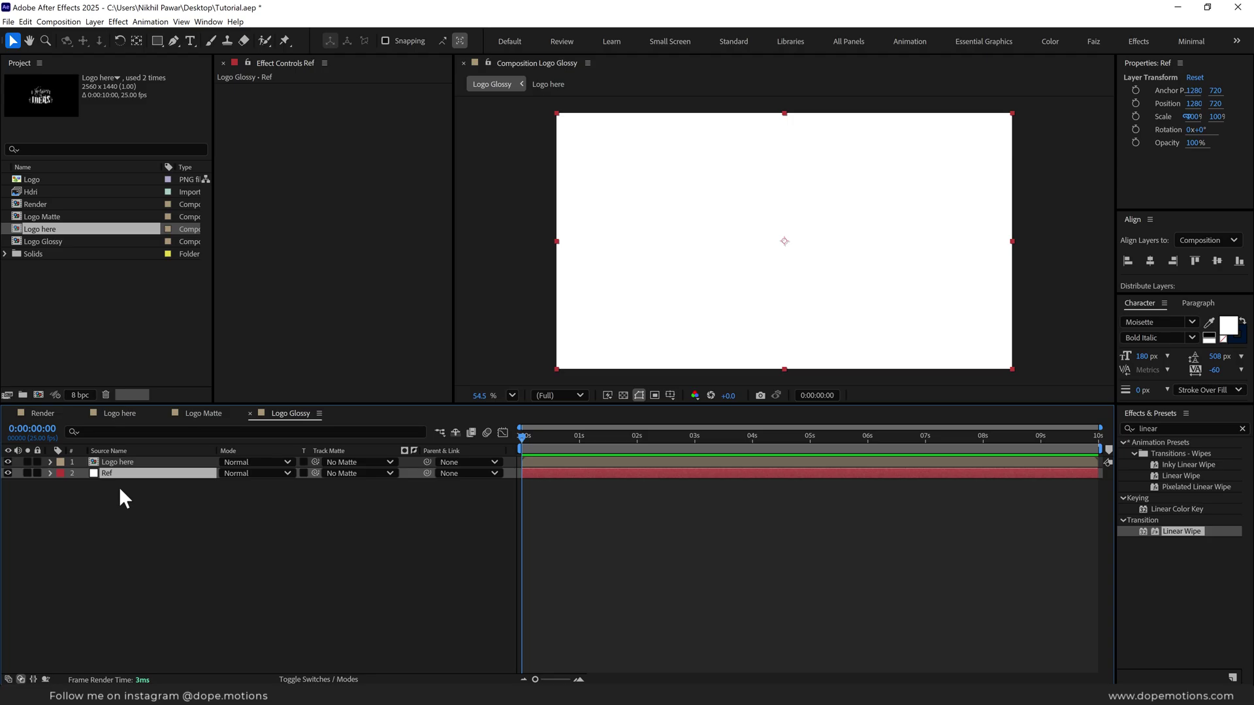
pyautogui.click(352, 473)
pyautogui.click(327, 501)
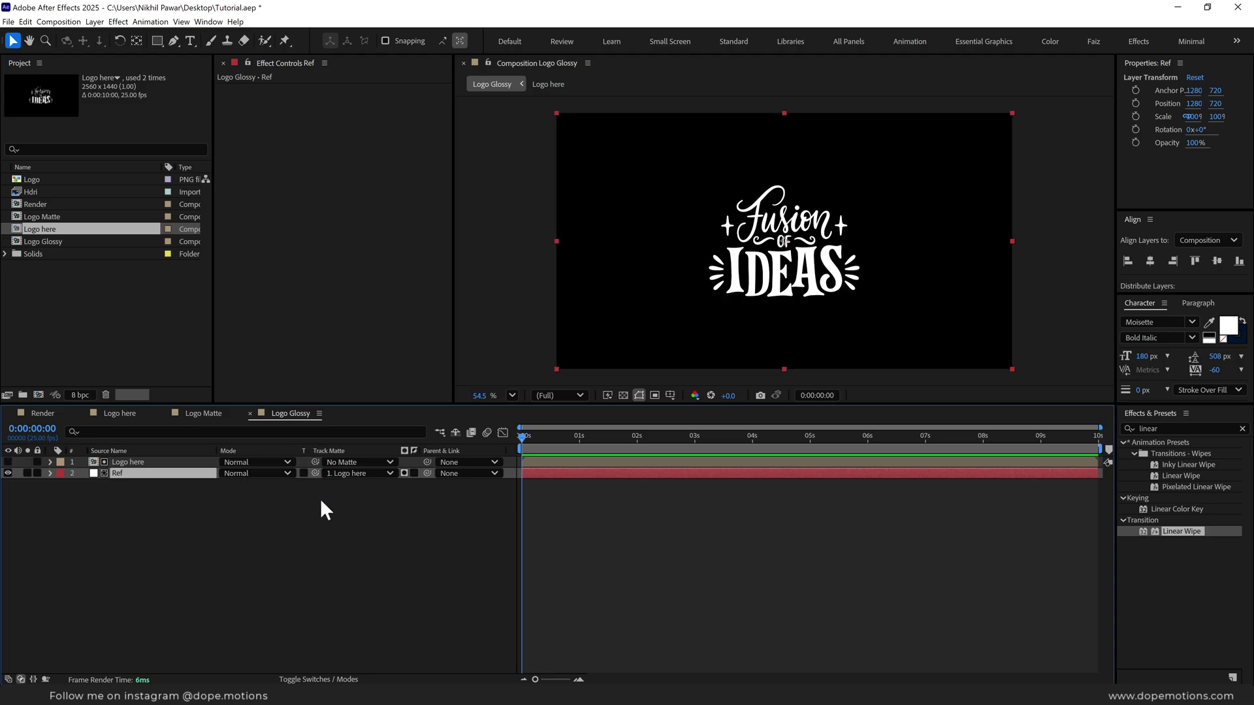
# - Apply the Vegas effect to the Logo here layer in the Logo Glossy composition
pyautogui.click(140, 462)
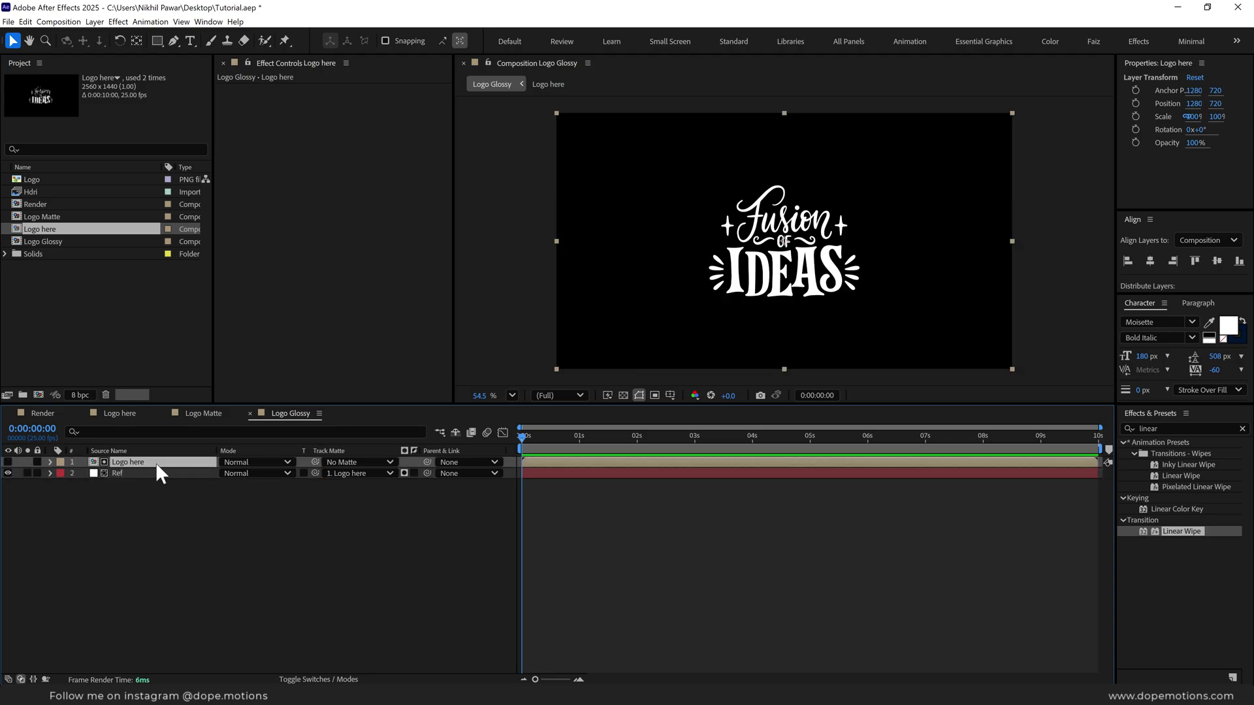
pyautogui.click(1167, 428)
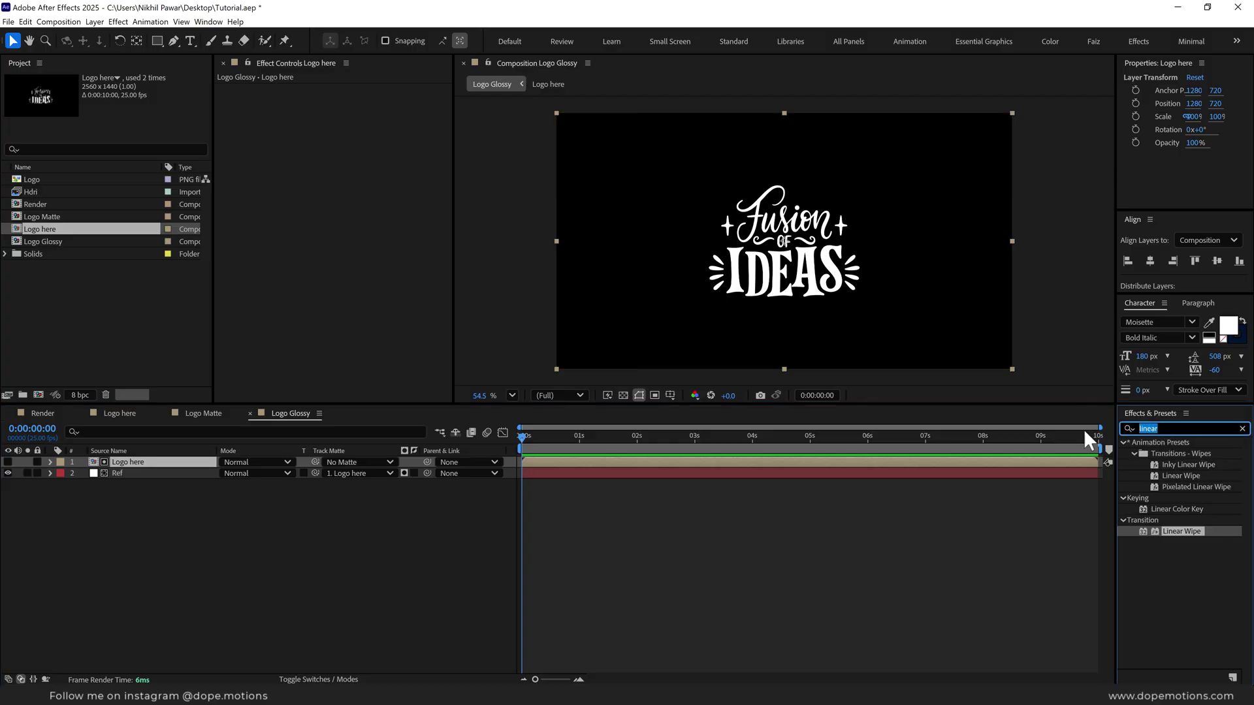
pyautogui.write('vega')
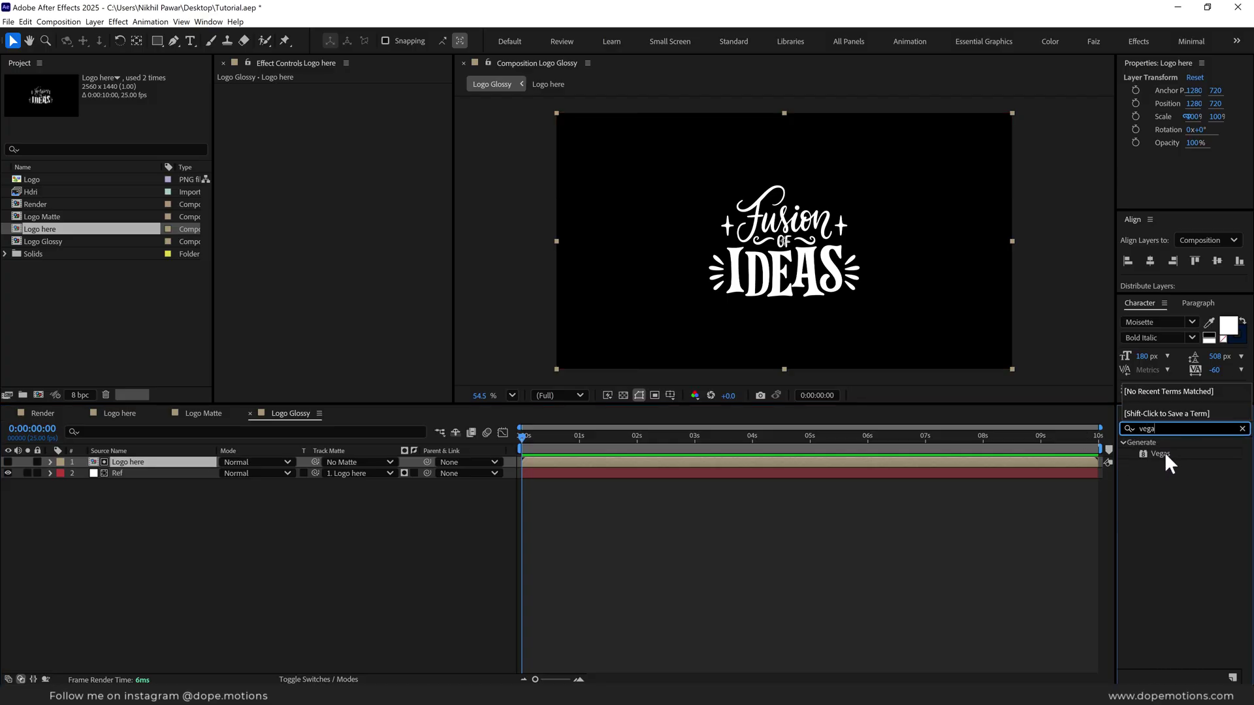
pyautogui.doubleClick(1161, 454)
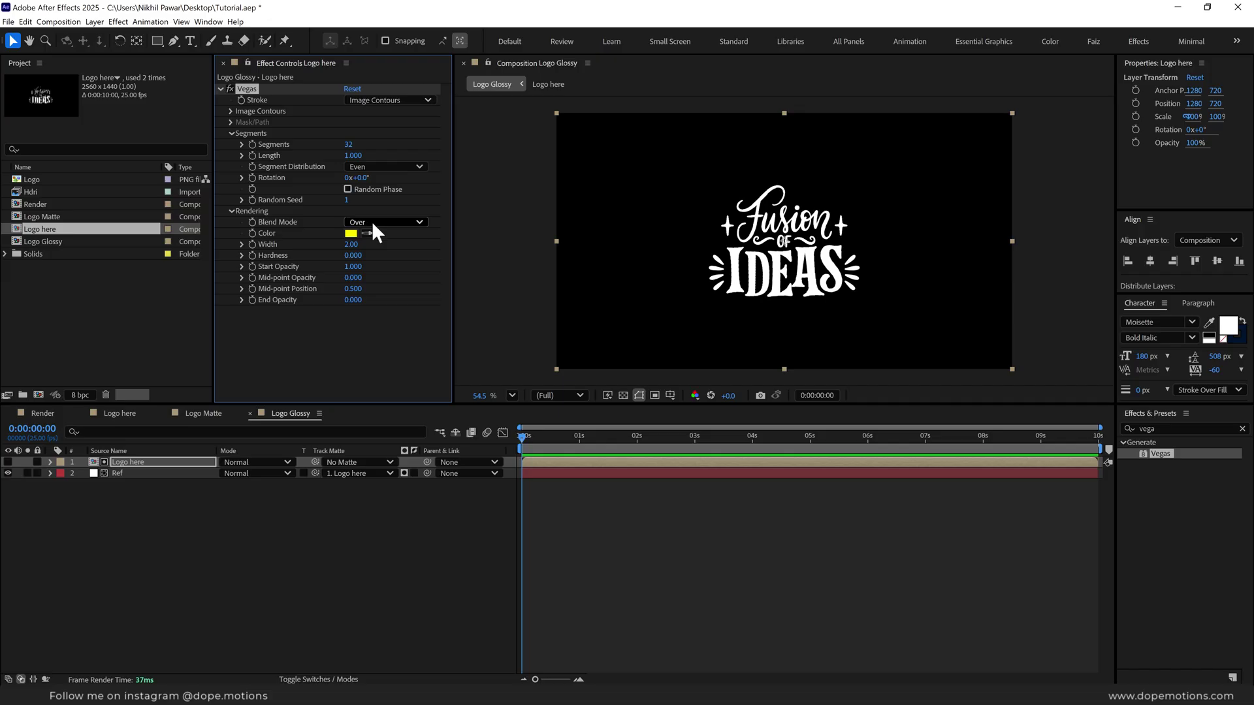
# - Set the Vegas effect's Blend Mode to Transparent and its Color to white (FFFFFF)
pyautogui.click(392, 222)
pyautogui.click(385, 235)
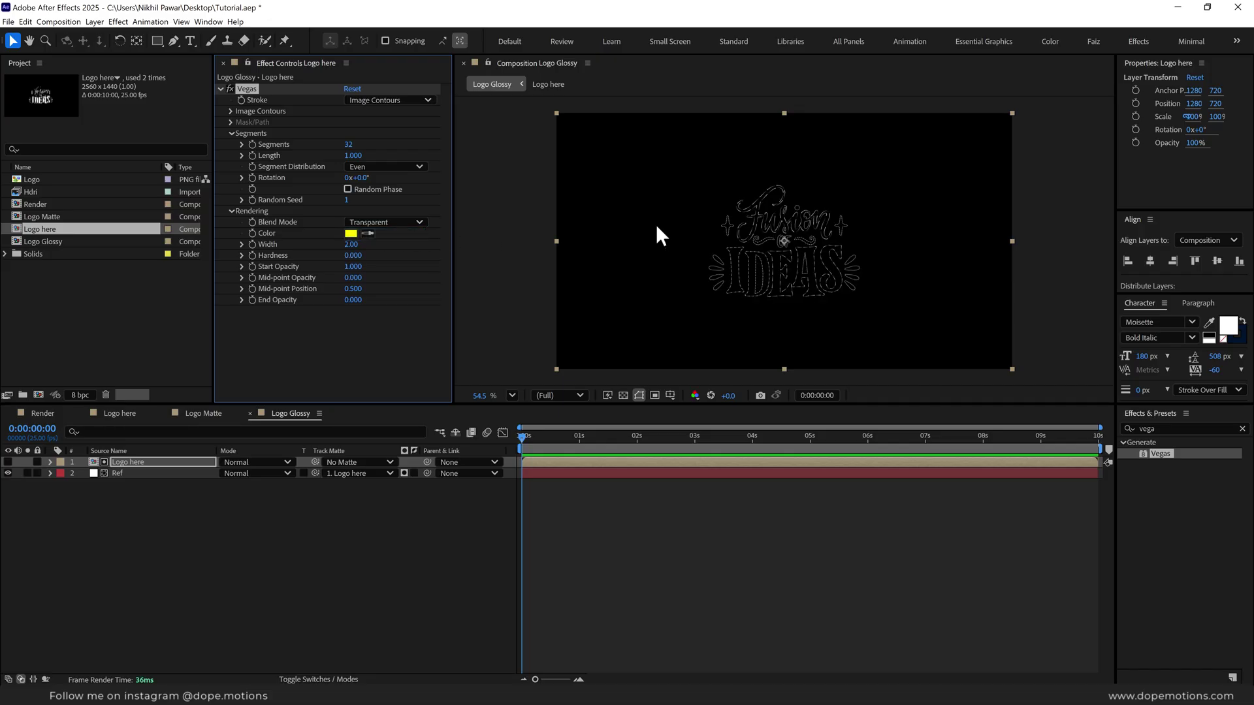
pyautogui.click(350, 233)
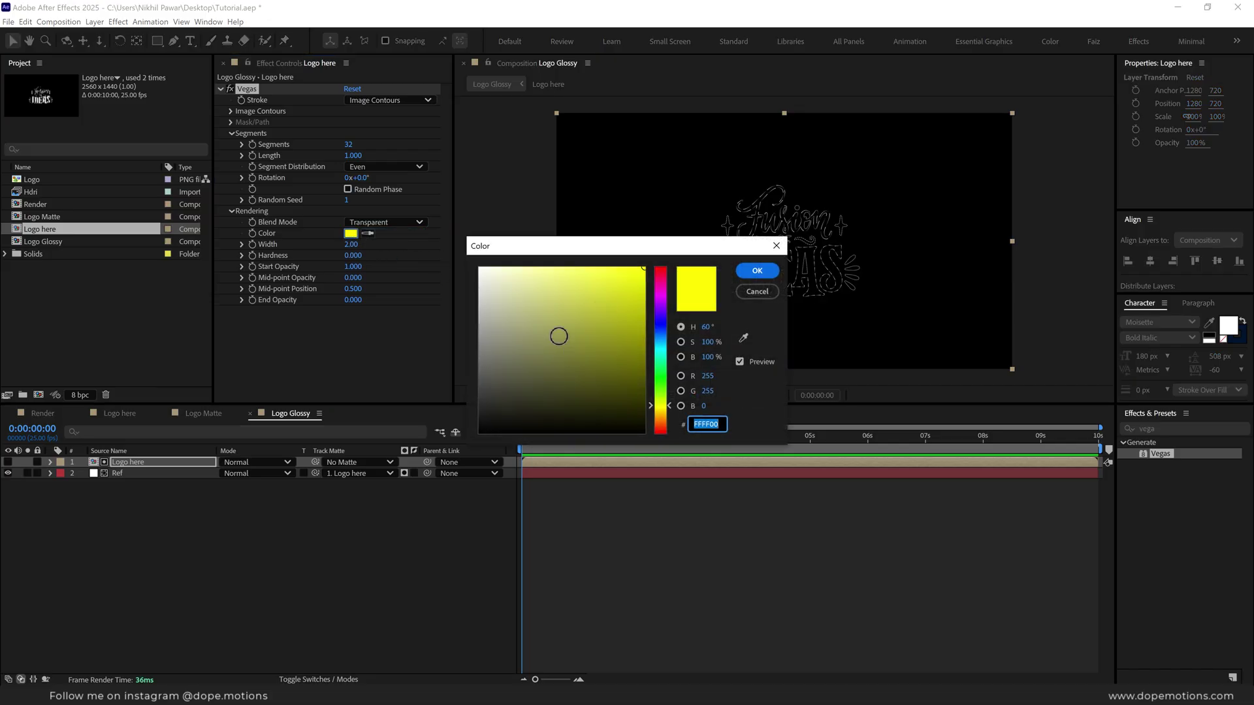
pyautogui.moveTo(559, 337); pyautogui.dragTo(480, 267)
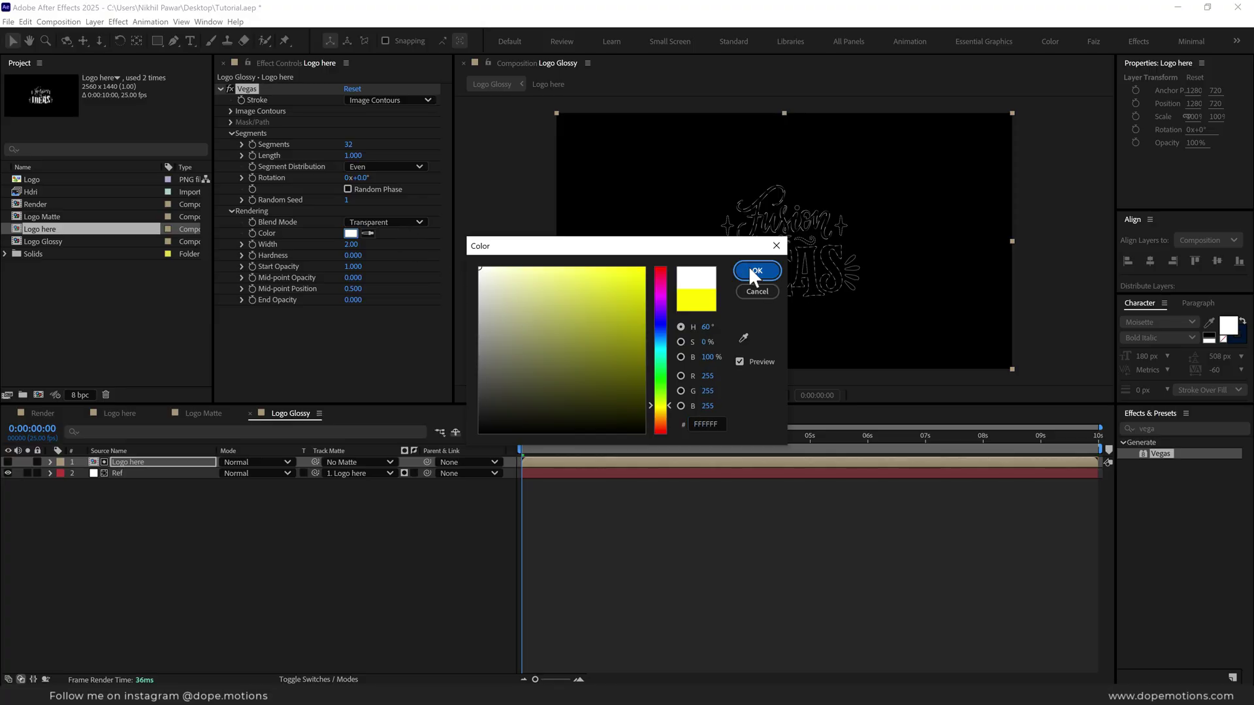
pyautogui.click(748, 265)
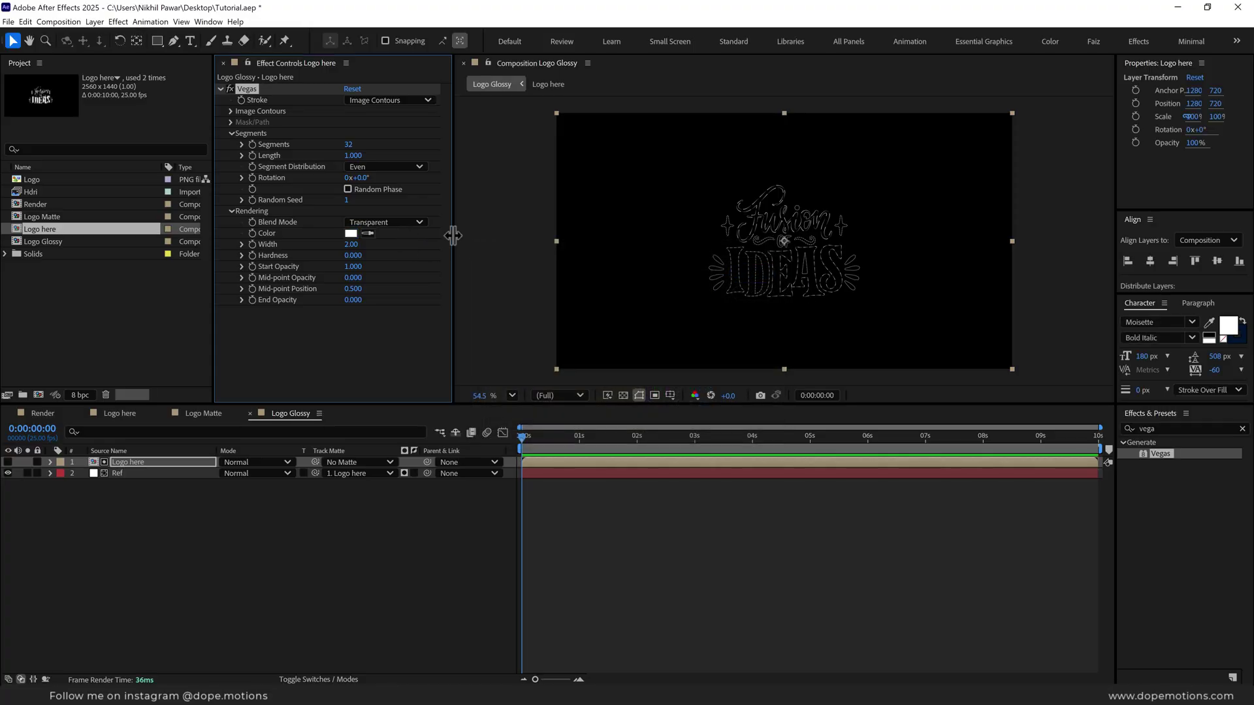
# - Set the Vegas Segments to 1, Mid-point Opacity to 1 and Mid-point Position to 0.9
pyautogui.click(349, 144)
pyautogui.write('1')
pyautogui.press('Return')
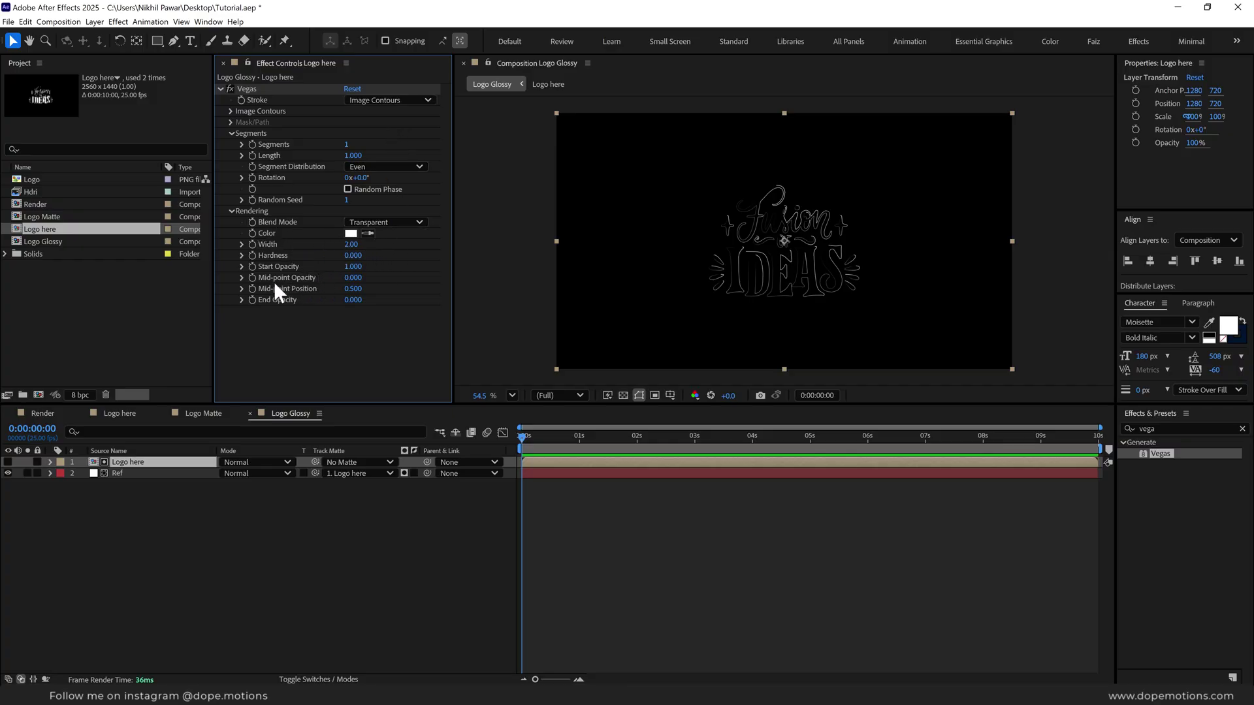
pyautogui.click(353, 278)
pyautogui.write('1')
pyautogui.press('Tab')
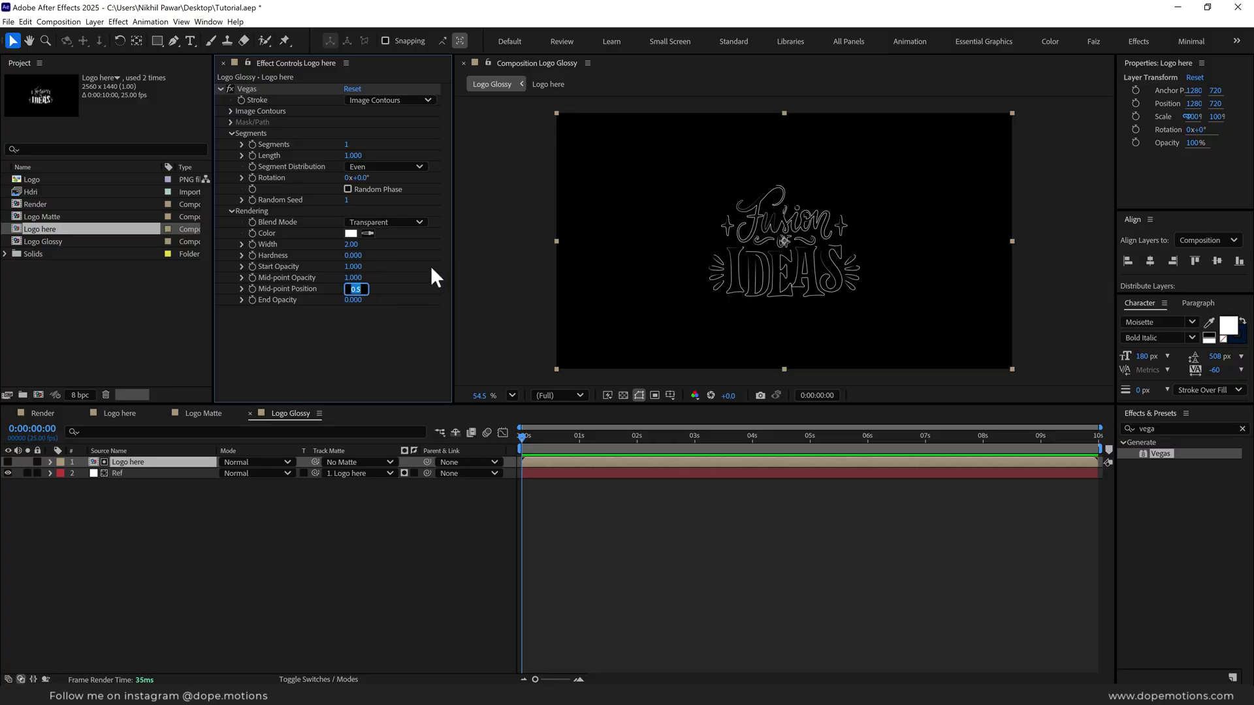
pyautogui.write('0.9')
pyautogui.press('Return')
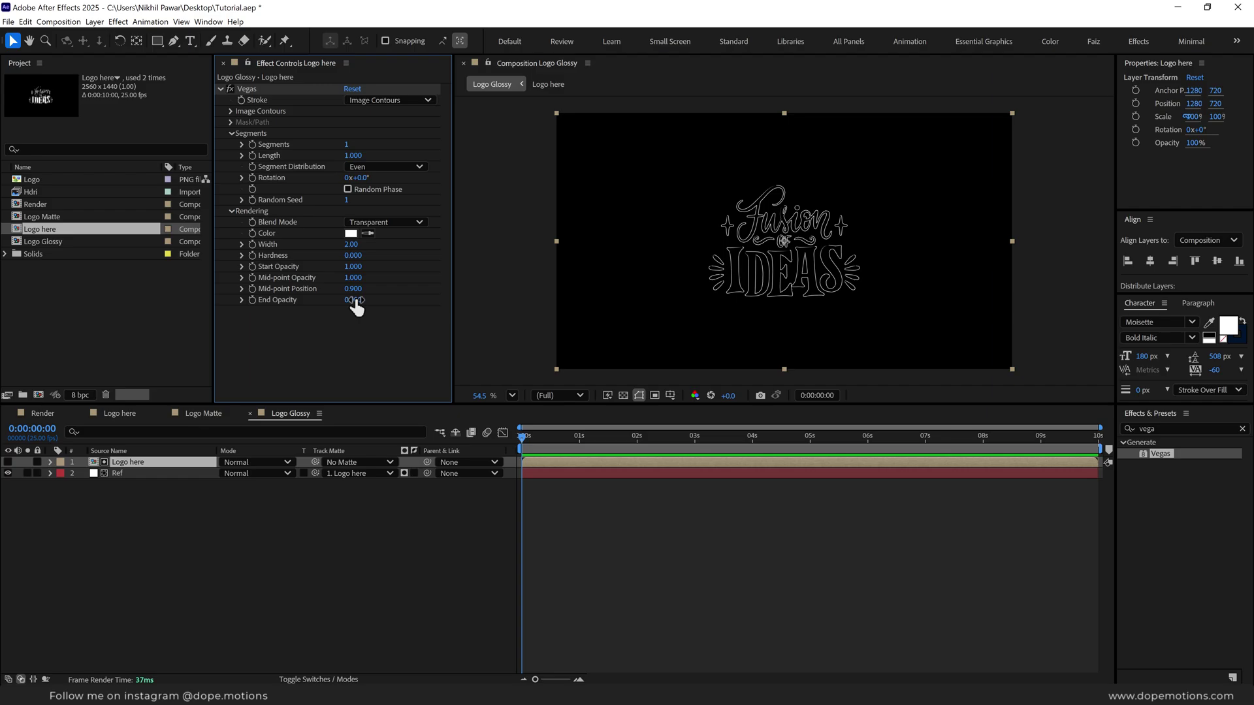
# - Reveal the Ref layer's Opacity and set it to 30%
pyautogui.click(127, 473)
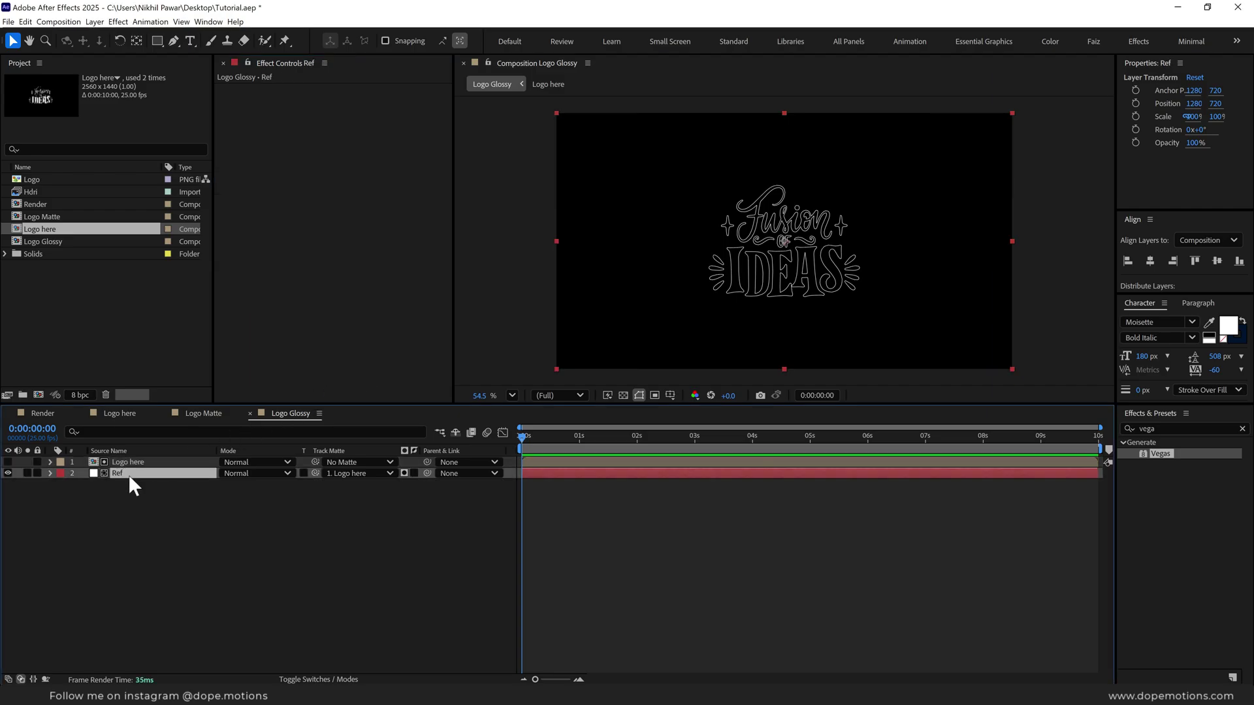
pyautogui.press('t')
pyautogui.click(229, 485)
pyautogui.write('30')
pyautogui.press('Return')
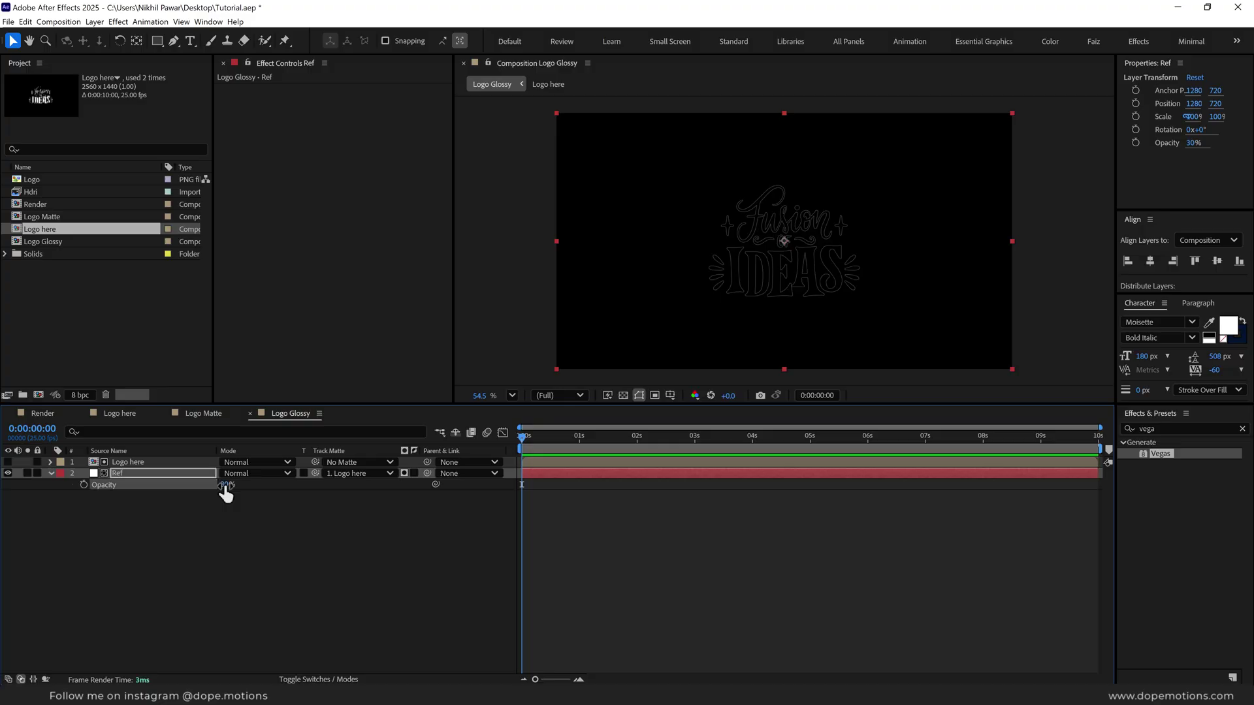
# - Keyframe the Ref layer's Opacity at 30% at 0:00:02:15 and 0% at 0:00:03:00
pyautogui.click(662, 436)
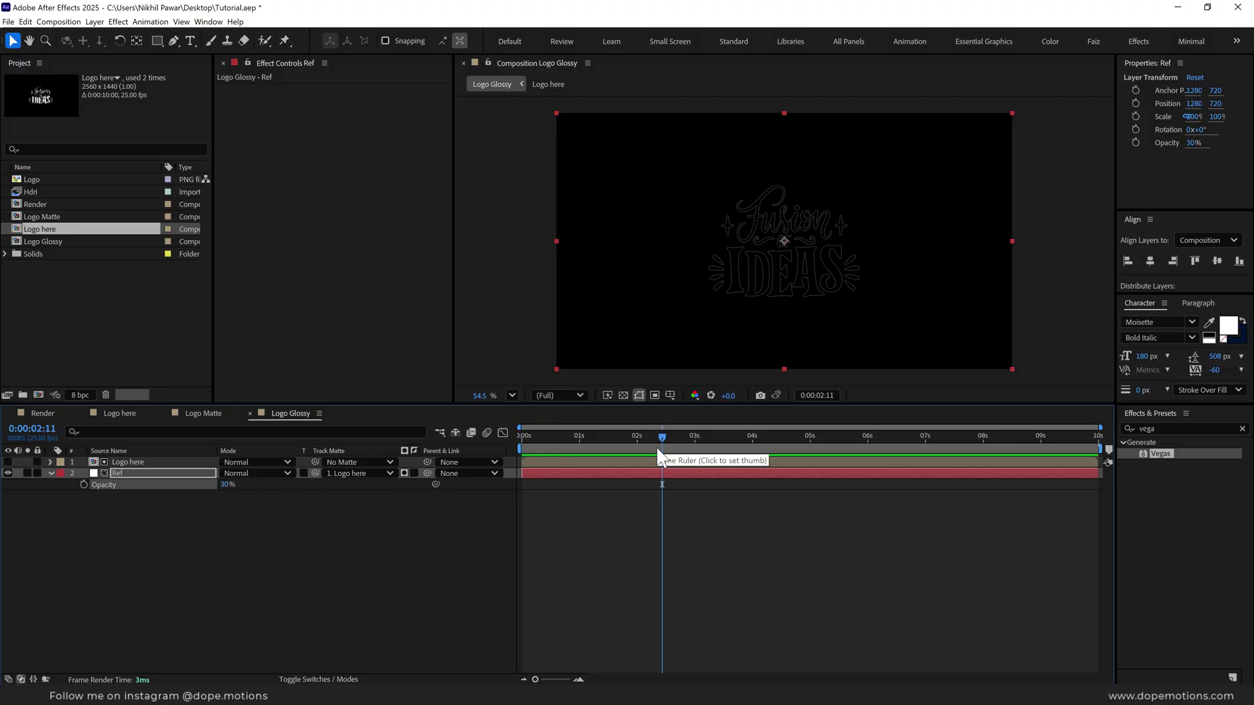
pyautogui.press('pagedown')
pyautogui.press('pagedown')
pyautogui.press('pagedown')
pyautogui.press('pagedown')
pyautogui.click(83, 485)
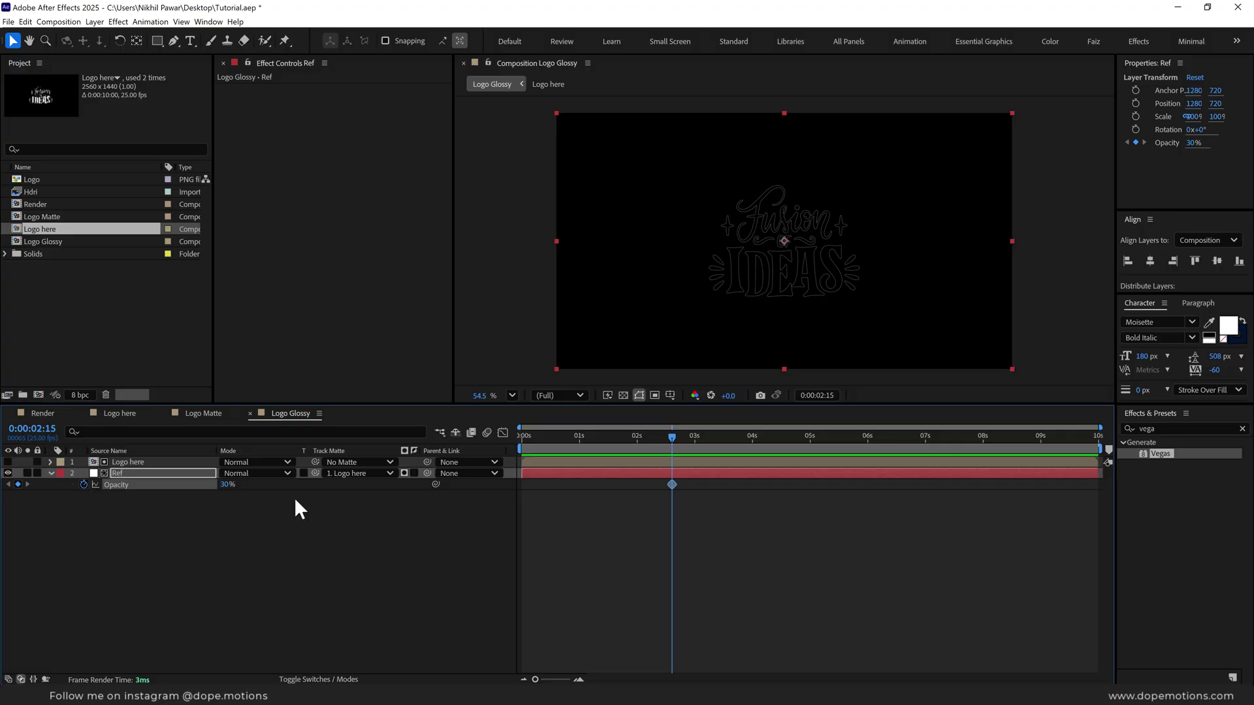
pyautogui.click(695, 437)
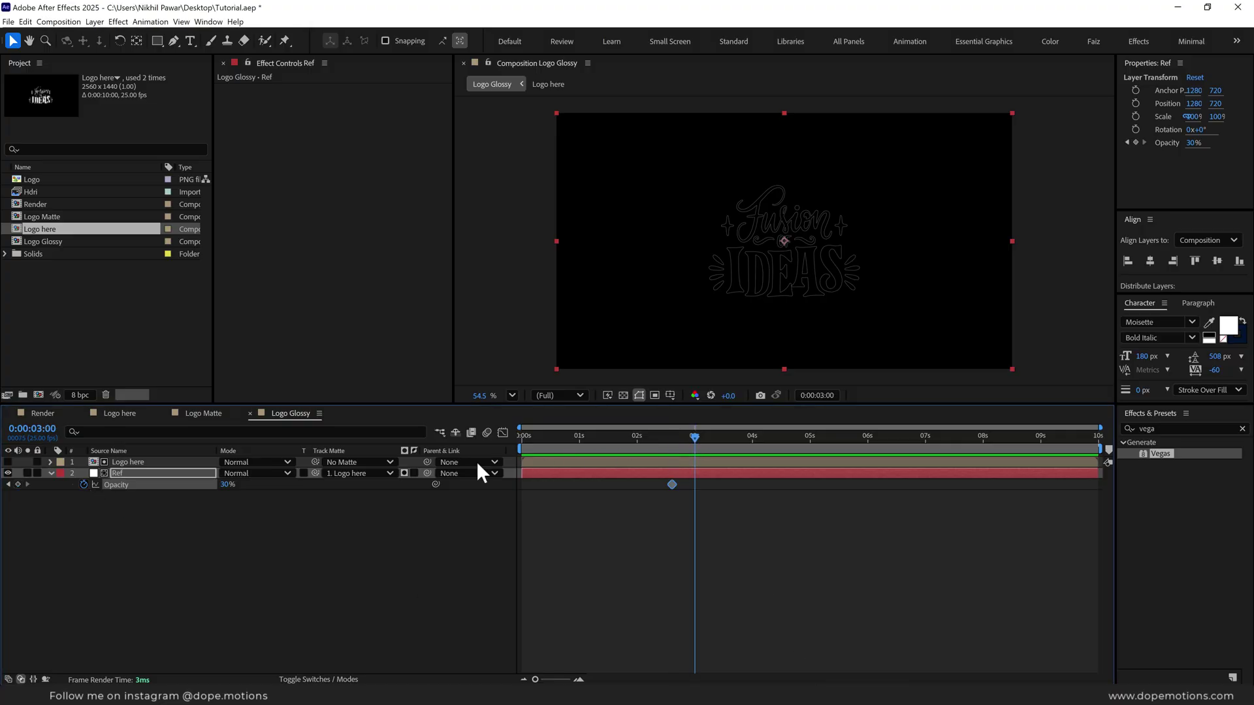
pyautogui.click(228, 484)
pyautogui.write('0')
pyautogui.press('Return')
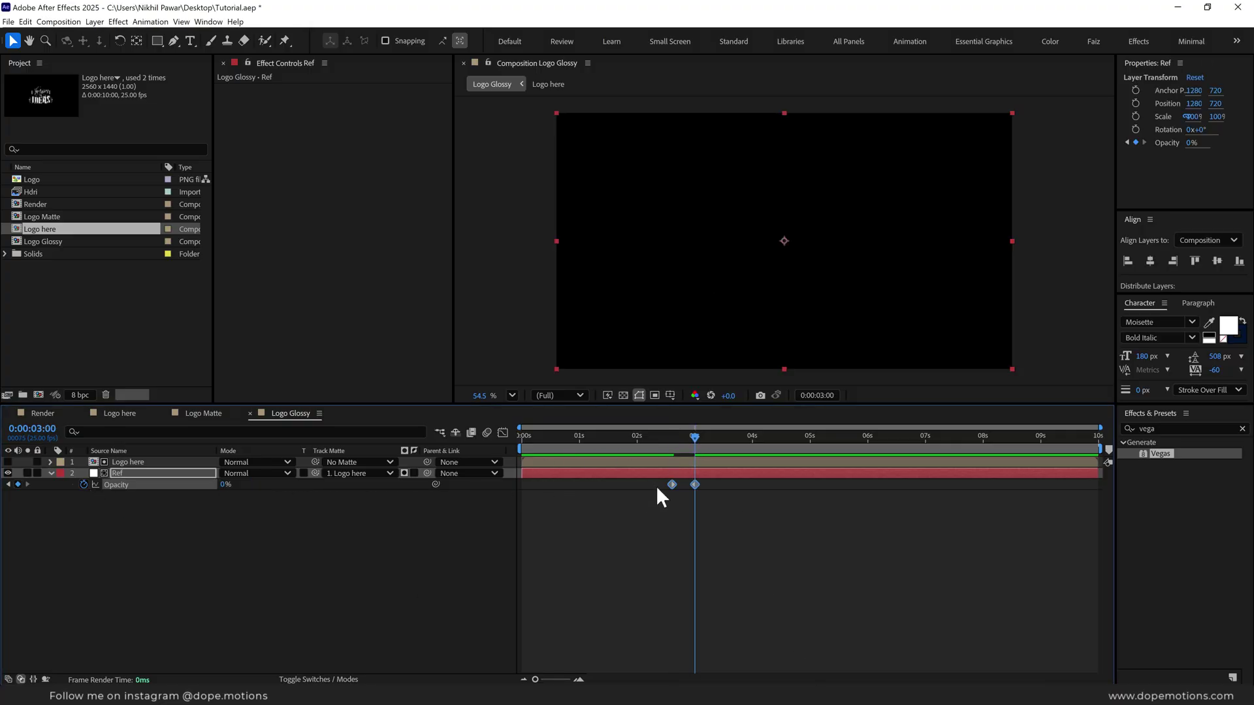
# - Apply Easy Ease to the Ref layer's Opacity keyframes and scrub back to 0:00:02:17
pyautogui.rightClick(694, 484)
pyautogui.moveTo(780, 644)
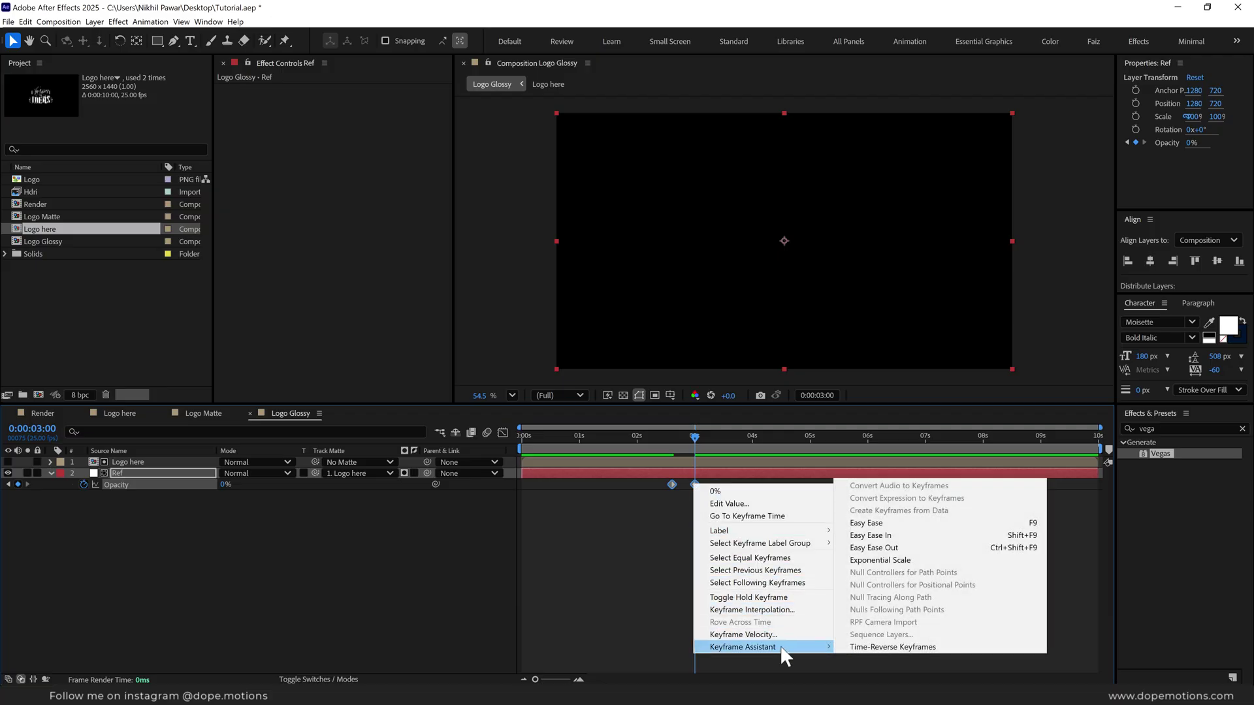
pyautogui.click(866, 522)
pyautogui.moveTo(695, 439)
pyautogui.mouseDown()
pyautogui.moveTo(653, 445)
pyautogui.moveTo(676, 451)
pyautogui.mouseUp()
# - Draw a narrow, full-height rectangular mask on Ref over the middle of the logo and give it a pinkish-red mask colour
pyautogui.click(140, 472)
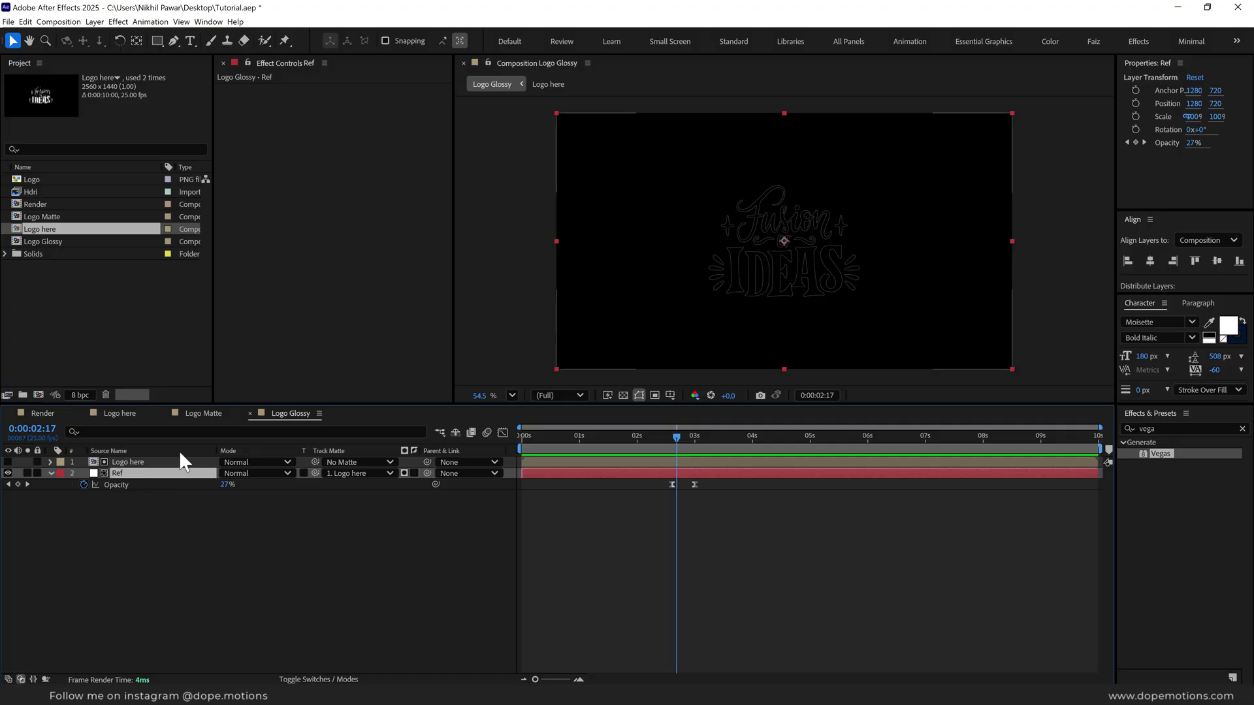
pyautogui.click(157, 41)
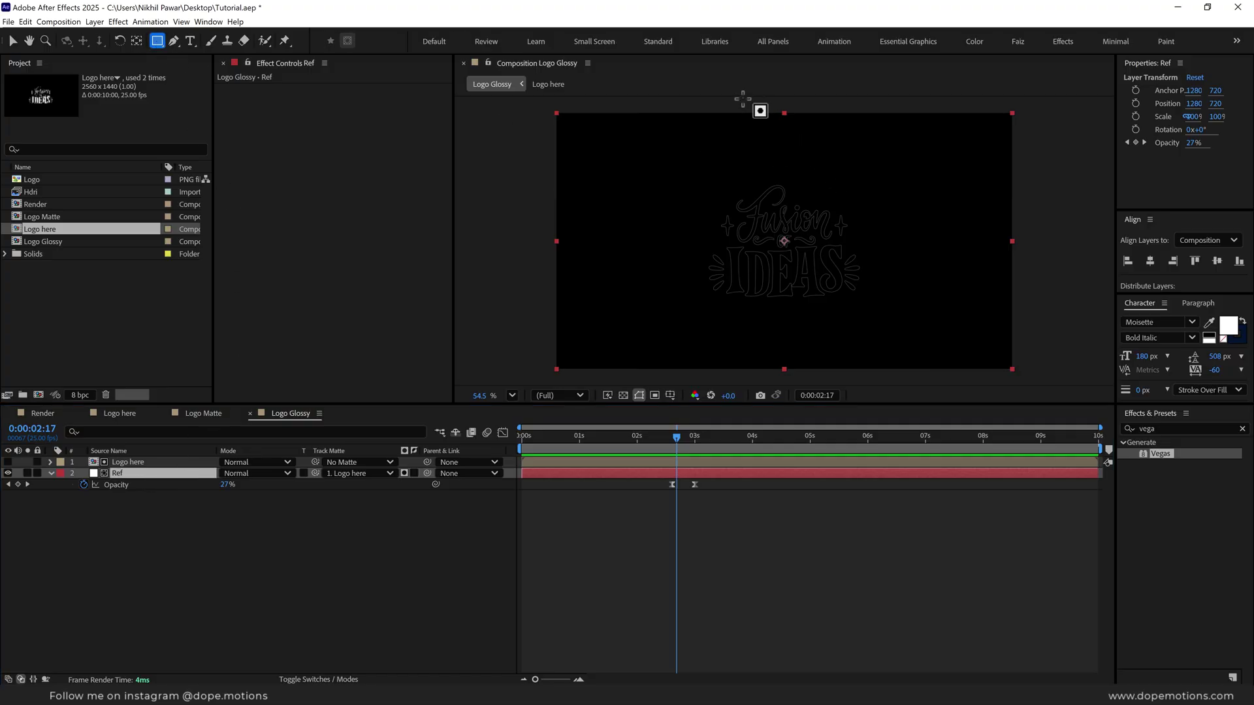
pyautogui.moveTo(753, 104); pyautogui.dragTo(791, 385)
pyautogui.click(83, 495)
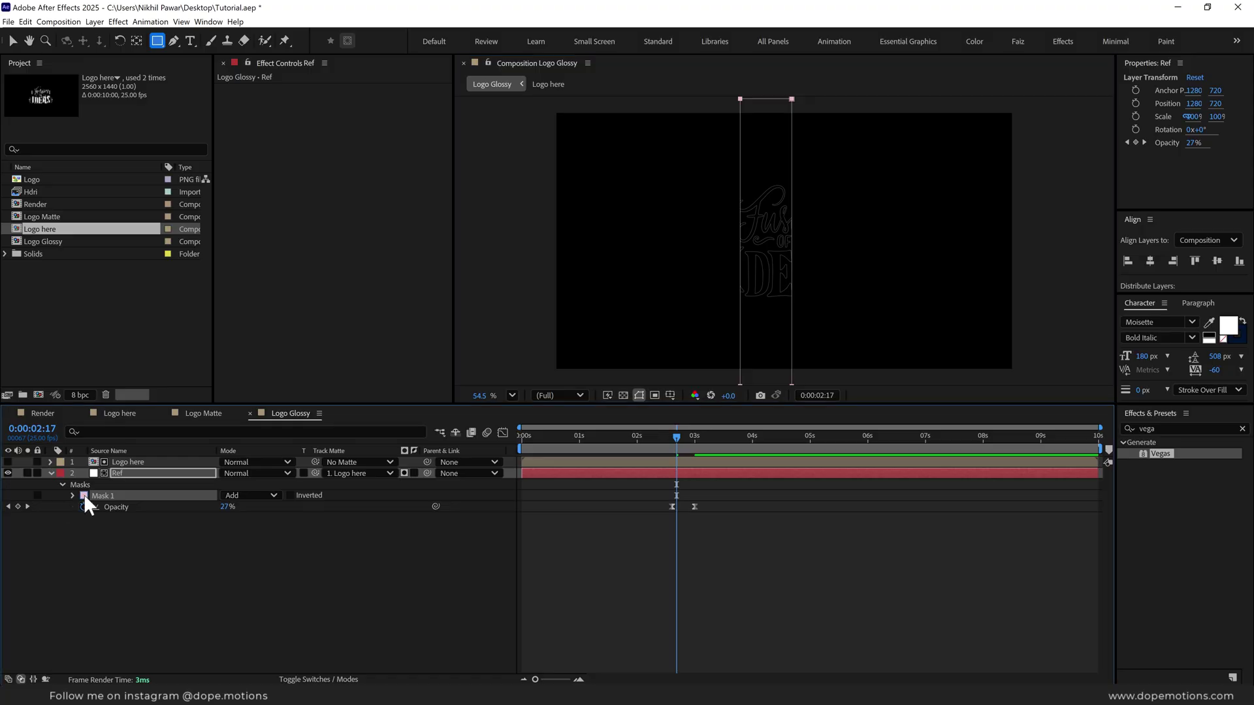
pyautogui.click(643, 268)
pyautogui.click(762, 271)
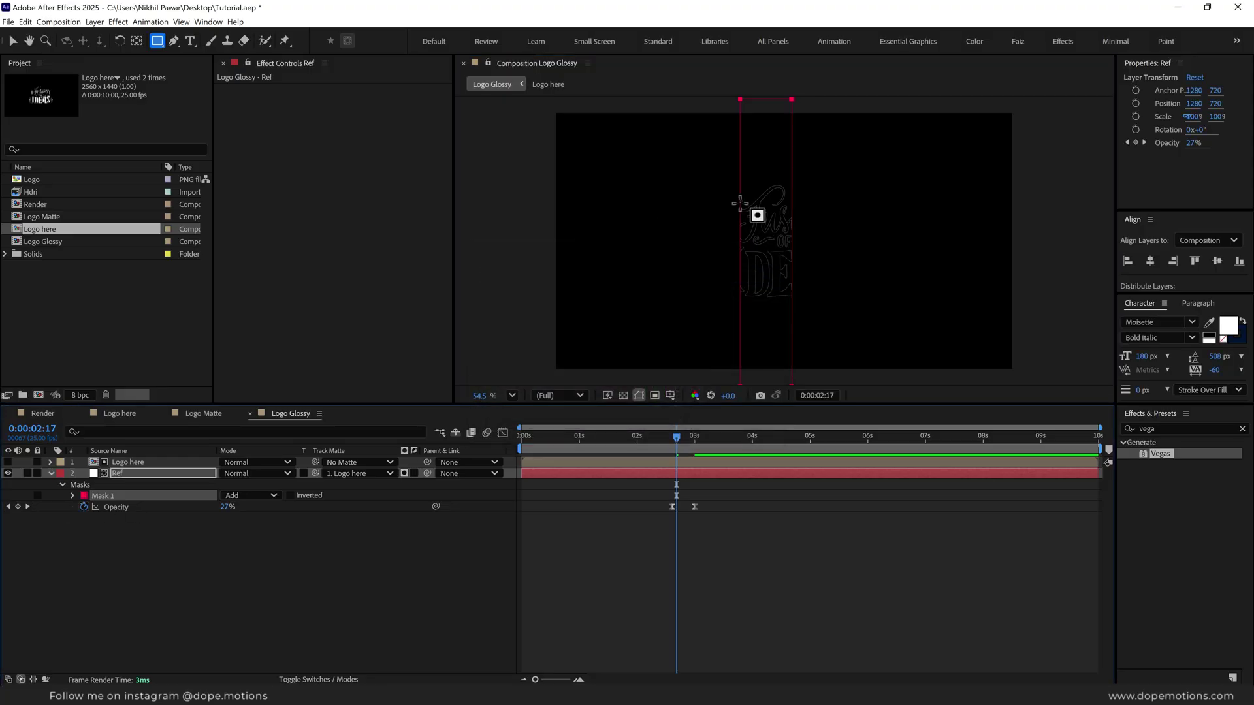
# - Rotate Ref's mask to a 45° diagonal and lengthen it so both ends extend beyond the frame
pyautogui.press('v')
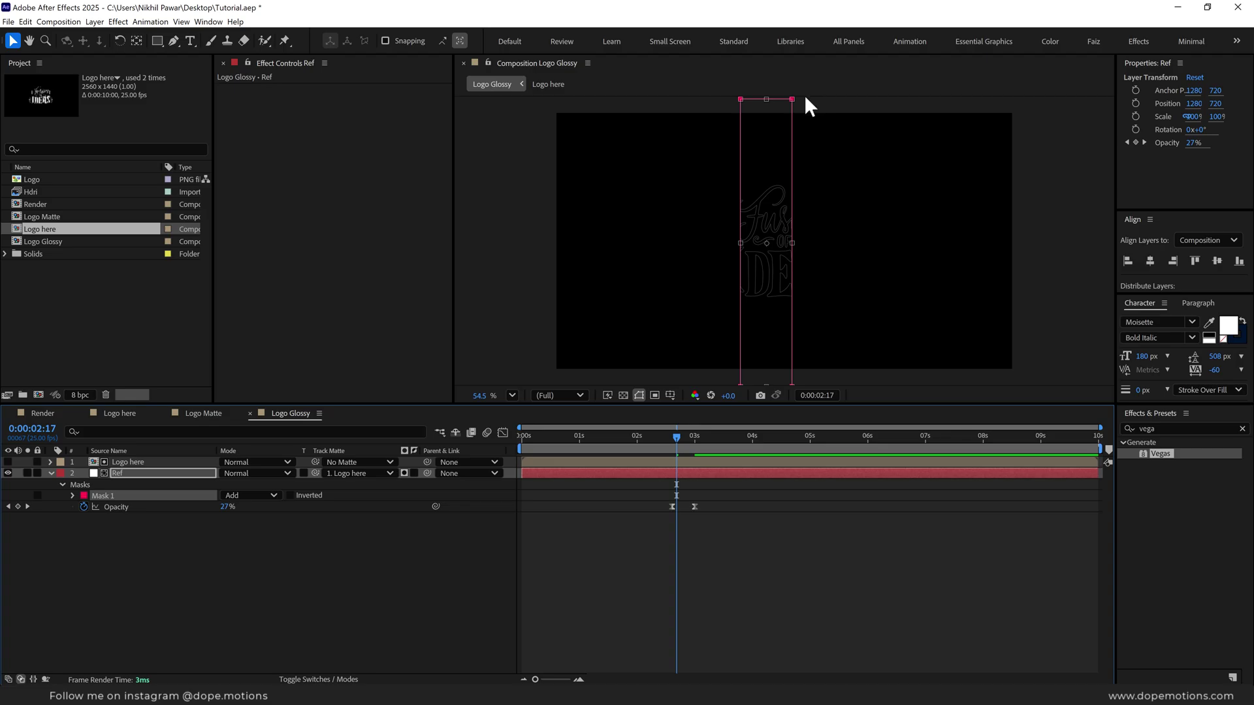
pyautogui.click(828, 124)
pyautogui.moveTo(828, 124); pyautogui.dragTo(877, 160)
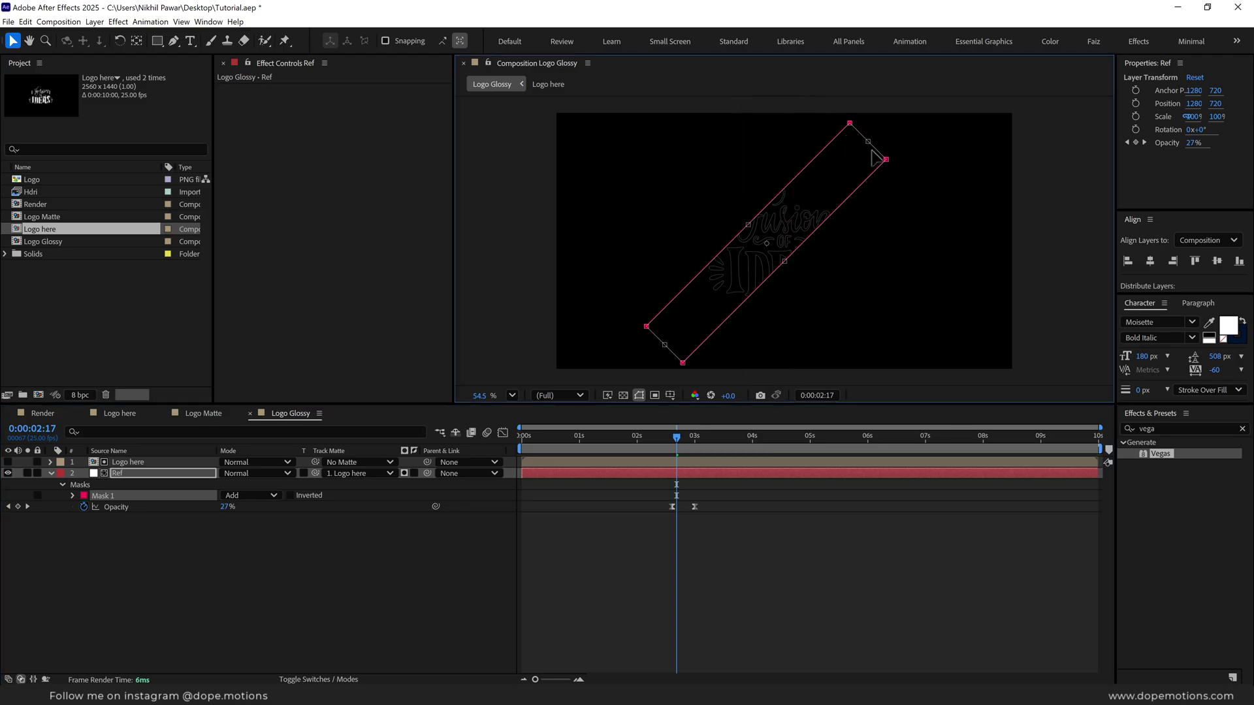
pyautogui.scroll(-2, 860, 190)
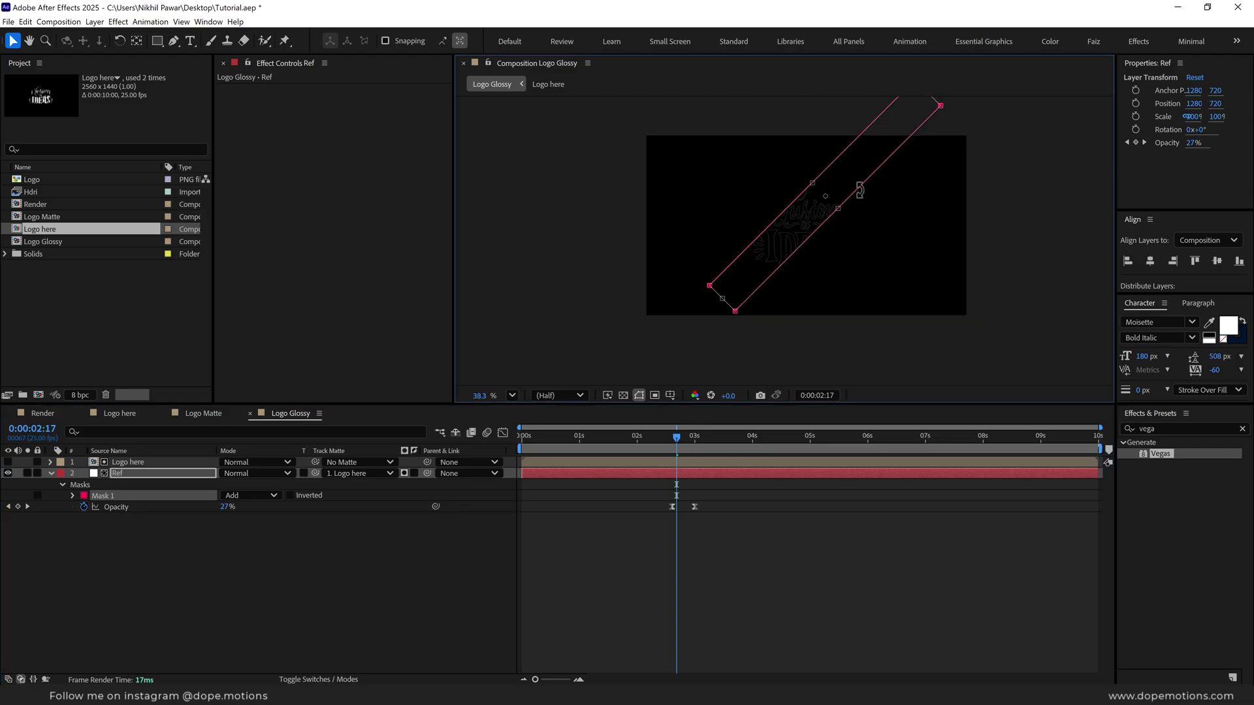
pyautogui.moveTo(740, 284); pyautogui.dragTo(664, 359)
# - Duplicate Mask 1 on the Ref layer and change the duplicate's mask colour to blue
pyautogui.click(99, 496)
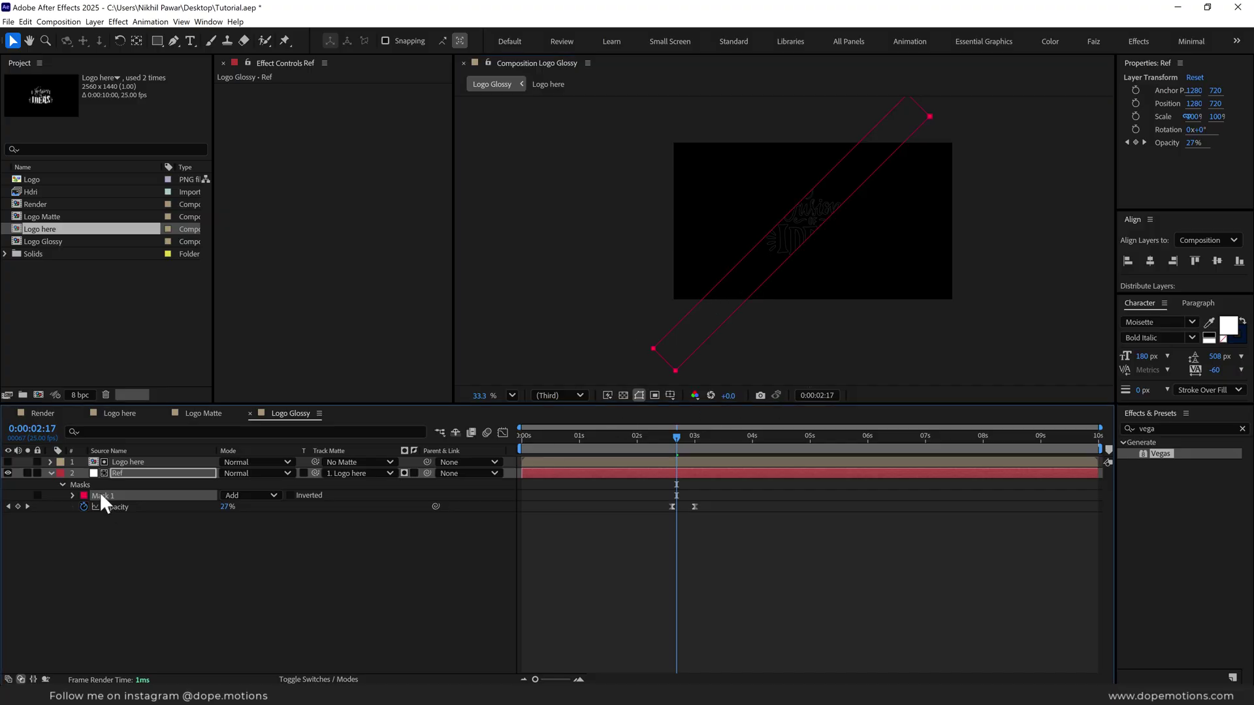
pyautogui.hotkey('ctrl', 'd')
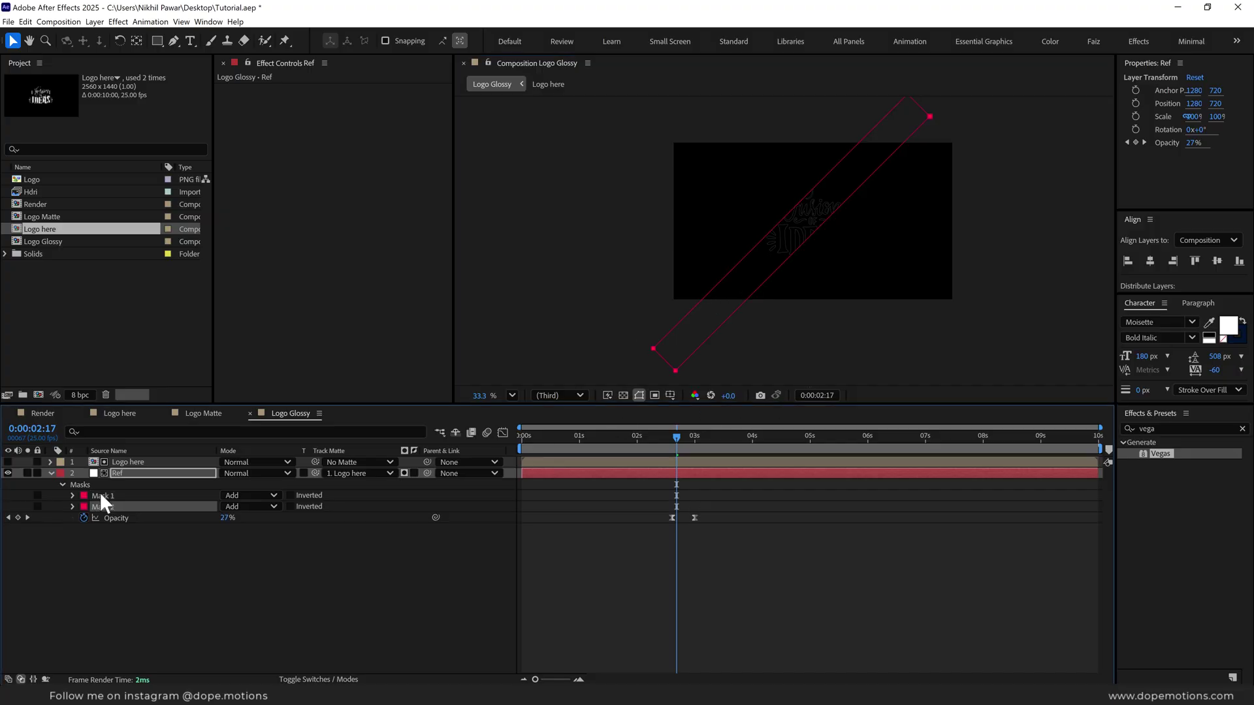
pyautogui.click(83, 506)
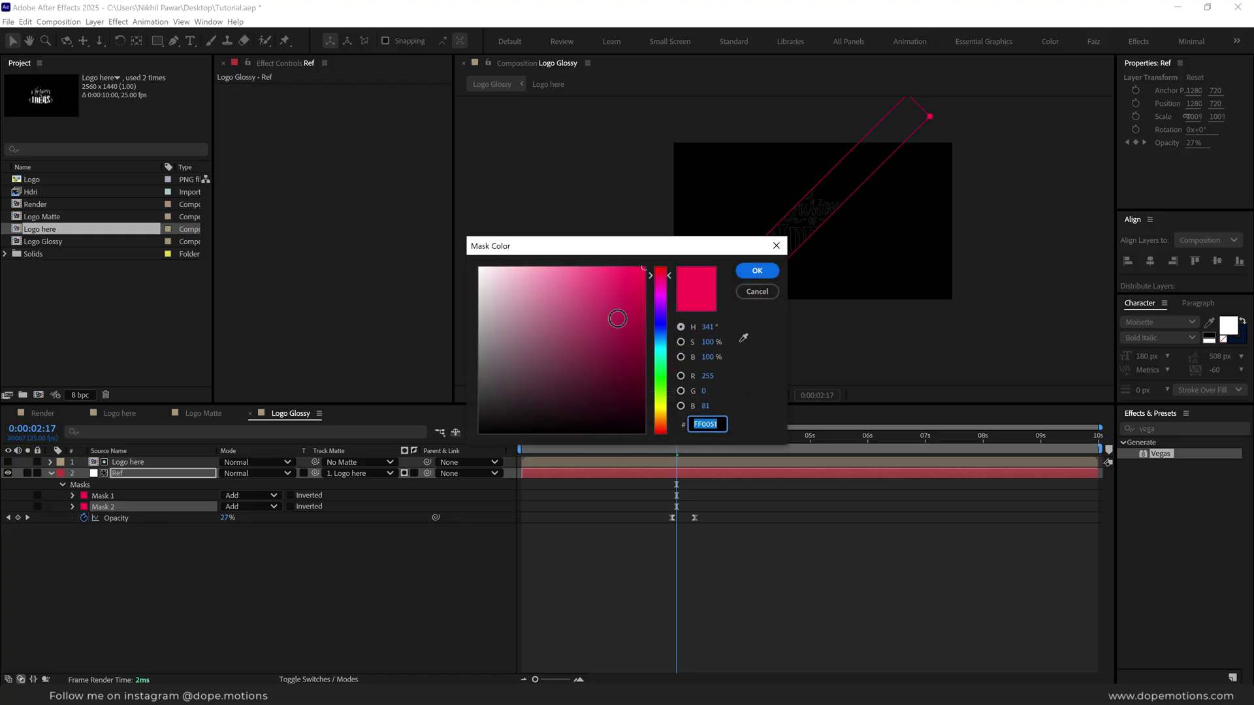
pyautogui.click(661, 337)
pyautogui.click(755, 270)
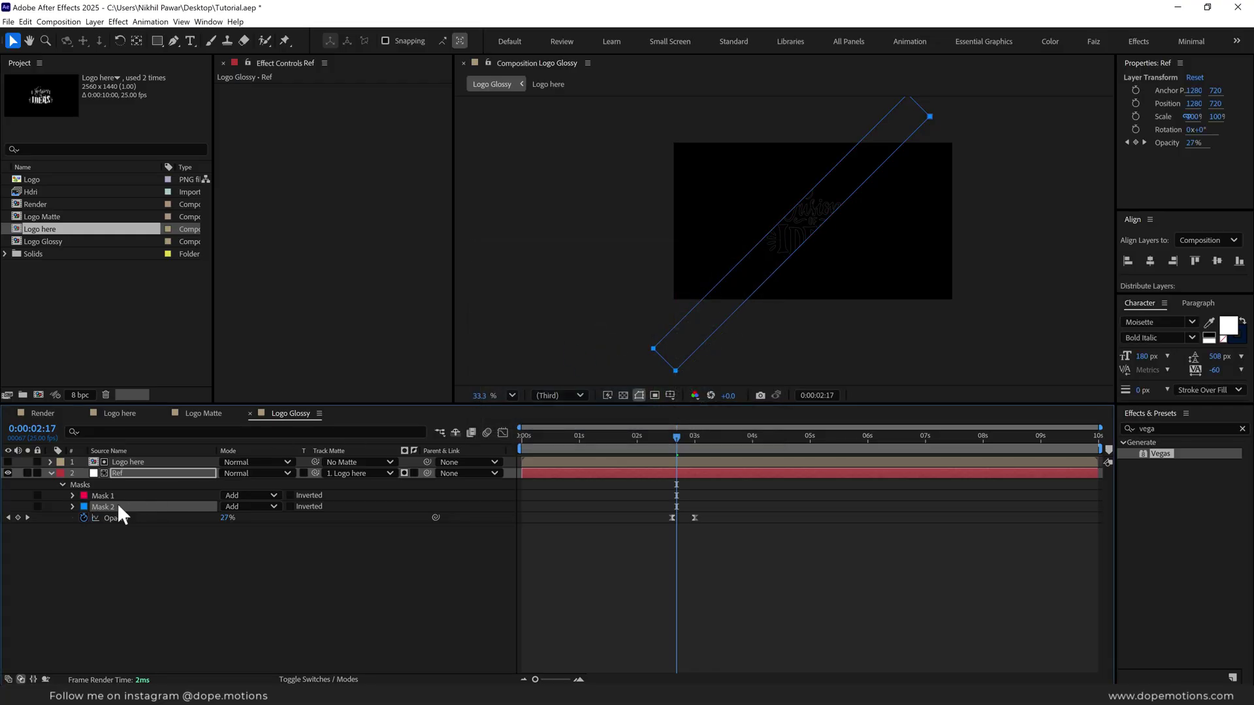
# - Shift Mask 2 slightly up and to the left so it partly overlaps Mask 1
pyautogui.hotkey('ctrl', 't')
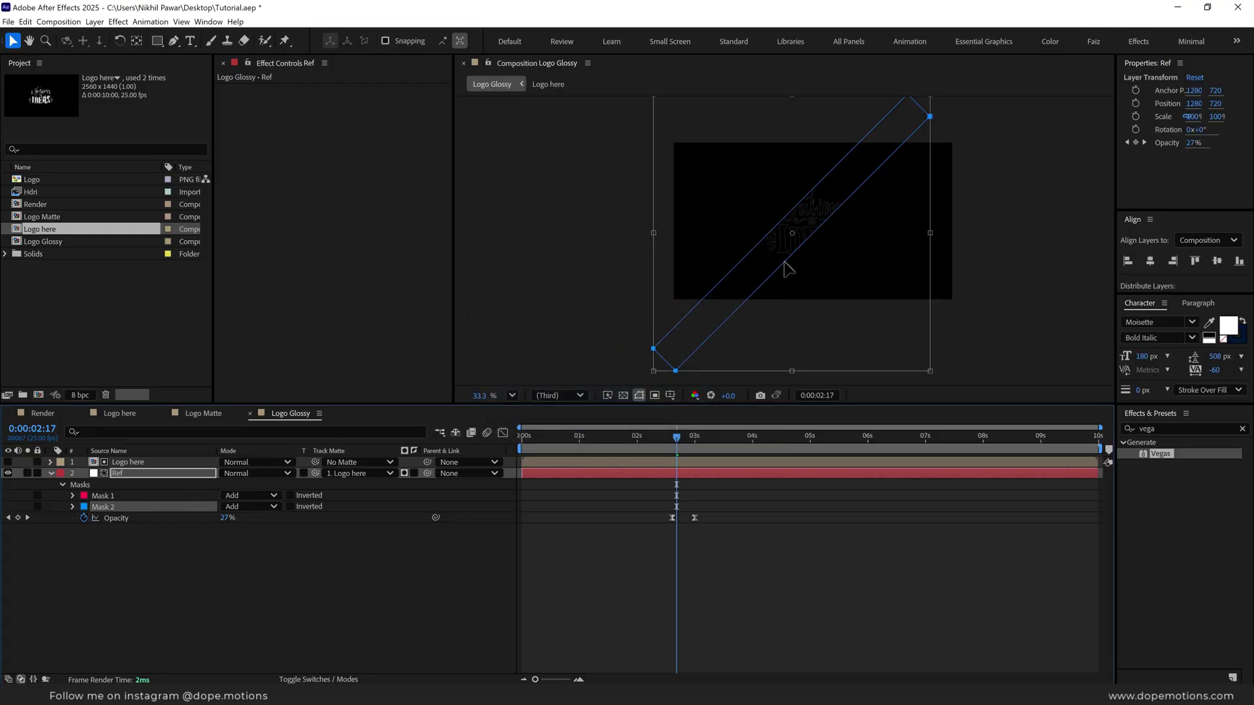
pyautogui.moveTo(759, 251)
pyautogui.mouseDown()
pyautogui.moveTo(736, 235)
pyautogui.moveTo(748, 254)
pyautogui.mouseUp()
pyautogui.moveTo(628, 359); pyautogui.dragTo(633, 359)
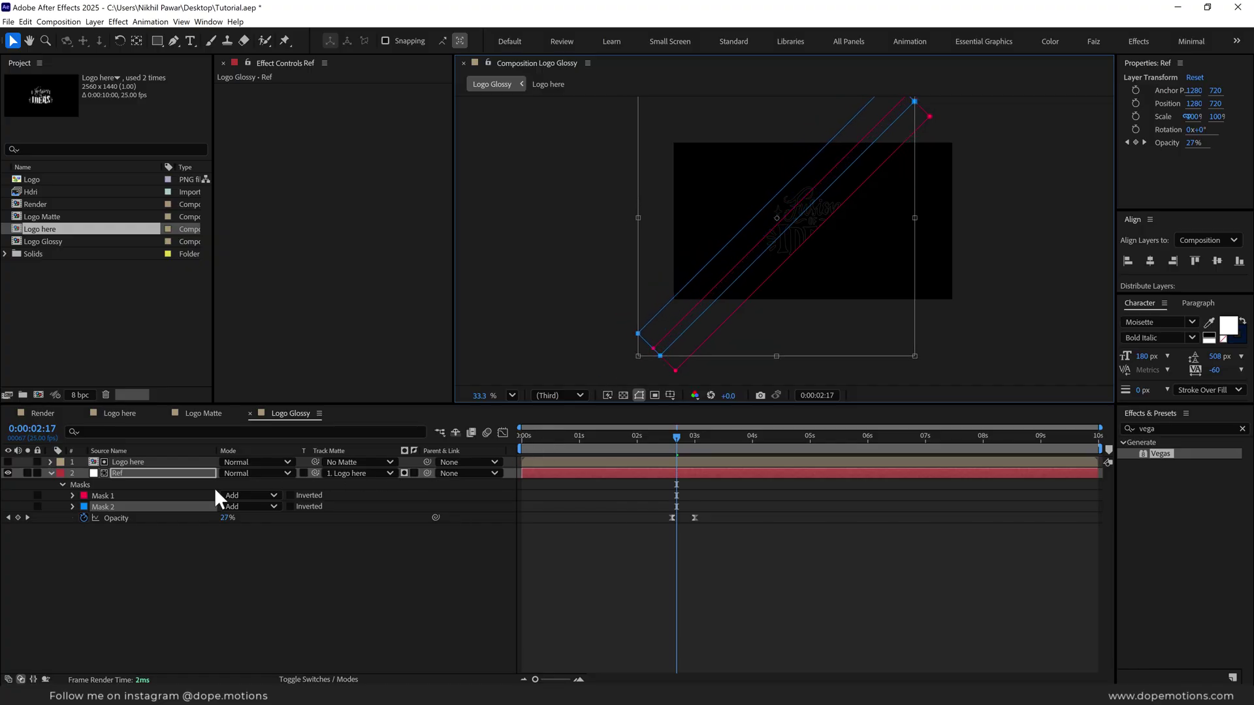
# - Set Mask 2's Mask Feather to 250 pixels
pyautogui.click(72, 506)
pyautogui.click(72, 506)
pyautogui.click(72, 507)
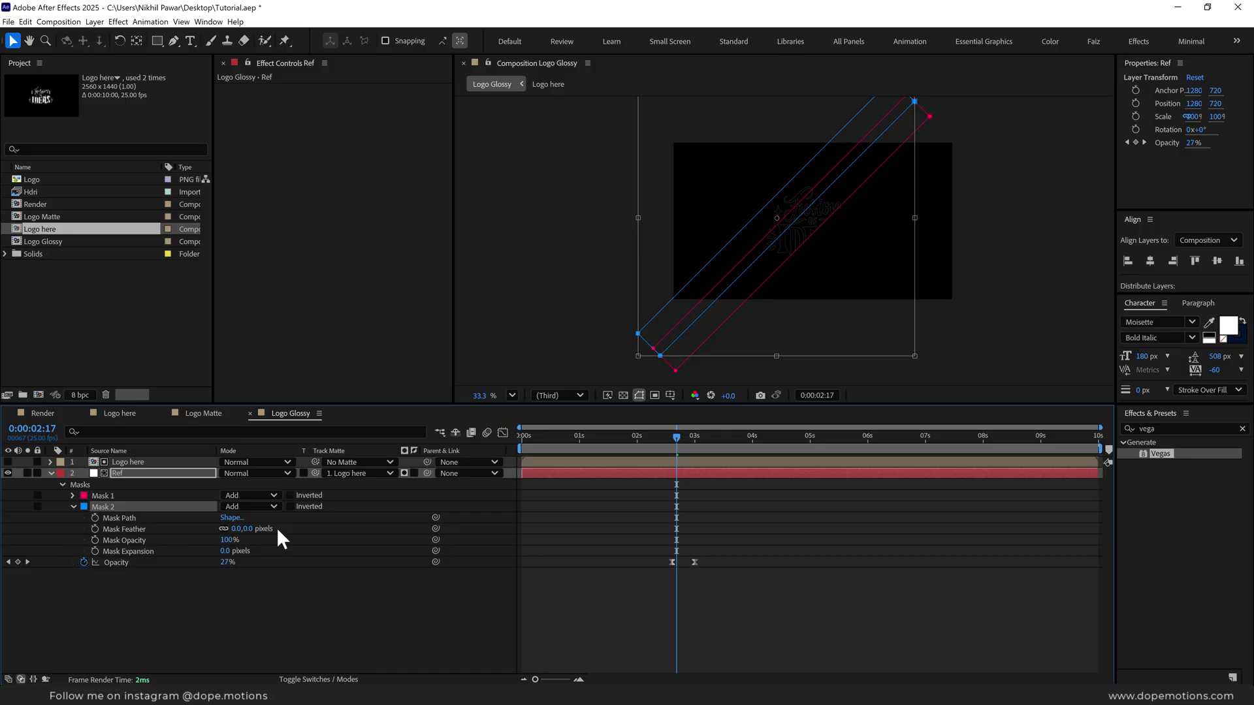
pyautogui.click(248, 529)
pyautogui.write('250')
# - At 0:00:03:00, move both masks down and right past the logo and add Mask Path keyframes to them
pyautogui.keyDown('shift'); pyautogui.click(104, 498); pyautogui.keyUp('shift')
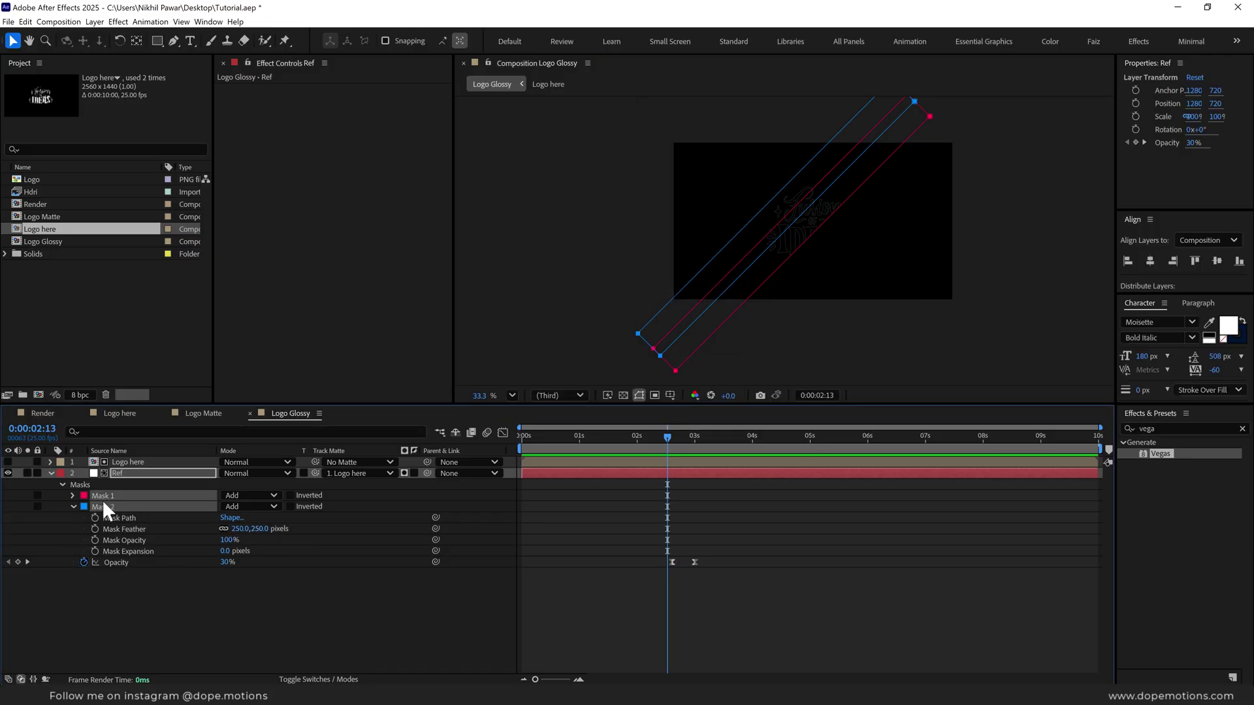
pyautogui.click(71, 495)
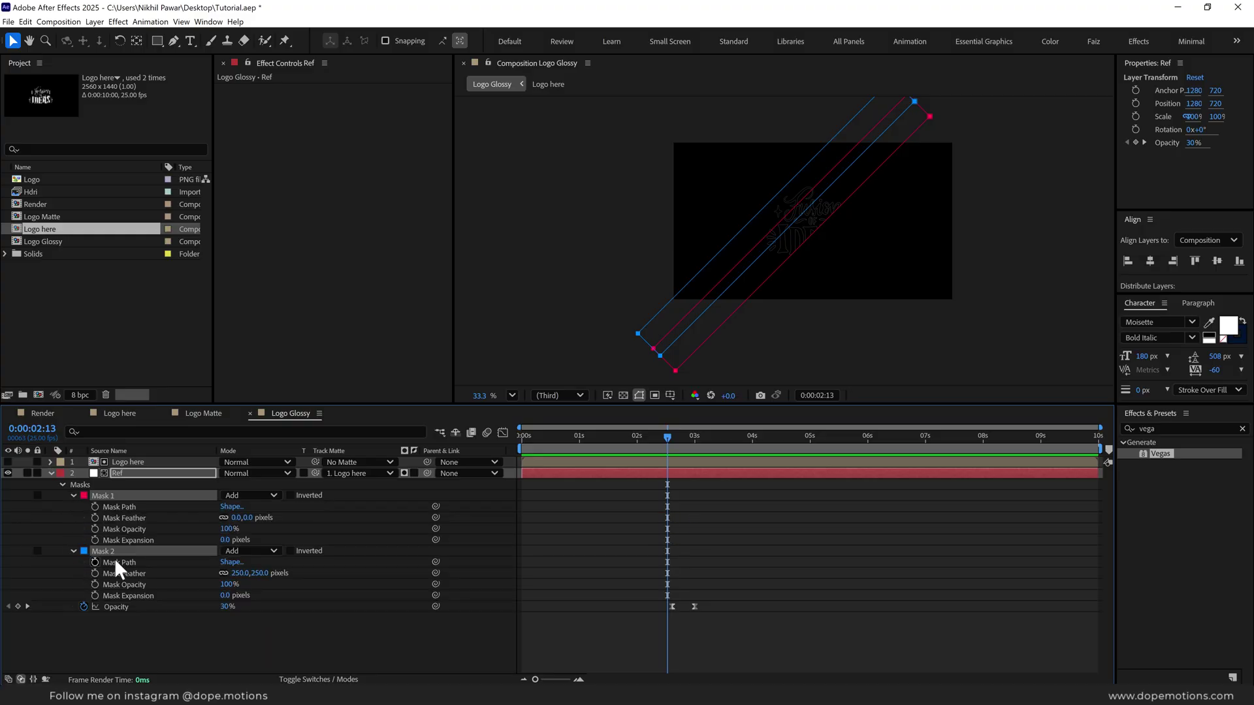
pyautogui.click(693, 438)
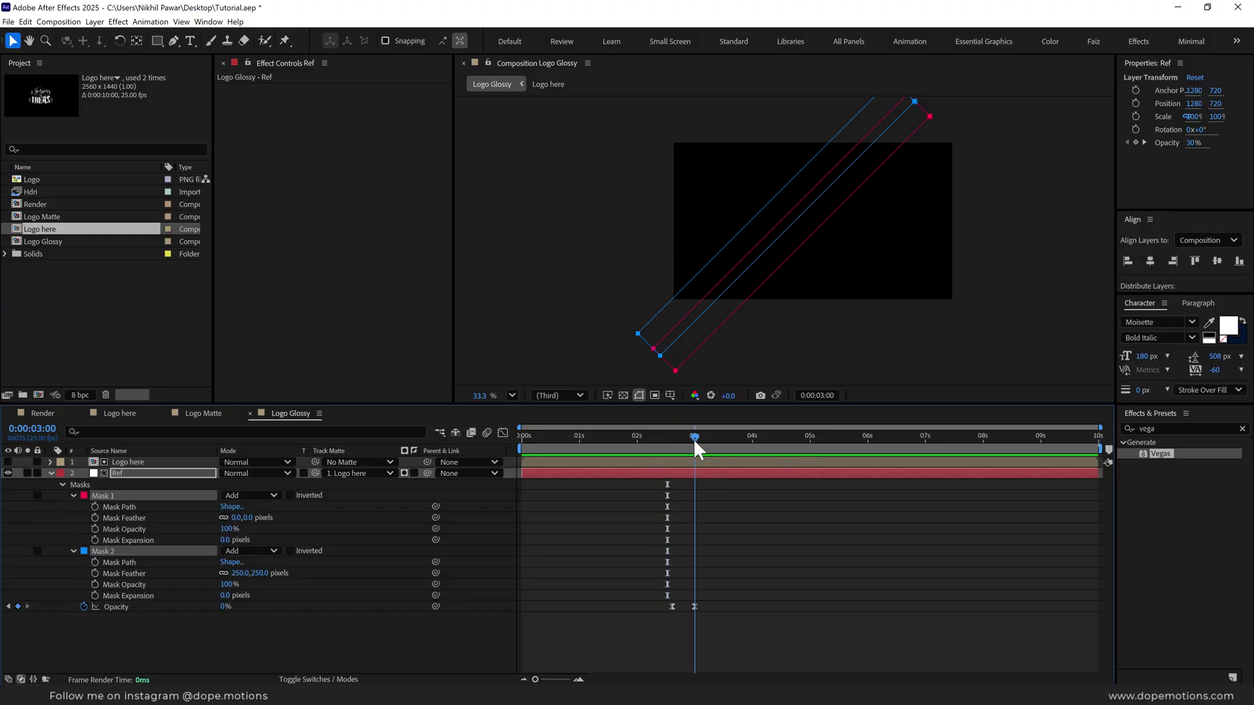
pyautogui.click(100, 550)
pyautogui.keyDown('shift'); pyautogui.click(106, 492); pyautogui.keyUp('shift')
pyautogui.hotkey('ctrl', 't')
pyautogui.moveTo(777, 307); pyautogui.dragTo(890, 355)
pyautogui.click(95, 506)
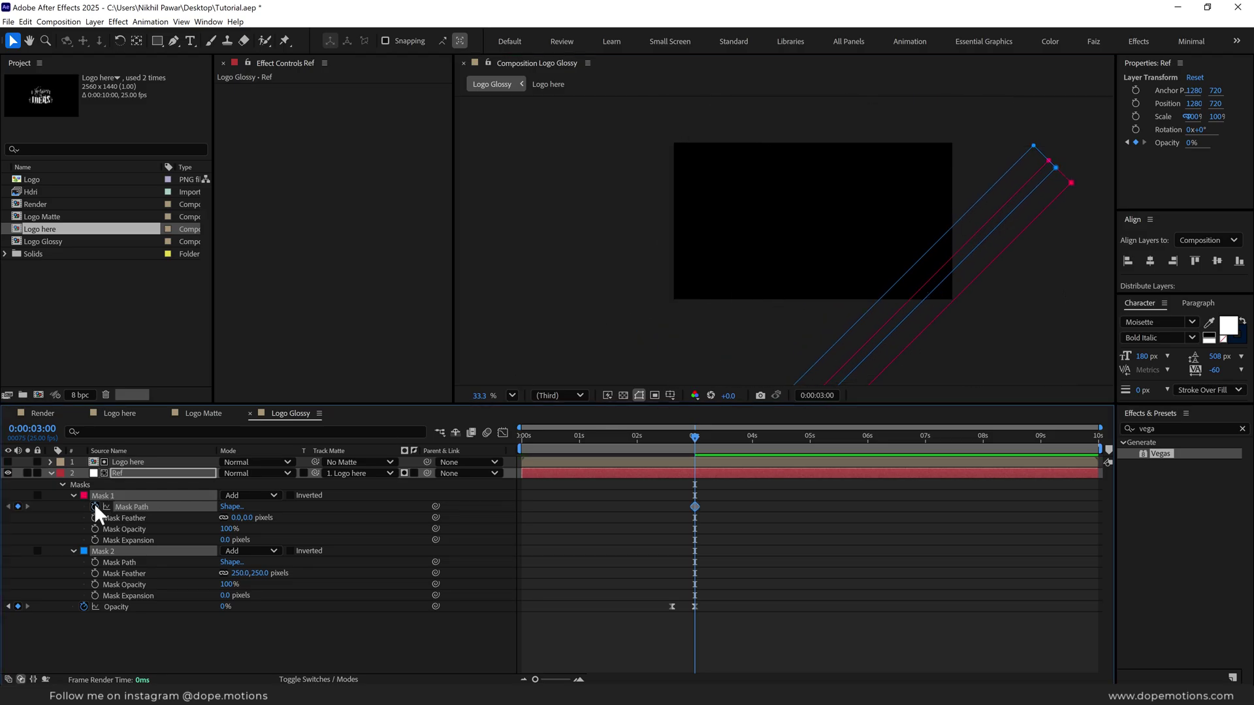
# - At 0:00:00:00, move both masks up and left past the logo, then scrub through the sweep to check it
pyautogui.moveTo(687, 433); pyautogui.dragTo(390, 440)
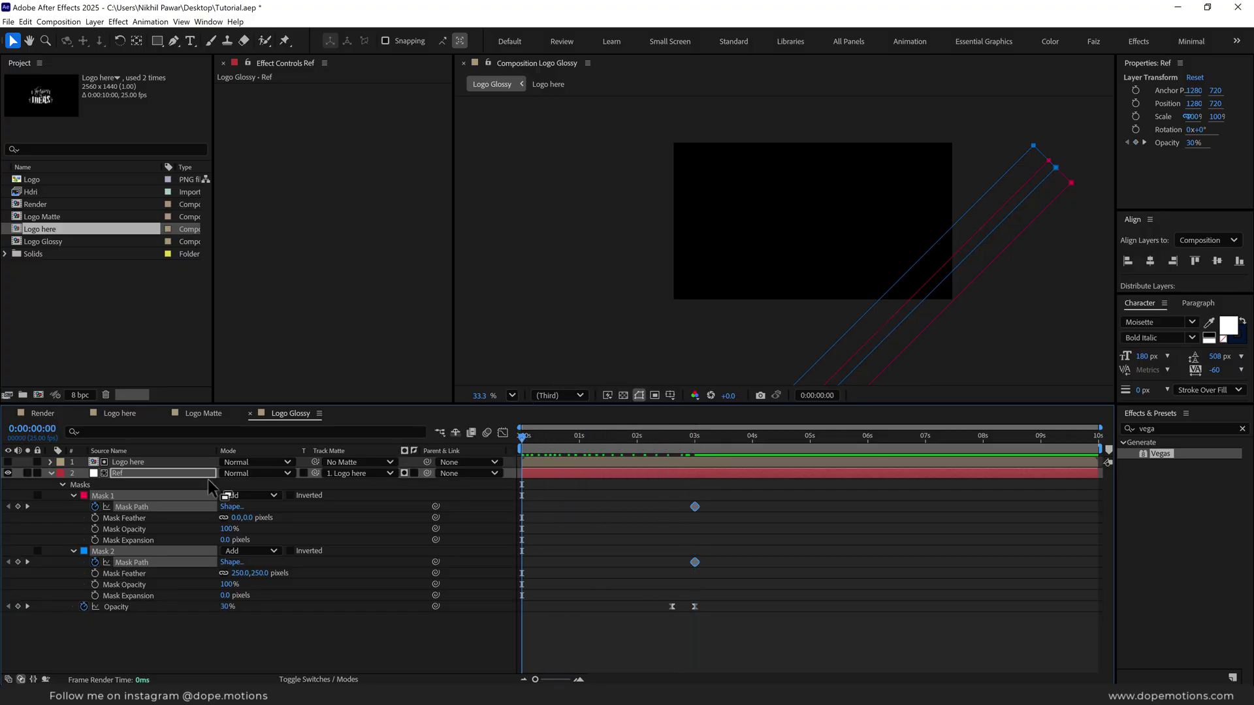
pyautogui.hotkey('ctrl', 't')
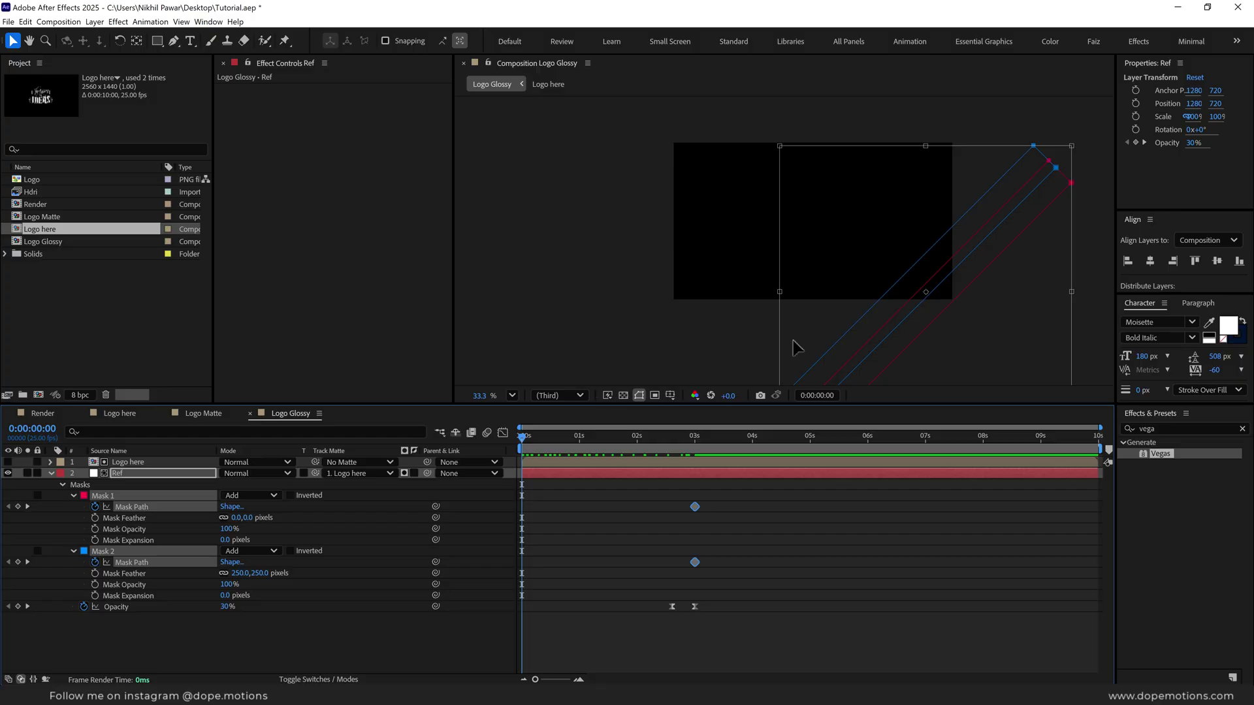
pyautogui.moveTo(884, 364); pyautogui.dragTo(666, 233)
pyautogui.click(579, 359)
pyautogui.click(534, 436)
pyautogui.moveTo(534, 435); pyautogui.dragTo(583, 444)
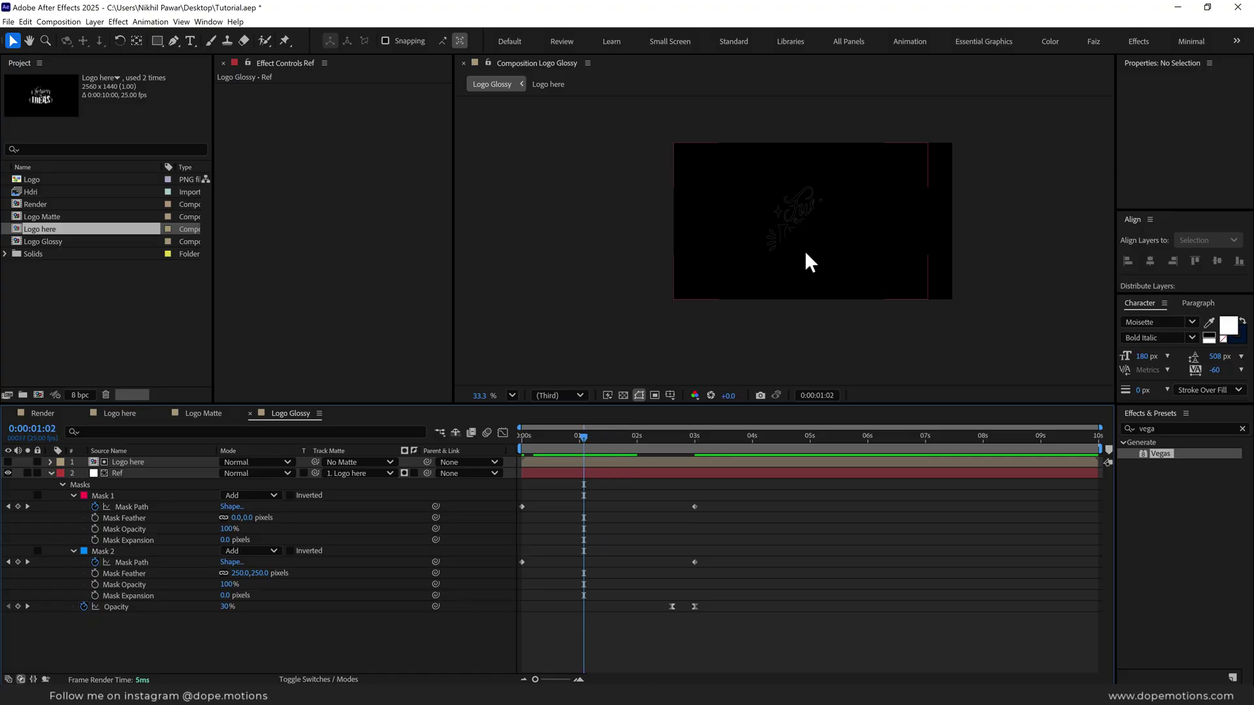
# - Set Mask 2's Mask Feather to 300 pixels and scrub the sweep to check the softer edge
pyautogui.scroll(5, 805, 249)
pyautogui.scroll(1, 794, 243)
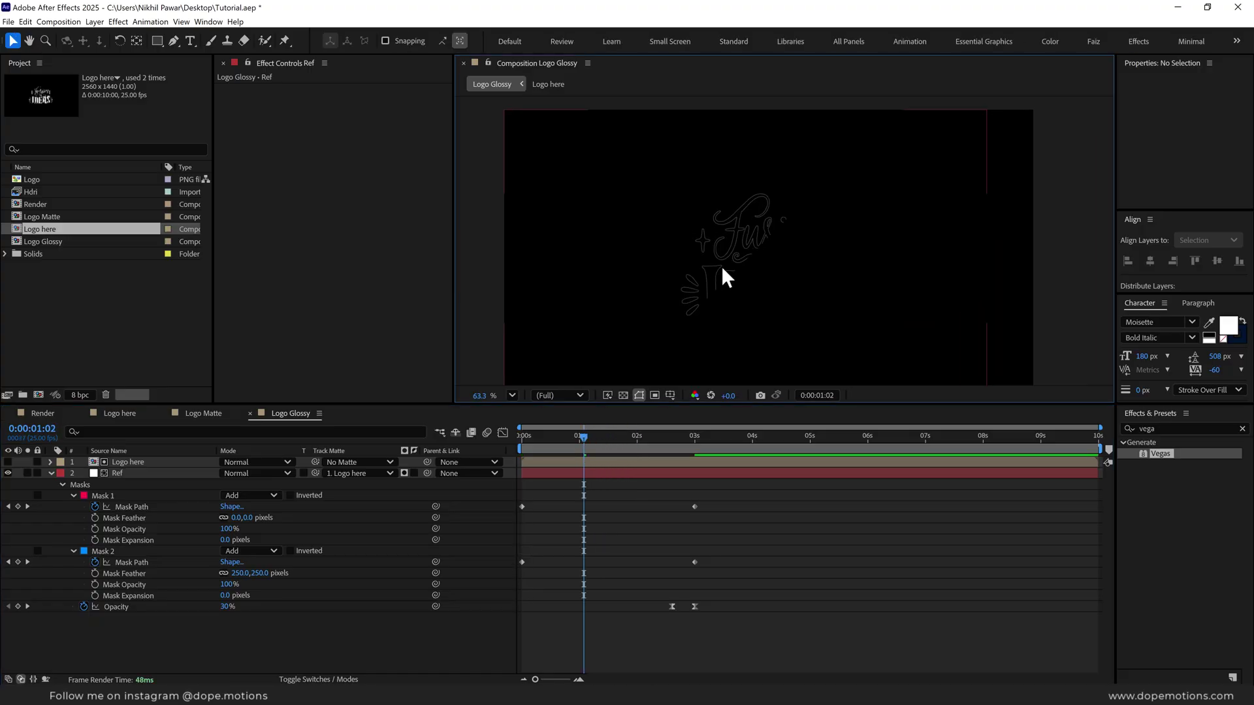
pyautogui.moveTo(593, 436); pyautogui.dragTo(621, 436)
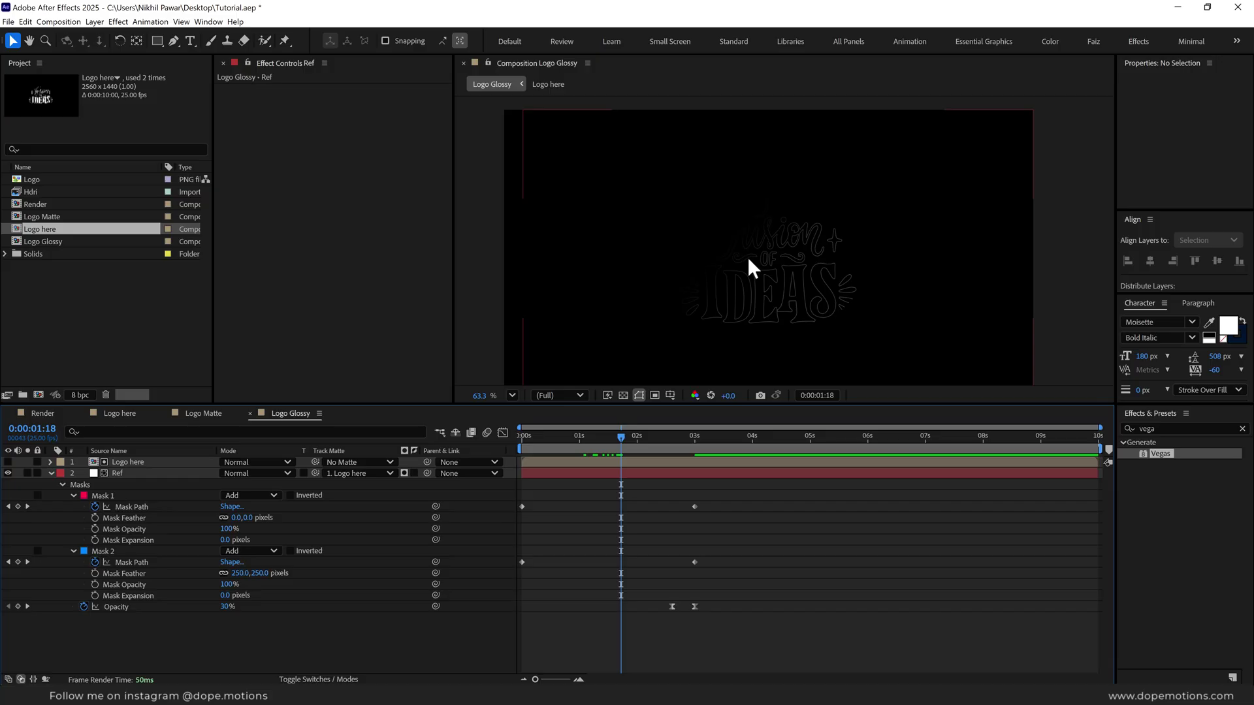
pyautogui.click(260, 573)
pyautogui.write('300')
pyautogui.press('Return')
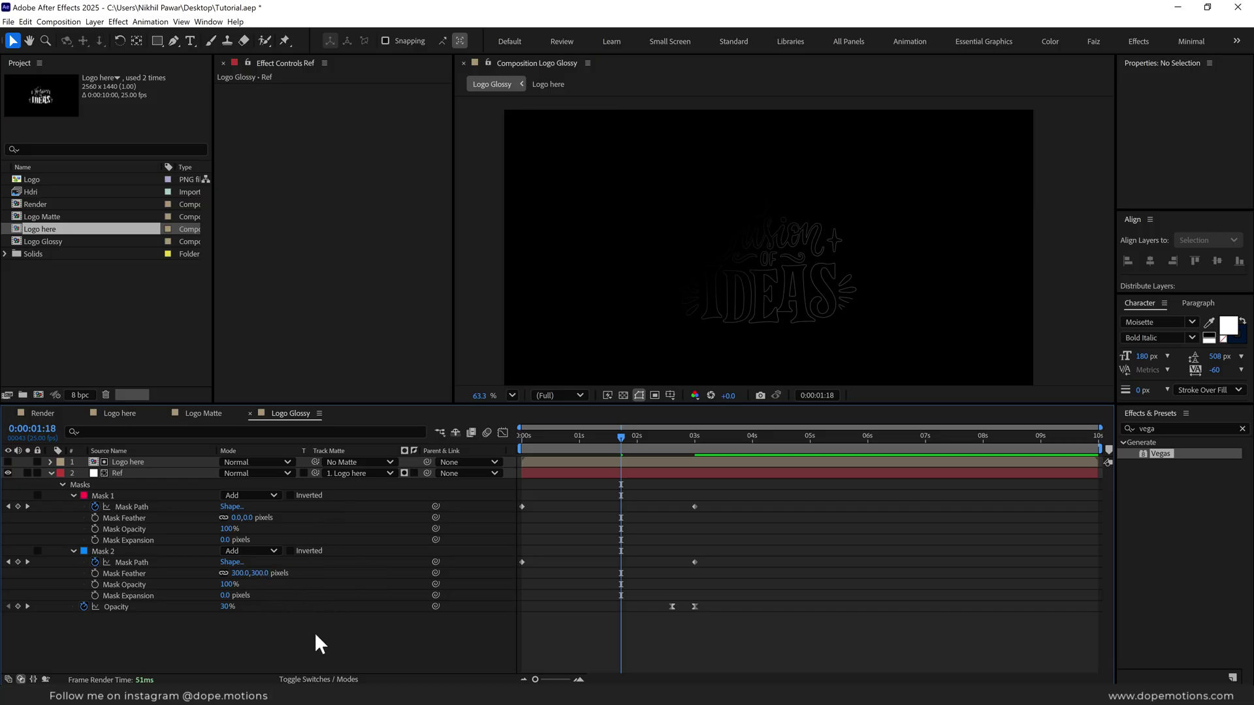
pyautogui.moveTo(622, 432)
pyautogui.mouseDown()
pyautogui.moveTo(574, 448)
pyautogui.moveTo(629, 460)
pyautogui.moveTo(609, 450)
pyautogui.mouseUp()
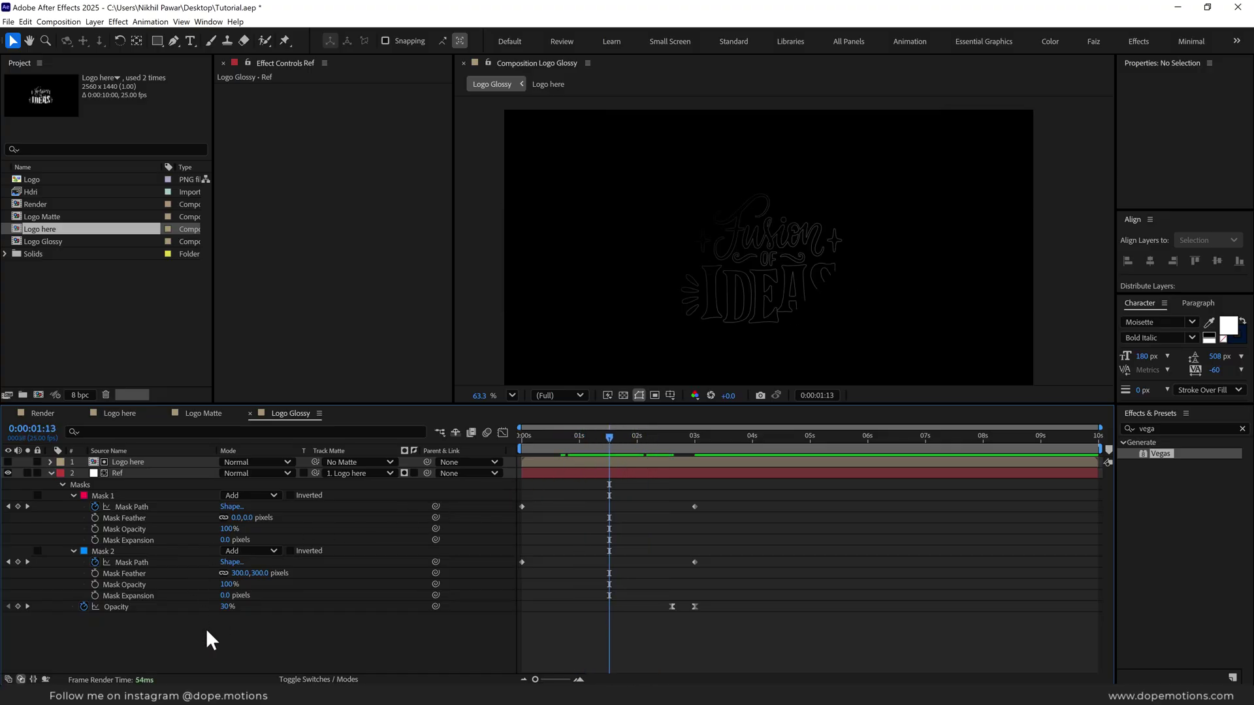
# - Set Mask 1's Mask Feather to 10 pixels and scrub through the sweep to check it
pyautogui.click(102, 495)
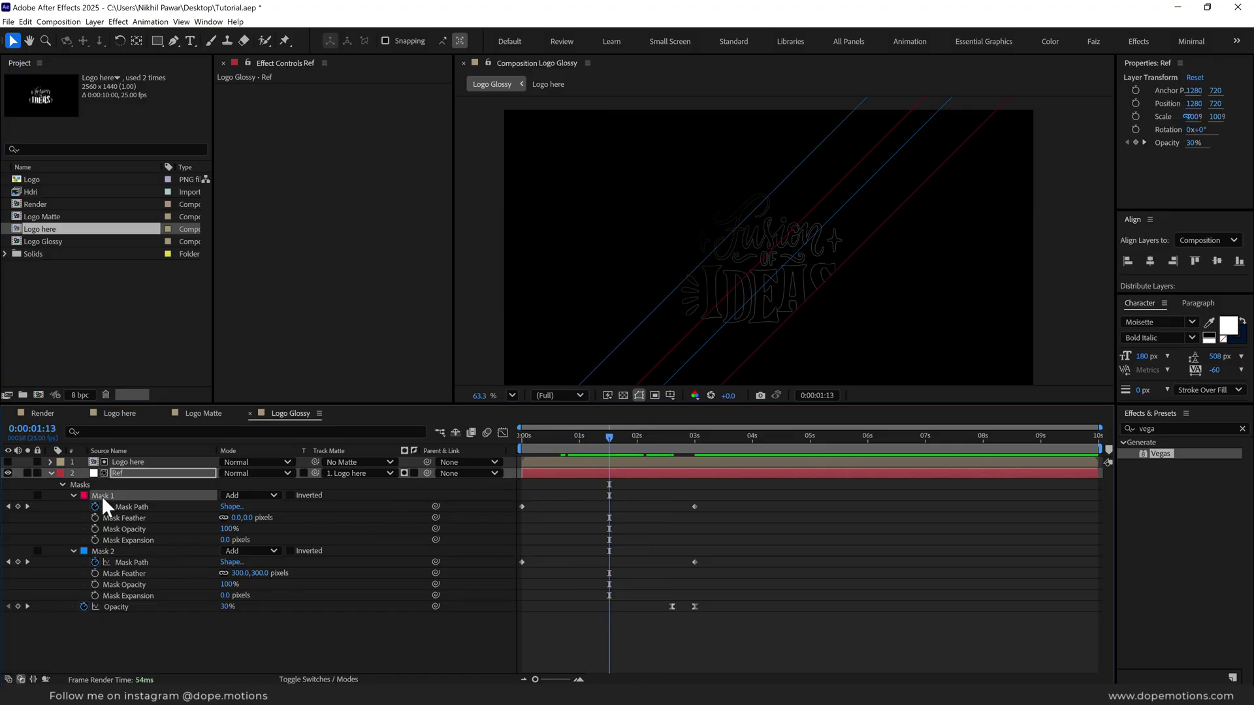
pyautogui.click(252, 517)
pyautogui.write('10')
pyautogui.press('Return')
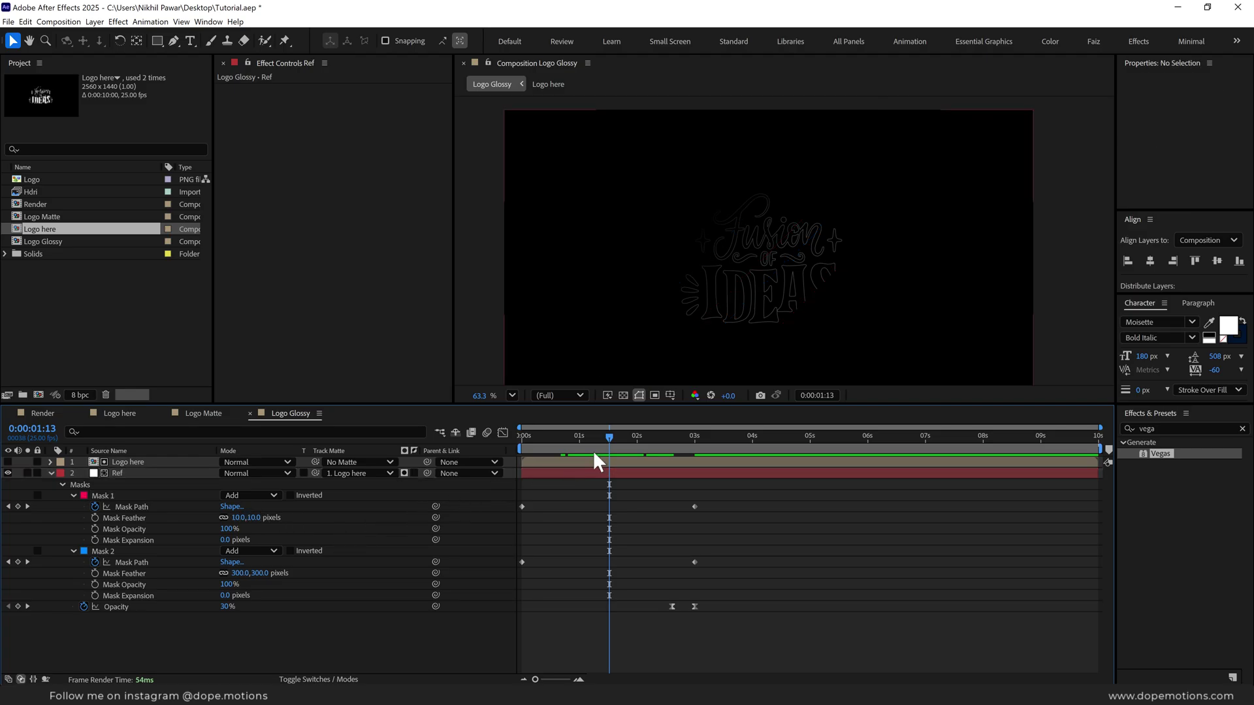
pyautogui.moveTo(592, 451)
pyautogui.mouseDown()
pyautogui.moveTo(641, 441)
pyautogui.moveTo(591, 445)
pyautogui.moveTo(617, 445)
pyautogui.mouseUp()
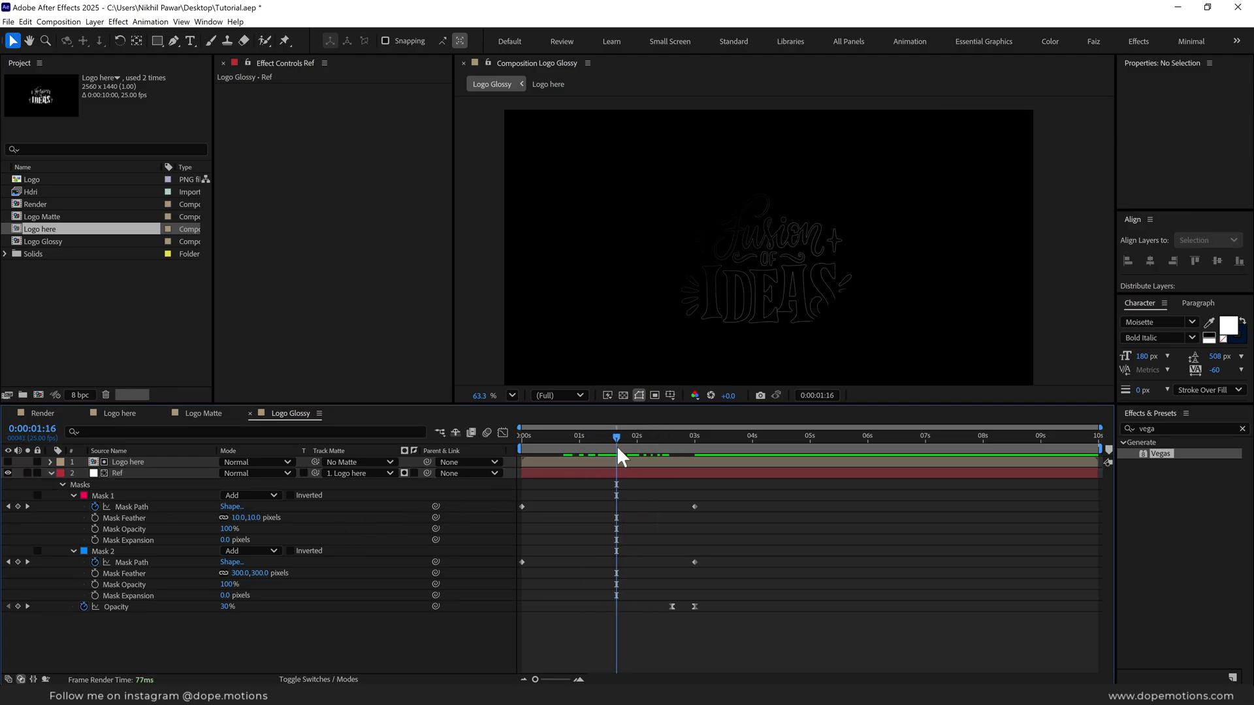
# - Duplicate the Logo here and Ref layers and stack the copied pair above the original pair
pyautogui.click(51, 473)
pyautogui.moveTo(134, 482); pyautogui.dragTo(139, 464)
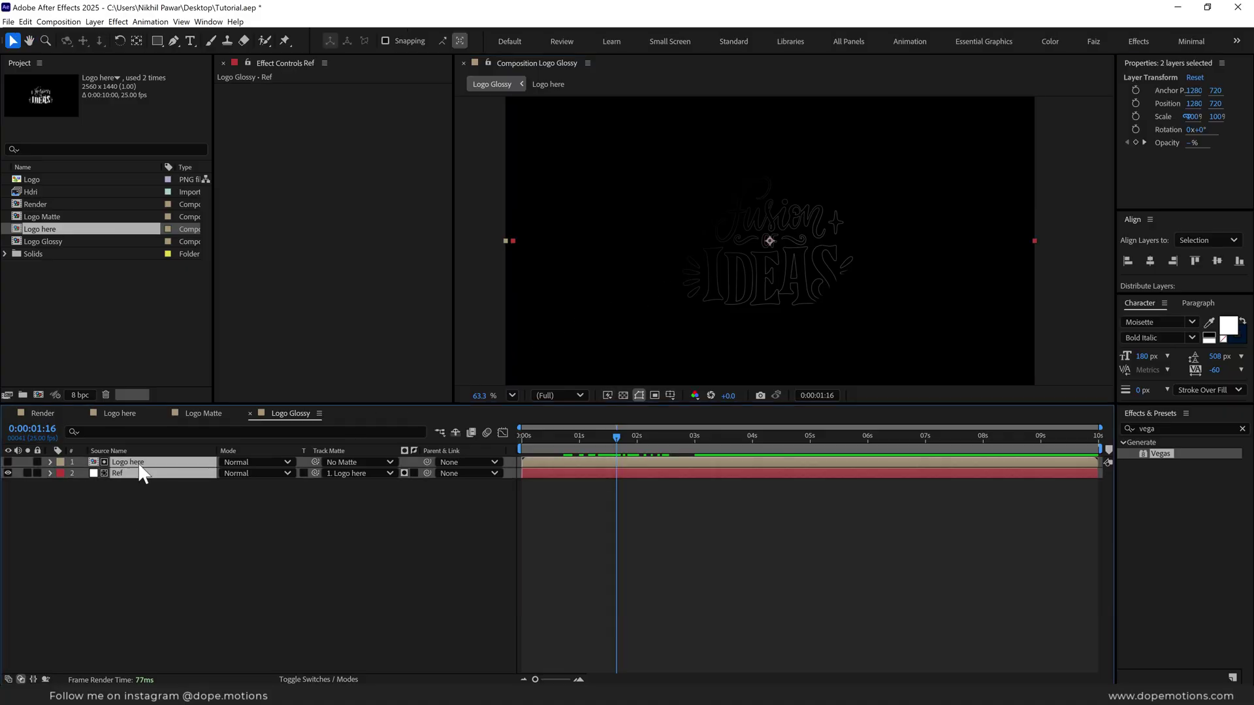
pyautogui.hotkey('ctrl', 'd')
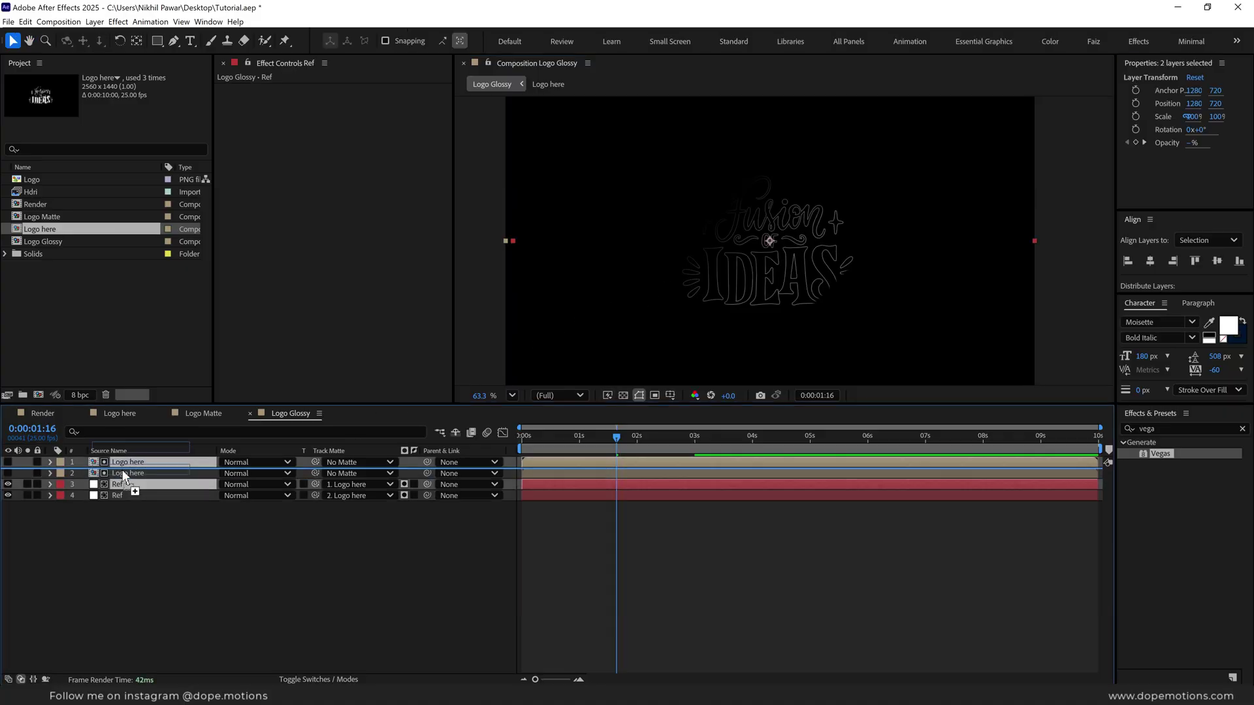
pyautogui.click(38, 483)
pyautogui.click(38, 484)
# - Remove the Vegas effect from the topmost Logo here layer
pyautogui.click(130, 462)
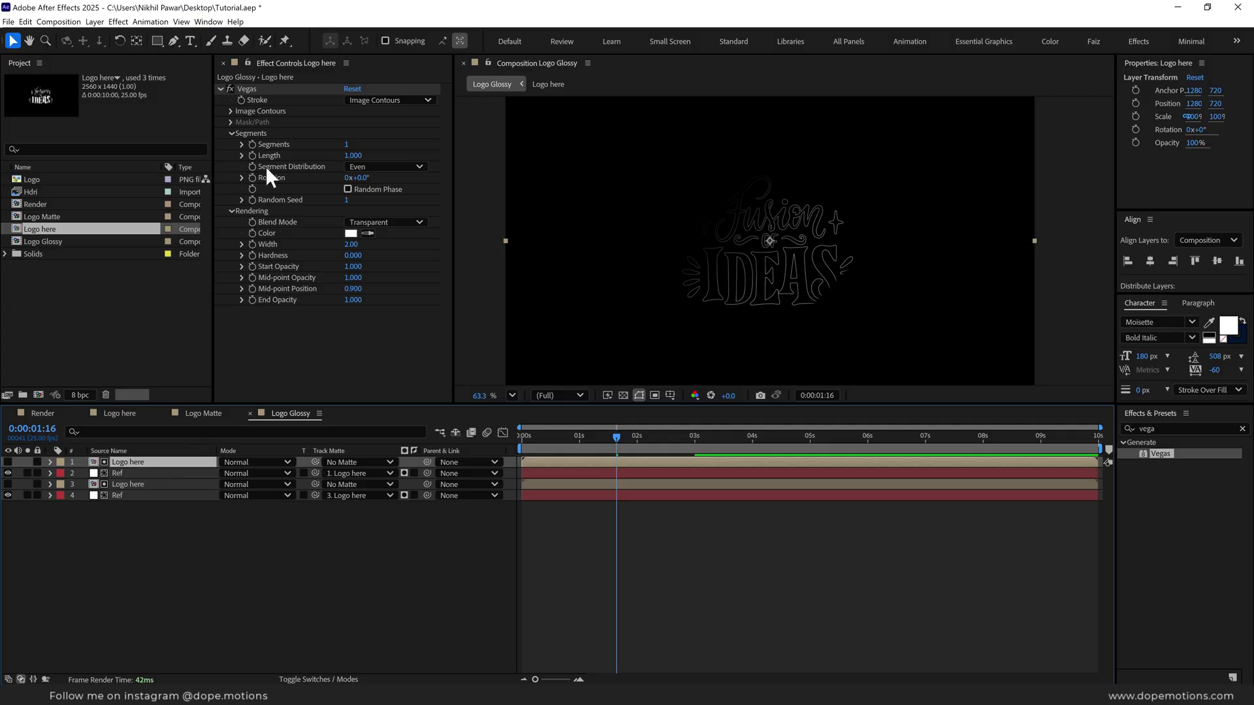
pyautogui.click(250, 87)
pyautogui.press('Delete')
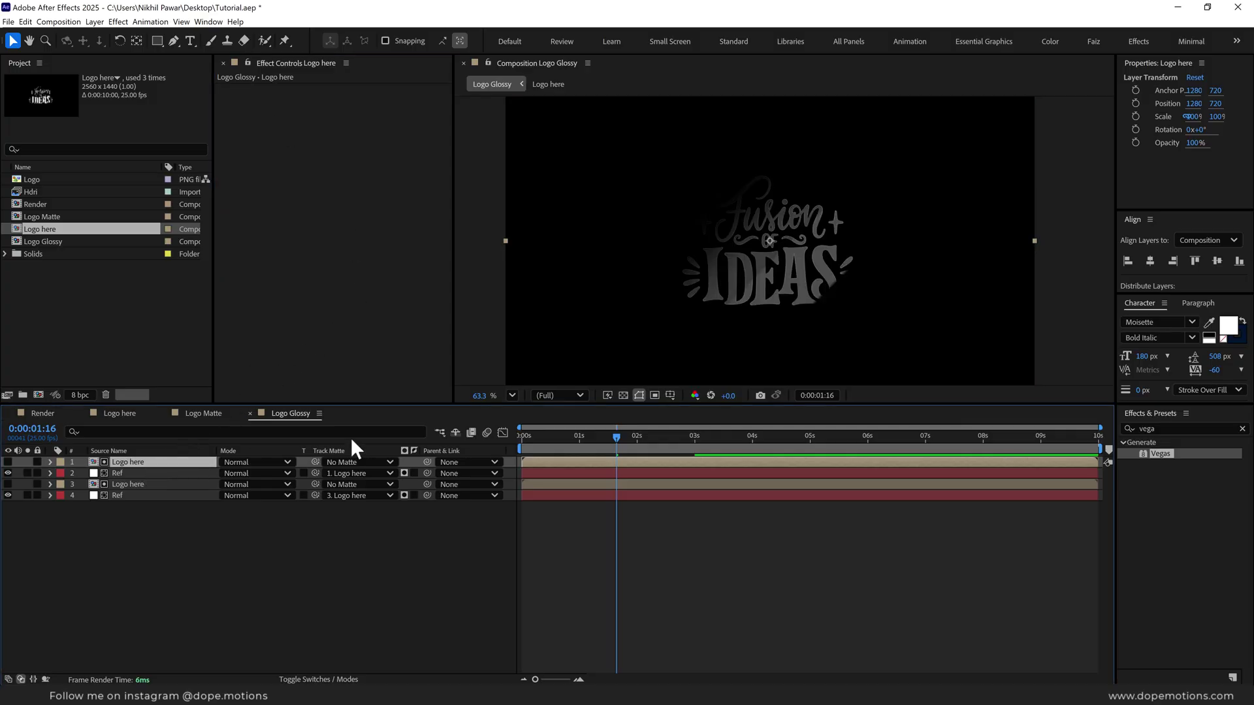
# - Apply Fast Box Blur to the topmost Logo here layer with a Blur Radius of 2
pyautogui.moveTo(1166, 430); pyautogui.dragTo(1070, 436)
pyautogui.write('f')
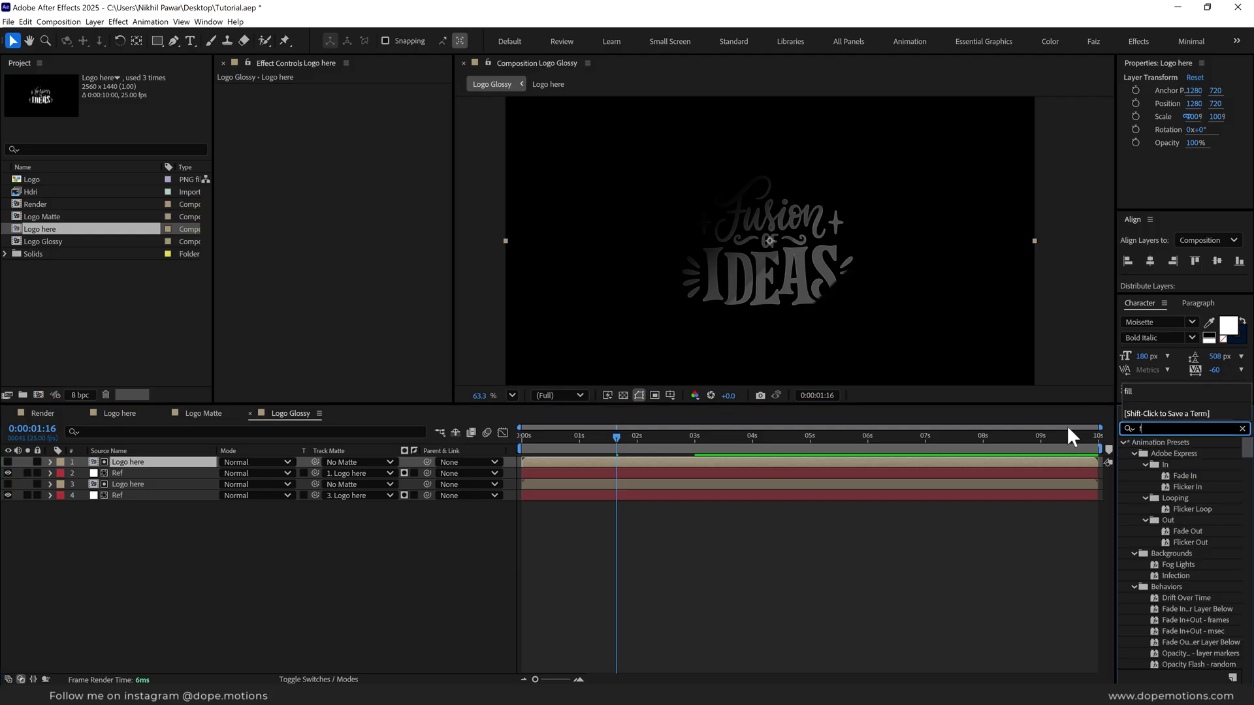
pyautogui.write('ast')
pyautogui.moveTo(1183, 509); pyautogui.dragTo(572, 338)
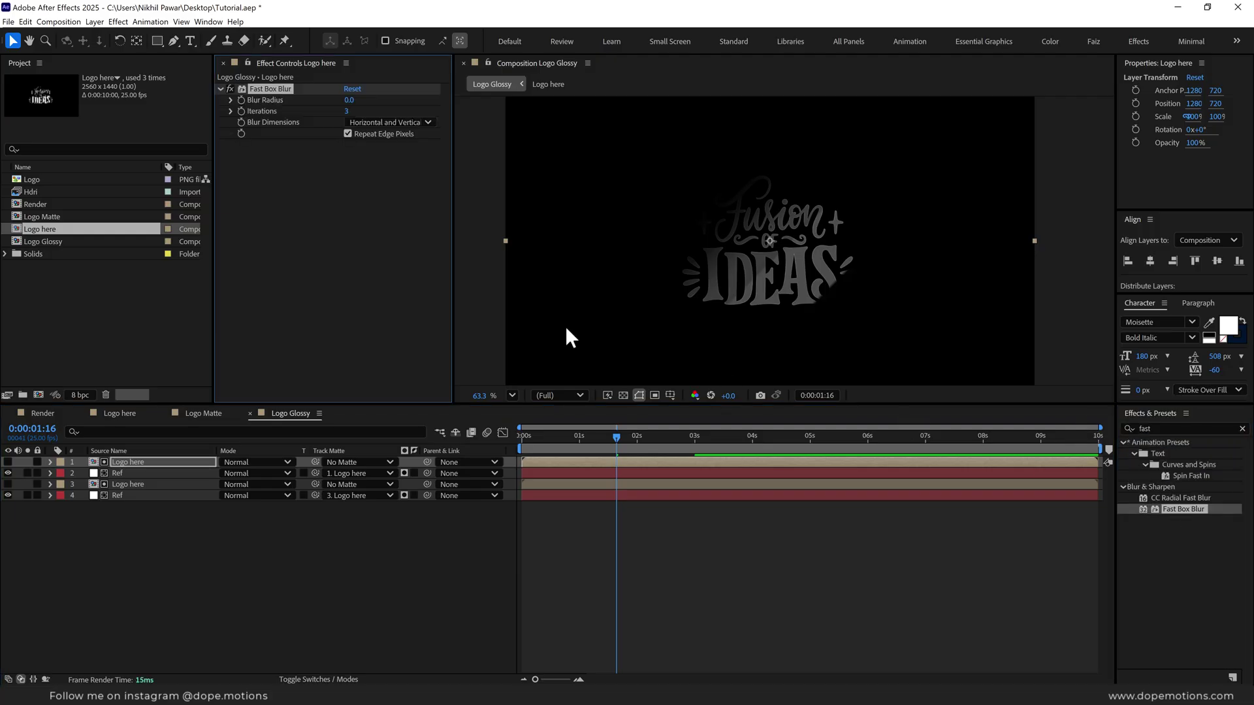
pyautogui.click(349, 101)
pyautogui.write('2')
pyautogui.press('Return')
# - Shift the top Logo here and Ref layers together a few frames later in time
pyautogui.moveTo(552, 438); pyautogui.dragTo(612, 440)
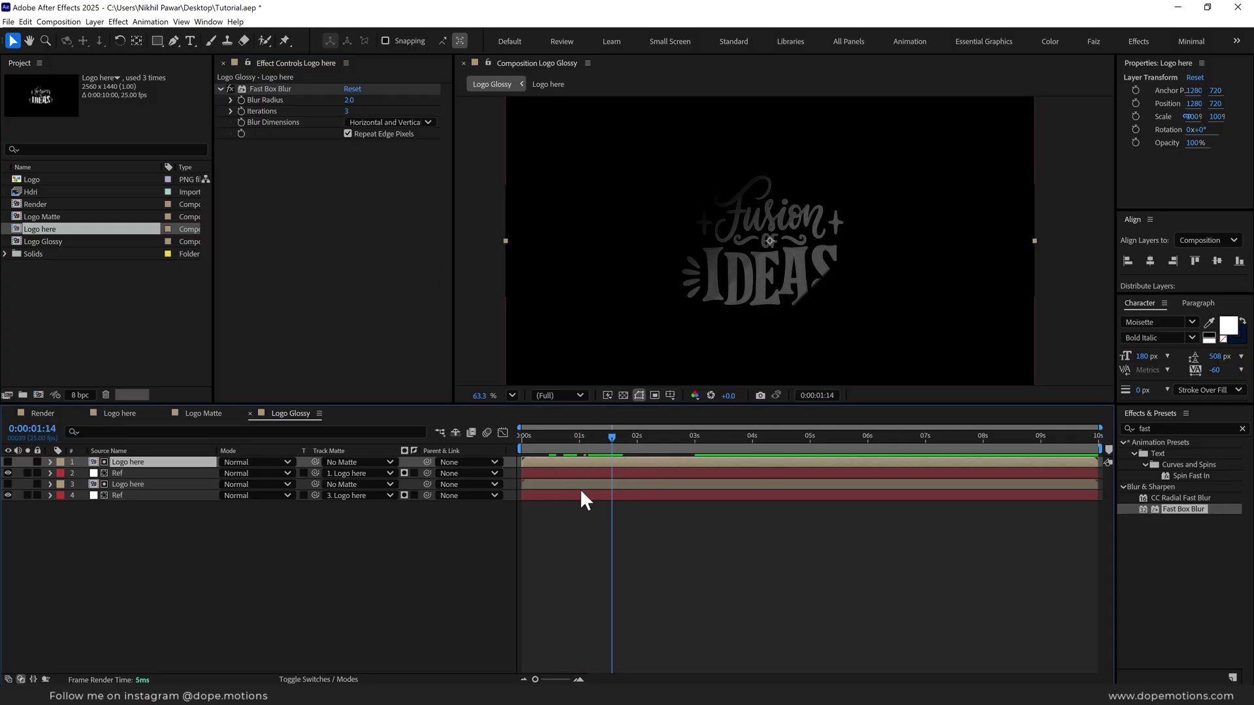
pyautogui.keyDown('shift'); pyautogui.click(540, 472); pyautogui.keyUp('shift')
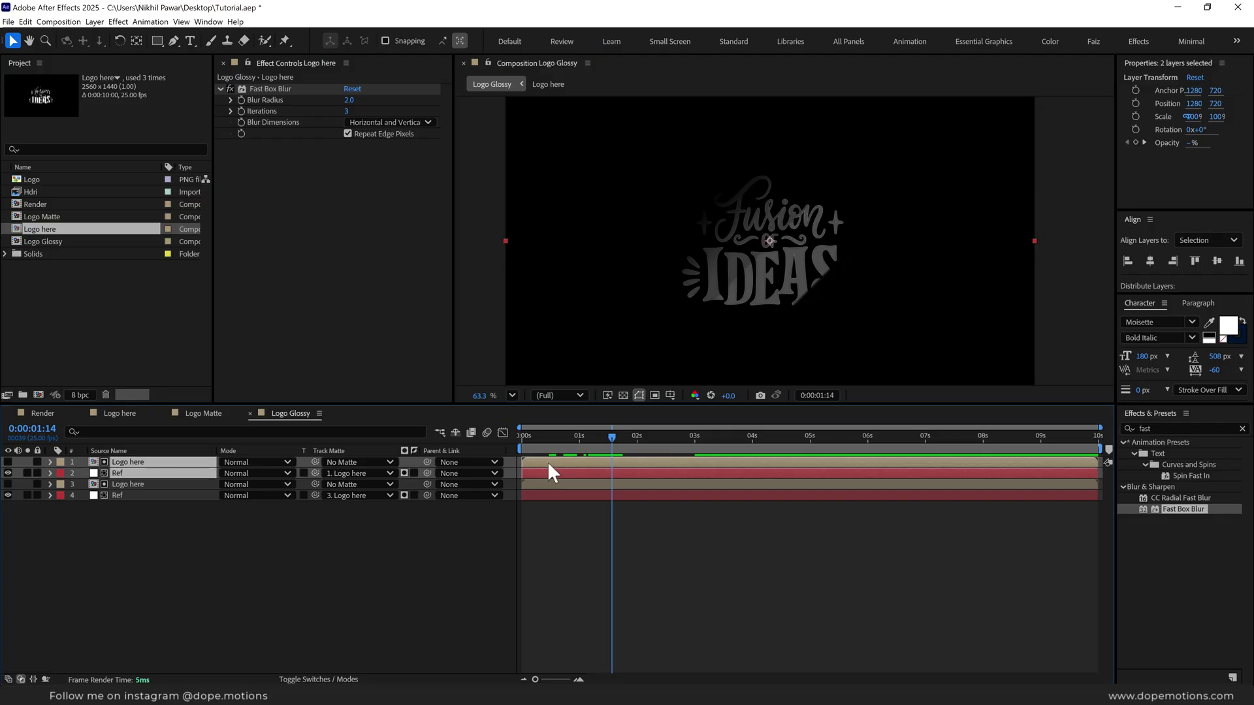
pyautogui.moveTo(547, 461); pyautogui.dragTo(618, 467)
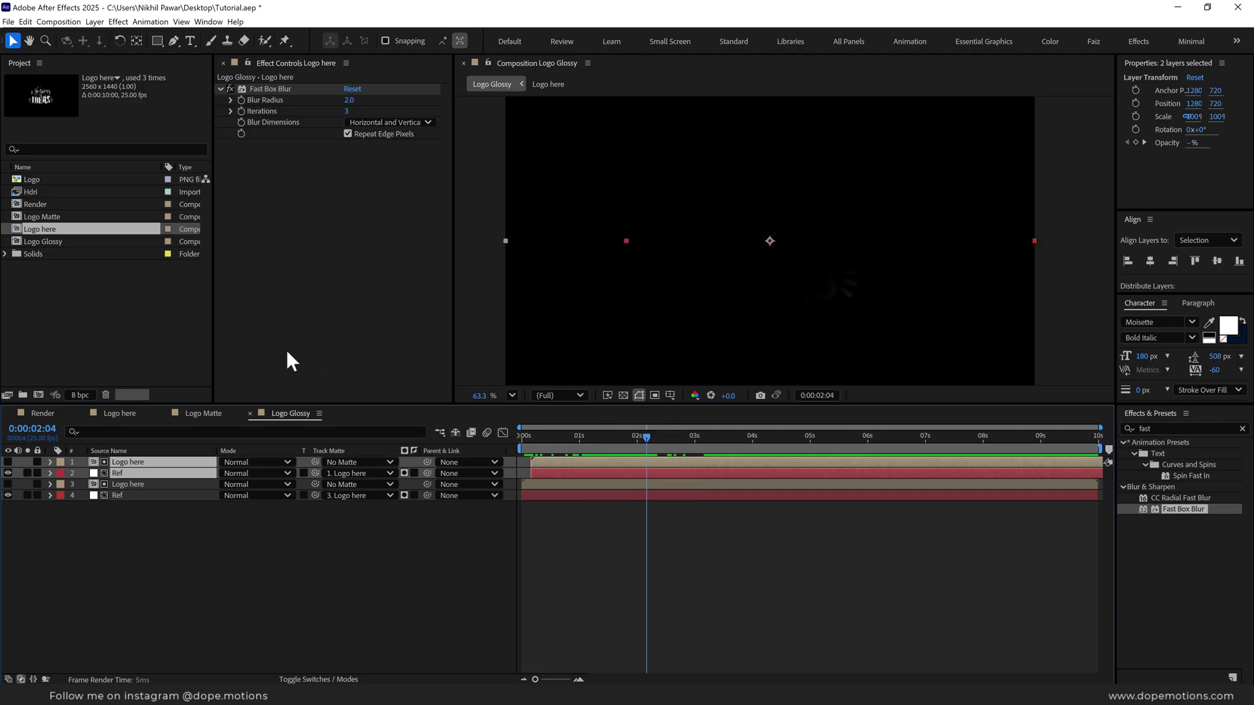
# - Copy the Fast Box Blur to the lower Logo here layer, set its Blur Radius to 1 and check the result
pyautogui.click(264, 90)
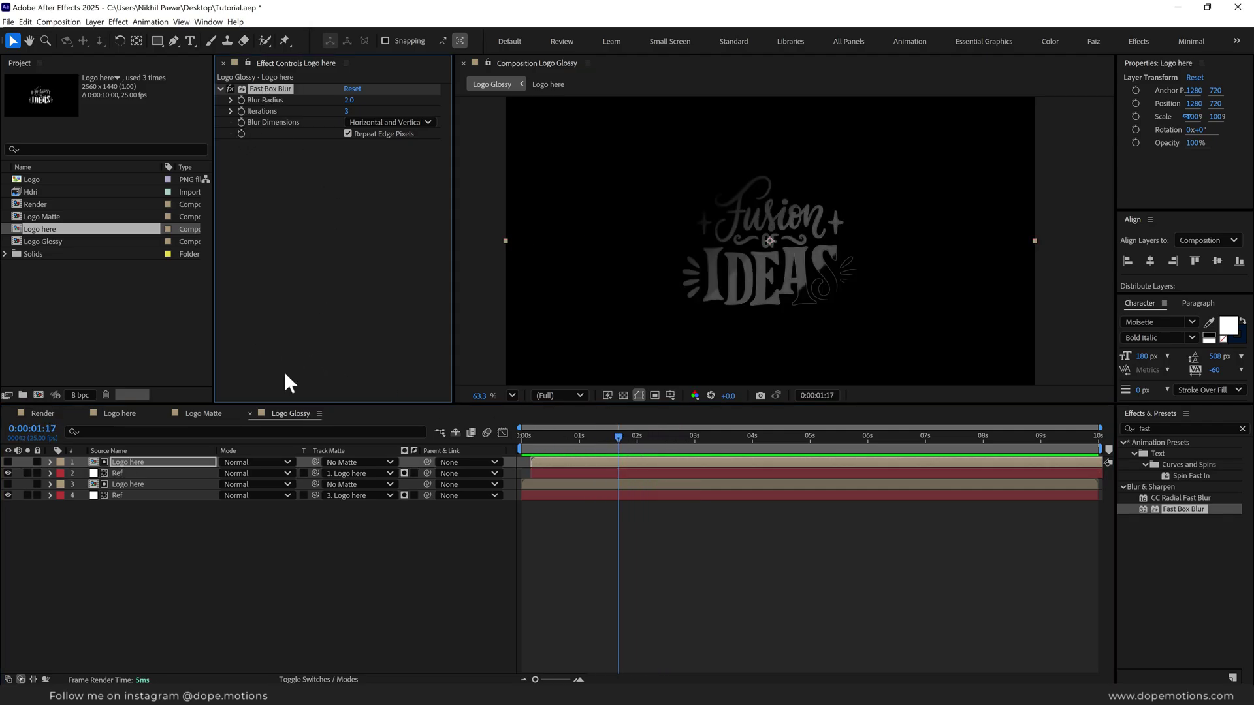
pyautogui.click(118, 484)
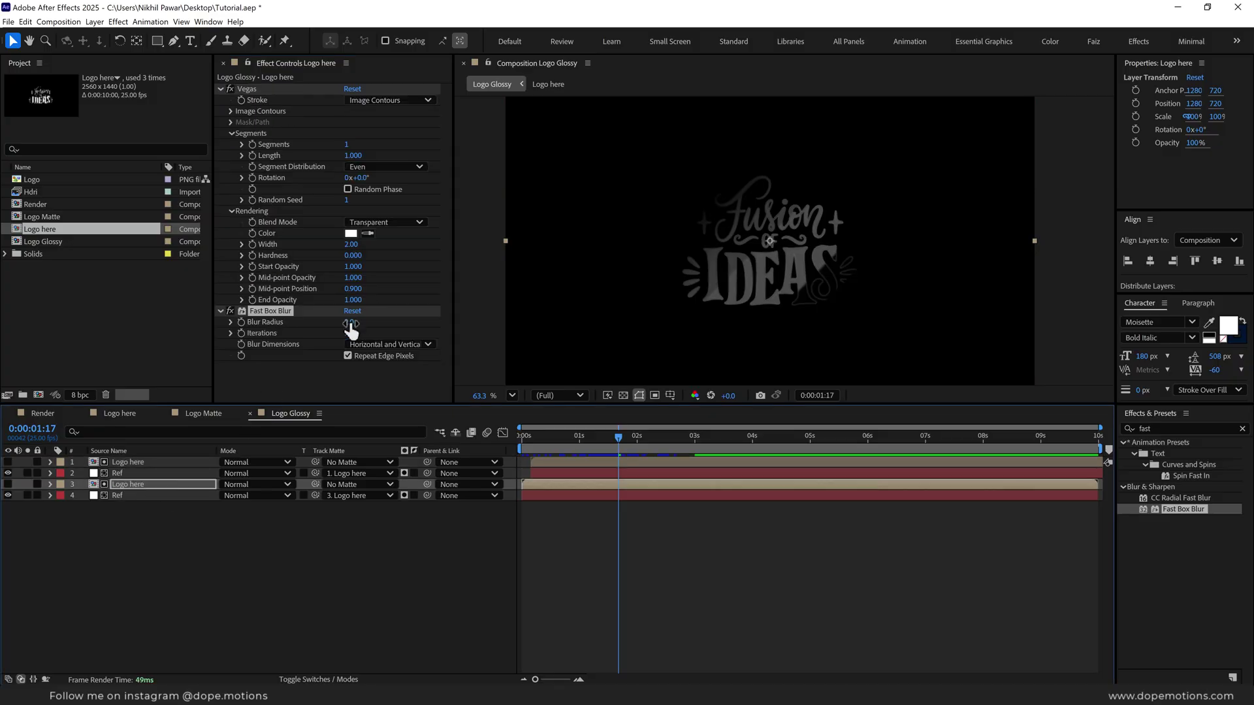
pyautogui.click(351, 323)
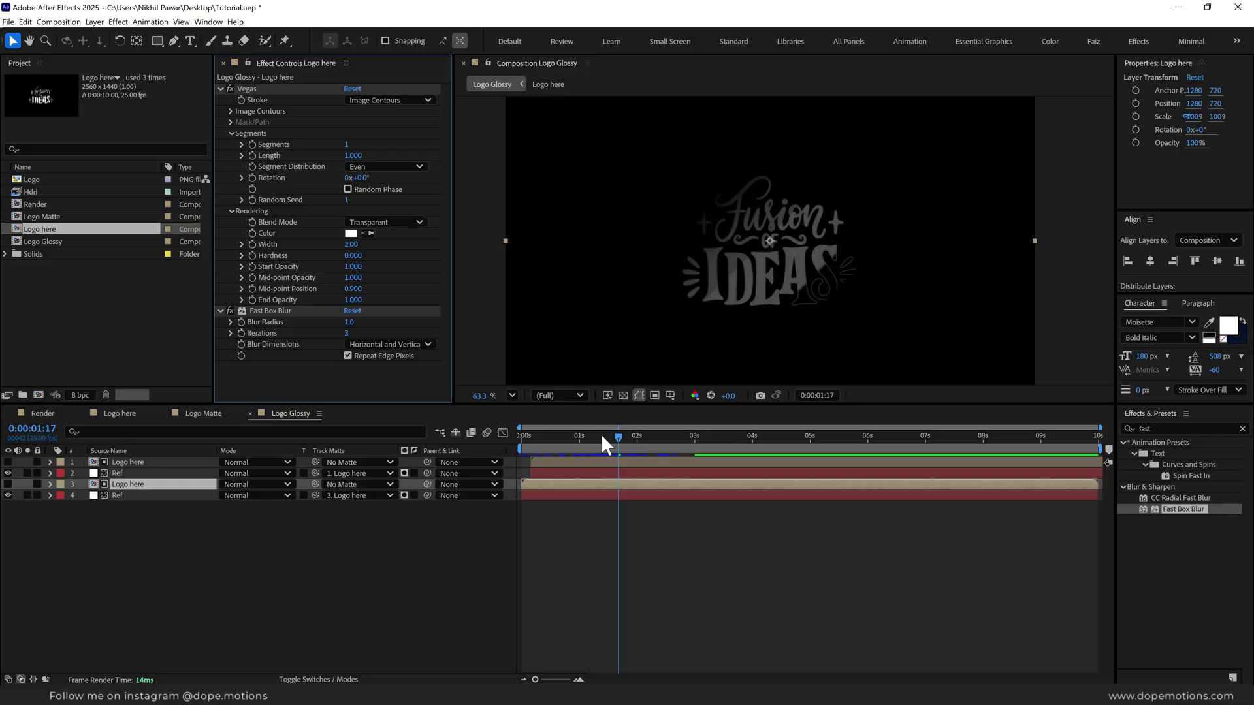
pyautogui.moveTo(602, 435)
pyautogui.mouseDown()
pyautogui.moveTo(623, 440)
pyautogui.moveTo(613, 440)
pyautogui.mouseUp()
pyautogui.scroll(1, 660, 374)
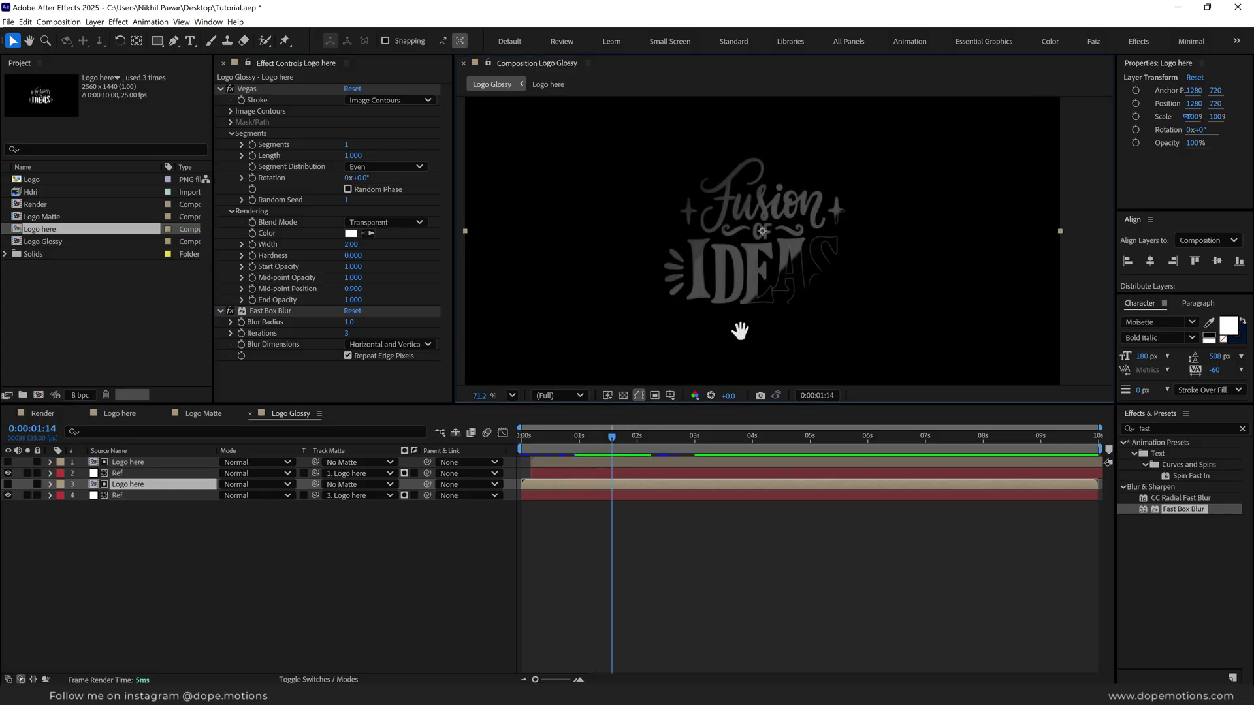
pyautogui.moveTo(740, 331); pyautogui.dragTo(746, 334)
# - Create a 2560 x 1440, 25 fps, 10-second composition named Logo Stroke_01 and add the Logo here composition to it
pyautogui.click(294, 546)
pyautogui.click(150, 323)
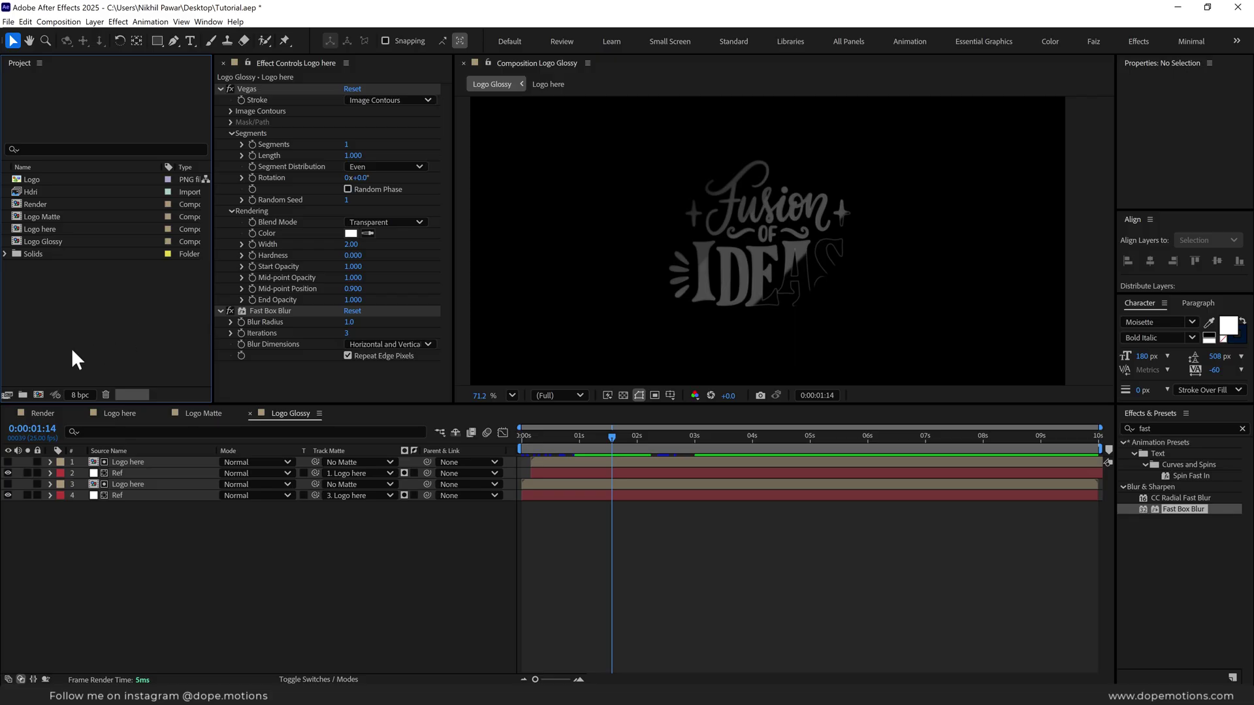
pyautogui.click(39, 394)
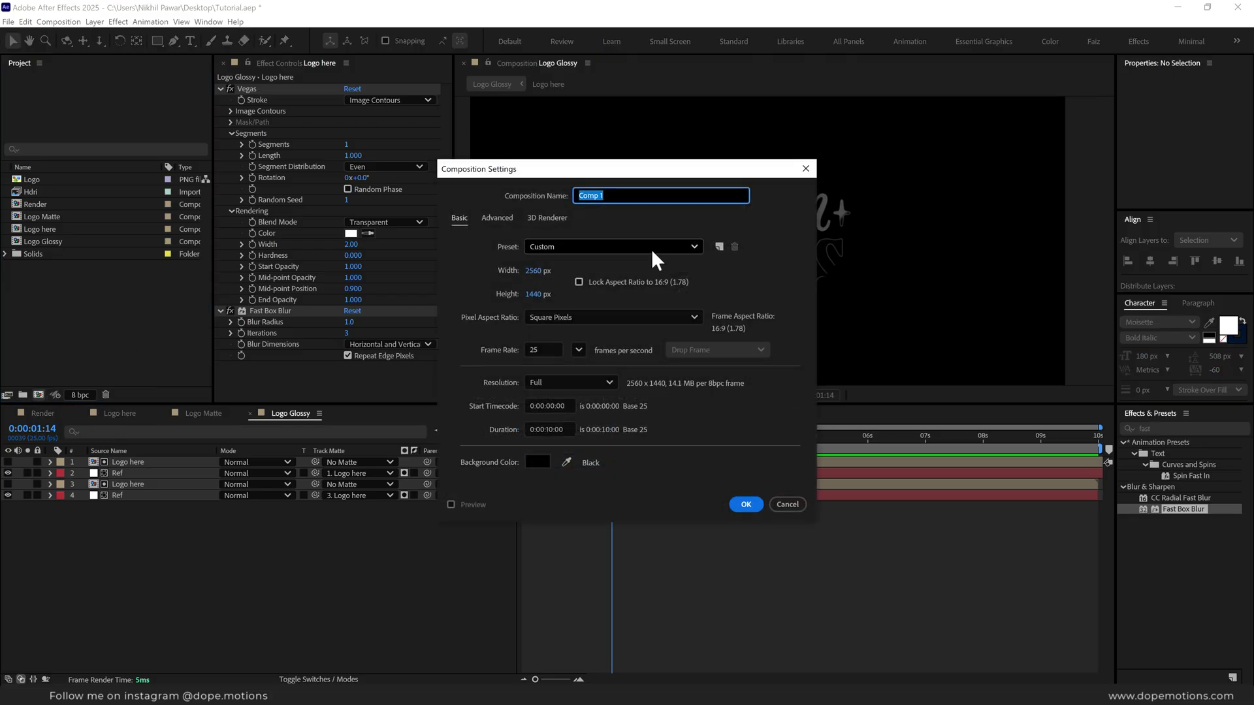
pyautogui.write('Logo Stroke_01')
pyautogui.click(746, 504)
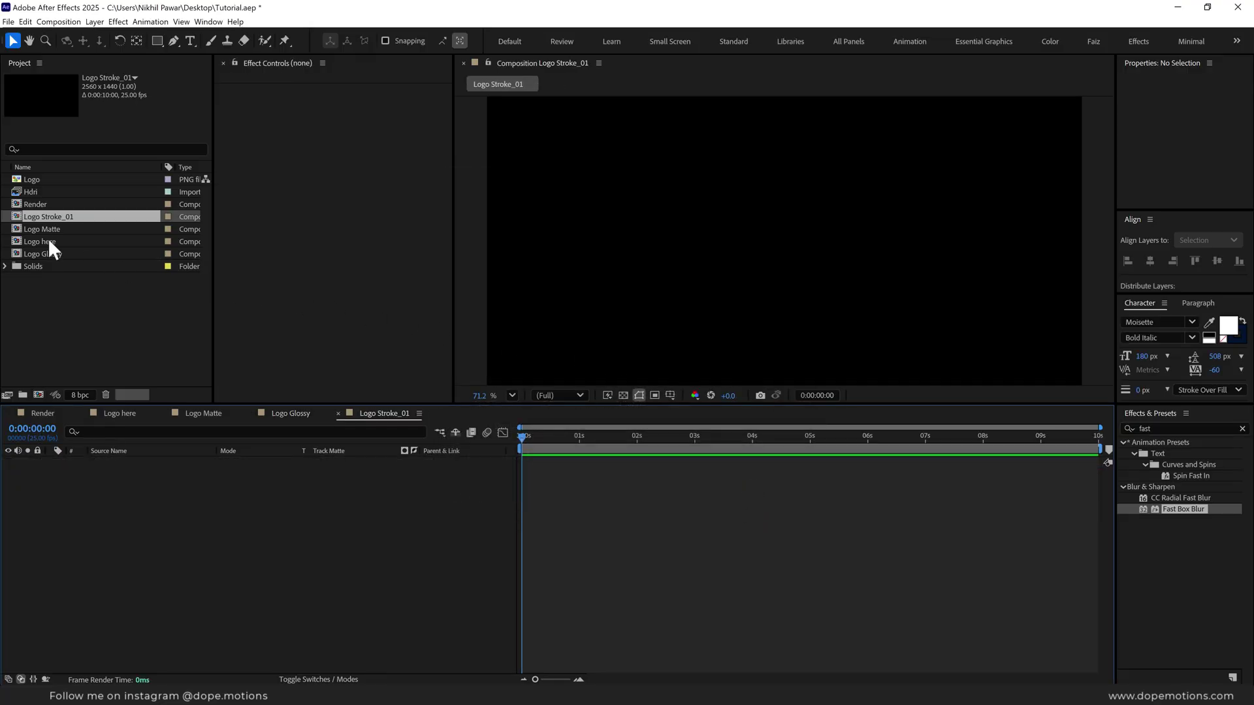
pyautogui.moveTo(47, 240); pyautogui.dragTo(180, 513)
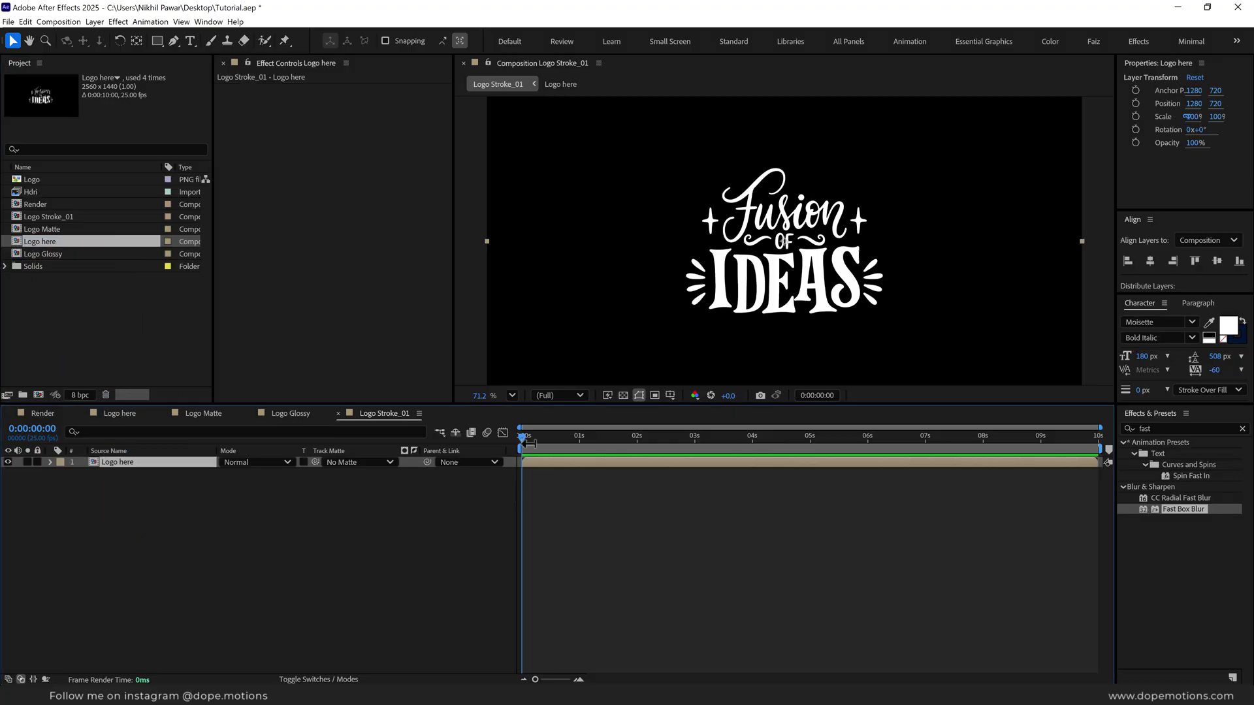
# - Apply the Vegas effect to the Logo here layer and set its Blend Mode to Transparent
pyautogui.click(1189, 430)
pyautogui.write('veg')
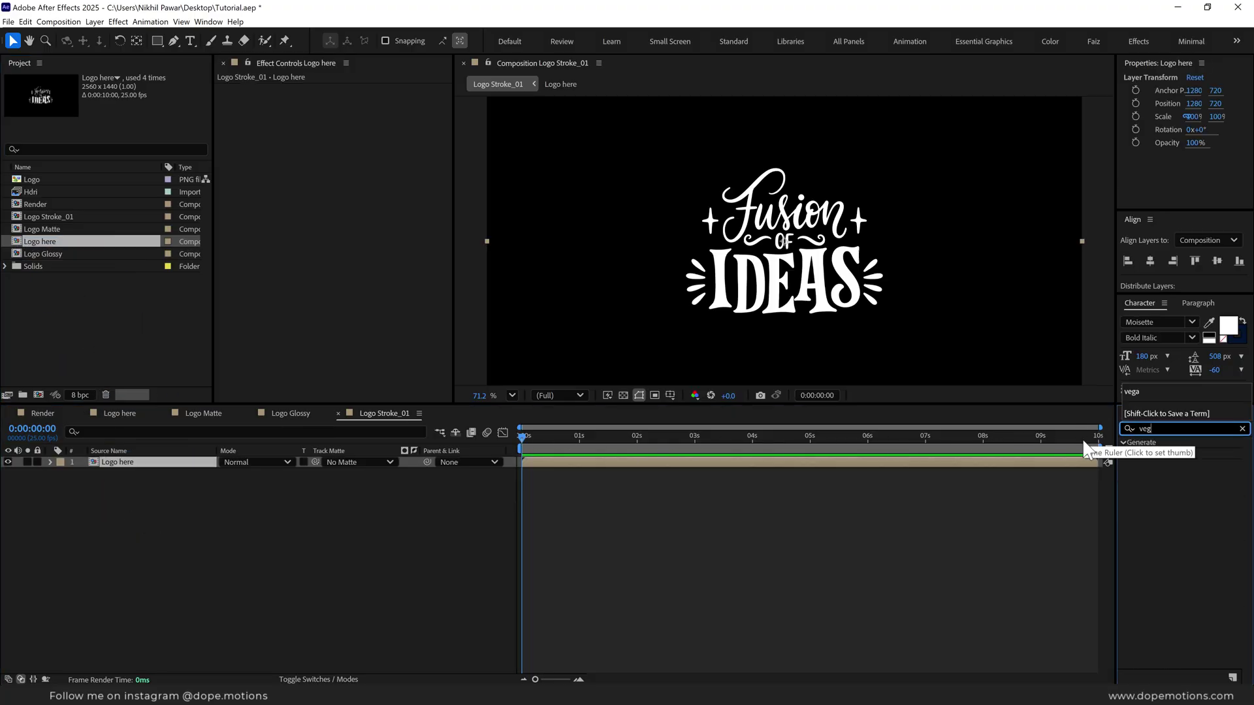
pyautogui.doubleClick(1156, 453)
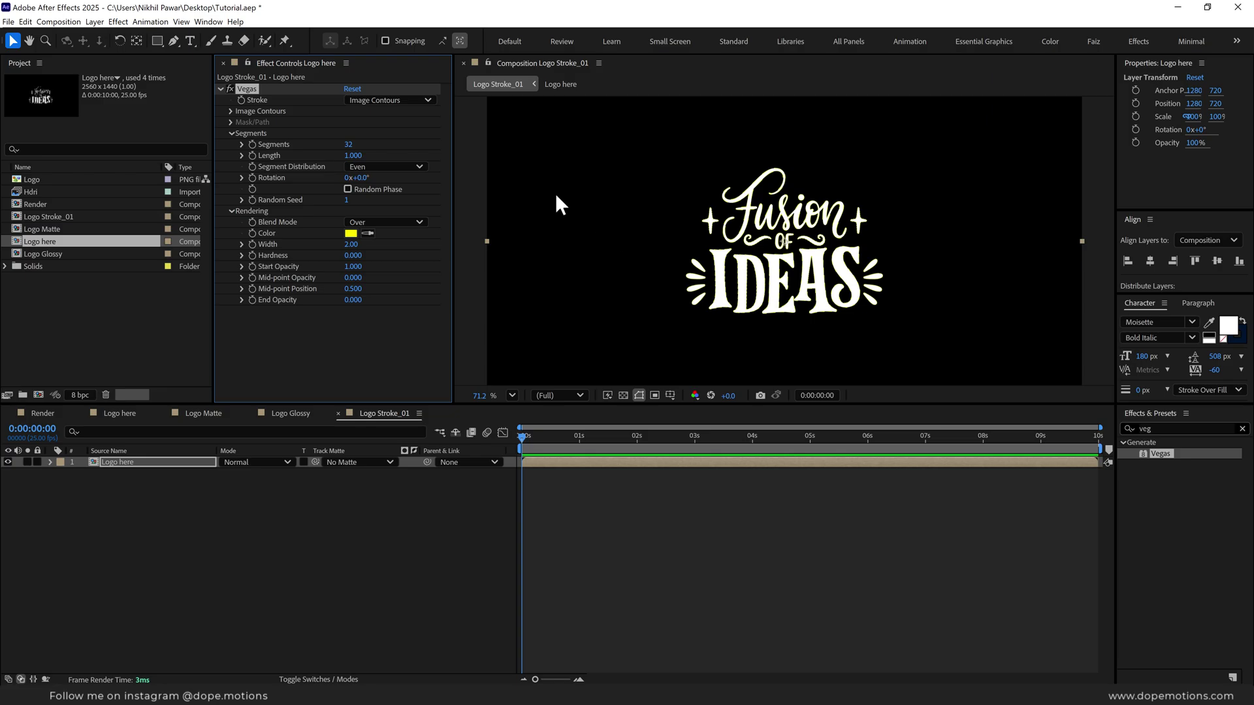
pyautogui.click(377, 222)
pyautogui.click(378, 235)
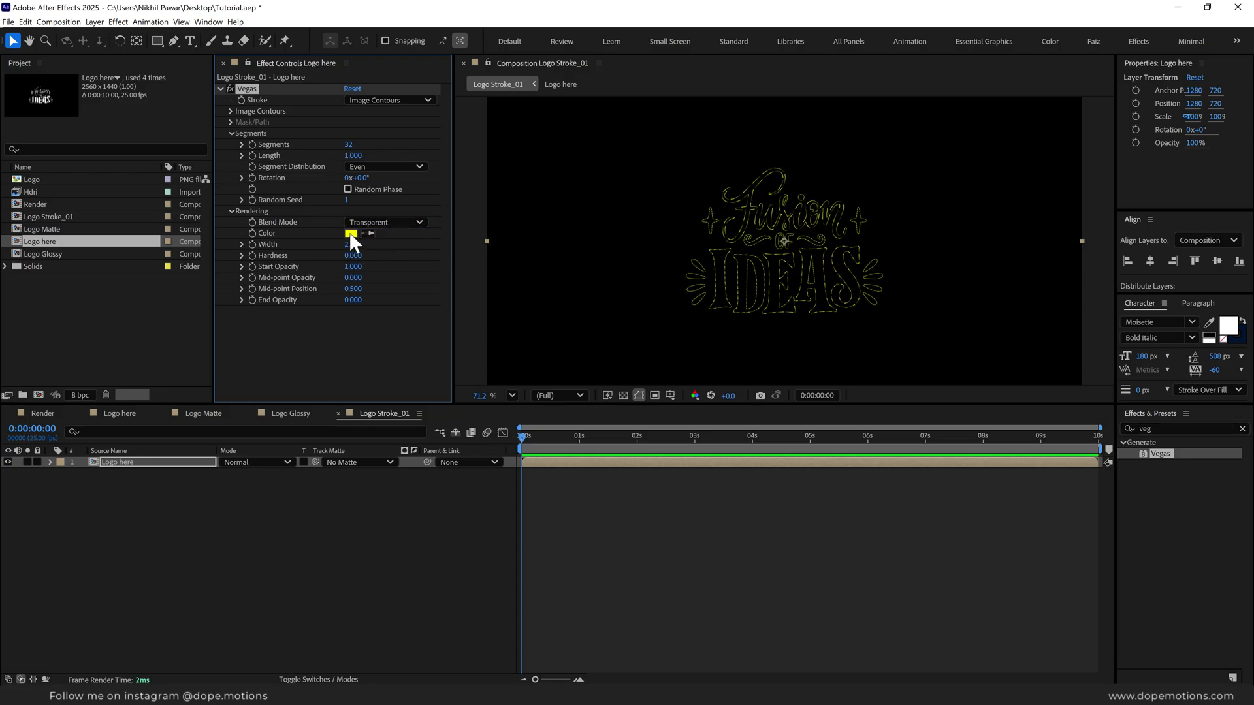
# - Set the Vegas stroke's Color to white, its Width to 3 and its Segments to 2
pyautogui.click(350, 233)
pyautogui.click(756, 271)
pyautogui.click(353, 244)
pyautogui.press('Return')
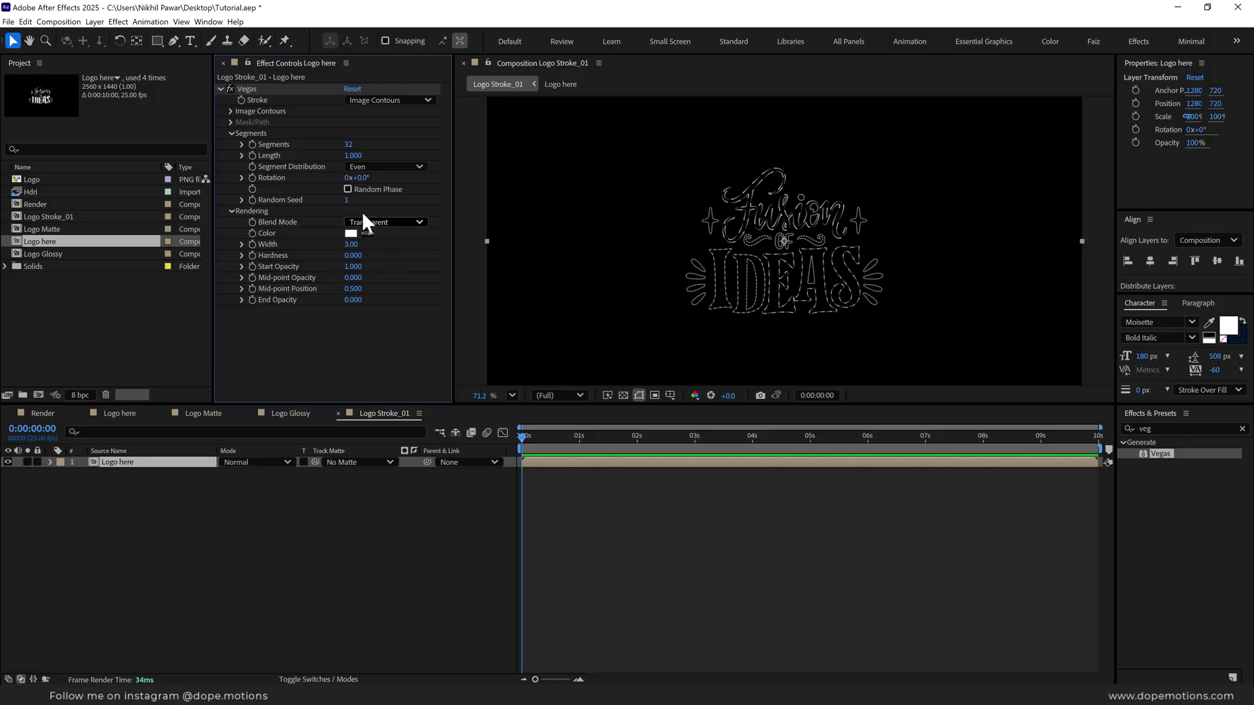
pyautogui.click(350, 145)
pyautogui.write('2')
pyautogui.press('Return')
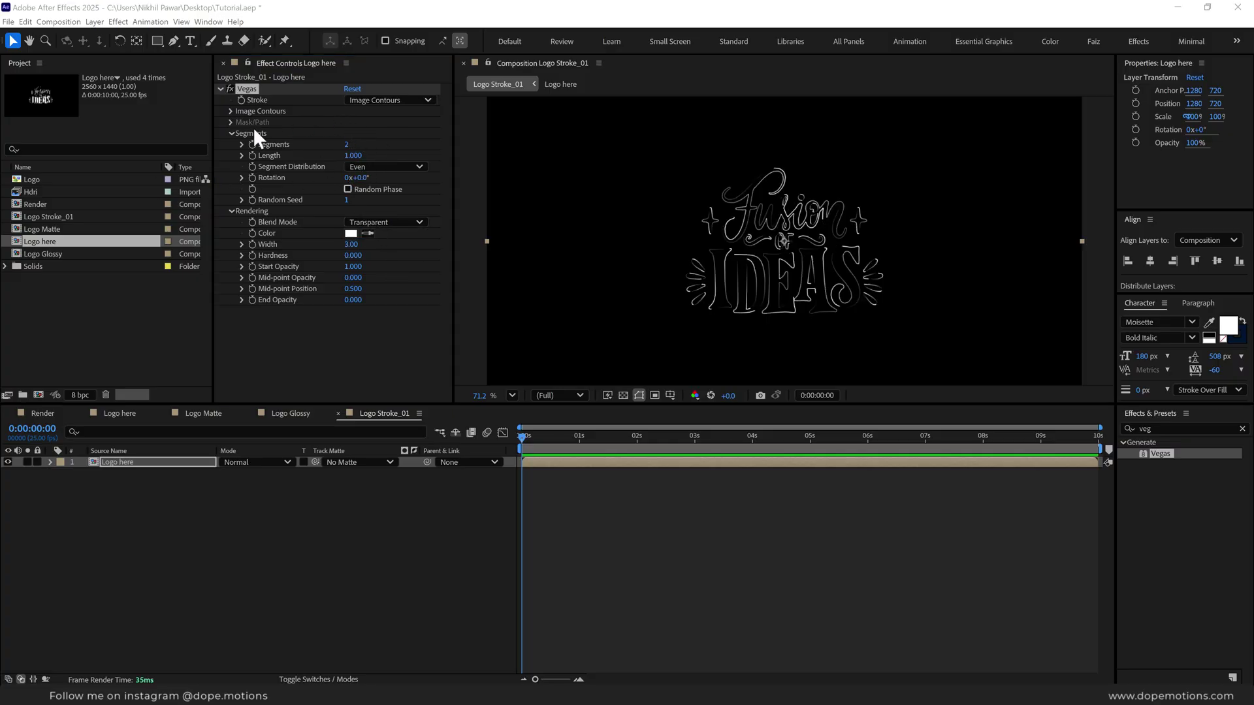
# - Keyframe the Vegas Length from 0 at 0:00:00:00 to 1 at 0:00:04:00 and scrub to check the growing strokes
pyautogui.click(354, 156)
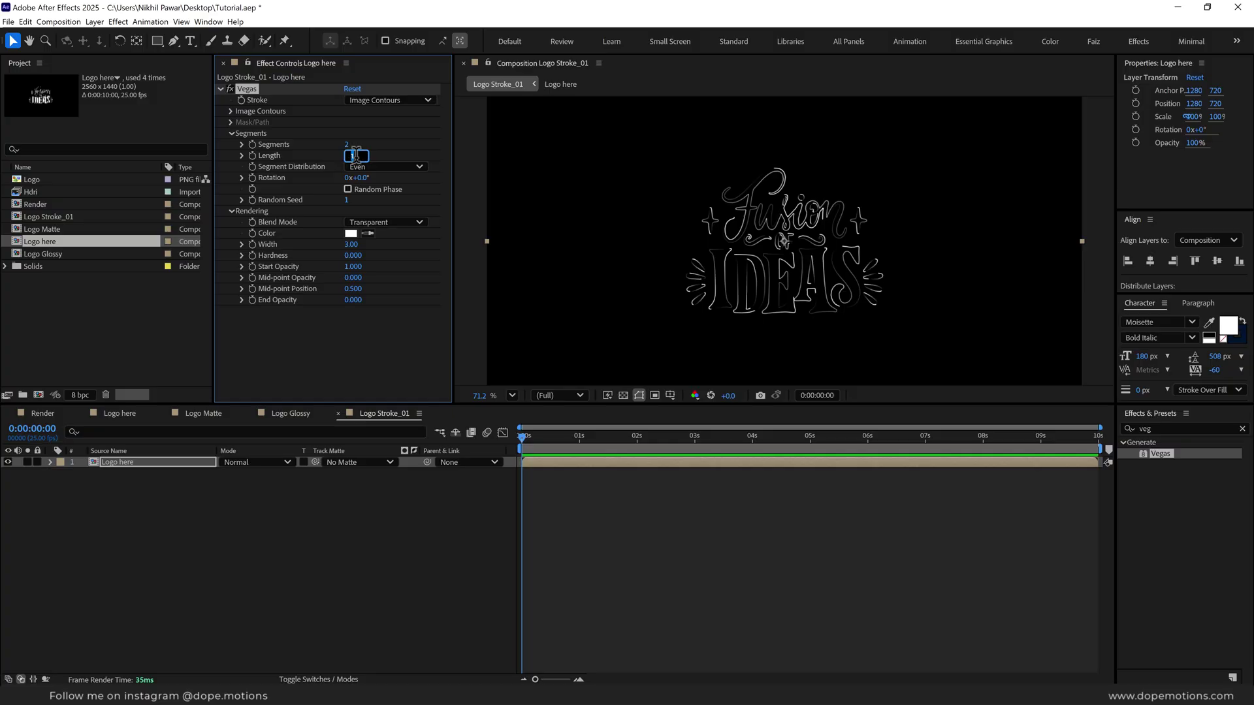
pyautogui.press('Return')
pyautogui.click(251, 155)
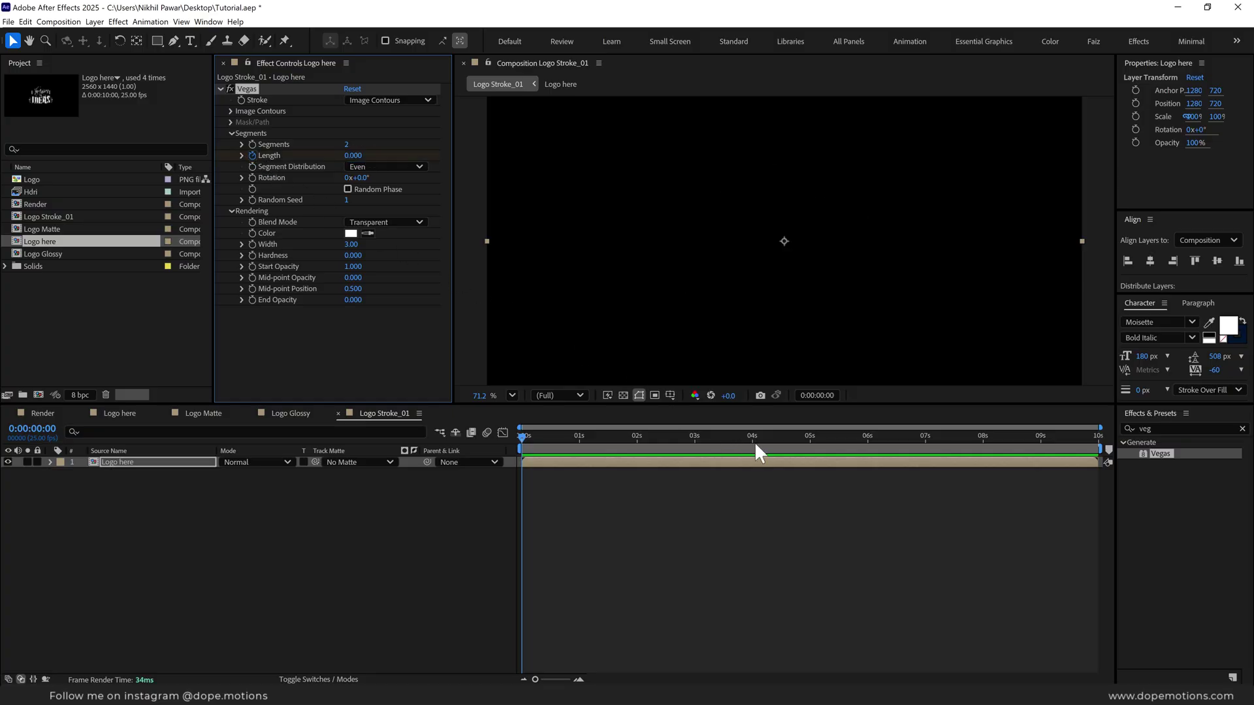
pyautogui.click(751, 439)
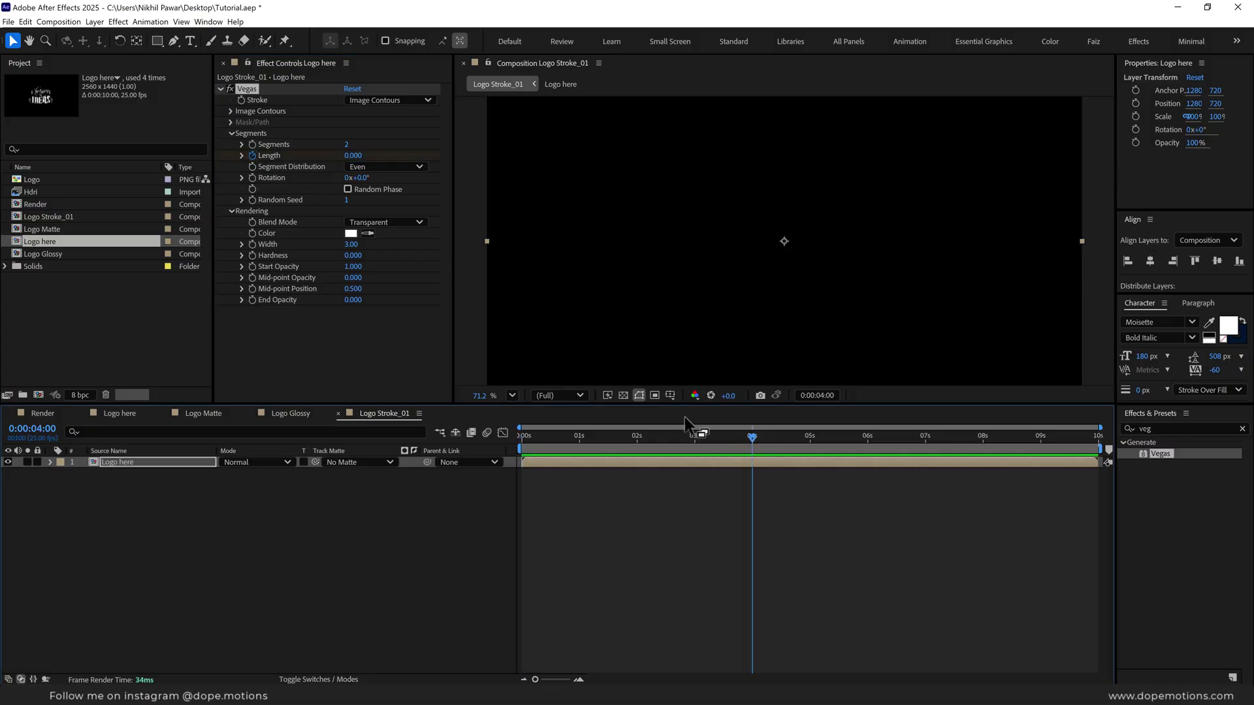
pyautogui.click(353, 155)
pyautogui.write('1')
pyautogui.press('Return')
pyautogui.moveTo(539, 437)
pyautogui.mouseDown()
pyautogui.moveTo(688, 439)
pyautogui.moveTo(610, 438)
pyautogui.mouseUp()
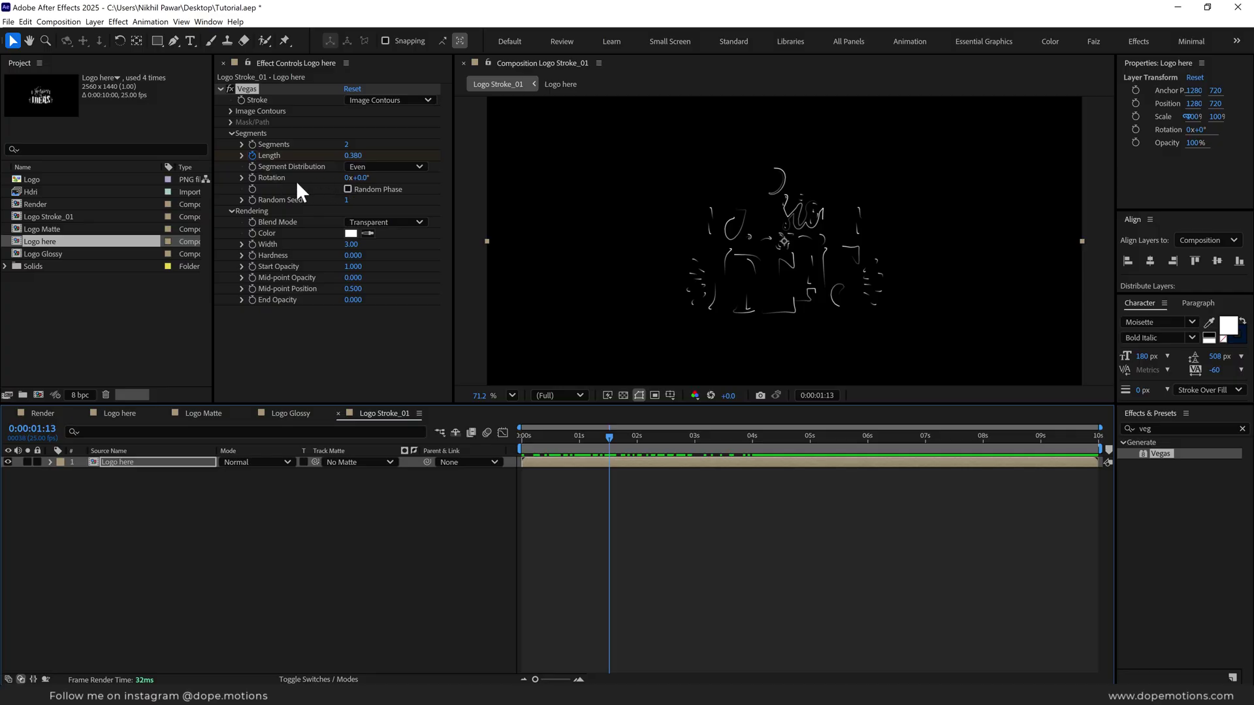
# - Add the expression time*50 to the Vegas Rotation, scrub to check the motion, and collapse the layer's properties
pyautogui.keyDown('alt'); pyautogui.click(252, 177); pyautogui.keyUp('alt')
pyautogui.write('ti')
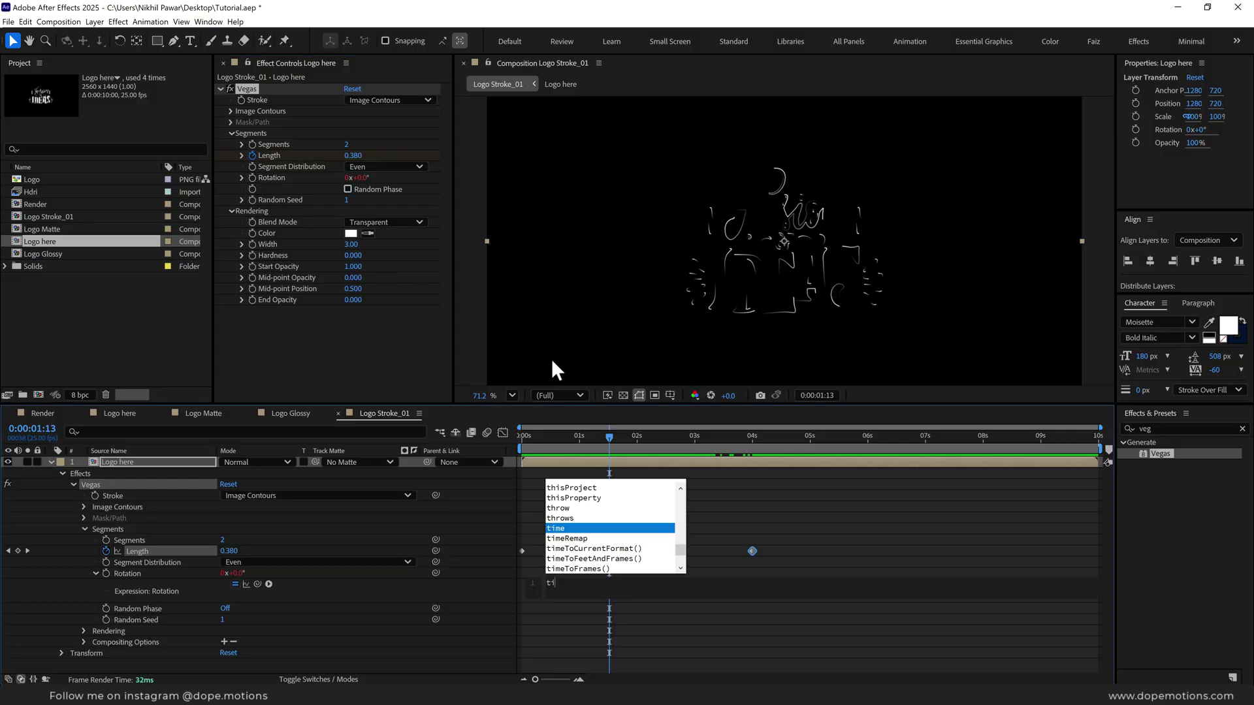
pyautogui.write('me*50u')
pyautogui.moveTo(563, 439); pyautogui.dragTo(907, 469)
pyautogui.click(139, 459)
pyautogui.press('u')
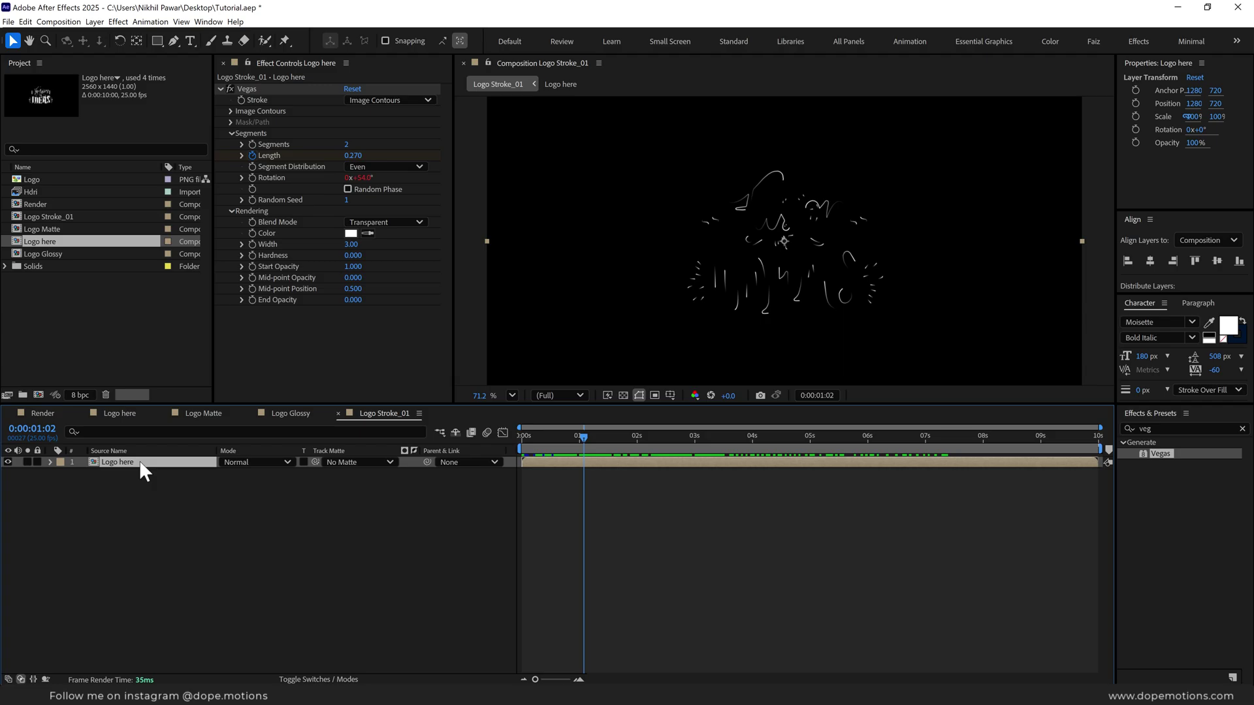
# - Keyframe the Vegas Length to 0.4 at 0:00:01:00 and to 0 at 0:00:04:00
pyautogui.moveTo(607, 441)
pyautogui.mouseDown()
pyautogui.moveTo(716, 451)
pyautogui.moveTo(651, 451)
pyautogui.mouseUp()
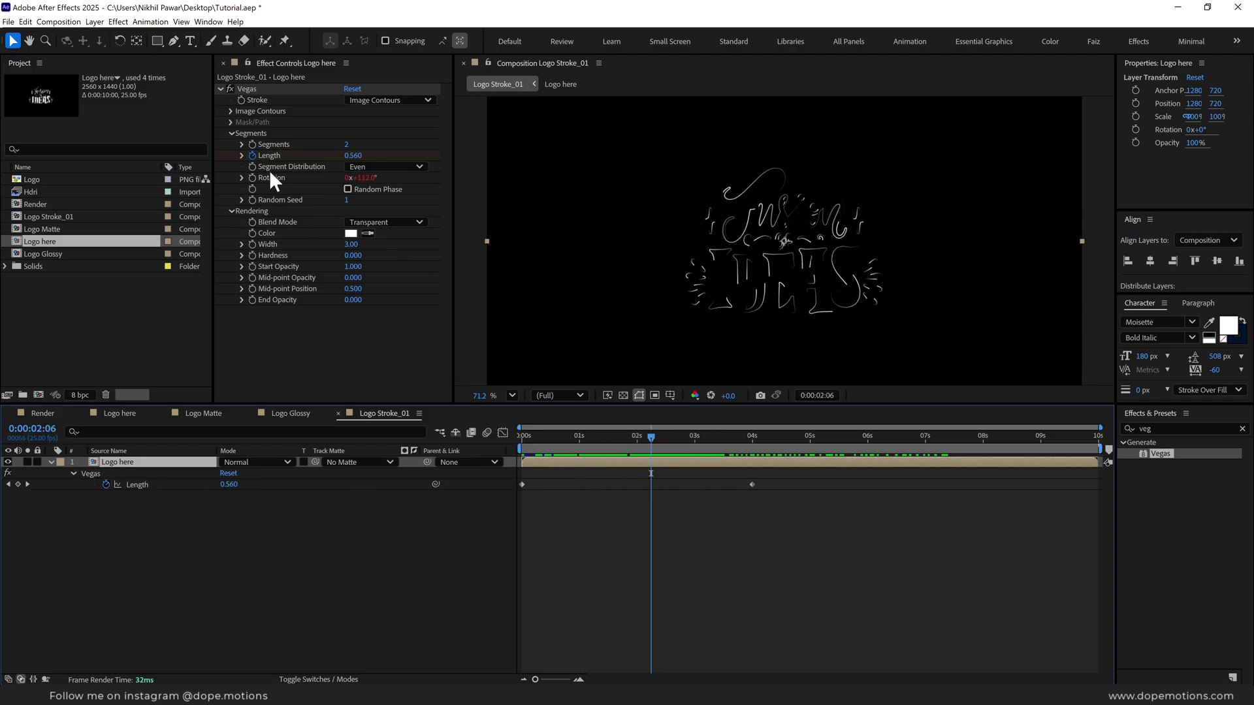
pyautogui.moveTo(563, 437); pyautogui.dragTo(579, 437)
pyautogui.click(353, 156)
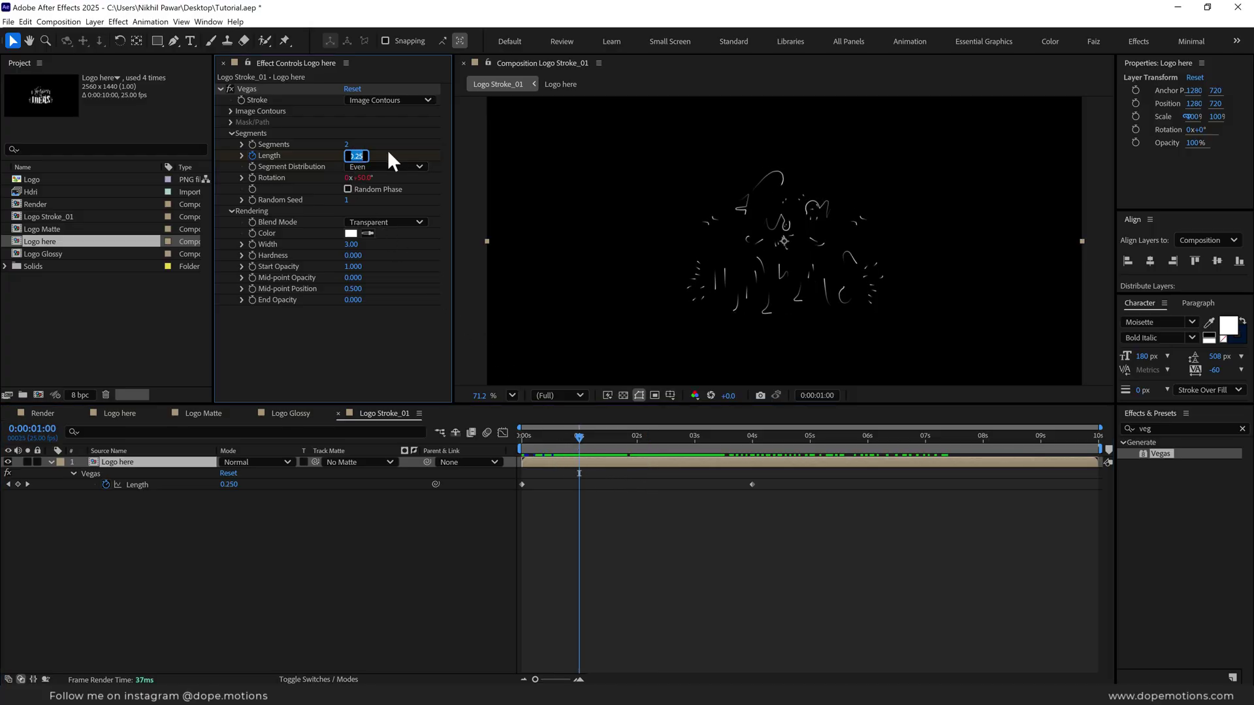
pyautogui.press('Return')
pyautogui.moveTo(730, 431); pyautogui.dragTo(752, 437)
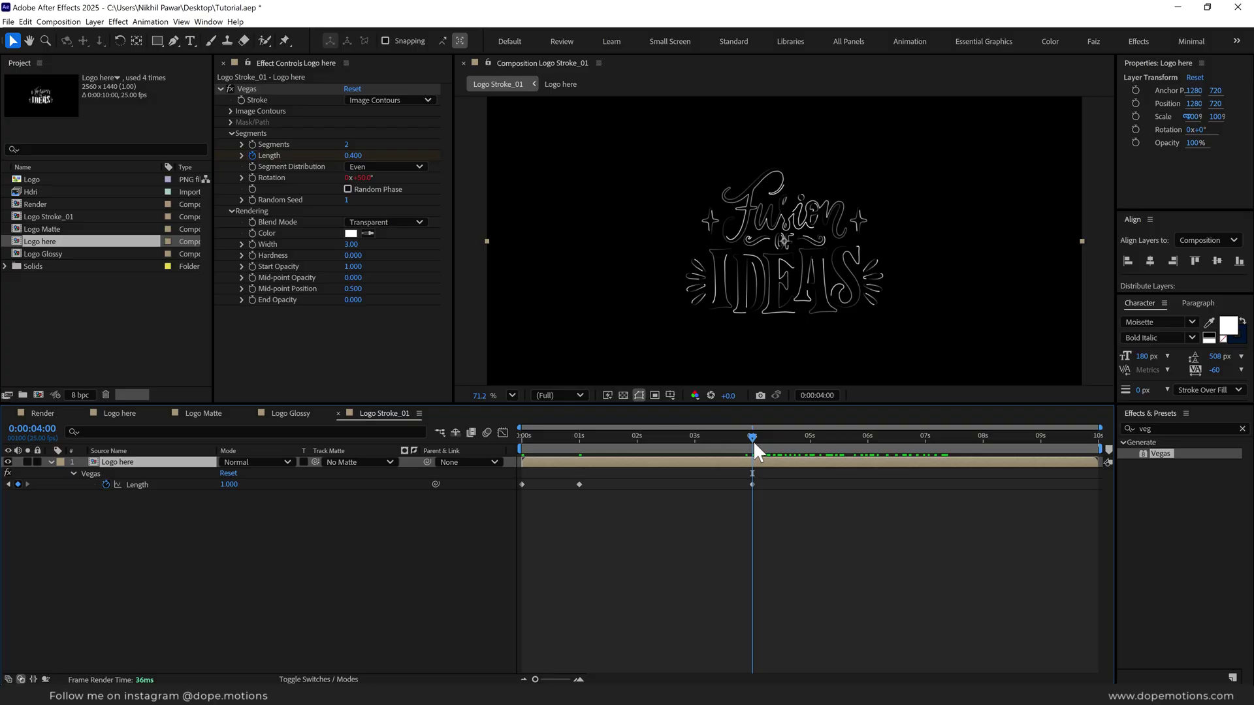
pyautogui.click(353, 155)
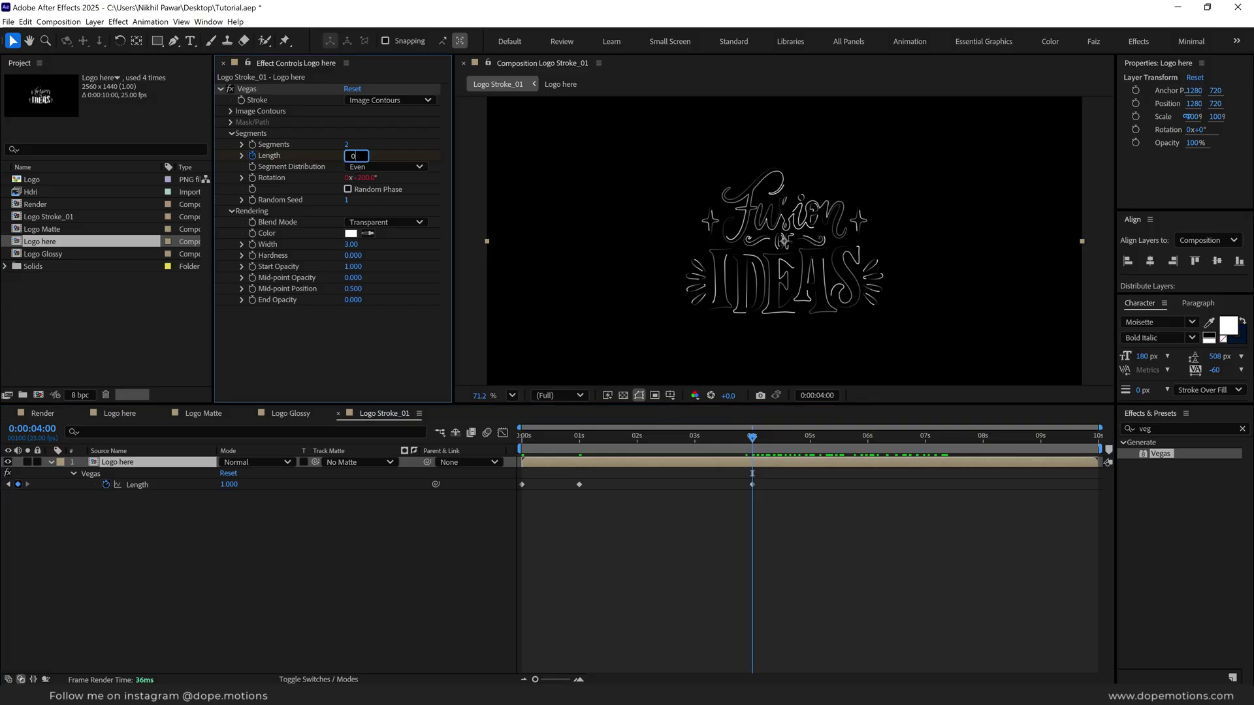
pyautogui.write('0')
pyautogui.press('Return')
# - Apply Easy Ease Out to the first Length keyframe and Easy Ease to the other two, and play the animation
pyautogui.rightClick(522, 484)
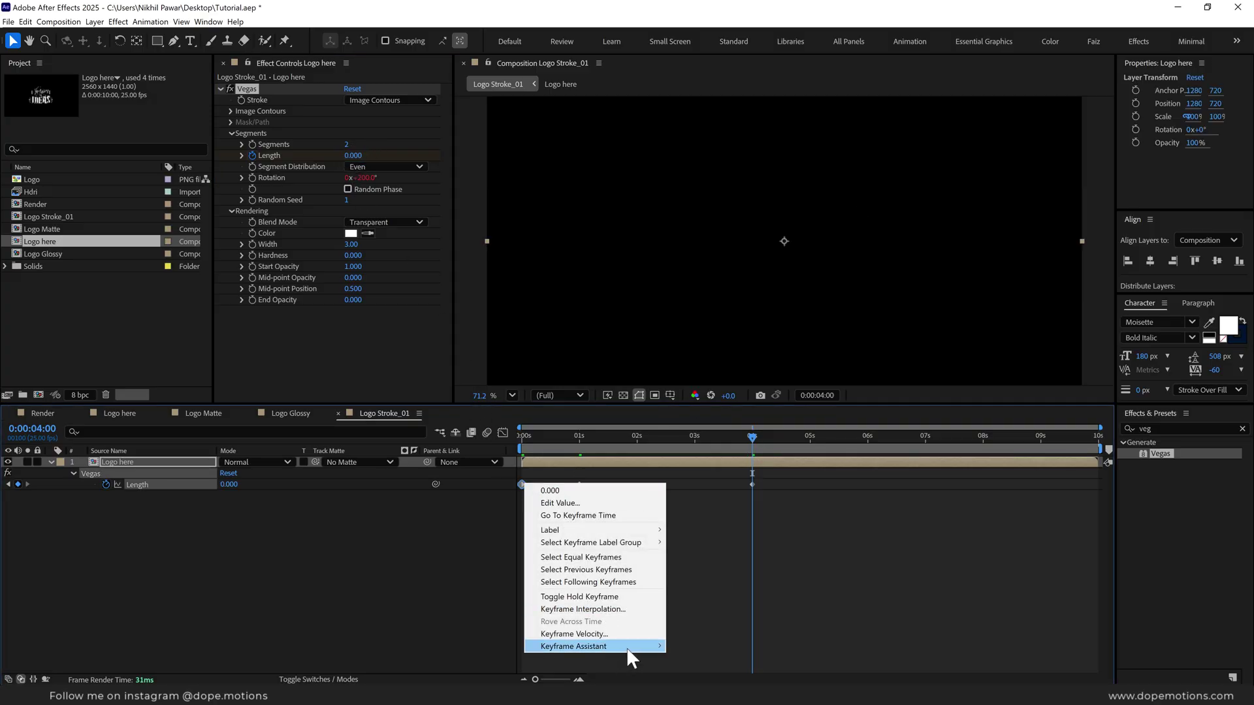
pyautogui.moveTo(628, 650)
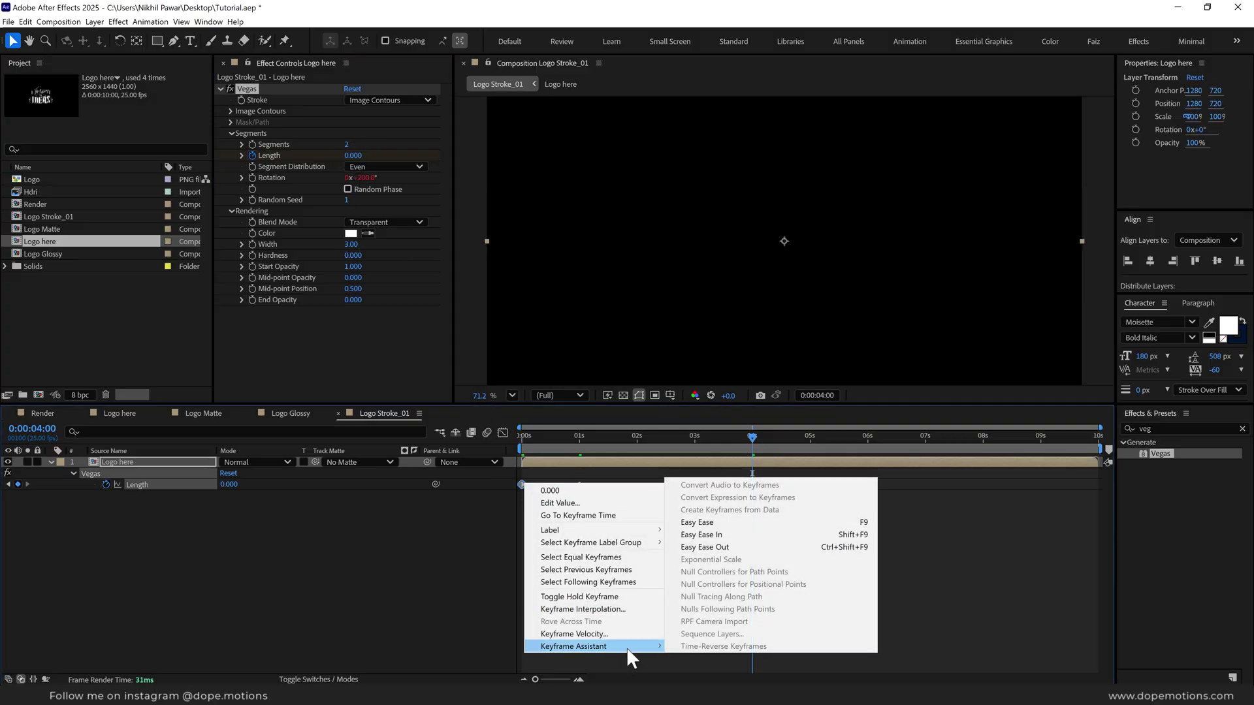
pyautogui.click(710, 552)
pyautogui.rightClick(578, 482)
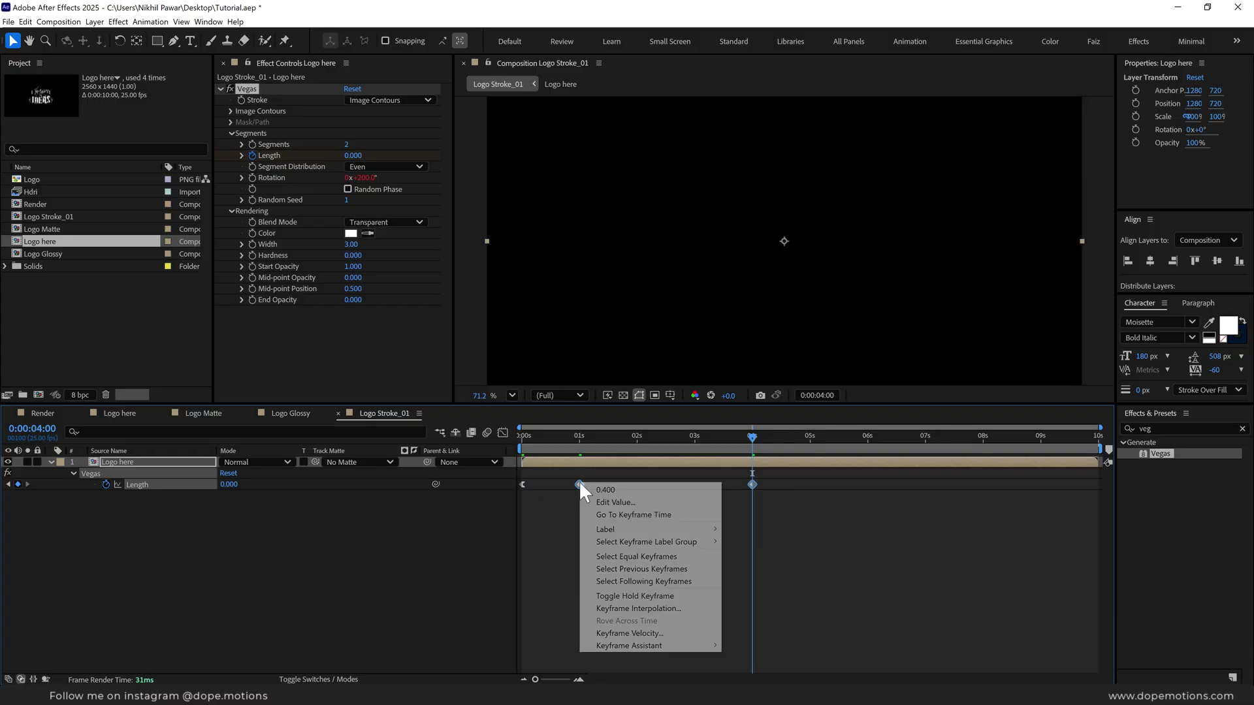
pyautogui.moveTo(682, 643)
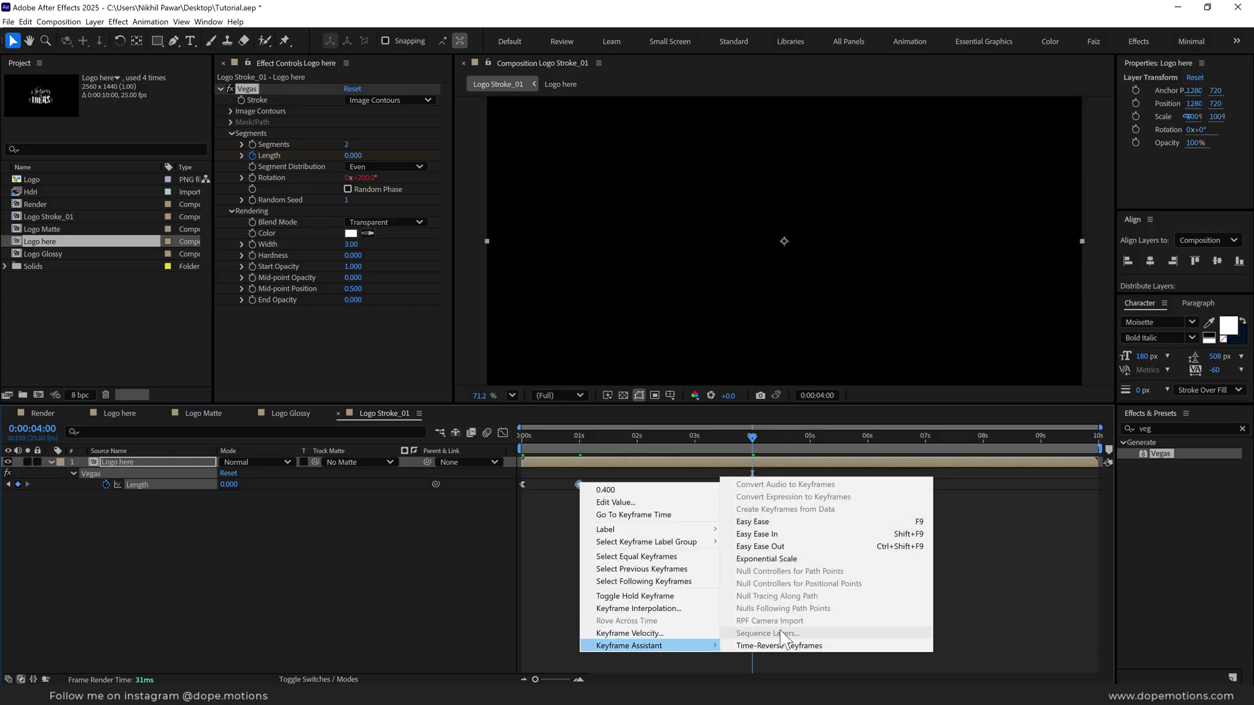
pyautogui.click(765, 524)
pyautogui.moveTo(544, 436); pyautogui.dragTo(644, 454)
pyautogui.press('space')
pyautogui.press('Home')
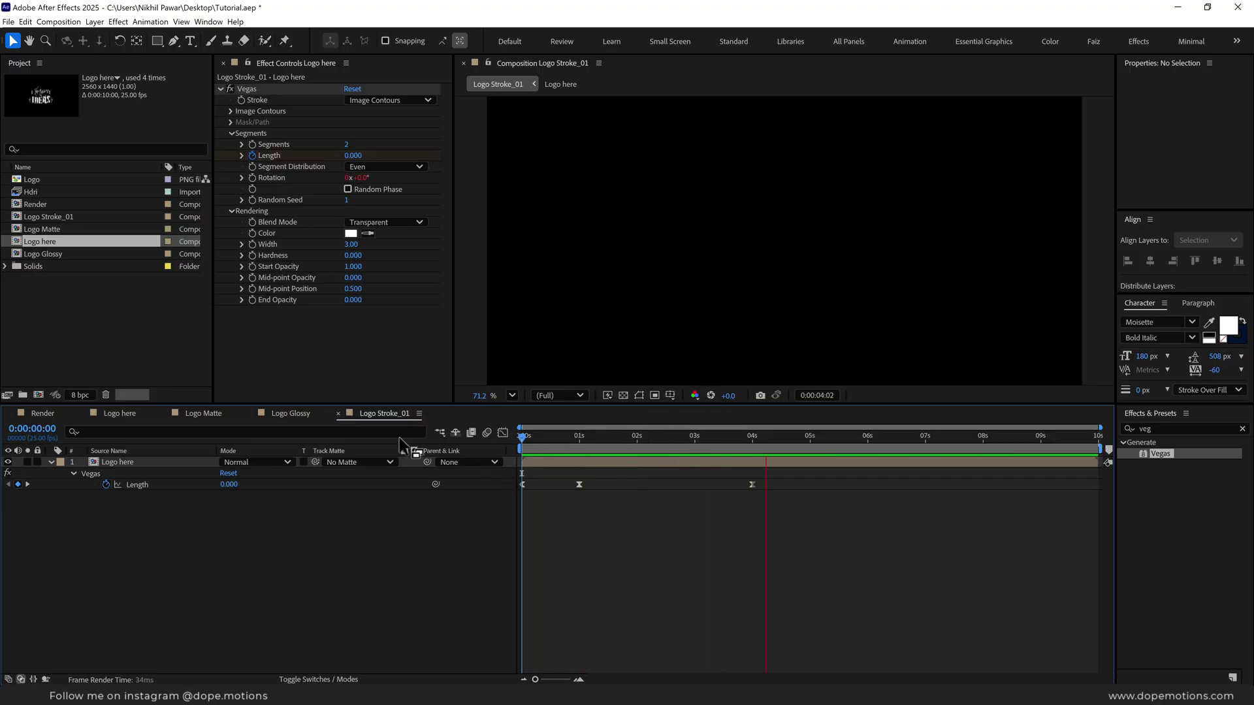
# - Collapse the Logo here layer, duplicate it, and give the upper copy a Red label
pyautogui.click(128, 462)
pyautogui.press('u')
pyautogui.hotkey('ctrl', 'd')
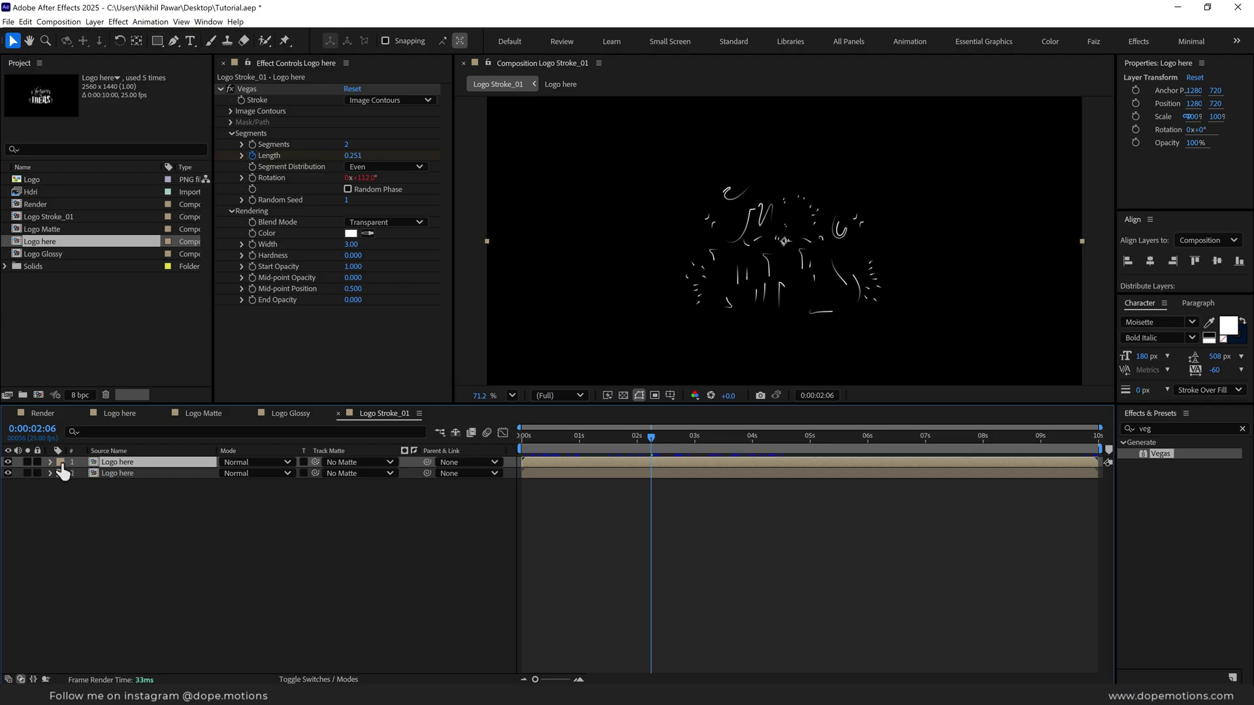
pyautogui.click(60, 462)
pyautogui.click(107, 277)
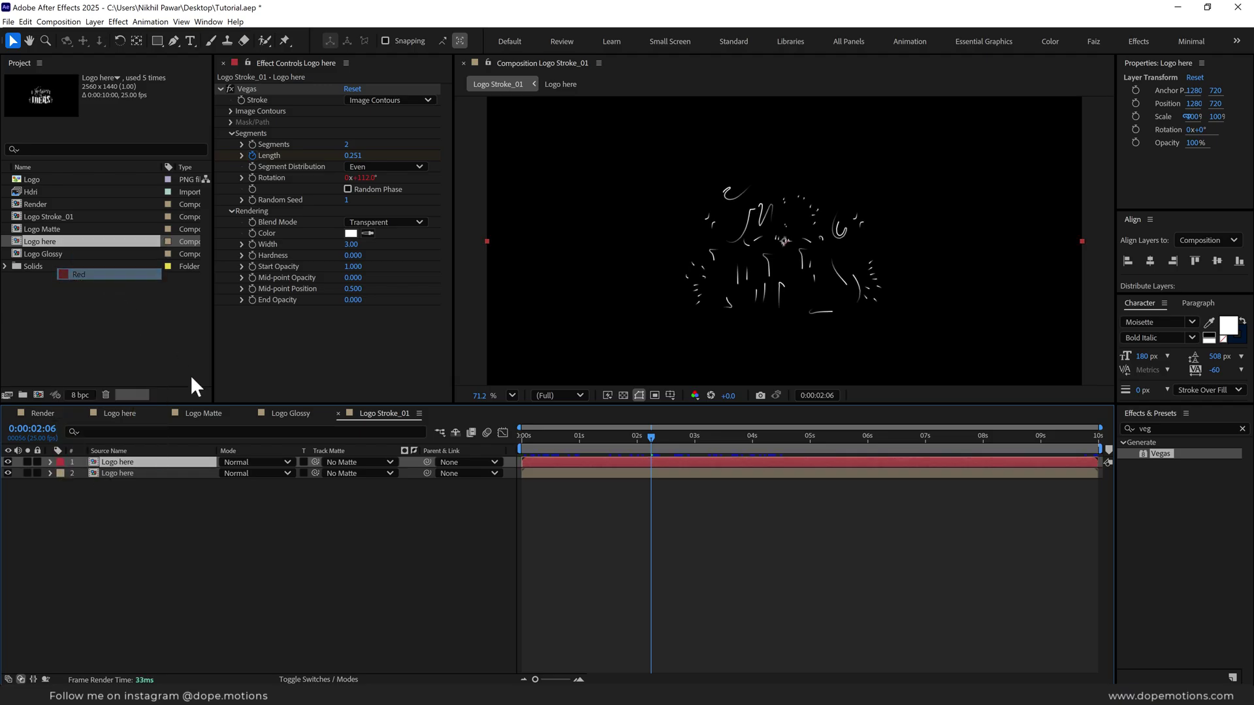
# - Duplicate the lower Logo here layer and use layer 2 as the track matte of layer 3
pyautogui.click(120, 474)
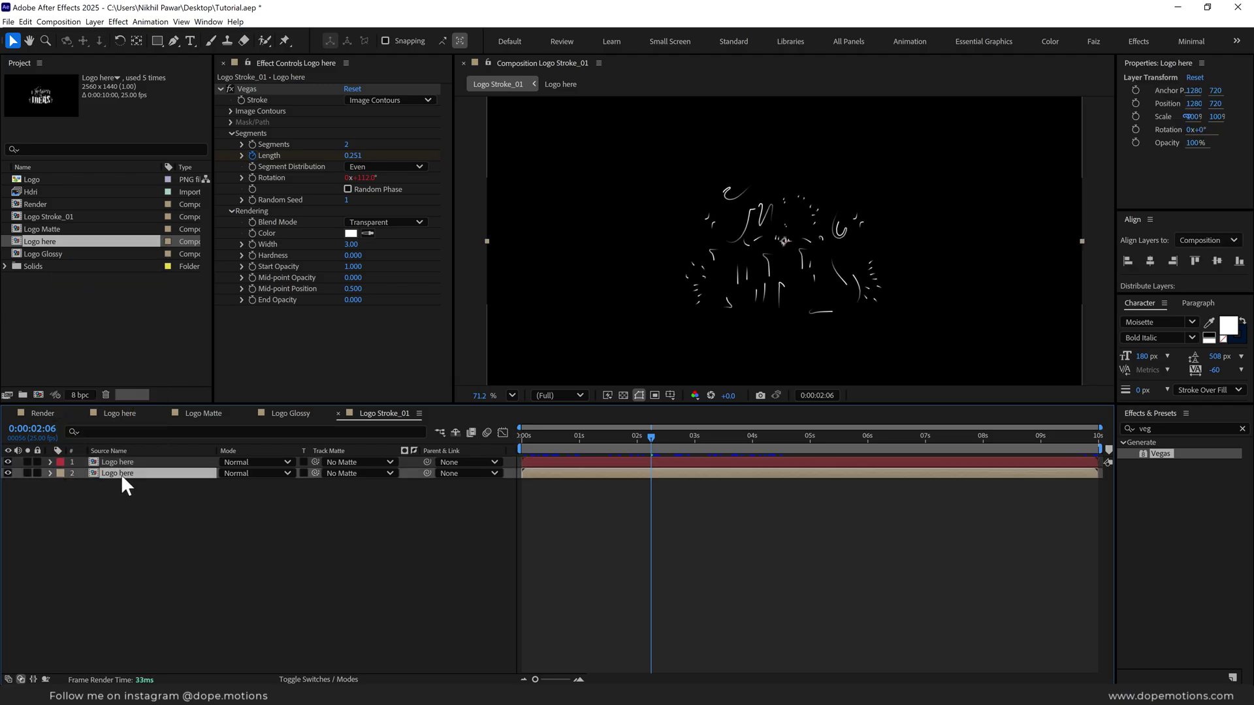
pyautogui.hotkey('ctrl', 'd')
pyautogui.click(326, 484)
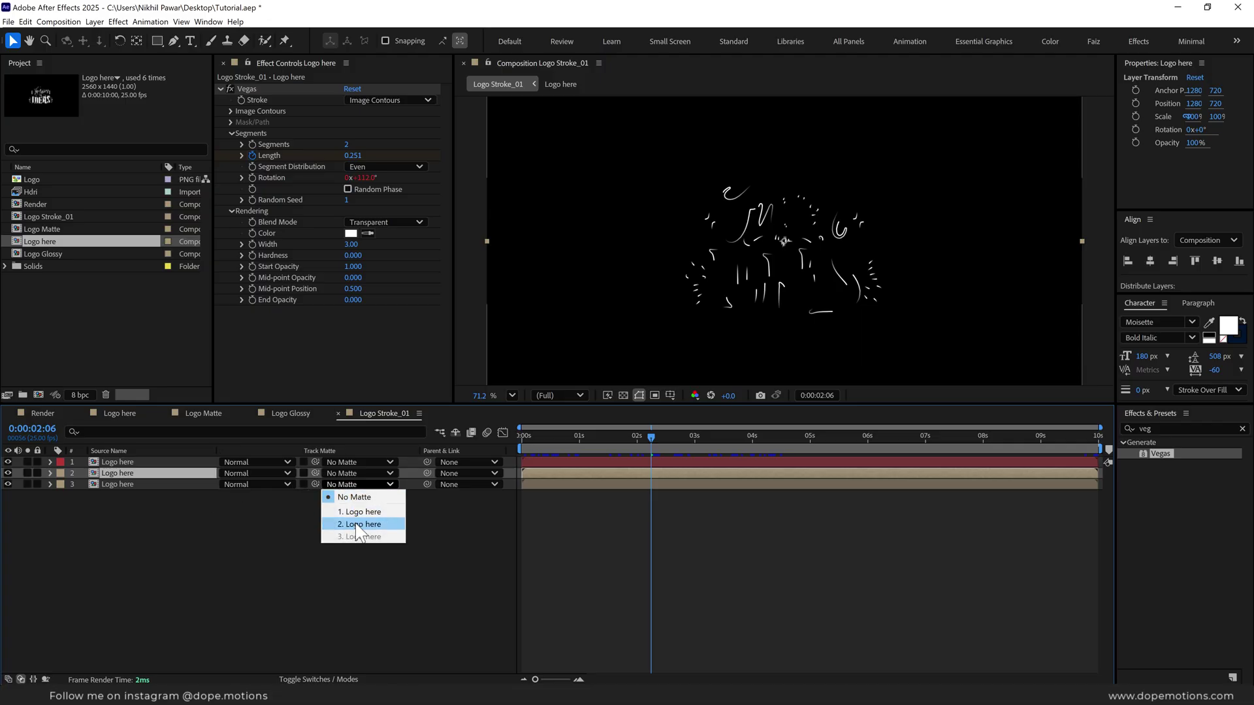
pyautogui.click(361, 524)
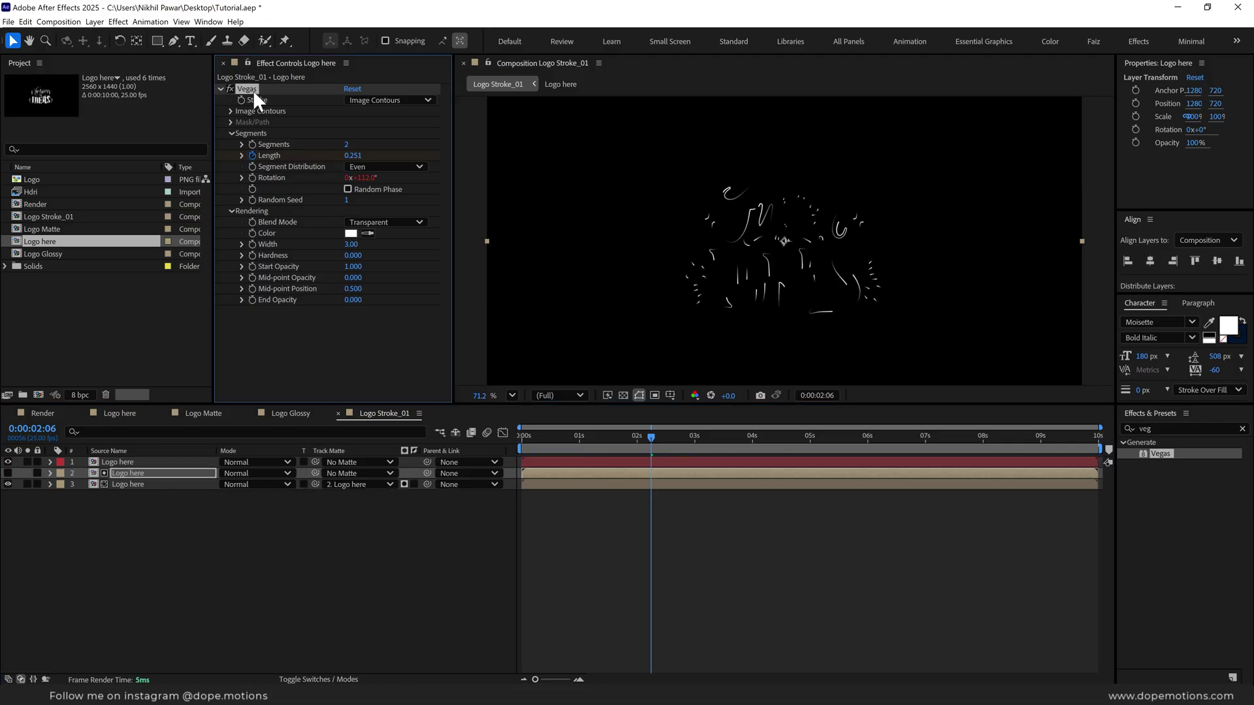
# - Apply Fast Box Blur to the bottom Logo here layer and raise its Blur Radius to 47
pyautogui.click(138, 485)
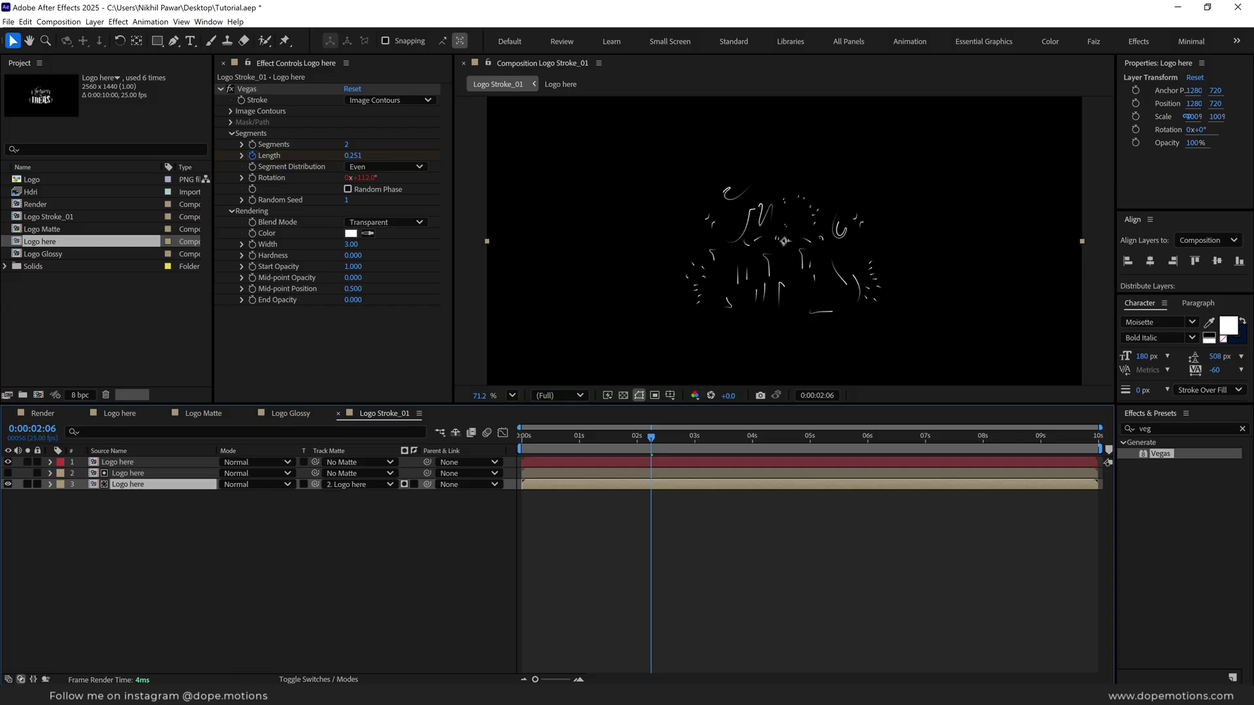
pyautogui.write('fast')
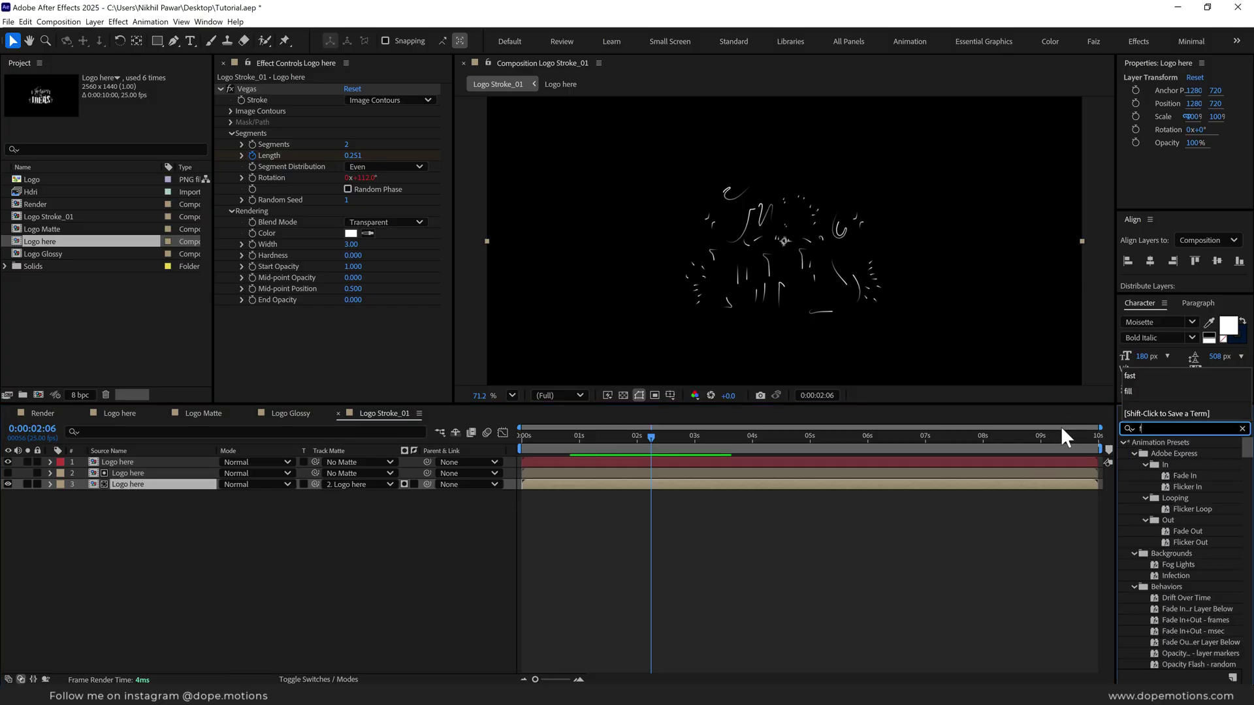
pyautogui.doubleClick(1178, 509)
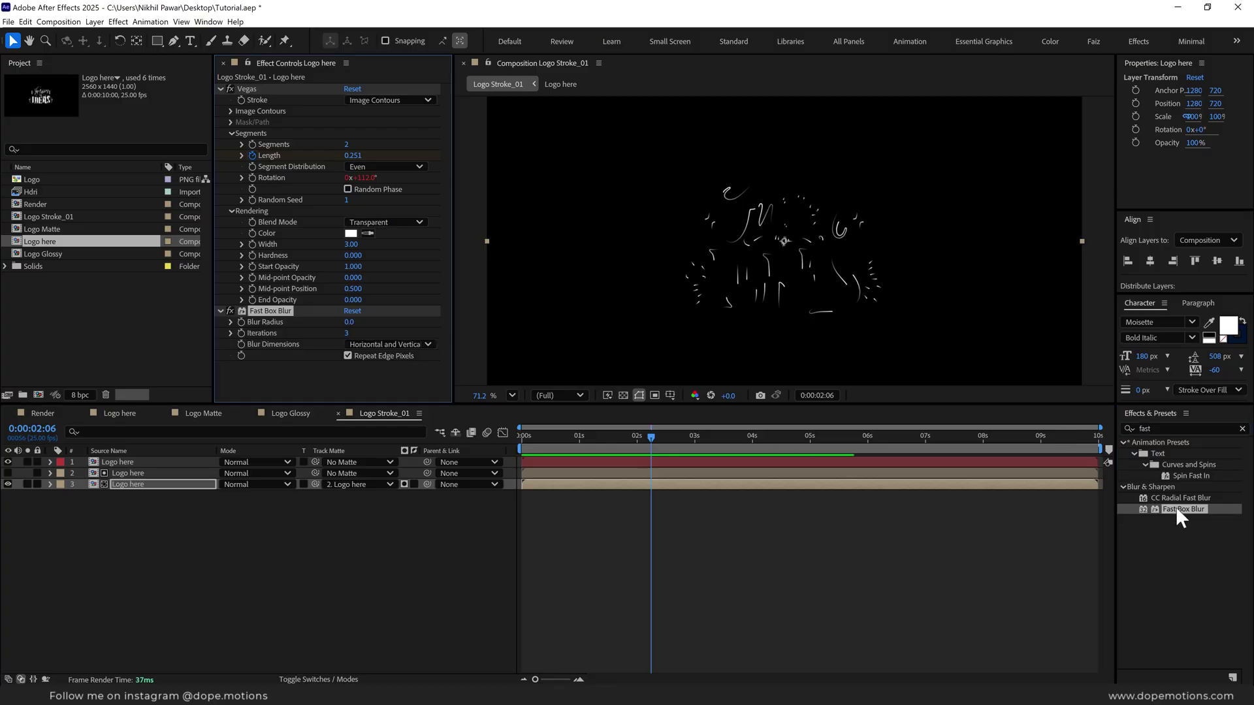
pyautogui.moveTo(351, 323); pyautogui.dragTo(392, 325)
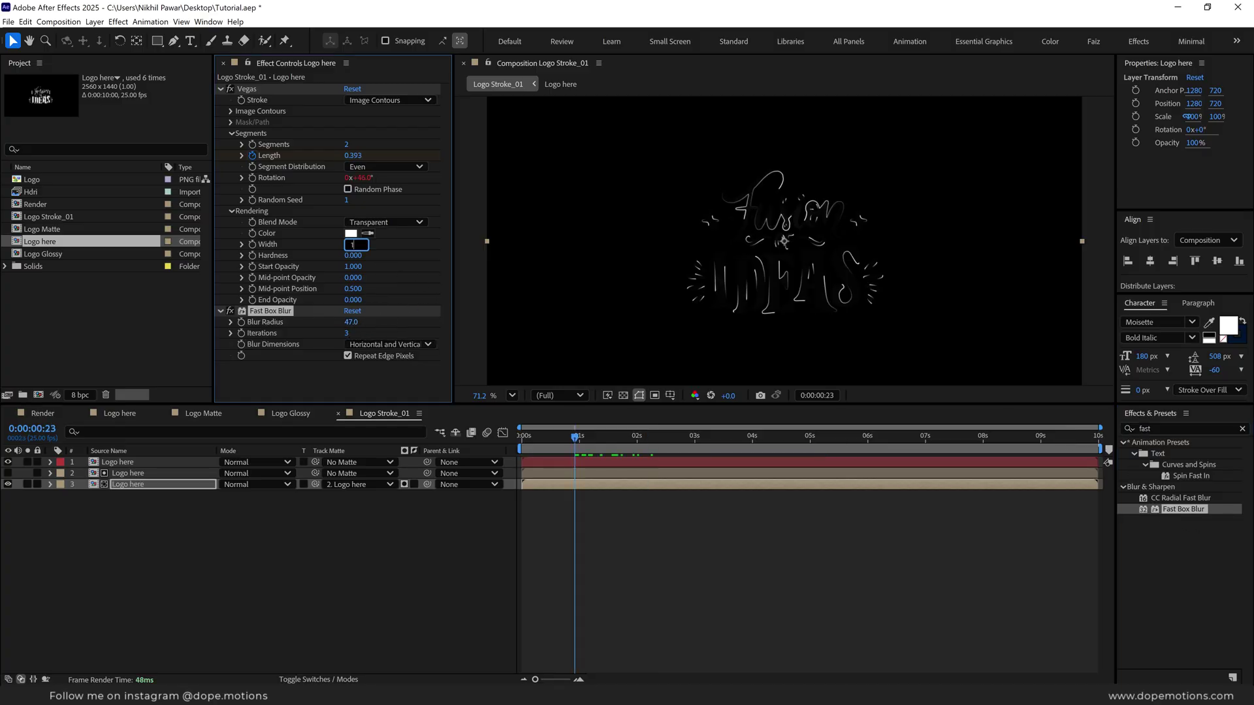
# - Set the bottom layer's Vegas Width to 10 and its Fast Box Blur radius to 20
pyautogui.write('0')
pyautogui.press('Return')
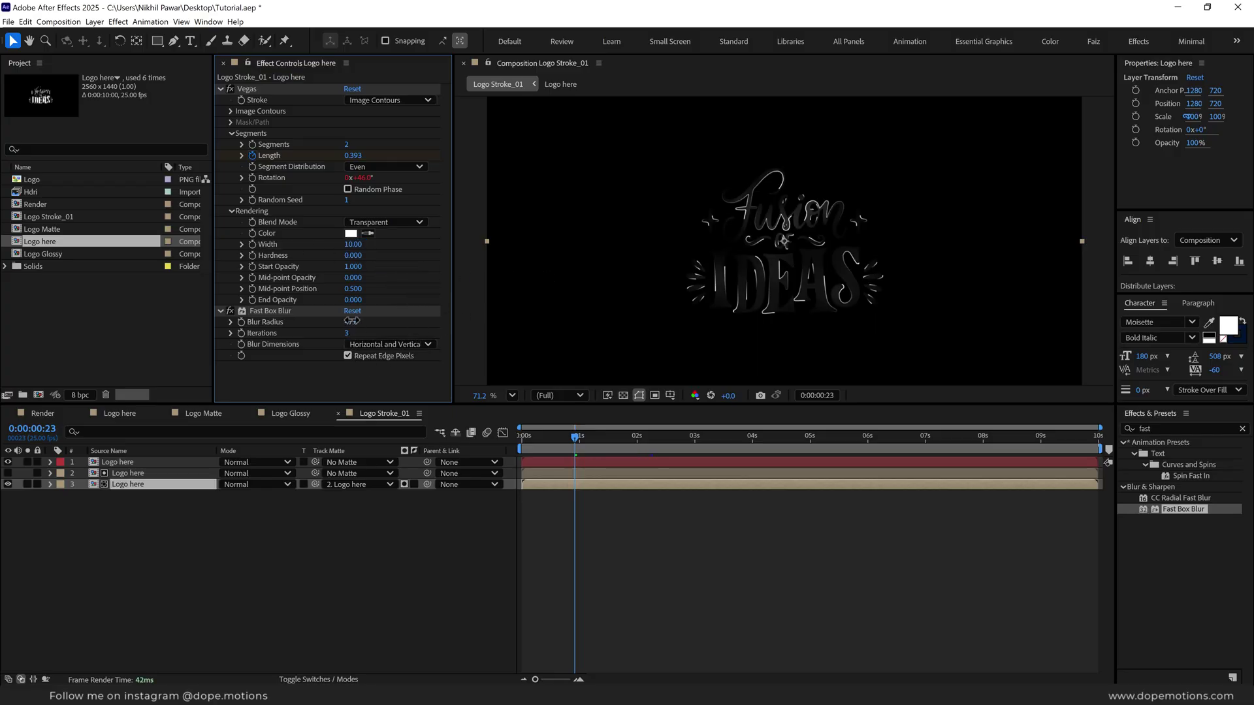
pyautogui.moveTo(350, 322)
pyautogui.mouseDown()
pyautogui.moveTo(326, 329)
pyautogui.moveTo(363, 324)
pyautogui.mouseUp()
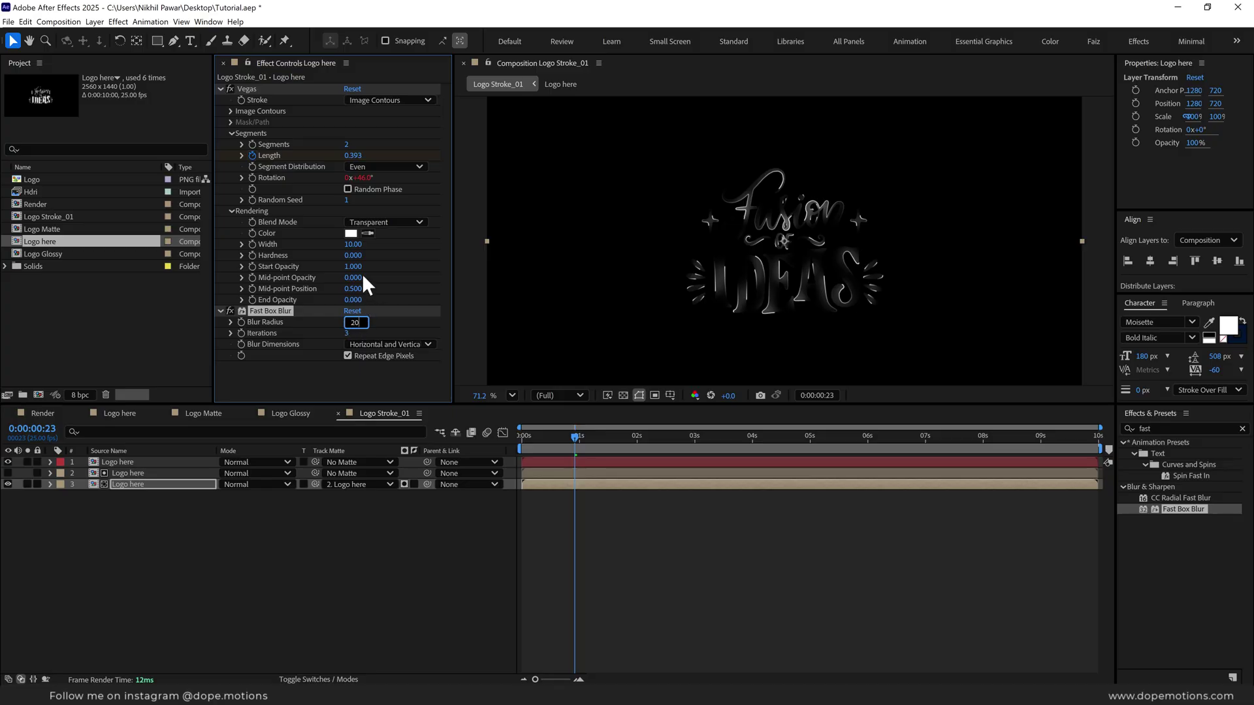
# - Set the bottom layer's Vegas Mid-point Opacity to 1 and preview the blurred strokes along the timeline
pyautogui.click(347, 278)
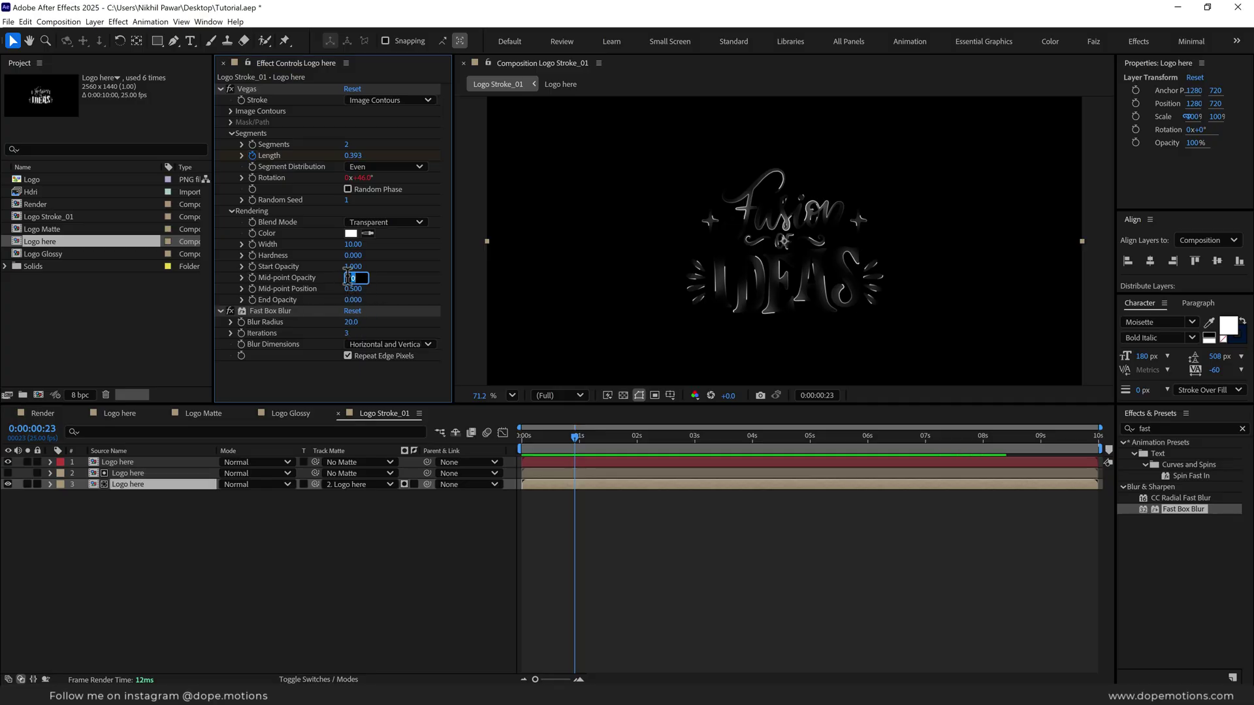
pyautogui.write('1')
pyautogui.press('Return')
pyautogui.moveTo(570, 442); pyautogui.dragTo(687, 448)
pyautogui.press('space')
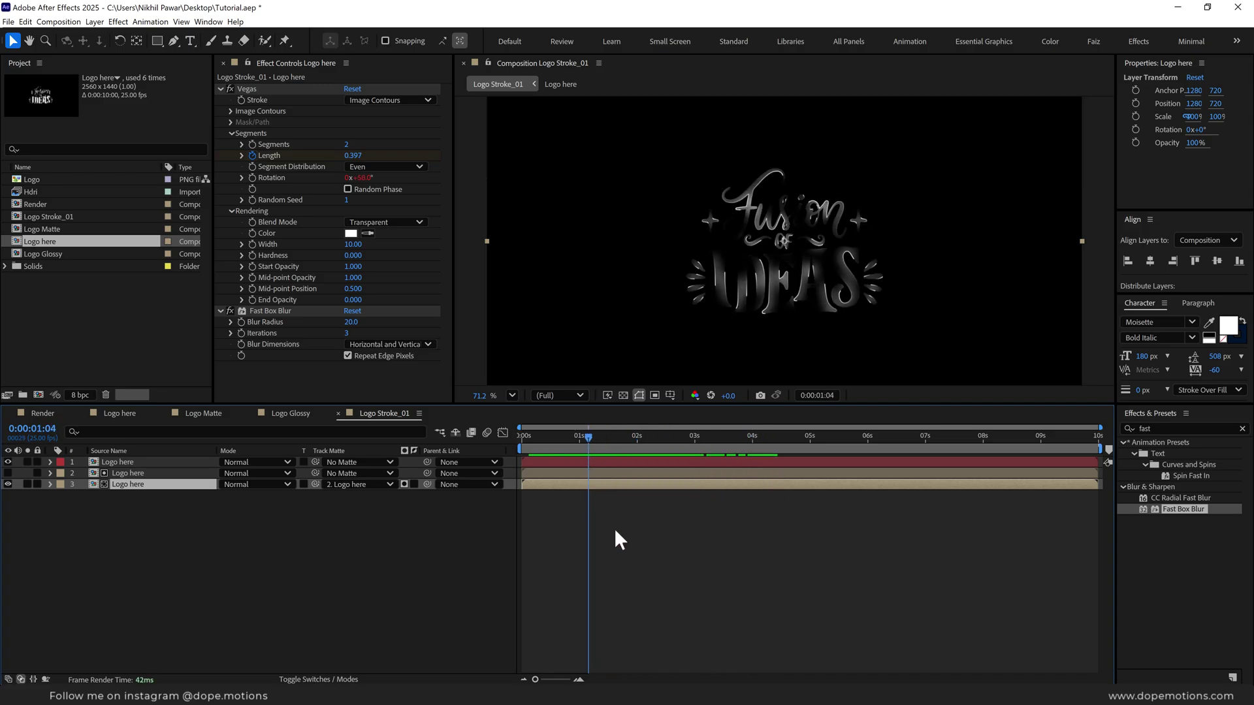
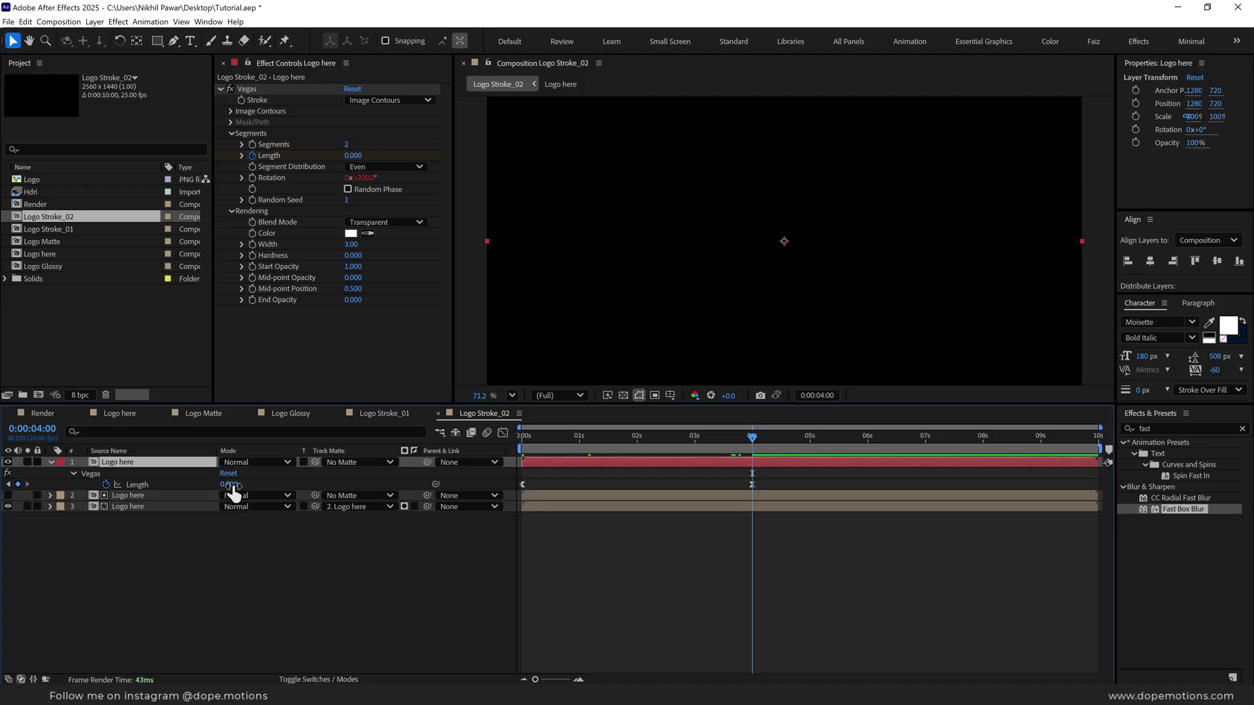
# - In Logo Stroke_02, set the red layer's Length keyframe at 0:00:04:00 to 1 and scrub to check it
pyautogui.click(229, 484)
pyautogui.write('1')
pyautogui.click(258, 559)
pyautogui.moveTo(544, 438); pyautogui.dragTo(952, 439)
# - Delete the two lower Logo here layers from Logo Stroke_02 and scrub through the remaining outline stroke
pyautogui.moveTo(132, 530); pyautogui.dragTo(144, 494)
pyautogui.press('Delete')
pyautogui.click(564, 441)
pyautogui.moveTo(564, 441); pyautogui.dragTo(778, 449)
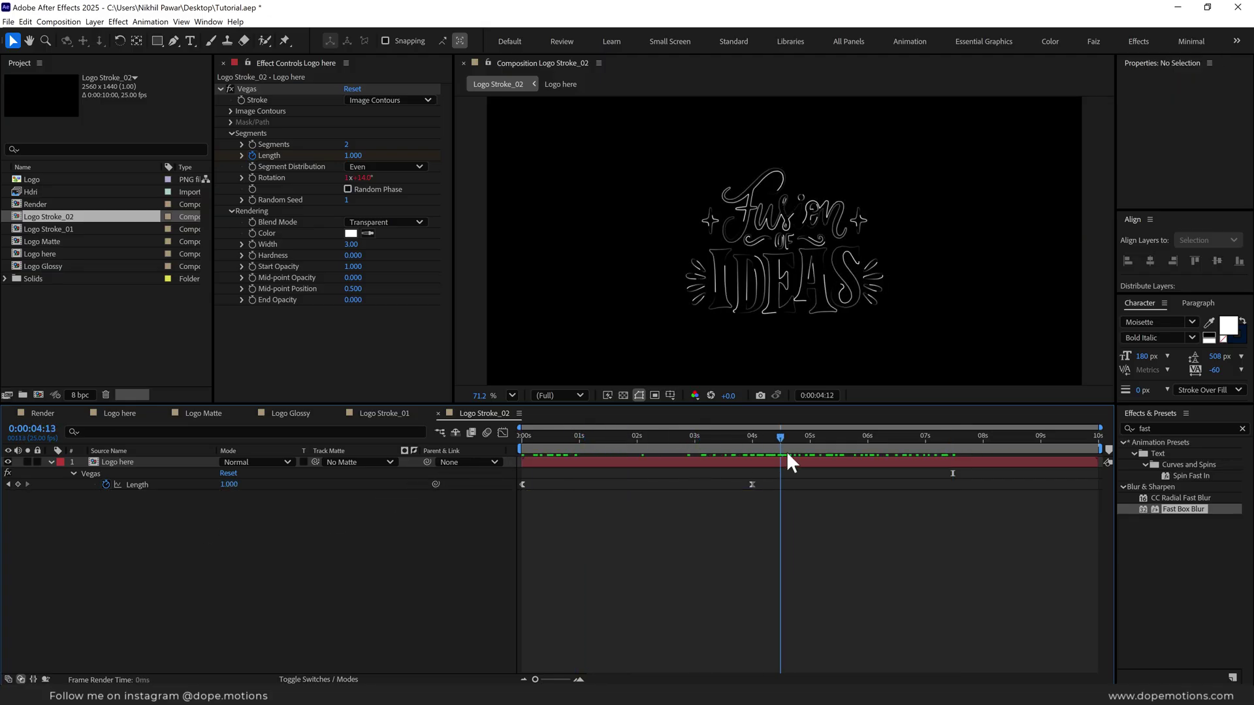
# - Set the red layer's Vegas Mid-point Opacity to 1 and Mid-point Position to 0.7
pyautogui.click(353, 278)
pyautogui.write('1')
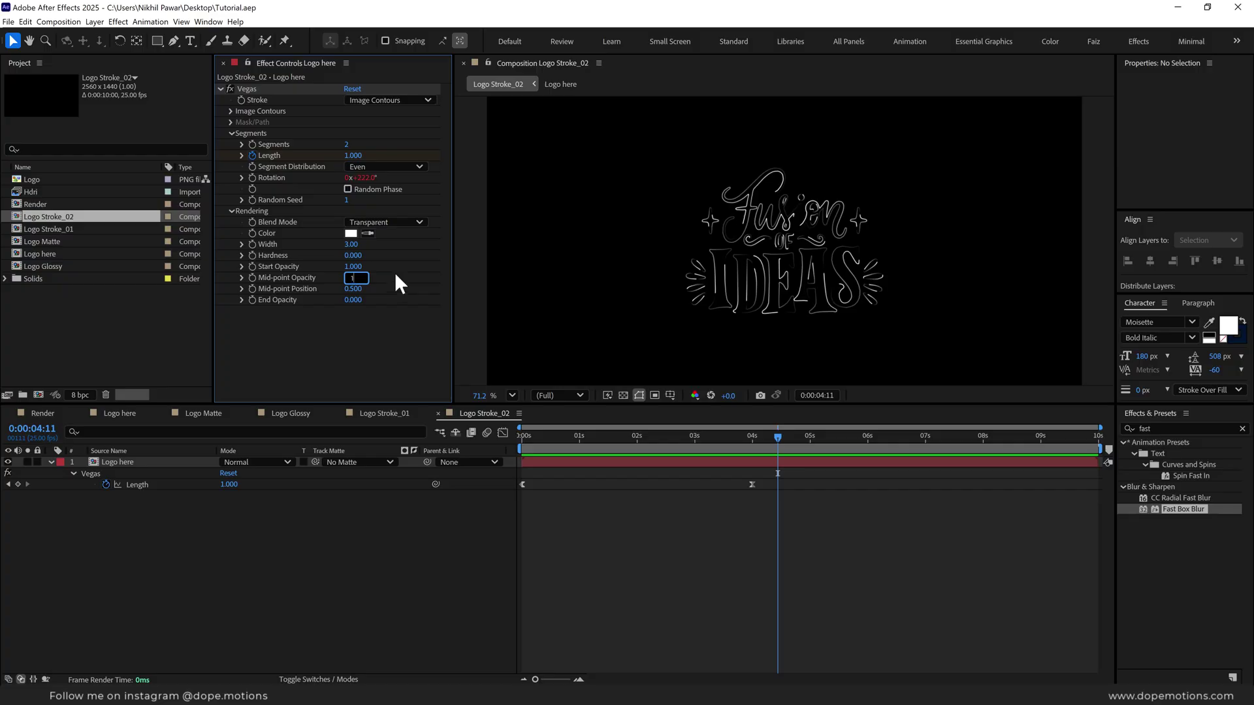
pyautogui.press('Return')
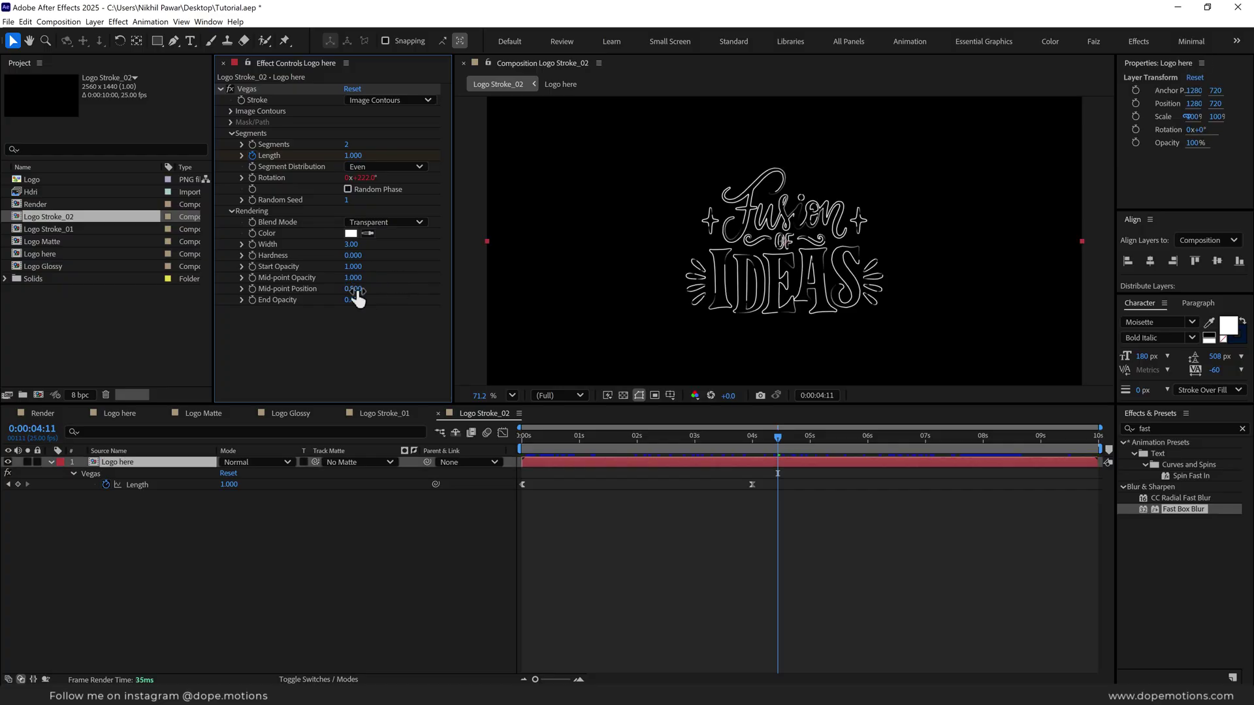
pyautogui.click(355, 290)
pyautogui.write('0.7')
pyautogui.press('Return')
# - Set the red layer's Vegas Start Opacity to 0.1 and stroke Width to 10
pyautogui.click(353, 266)
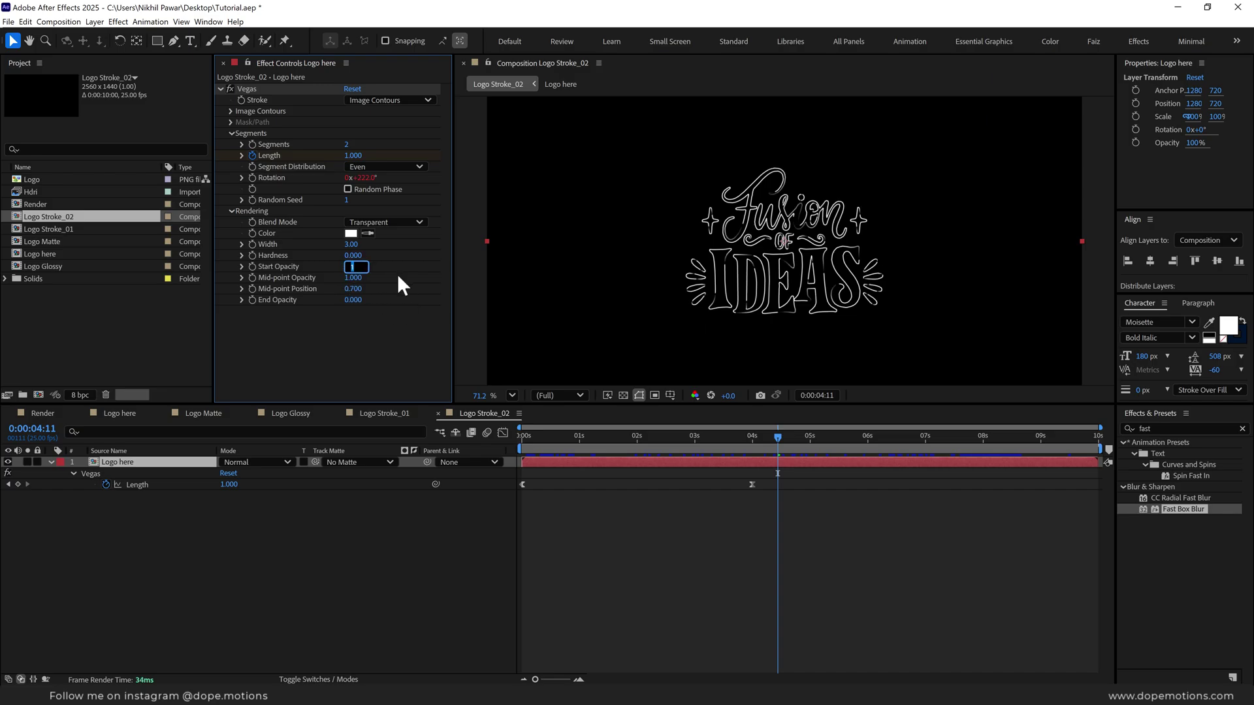
pyautogui.write('0.1')
pyautogui.press('Return')
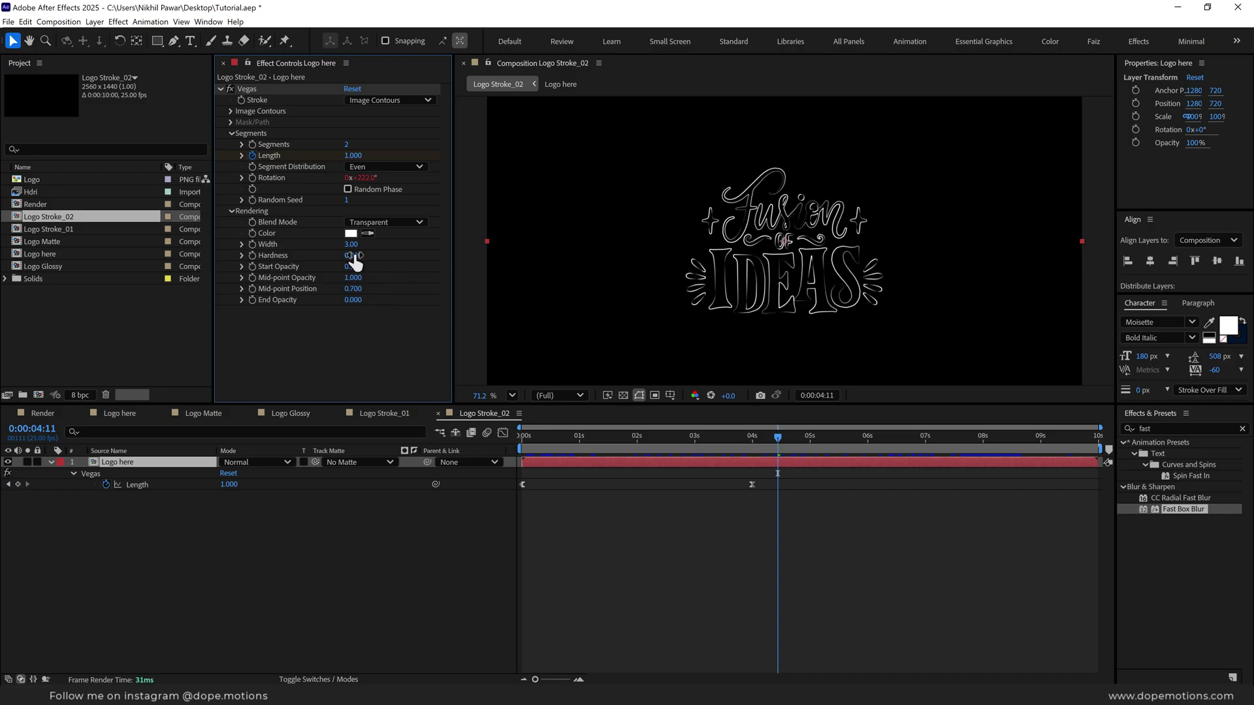
pyautogui.click(351, 245)
pyautogui.write('10')
pyautogui.press('Return')
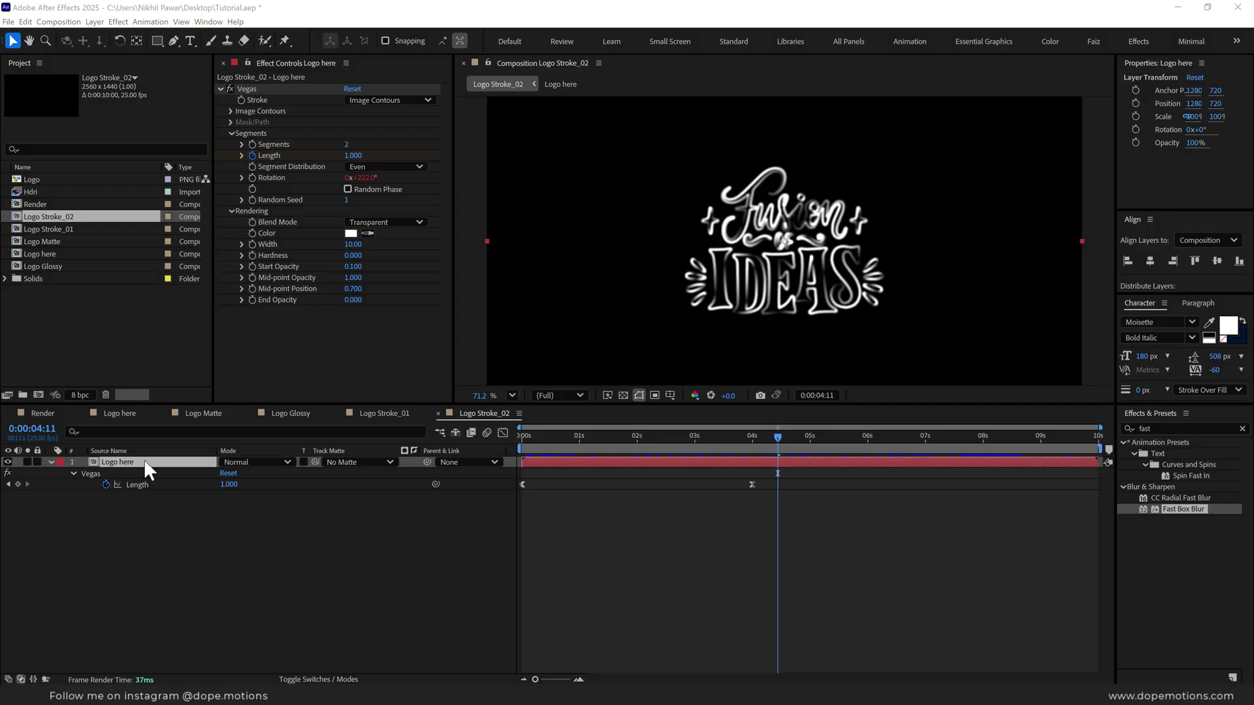
# - Lower the red Logo here layer's opacity to 25% and scrub to check the fainter strokes
pyautogui.press('t')
pyautogui.click(228, 473)
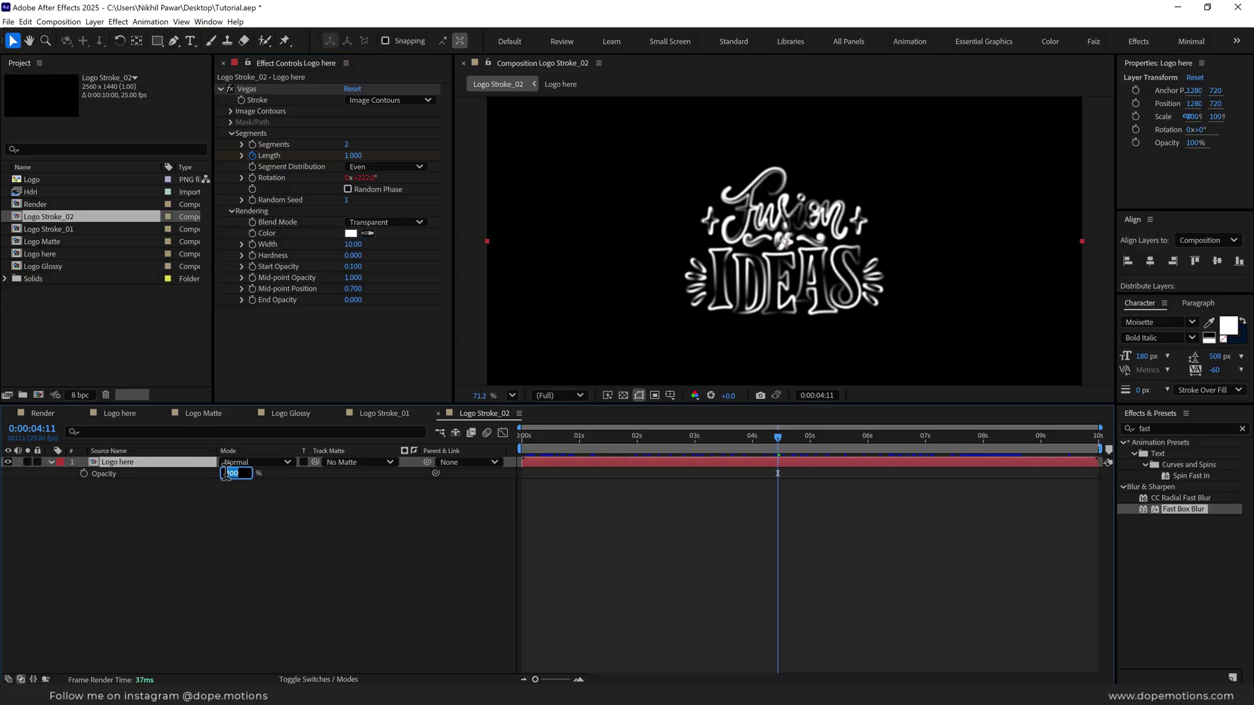
pyautogui.write('25')
pyautogui.click(228, 500)
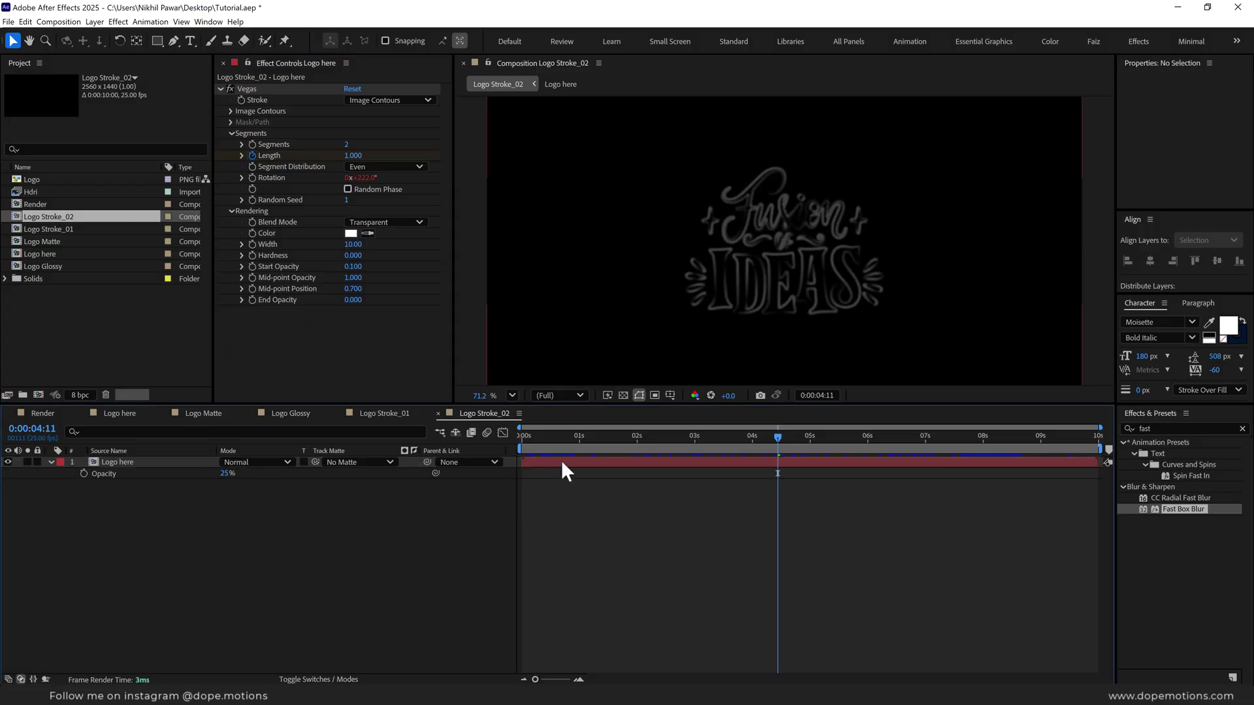
pyautogui.moveTo(541, 448); pyautogui.dragTo(897, 455)
# - Collapse the red Logo here layer, duplicate it, and give the lower copy a Yellow label
pyautogui.click(114, 461)
pyautogui.press('t')
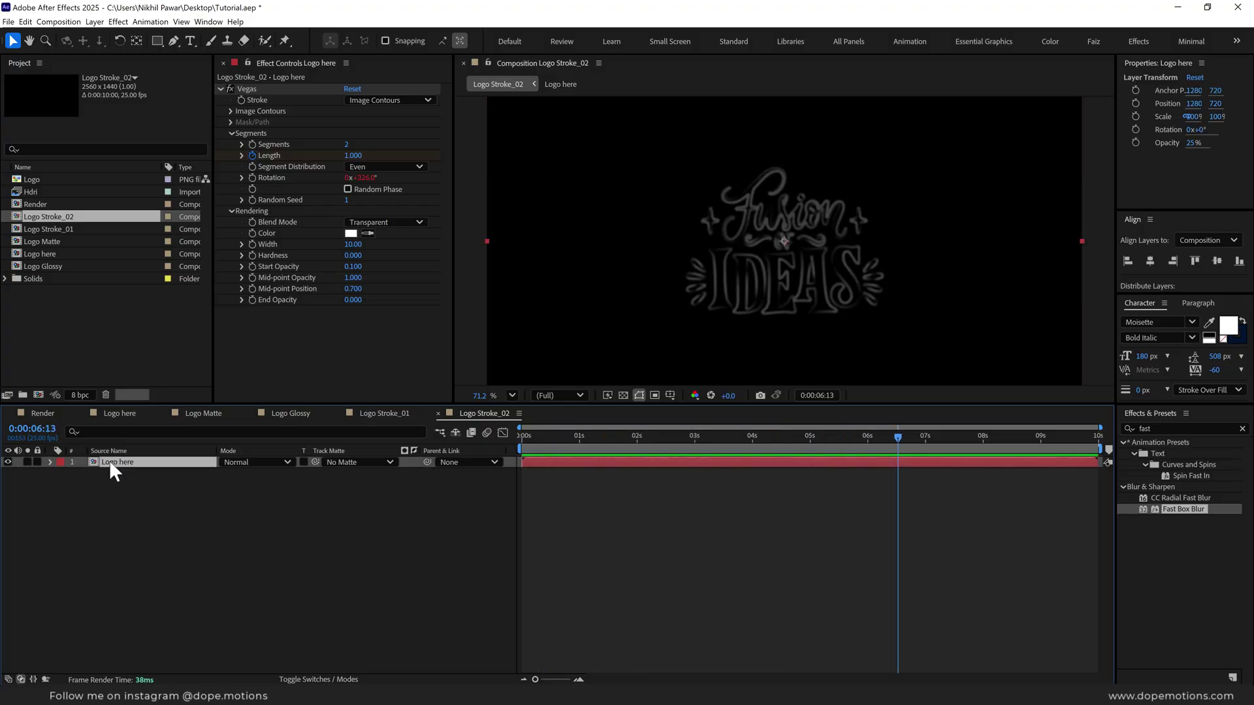
pyautogui.hotkey('ctrl', 'd')
pyautogui.click(60, 473)
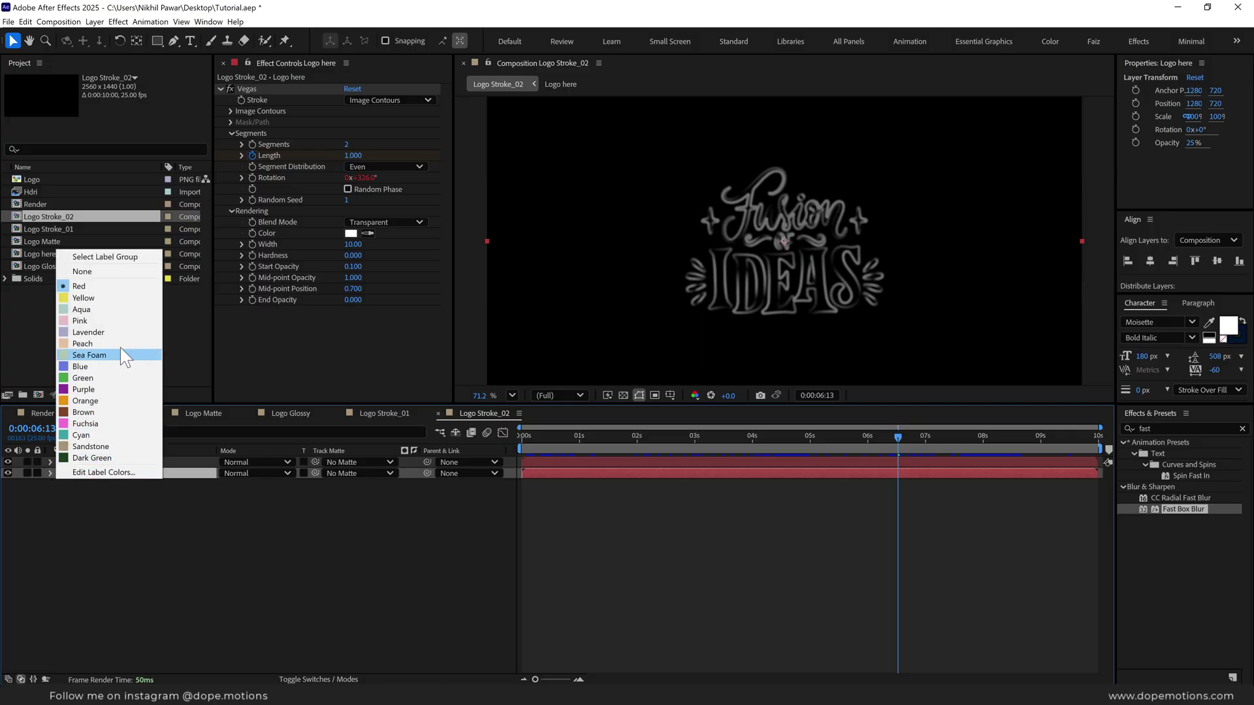
pyautogui.click(95, 299)
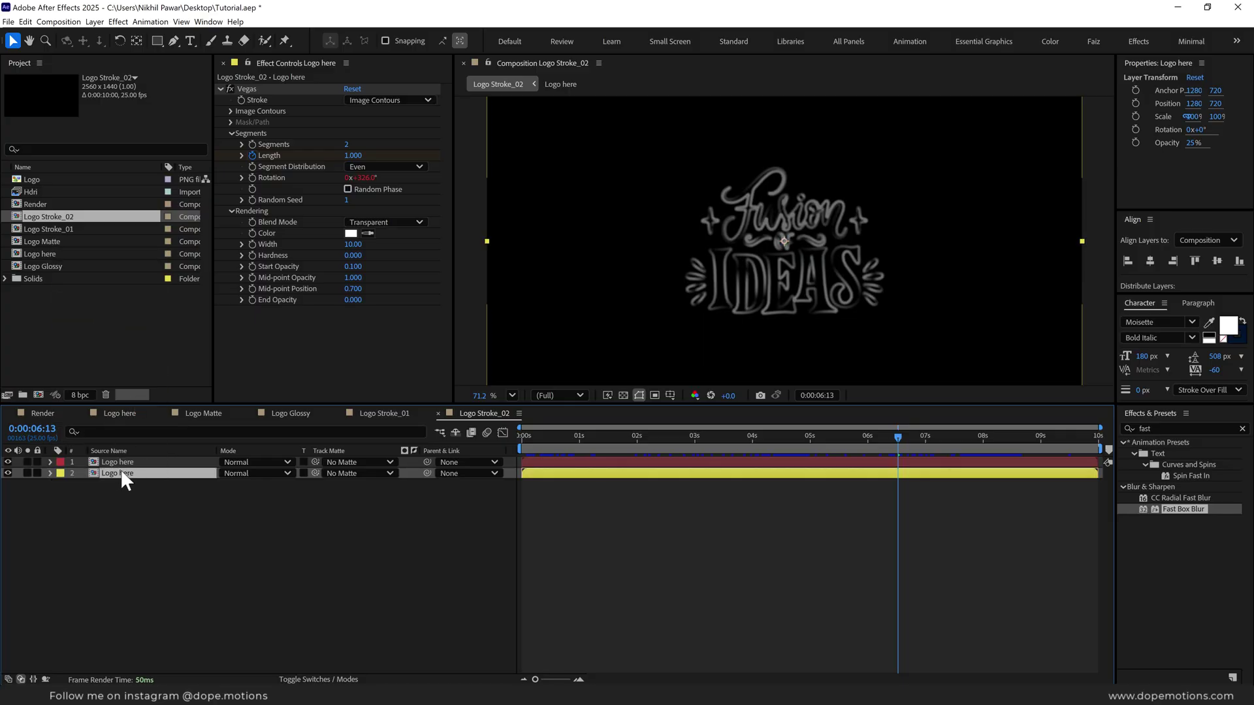
# - Duplicate the yellow Logo here layer and use the upper copy as the lower copy's track matte
pyautogui.hotkey('ctrl', 'd')
pyautogui.click(336, 485)
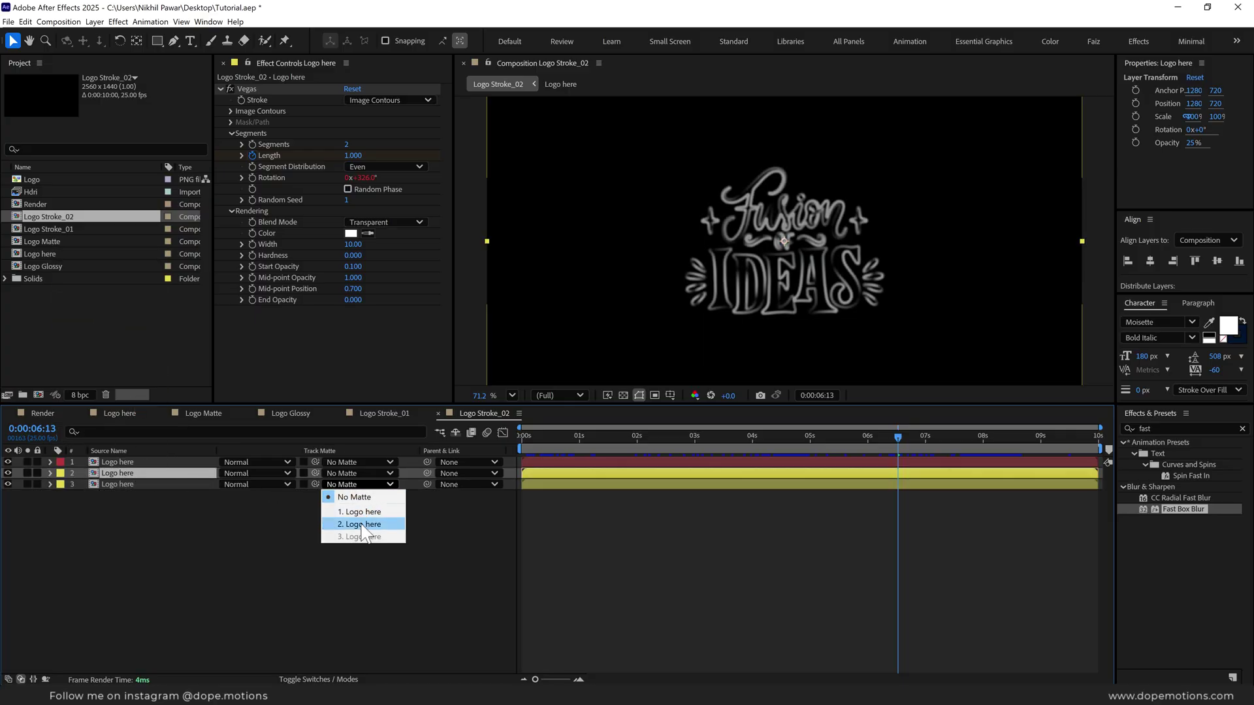
pyautogui.click(362, 524)
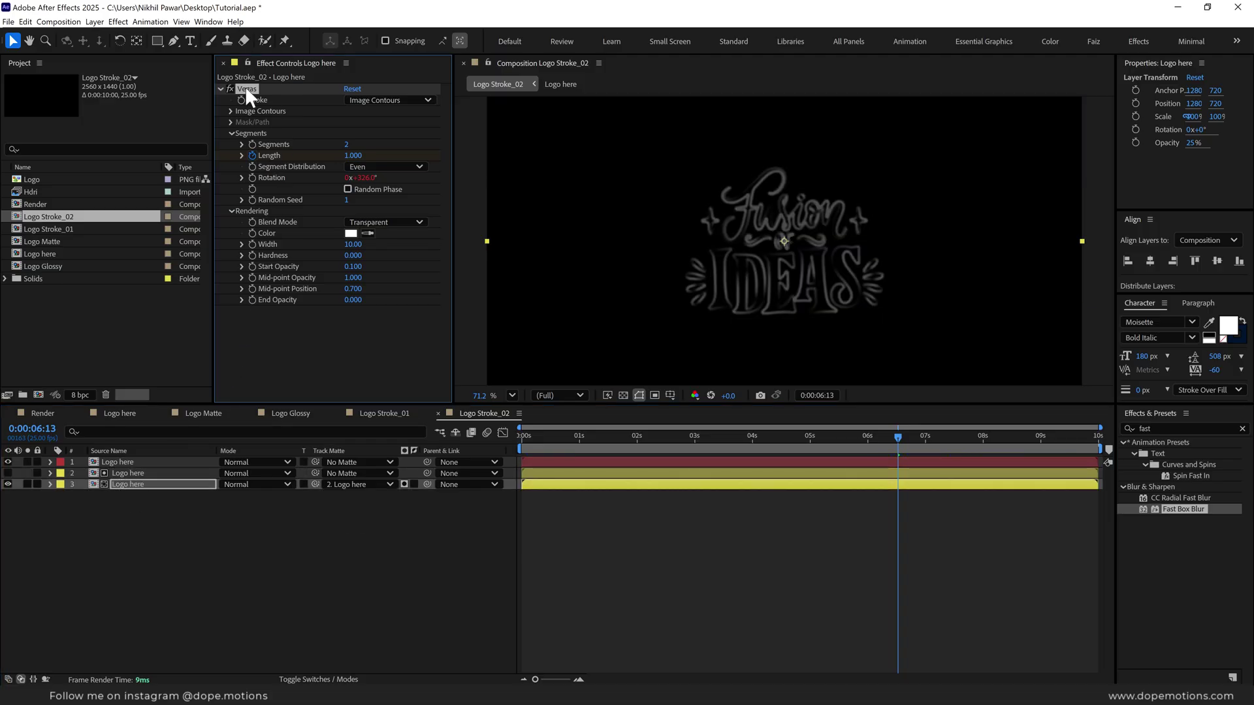
# - Set the Vegas stroke Width of the yellow matte layer to 5
pyautogui.click(132, 471)
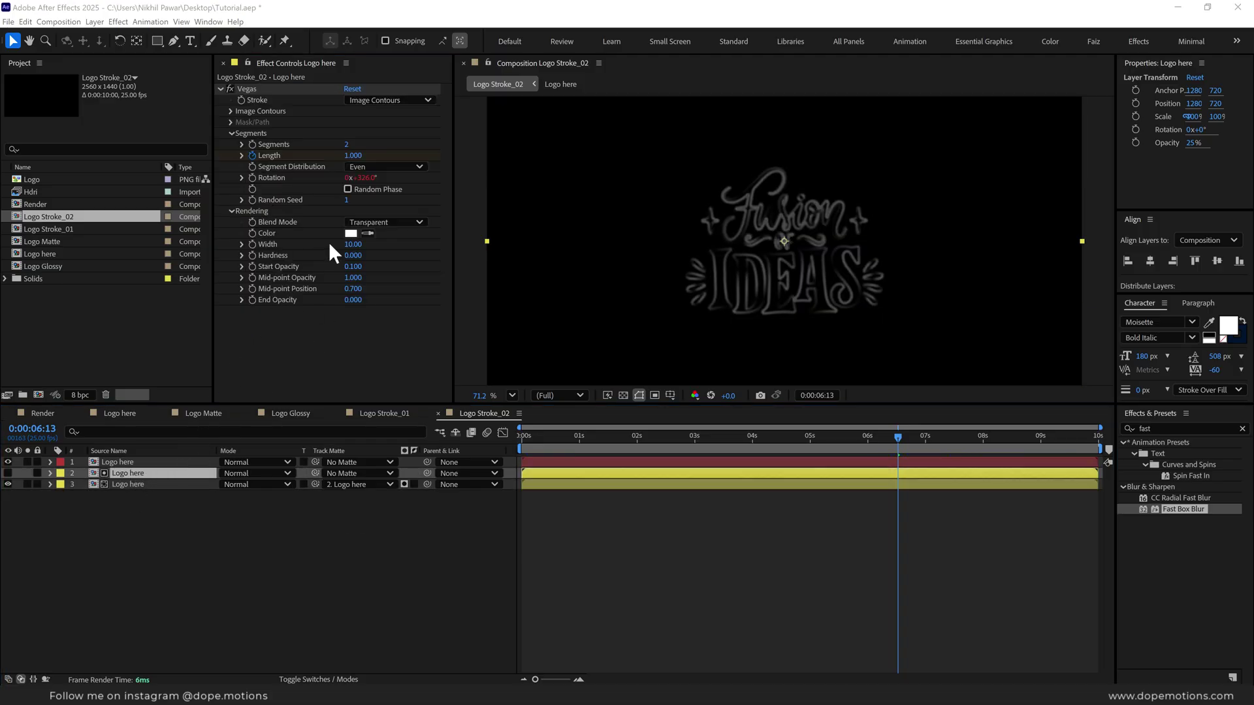
pyautogui.click(356, 244)
pyautogui.write('5')
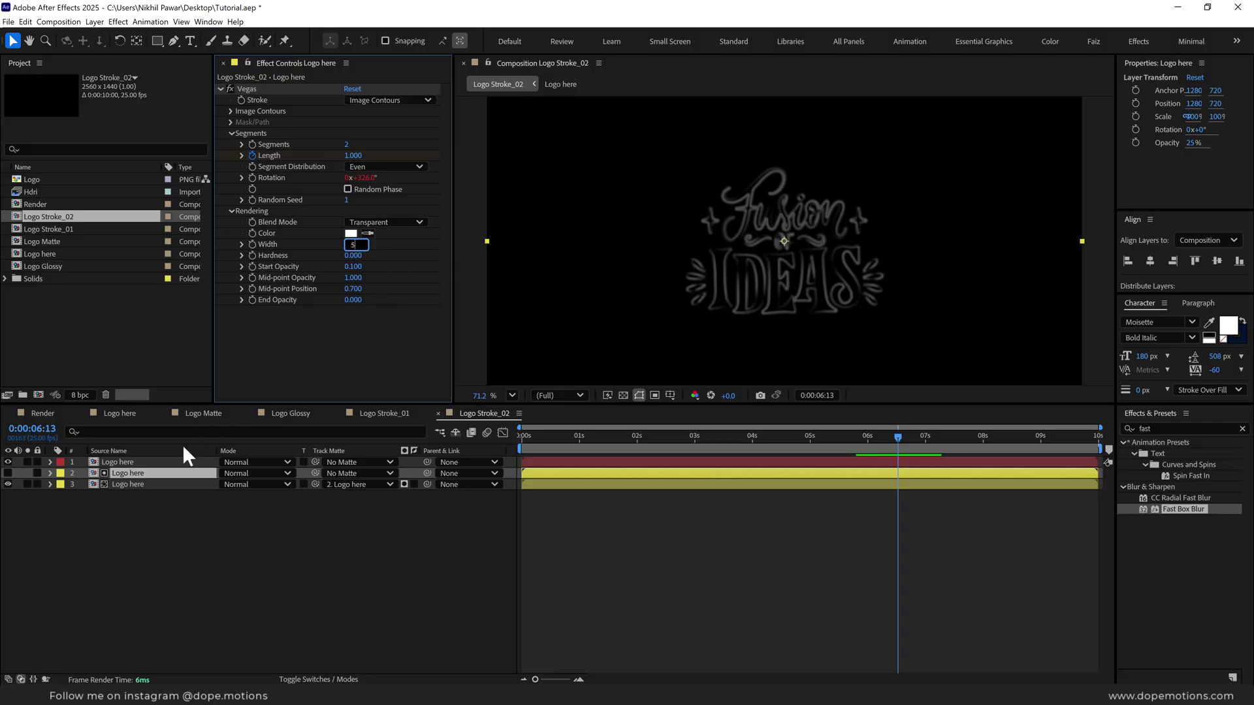
pyautogui.press('Return')
# - Raise the opacity of both yellow Logo here layers to 100% and deselect them
pyautogui.keyDown('ctrl'); pyautogui.click(137, 484); pyautogui.keyUp('ctrl')
pyautogui.press('t')
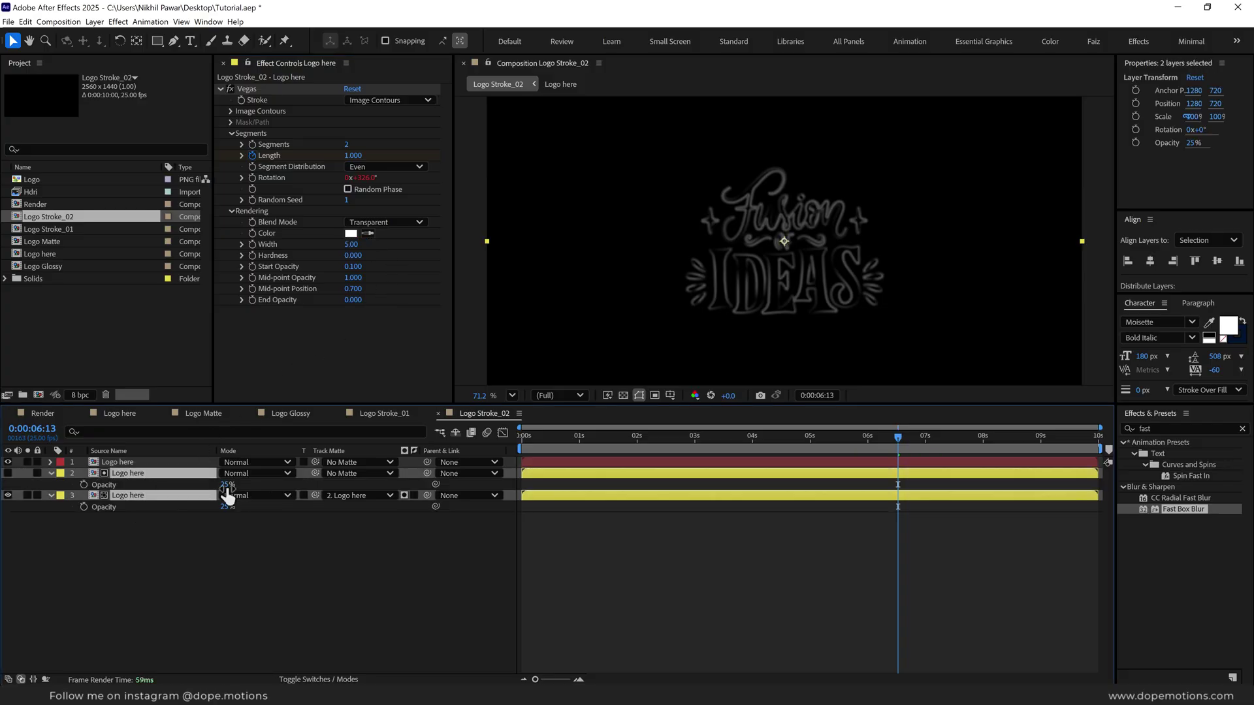
pyautogui.moveTo(228, 486); pyautogui.dragTo(411, 481)
pyautogui.press('F2')
# - Examine the matted outline strokes up close and at several times in the Logo Stroke_02 animation
pyautogui.scroll(1, 826, 232)
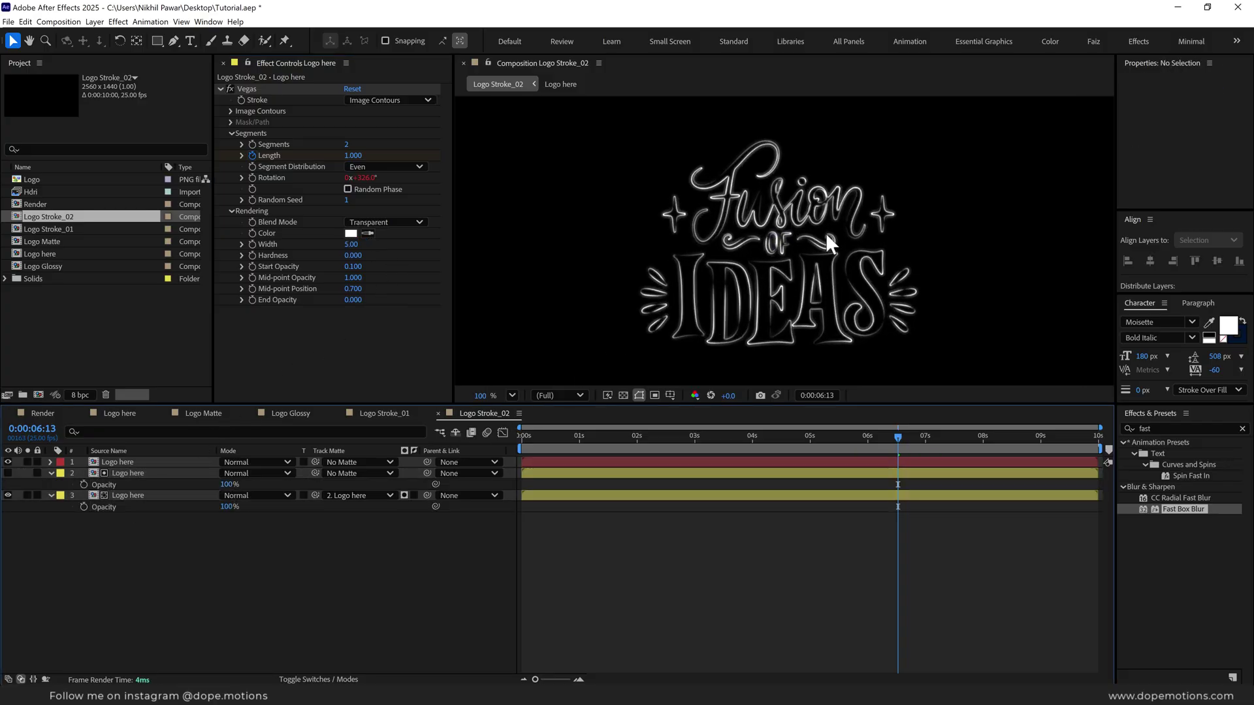
pyautogui.scroll(1, 825, 232)
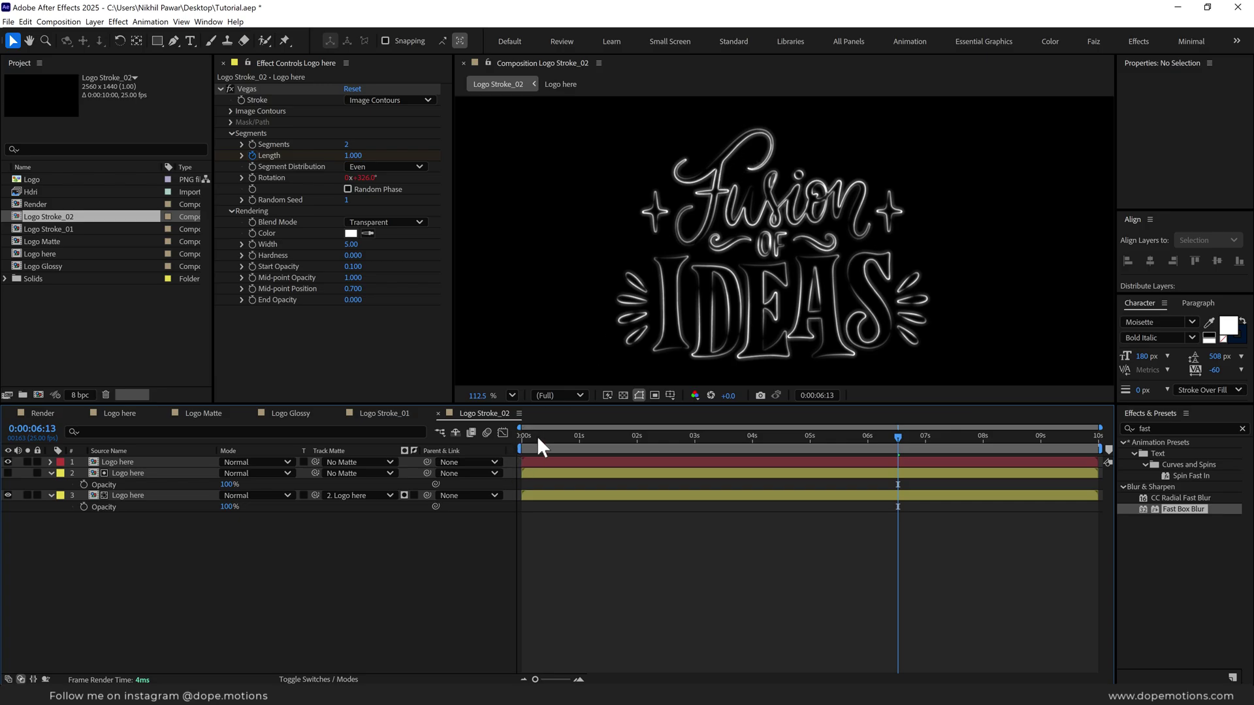
pyautogui.moveTo(537, 437); pyautogui.dragTo(658, 441)
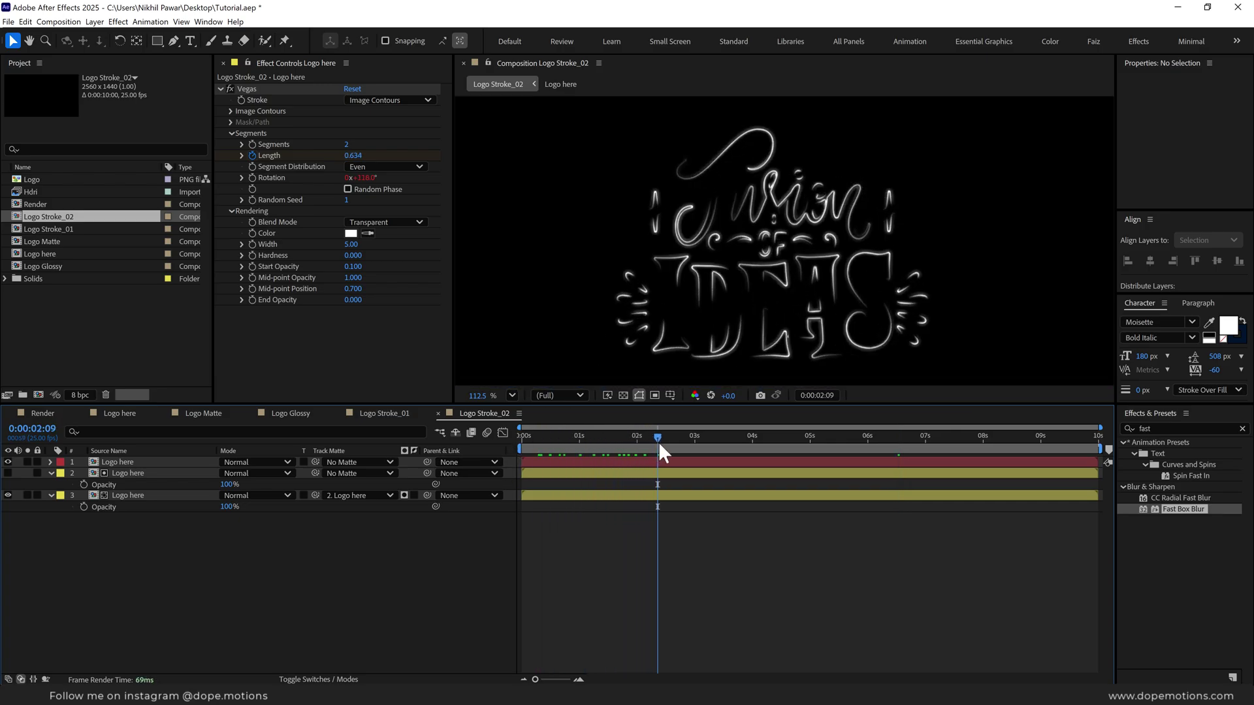
pyautogui.scroll(4, 773, 252)
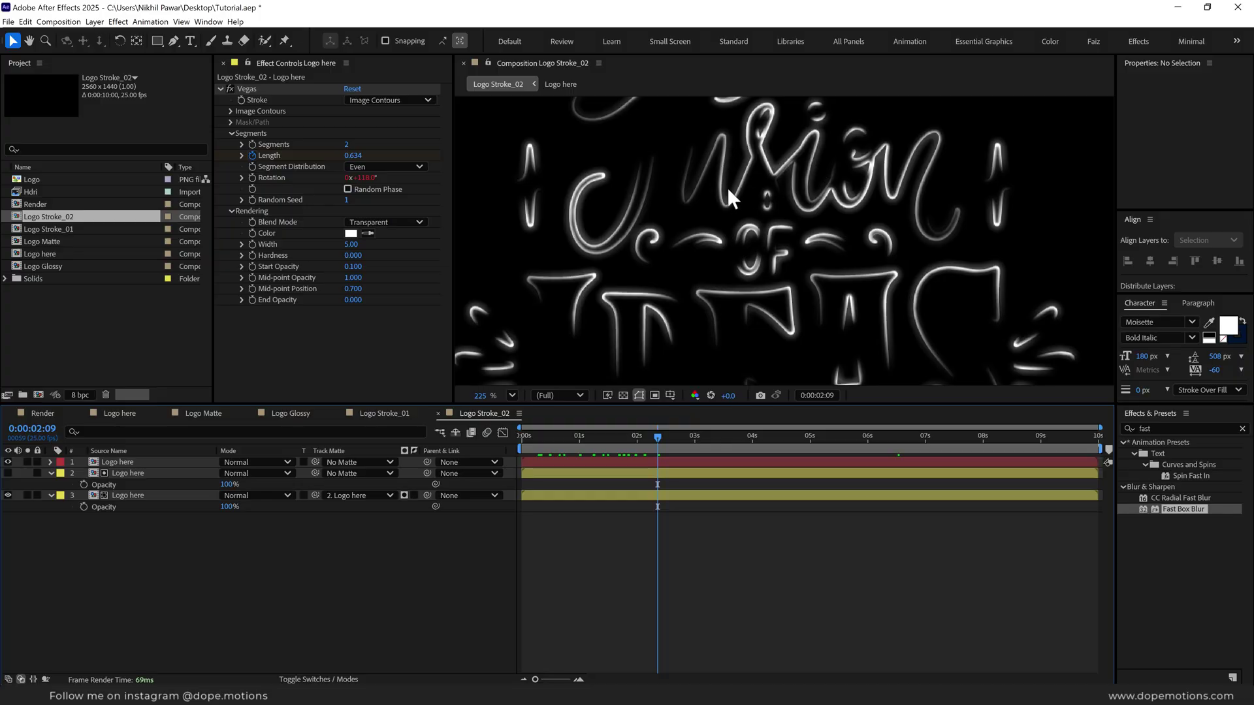
pyautogui.scroll(-3, 721, 194)
pyautogui.moveTo(743, 438)
pyautogui.mouseDown()
pyautogui.moveTo(559, 449)
pyautogui.moveTo(835, 441)
pyautogui.mouseUp()
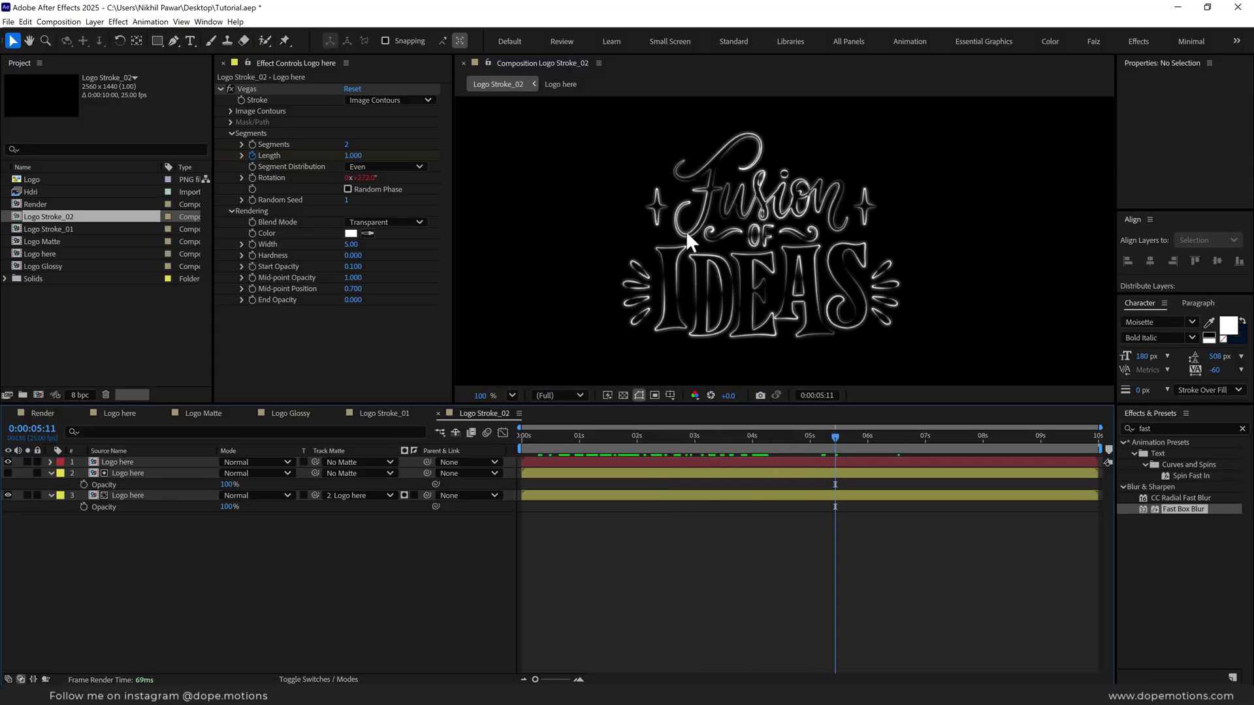
# - Duplicate the Logo Stroke_01 composition, open the copy and delete its two lower Logo here layers
pyautogui.click(78, 231)
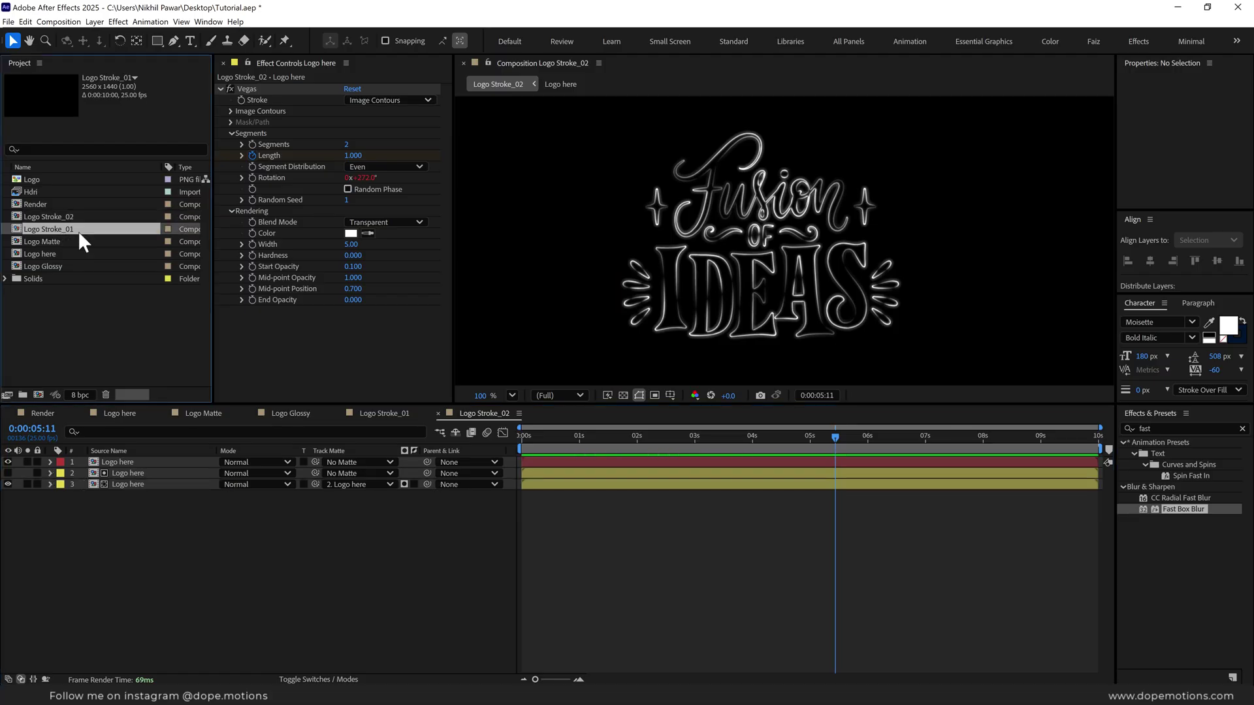
pyautogui.hotkey('ctrl', 'd')
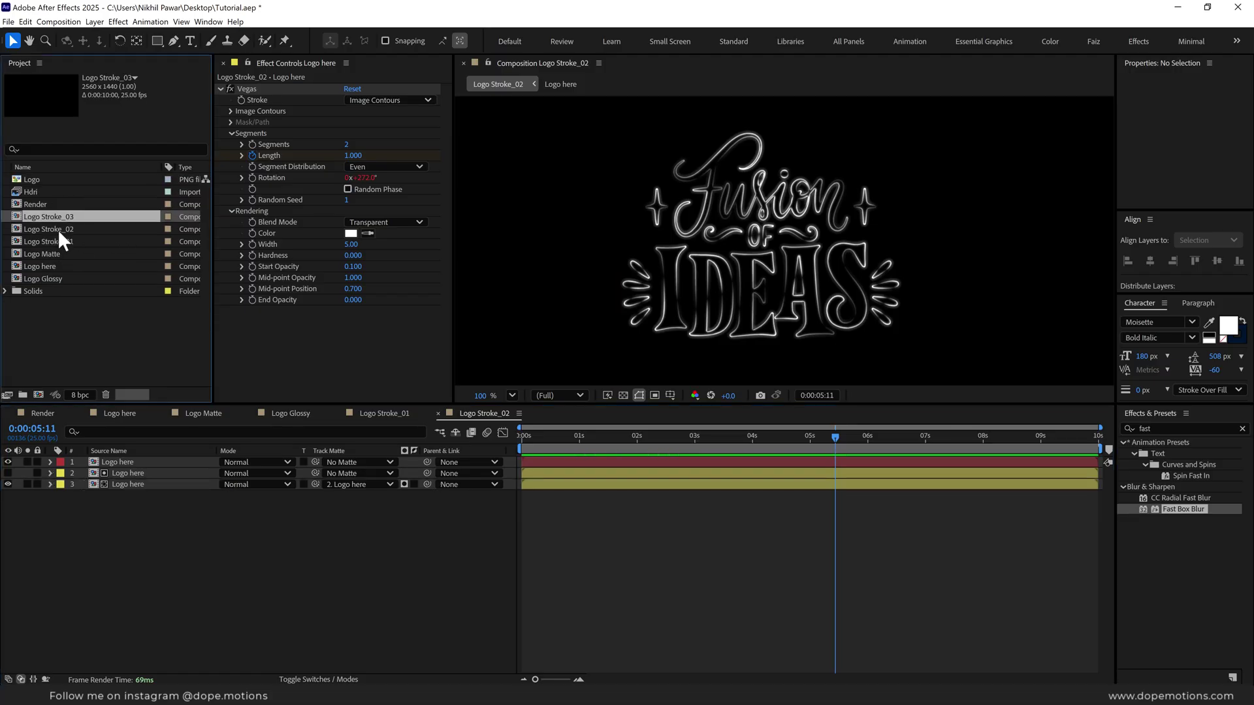
pyautogui.doubleClick(54, 217)
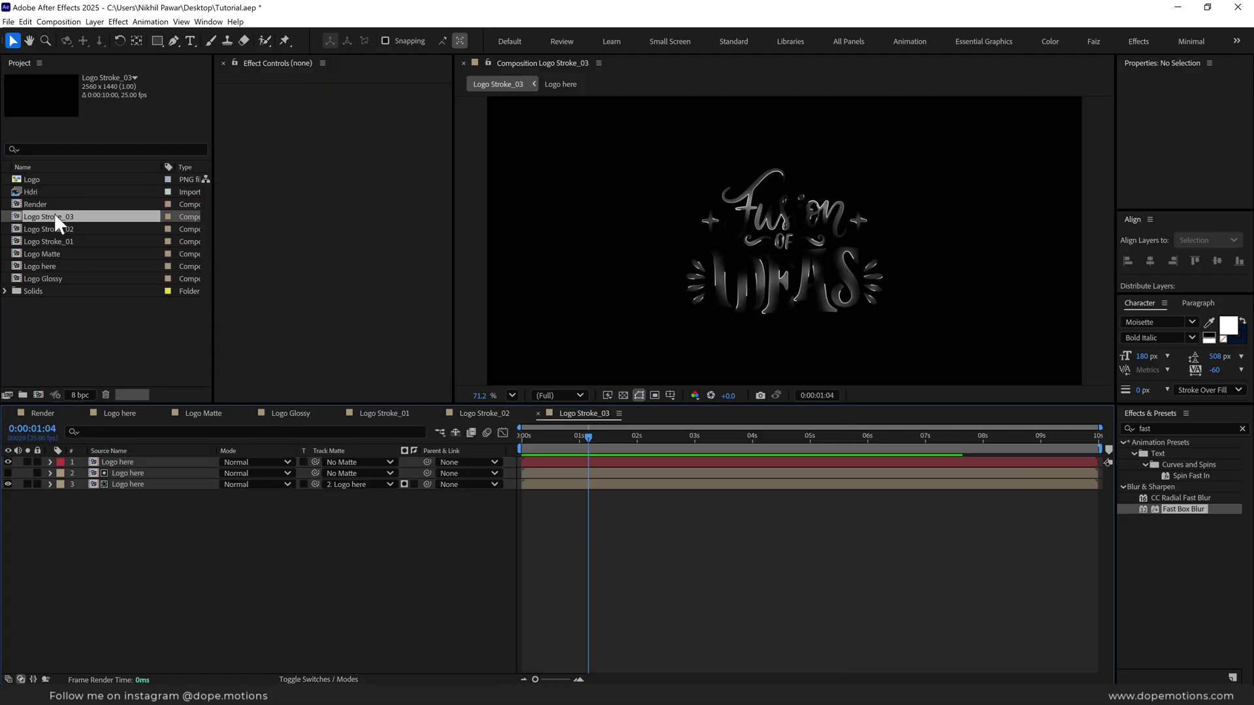
pyautogui.moveTo(115, 501); pyautogui.dragTo(133, 478)
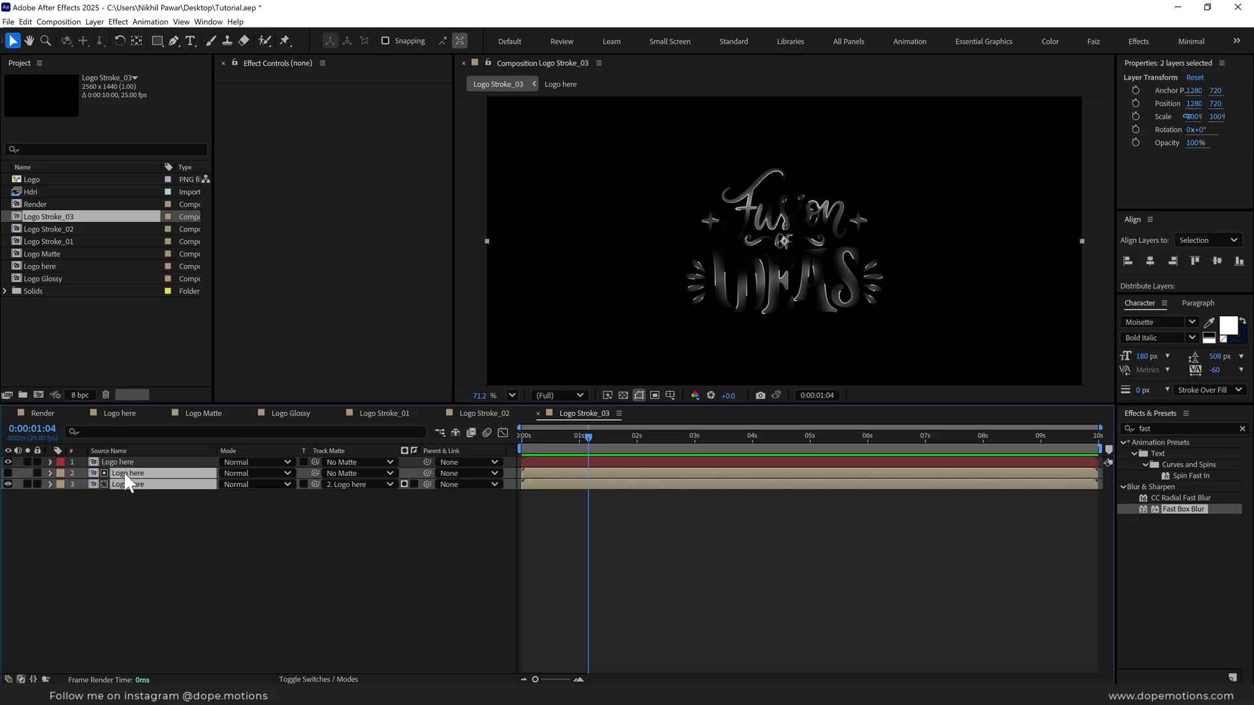
pyautogui.press('Delete')
# - Scrub through the Logo Stroke_01, Logo Stroke_02 and Logo Stroke_03 compositions to compare their stroke animations
pyautogui.moveTo(558, 436); pyautogui.dragTo(805, 447)
pyautogui.click(386, 414)
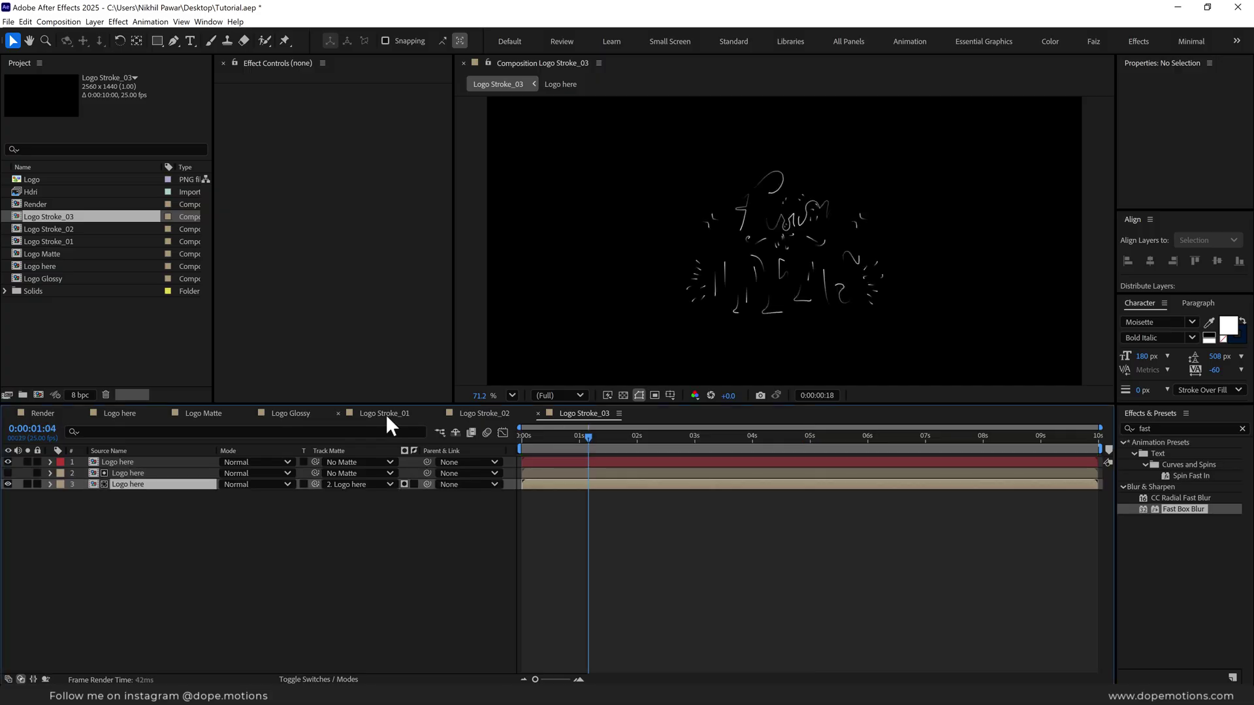
pyautogui.moveTo(529, 437); pyautogui.dragTo(653, 444)
pyautogui.click(480, 413)
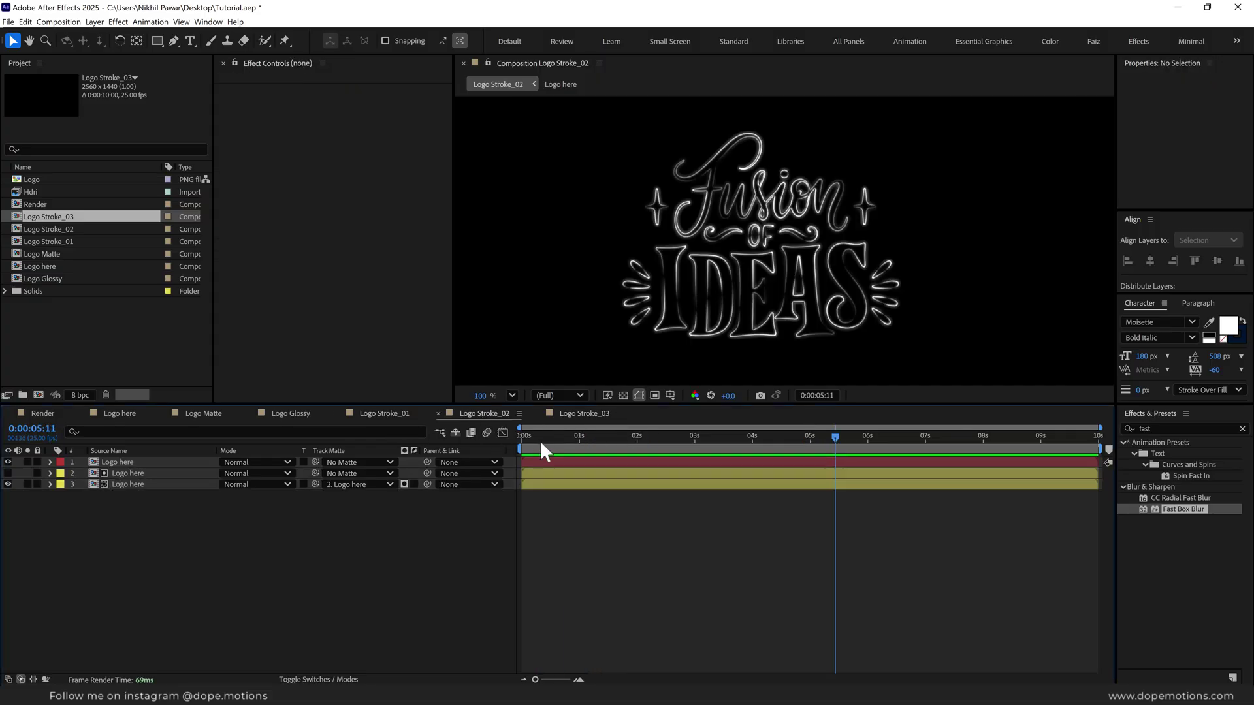
pyautogui.moveTo(539, 440); pyautogui.dragTo(685, 441)
pyautogui.click(578, 413)
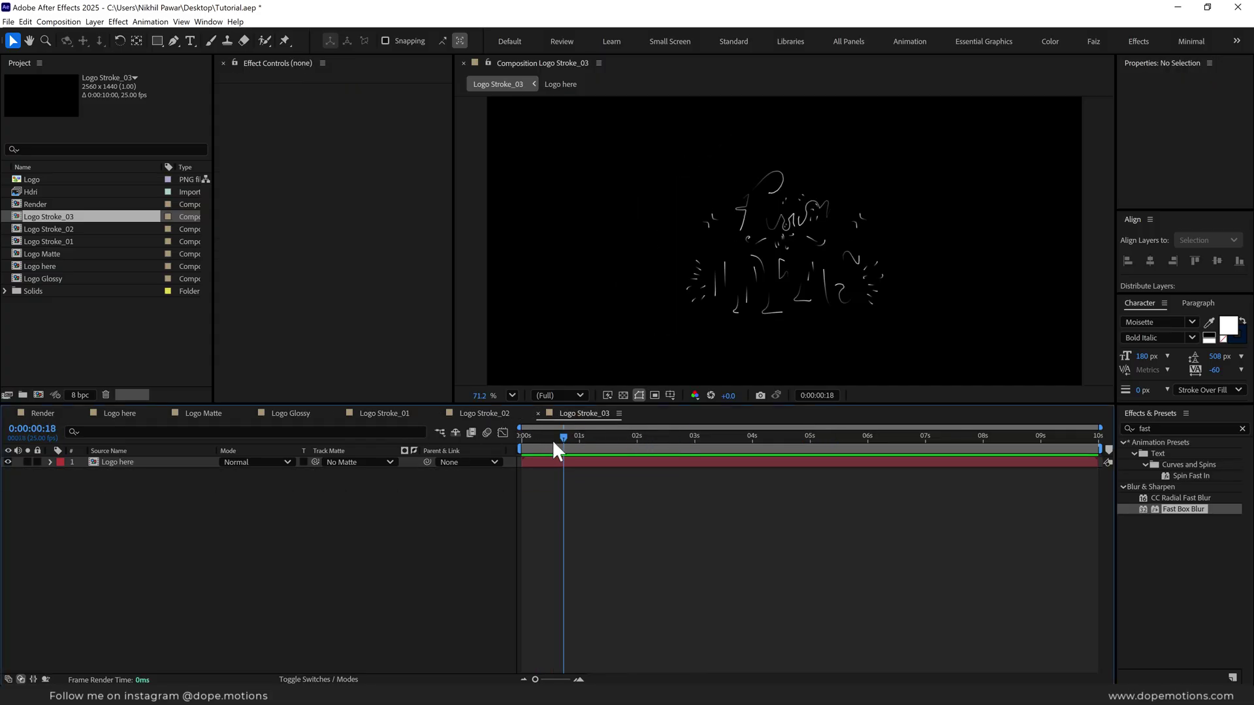
pyautogui.moveTo(557, 448); pyautogui.dragTo(618, 448)
# - Create a 2560 x 1440, 25 fps, 10-second composition named Reflection
pyautogui.click(80, 319)
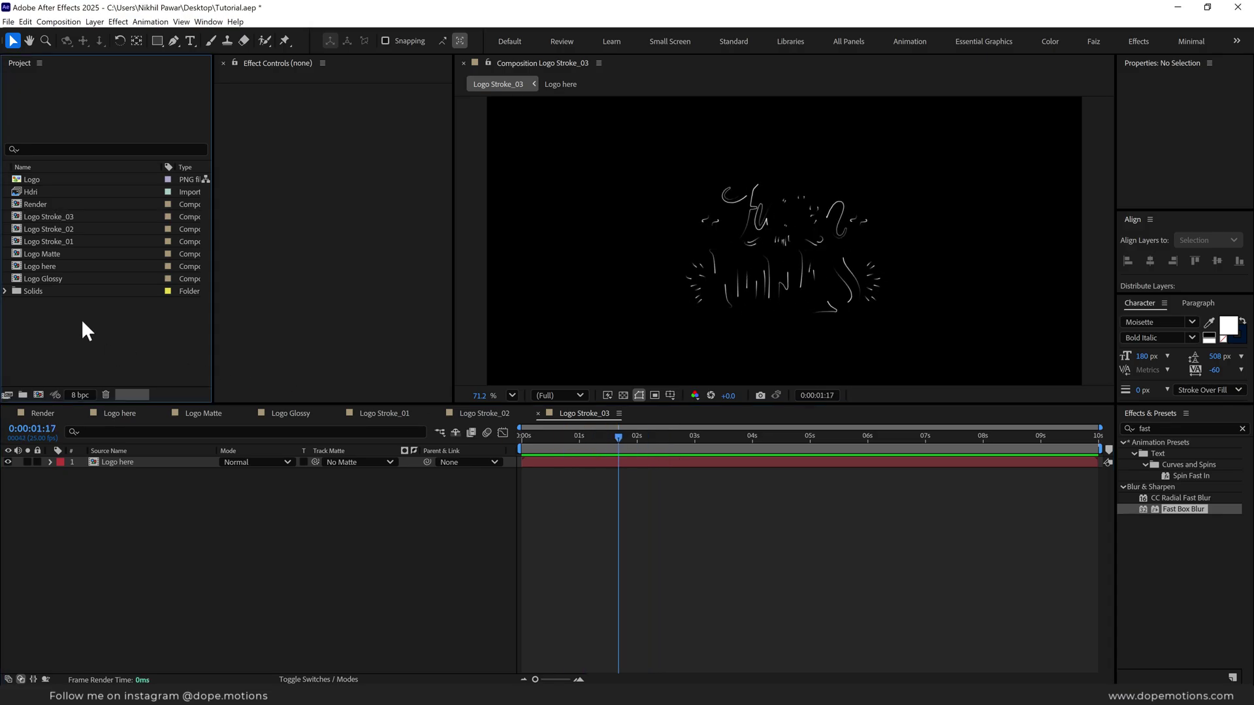
pyautogui.click(37, 393)
pyautogui.write('Reflection')
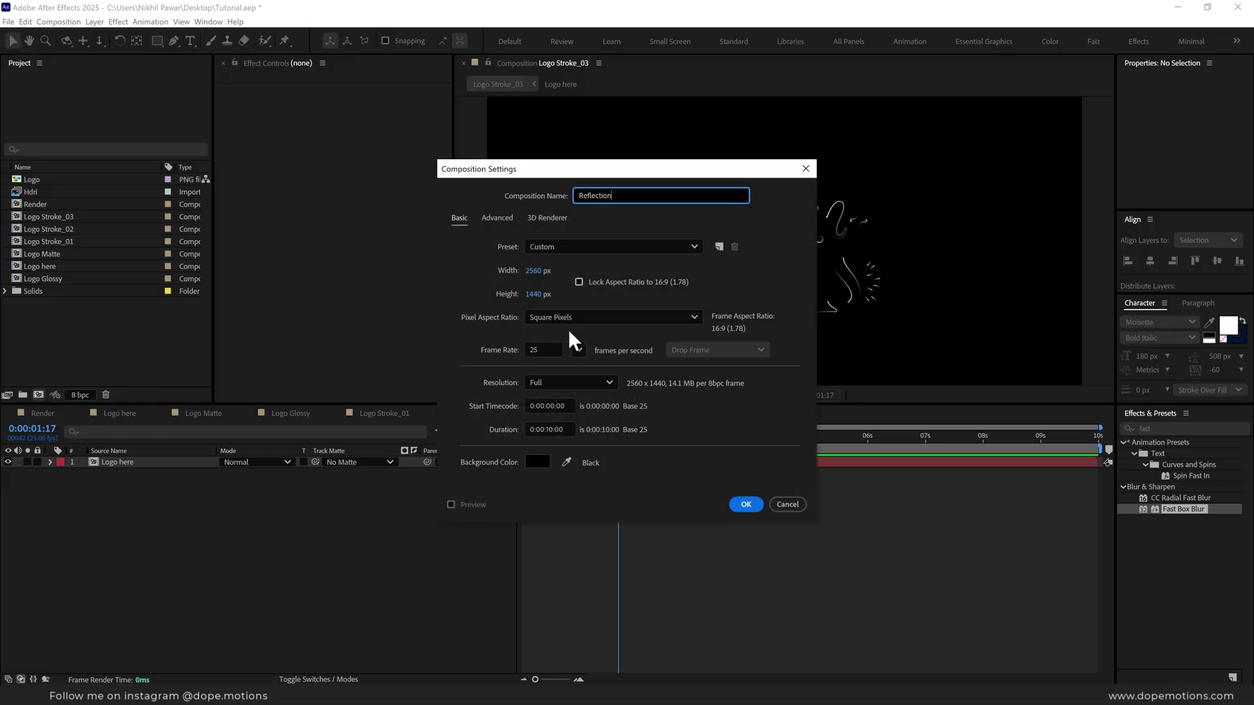
pyautogui.press('Return')
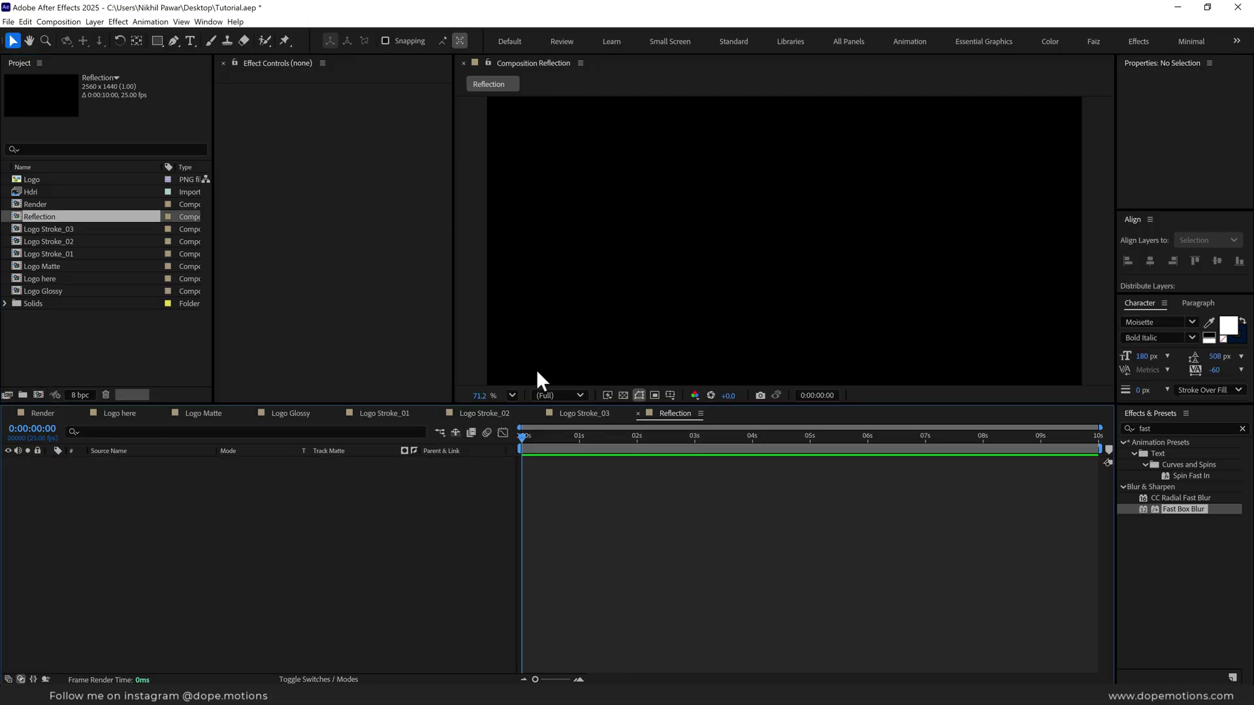
# - Add the Hdri footage to the Reflection composition, preview it and enlarge the viewer area
pyautogui.click(40, 190)
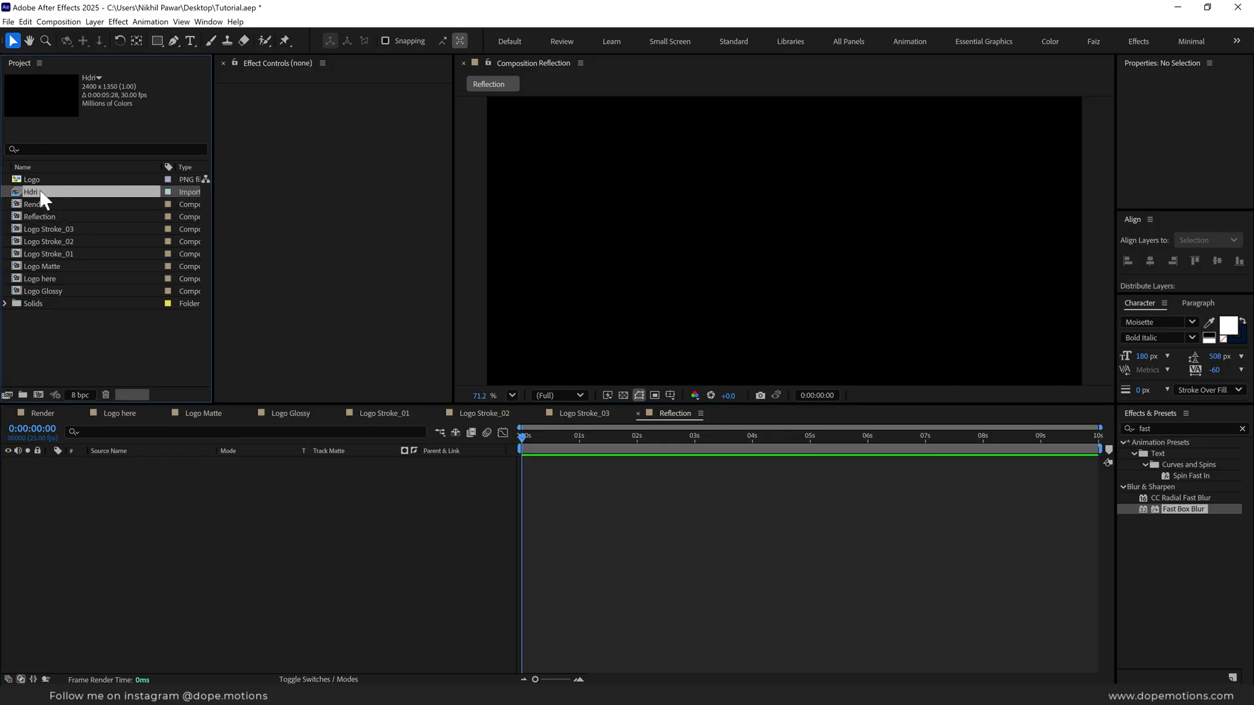
pyautogui.moveTo(39, 190); pyautogui.dragTo(702, 445)
pyautogui.click(570, 436)
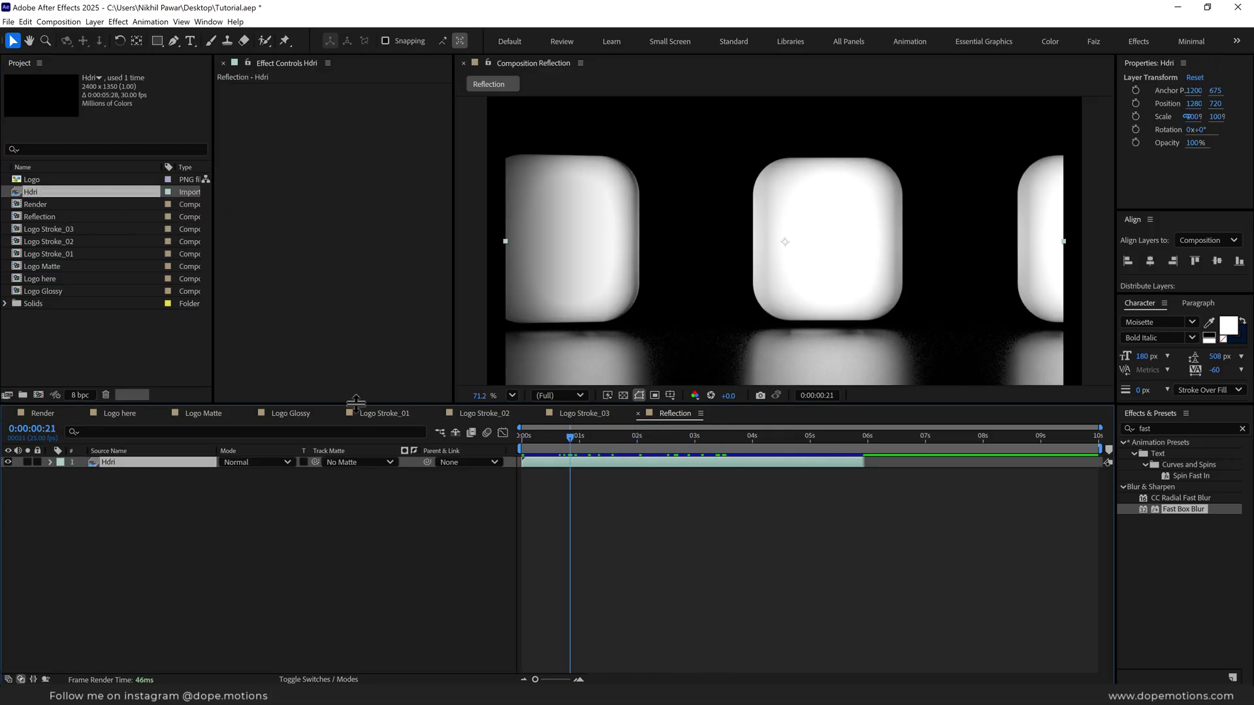
pyautogui.moveTo(470, 404); pyautogui.dragTo(542, 486)
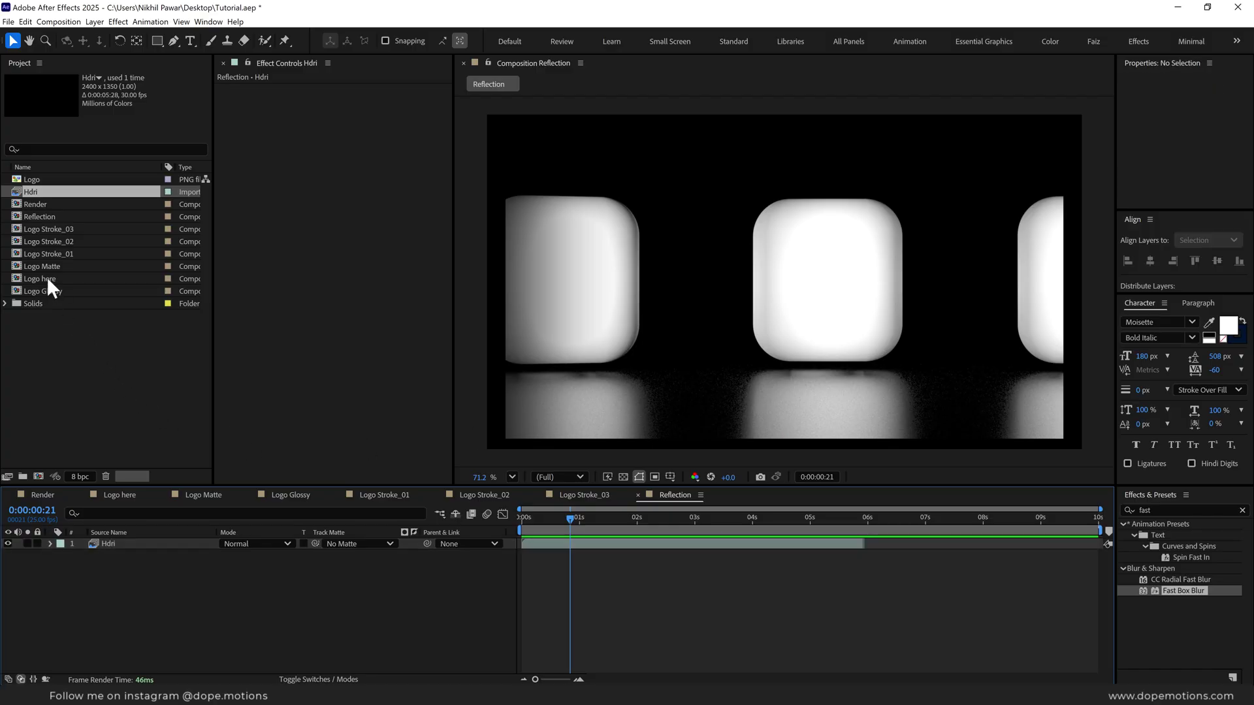
# - Place the Logo here composition above Hdri, make it Hdri's track matte and scrub to check the result
pyautogui.moveTo(45, 278); pyautogui.dragTo(123, 540)
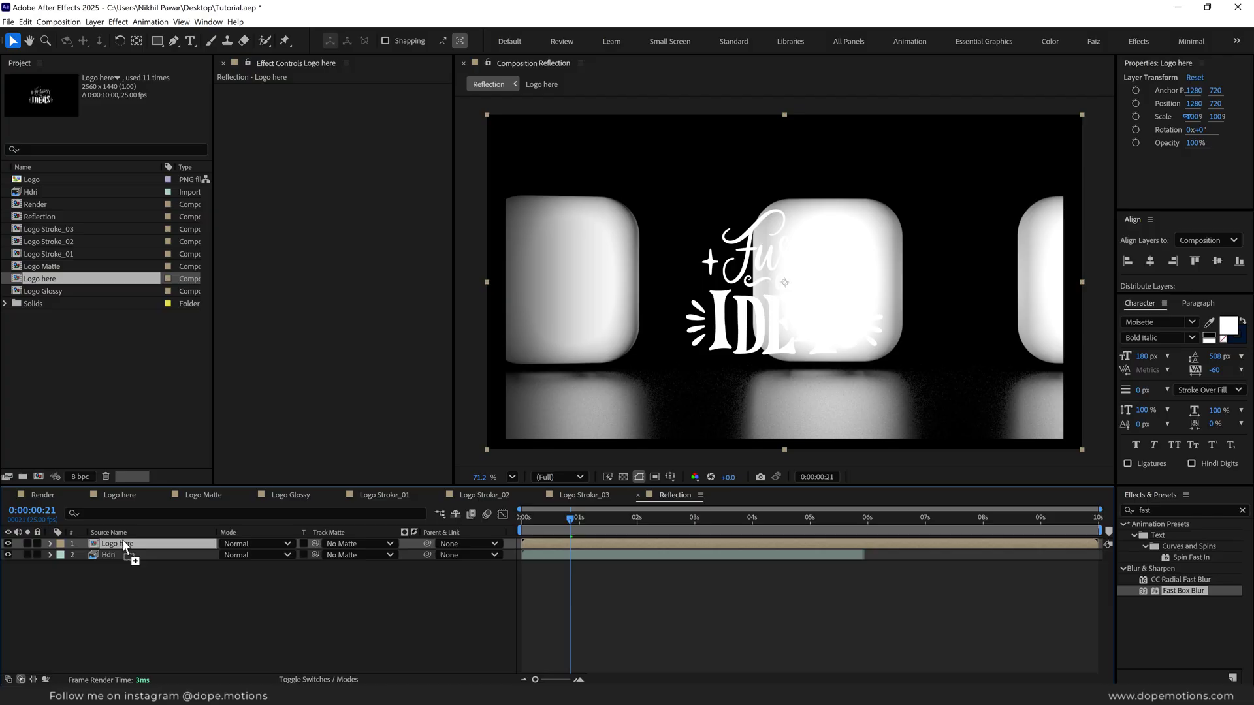
pyautogui.click(364, 554)
pyautogui.click(356, 581)
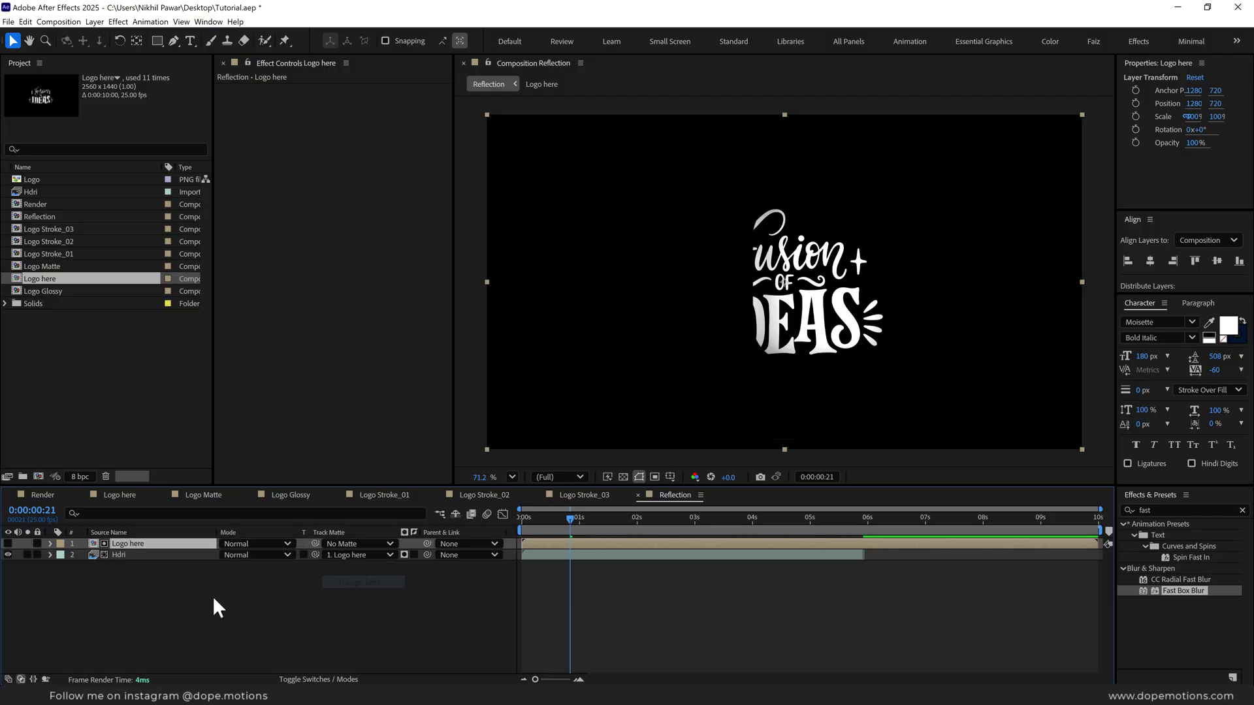
pyautogui.moveTo(574, 517)
pyautogui.mouseDown()
pyautogui.moveTo(647, 517)
pyautogui.moveTo(591, 519)
pyautogui.mouseUp()
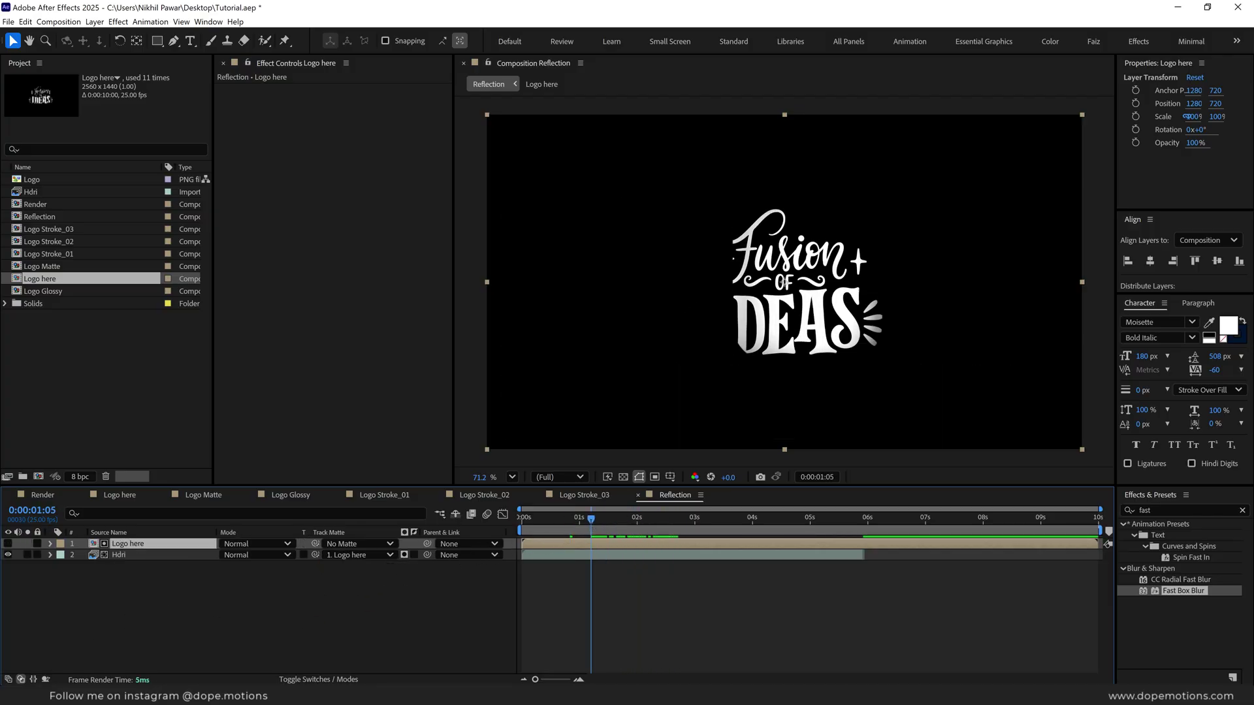
# - Apply CC Glass to the Hdri layer with Logo here as its Bump Map and Alpha as its Property
pyautogui.click(314, 558)
pyautogui.hotkey('ctrl', '5')
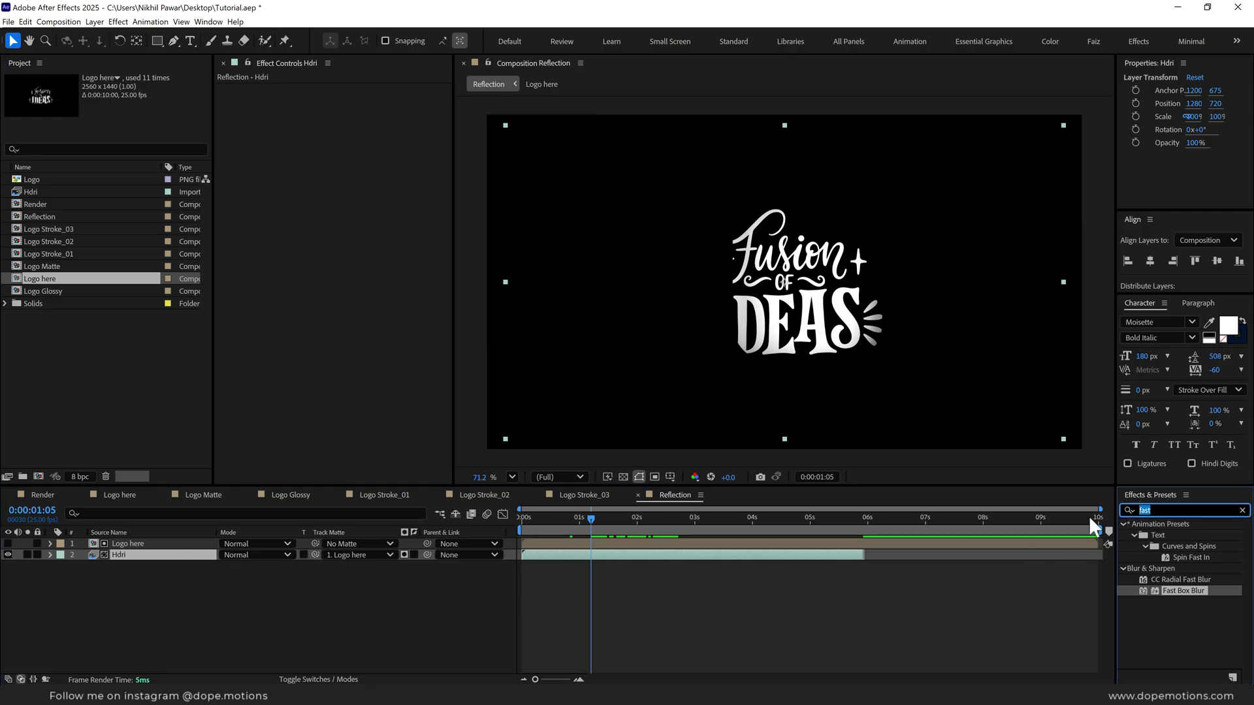
pyautogui.write('cc glass')
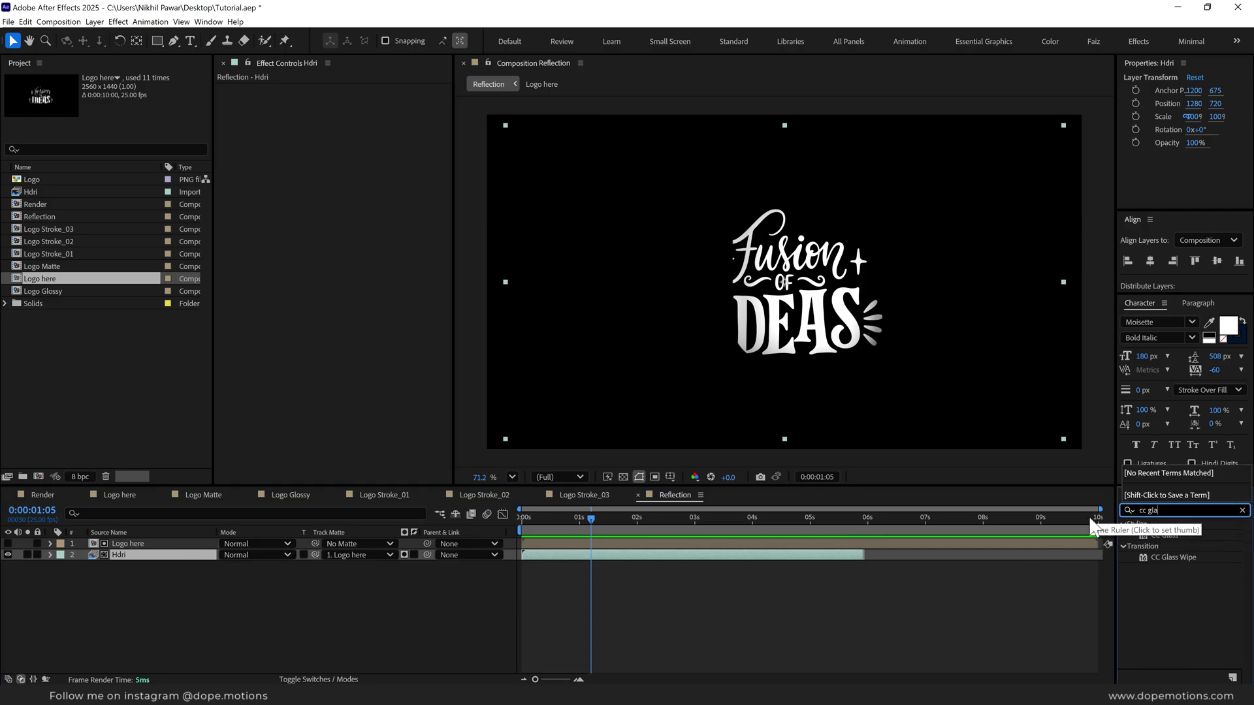
pyautogui.doubleClick(1164, 535)
pyautogui.click(364, 111)
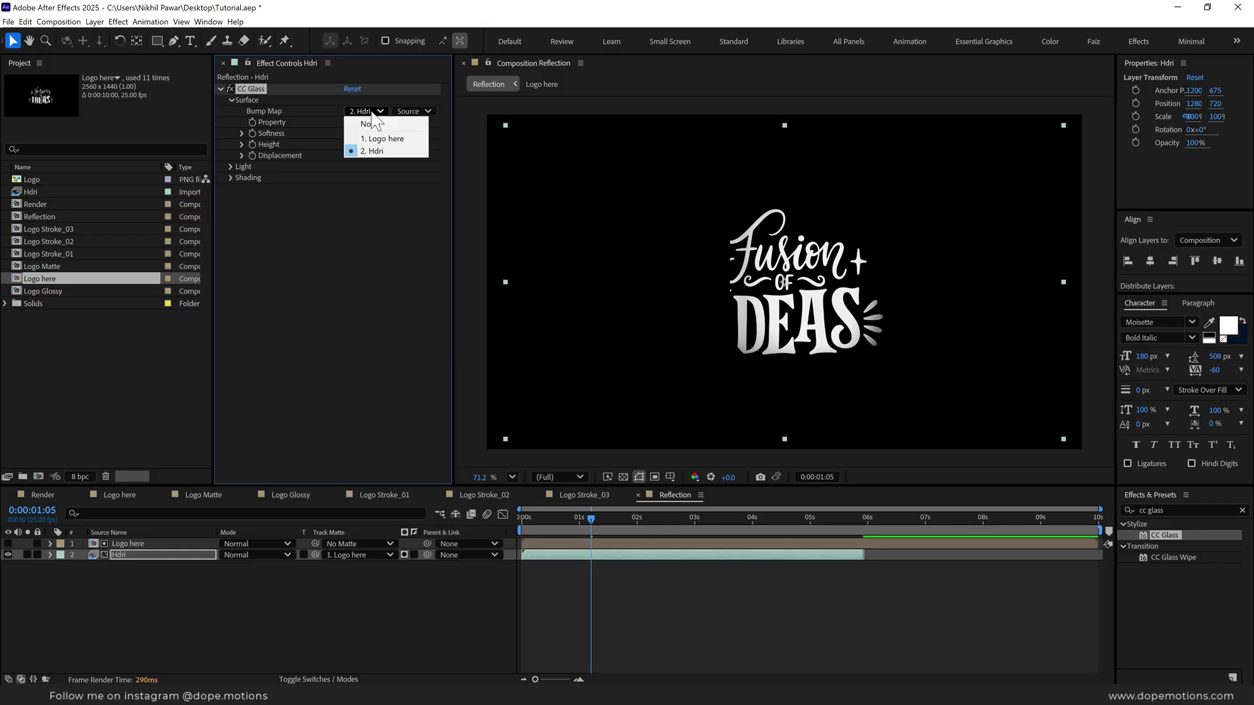
pyautogui.click(381, 138)
pyautogui.click(386, 122)
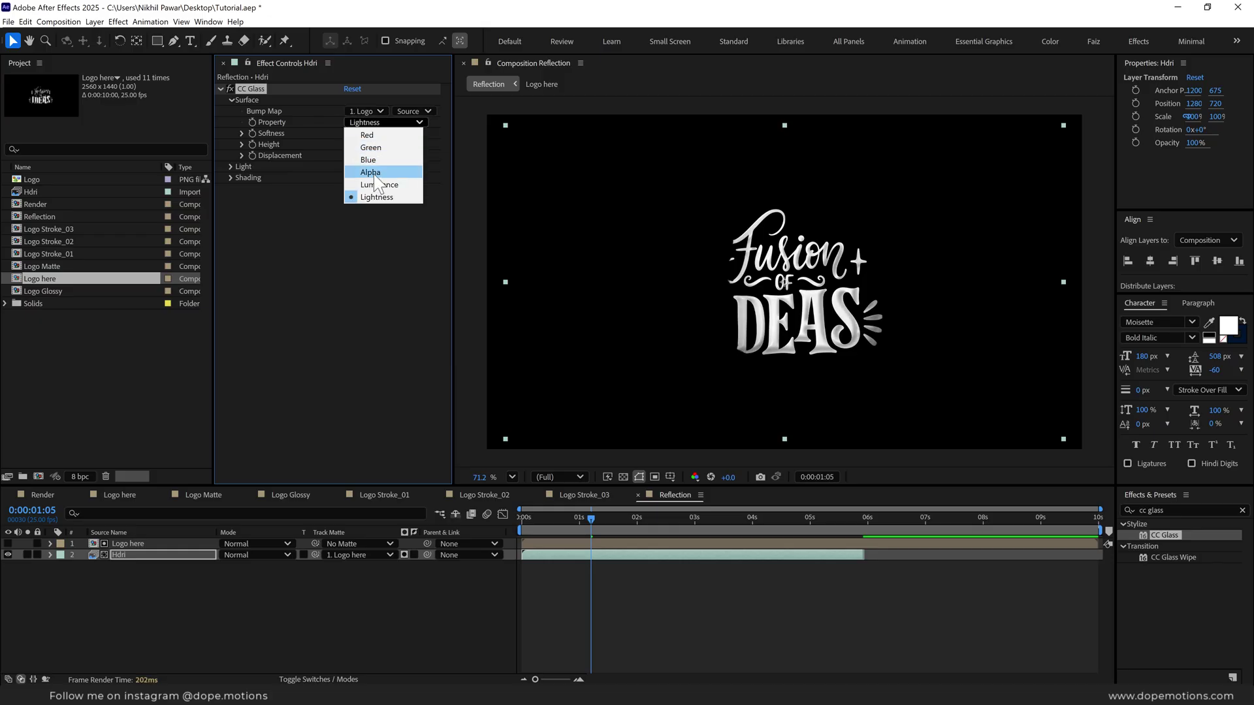
pyautogui.click(371, 171)
# - Set CC Glass Softness to 25, Height to 100 and Displacement to -200, and scrub to check the reflections
pyautogui.click(352, 134)
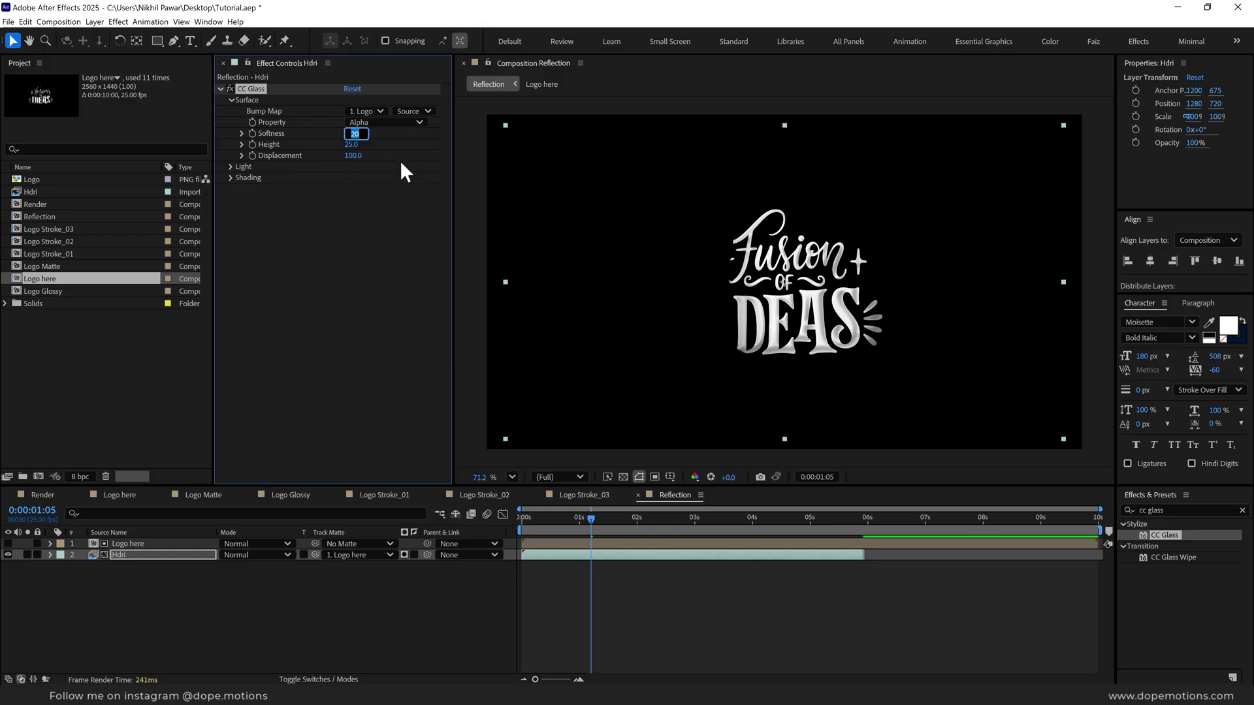
pyautogui.write('25')
pyautogui.press('Return')
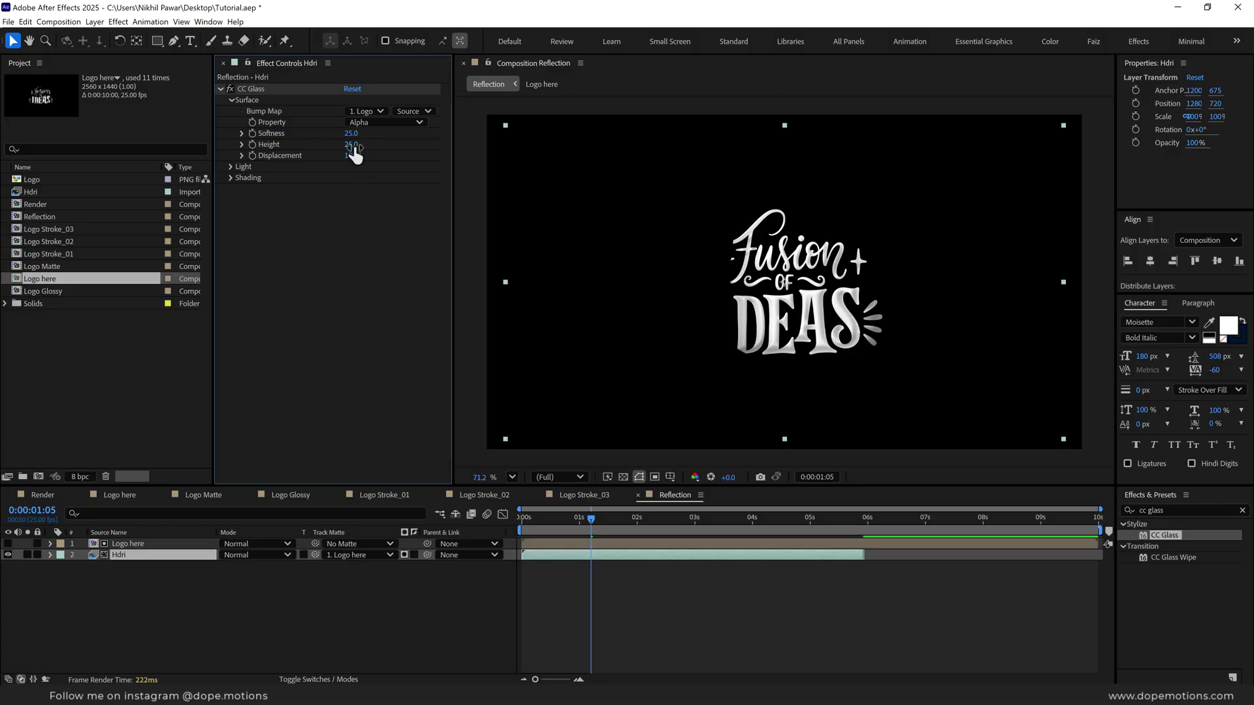
pyautogui.click(353, 145)
pyautogui.write('100')
pyautogui.press('Return')
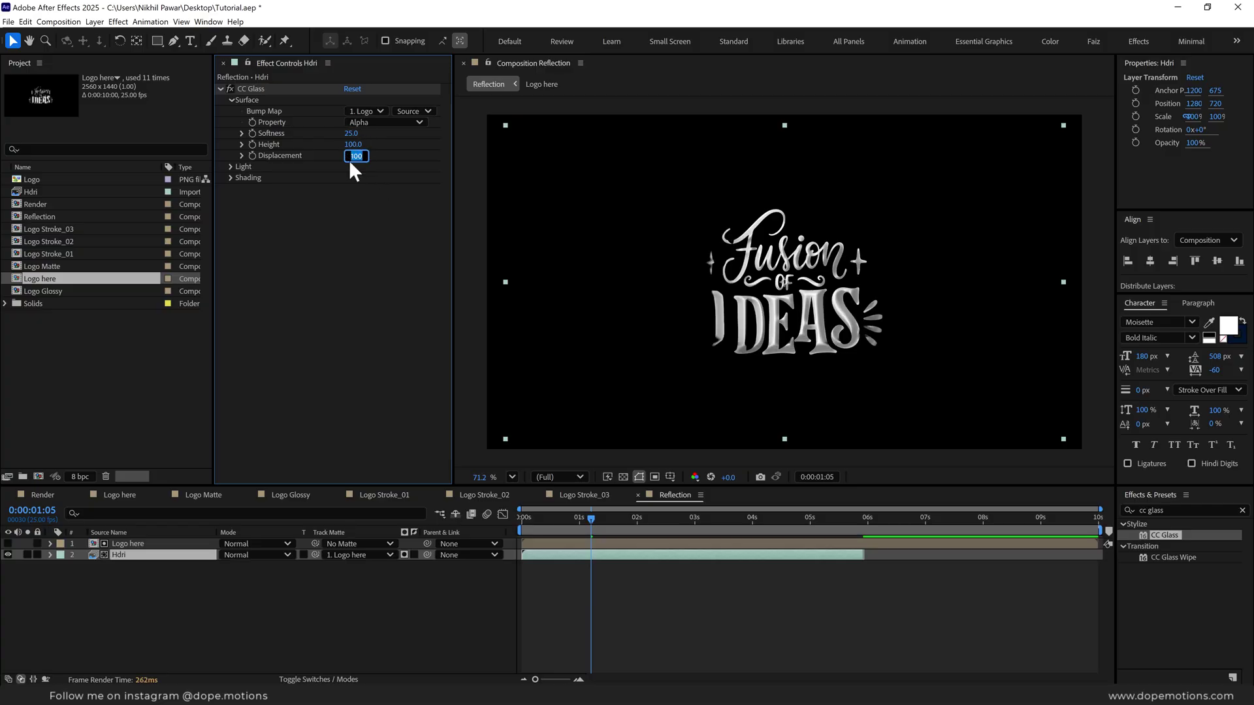
pyautogui.click(350, 157)
pyautogui.write('200')
pyautogui.press('Home')
pyautogui.write('-')
pyautogui.press('Return')
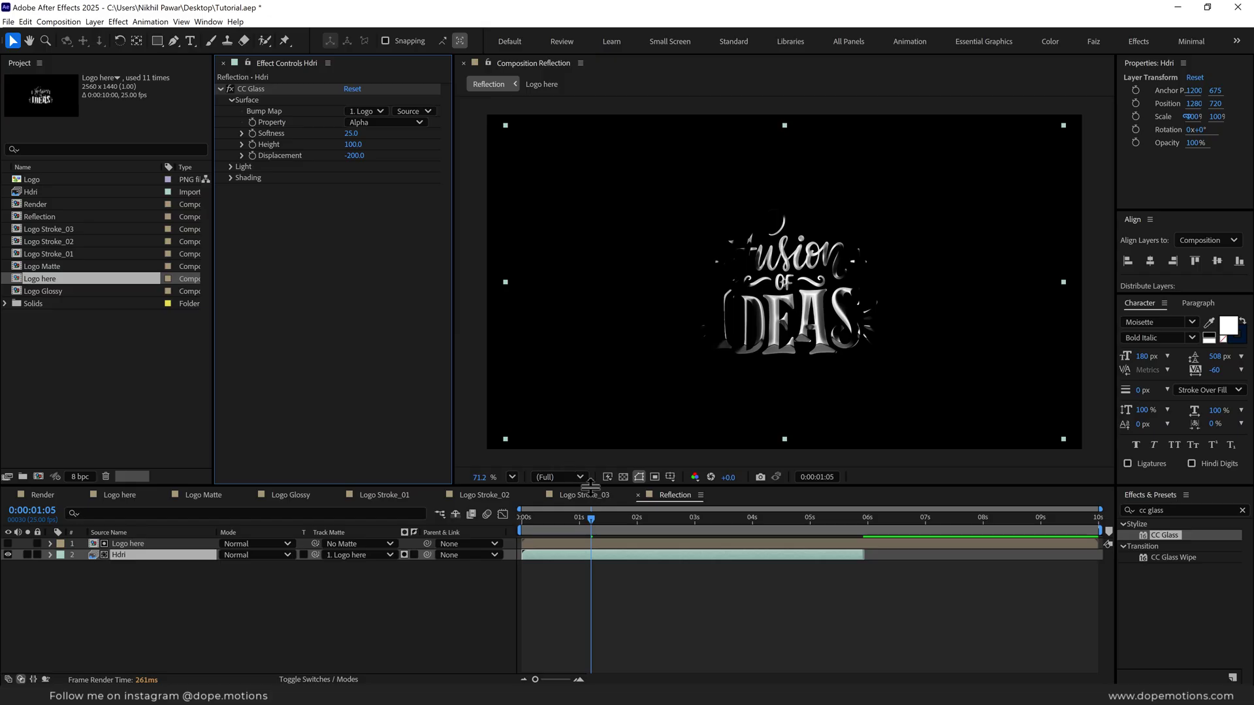
pyautogui.moveTo(597, 515); pyautogui.dragTo(686, 516)
# - Add the CC Blobbylize effect to the Hdri layer after CC Glass
pyautogui.click(231, 167)
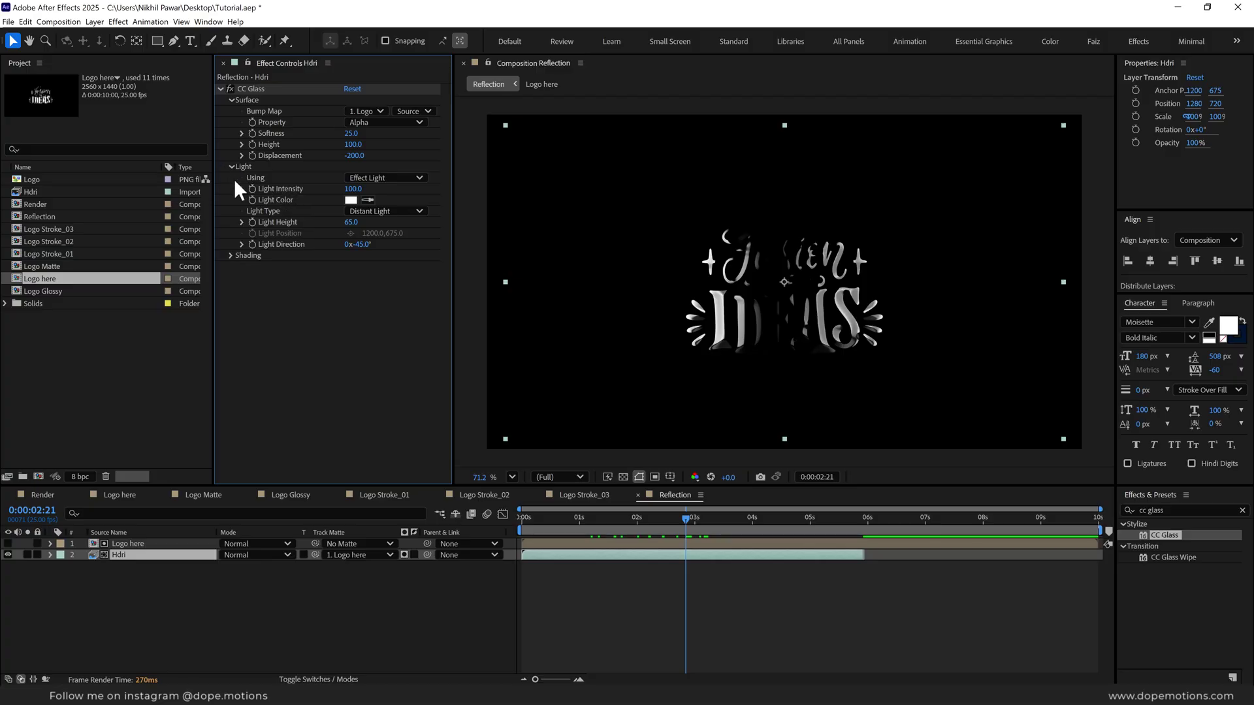
pyautogui.click(158, 551)
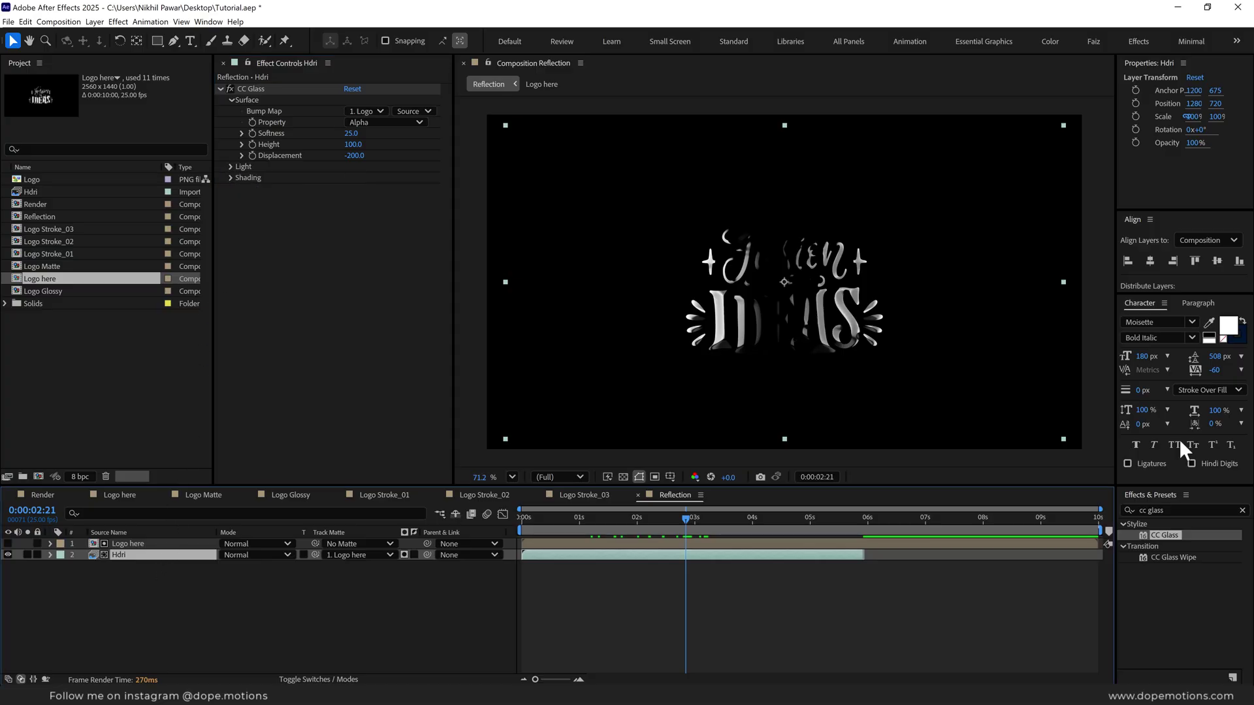
pyautogui.moveTo(1179, 510); pyautogui.dragTo(1160, 510)
pyautogui.press('BackSpace')
pyautogui.press('BackSpace')
pyautogui.press('BackSpace')
pyautogui.press('BackSpace')
pyautogui.write('bl')
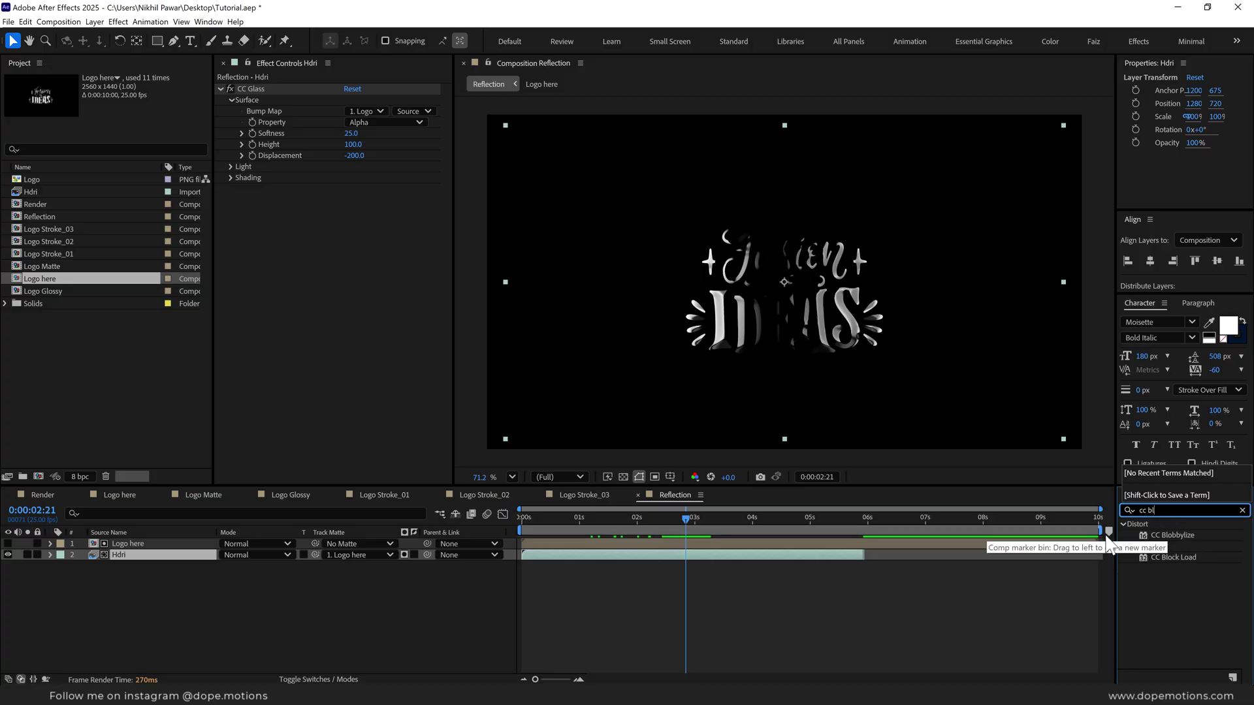
pyautogui.moveTo(1176, 535); pyautogui.dragTo(225, 195)
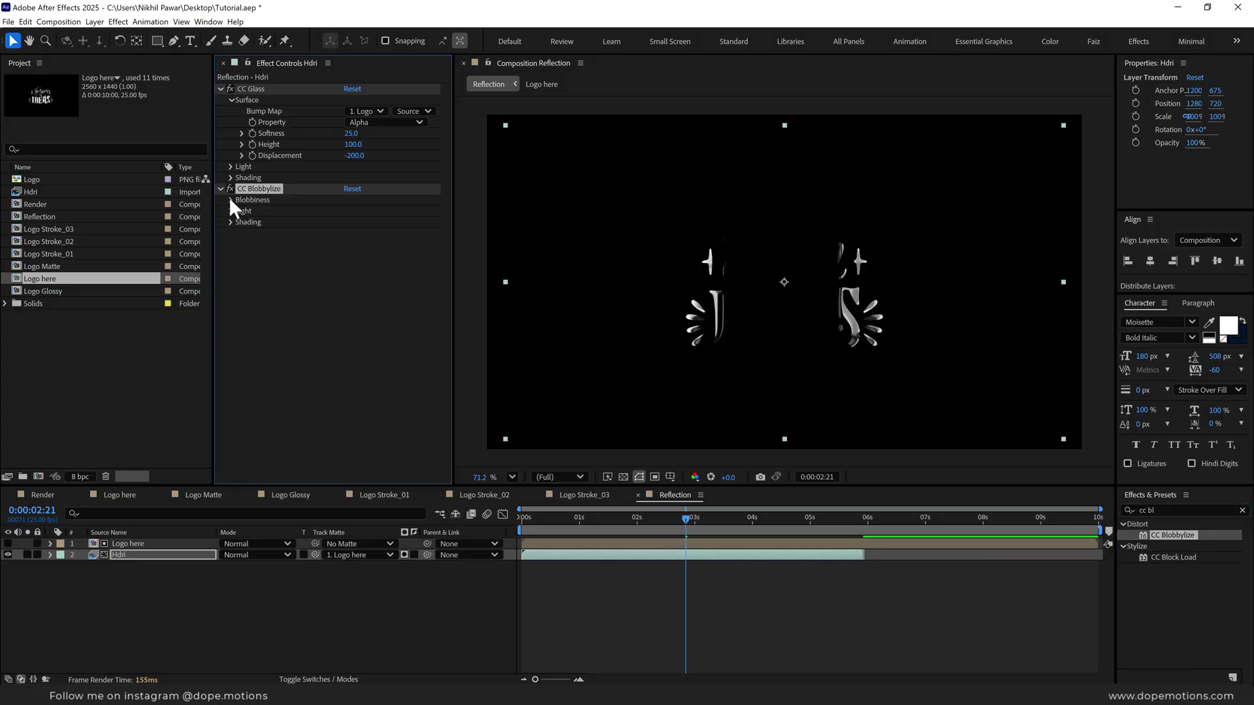
# - Set CC Blobbylize's Blob Layer to Logo here and its Softness to 15, and scrub the Reflection composition to check
pyautogui.click(378, 211)
pyautogui.click(365, 236)
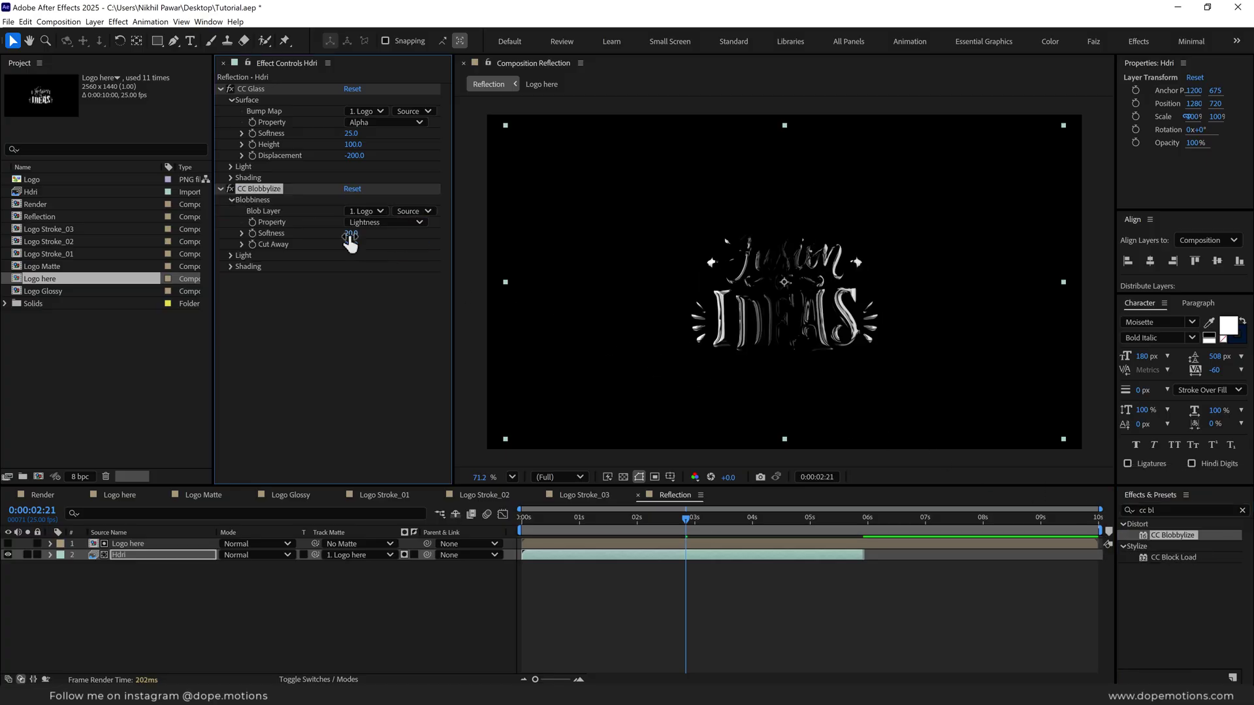
pyautogui.click(351, 233)
pyautogui.write('15')
pyautogui.press('Return')
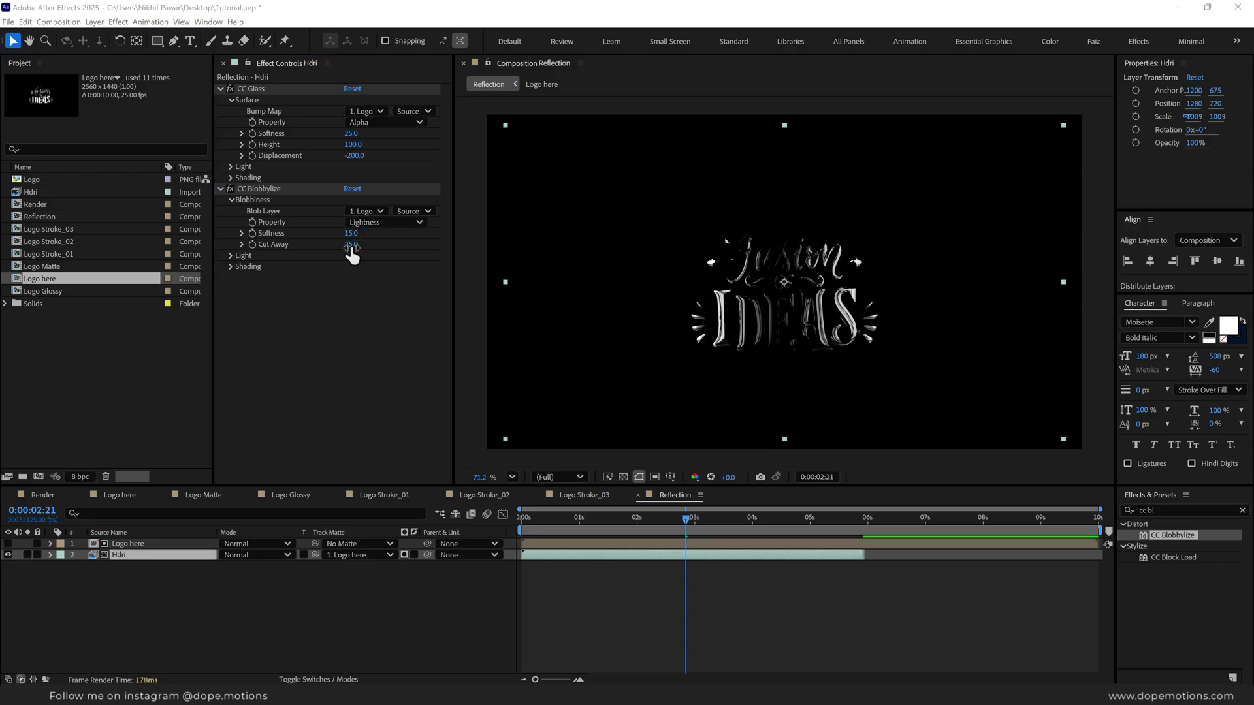
pyautogui.click(348, 324)
pyautogui.moveTo(587, 517); pyautogui.dragTo(806, 505)
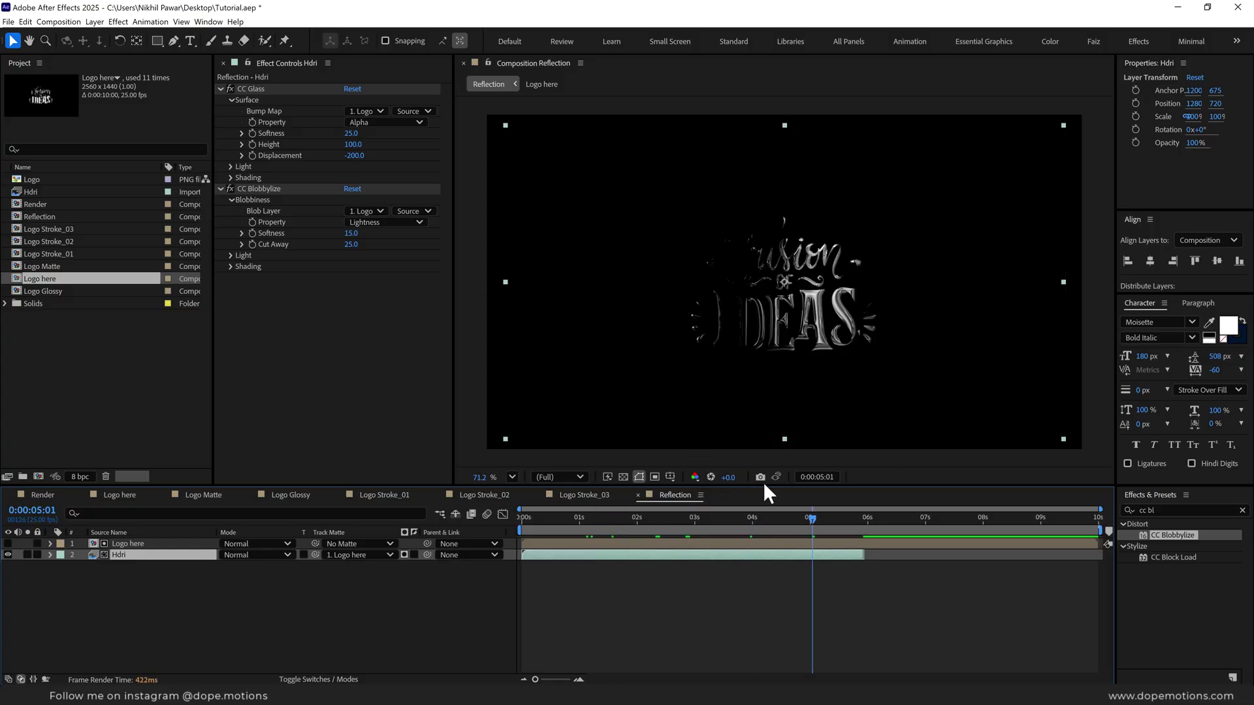
pyautogui.click(558, 565)
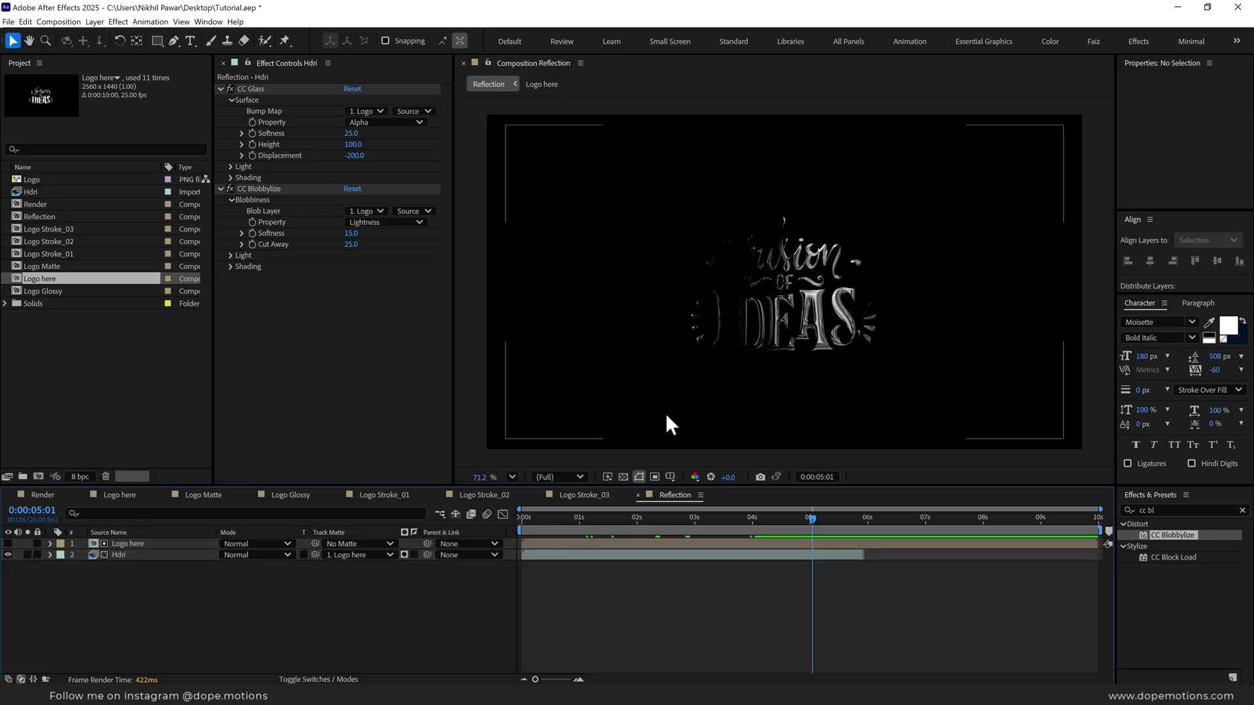
# - Create a new 2560 x 1440, 25 fps, ten-second composition named Animation
pyautogui.click(80, 388)
pyautogui.click(22, 478)
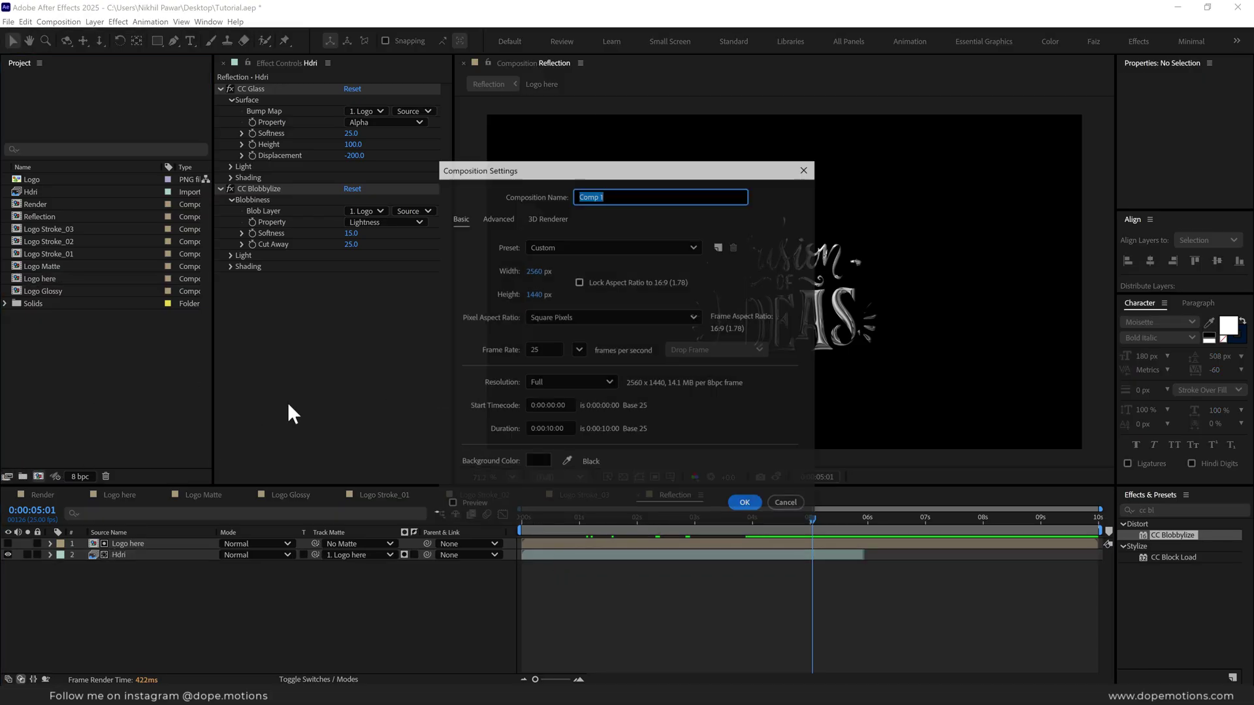
pyautogui.write('Animation')
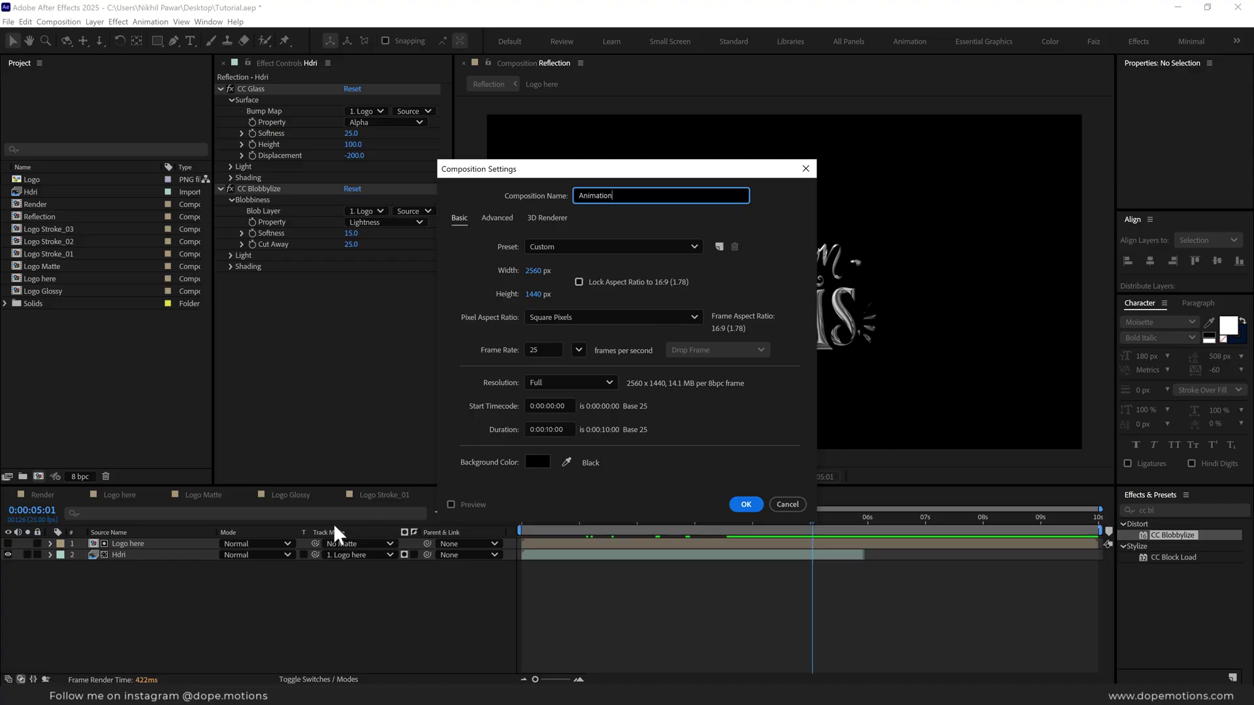
pyautogui.press('Return')
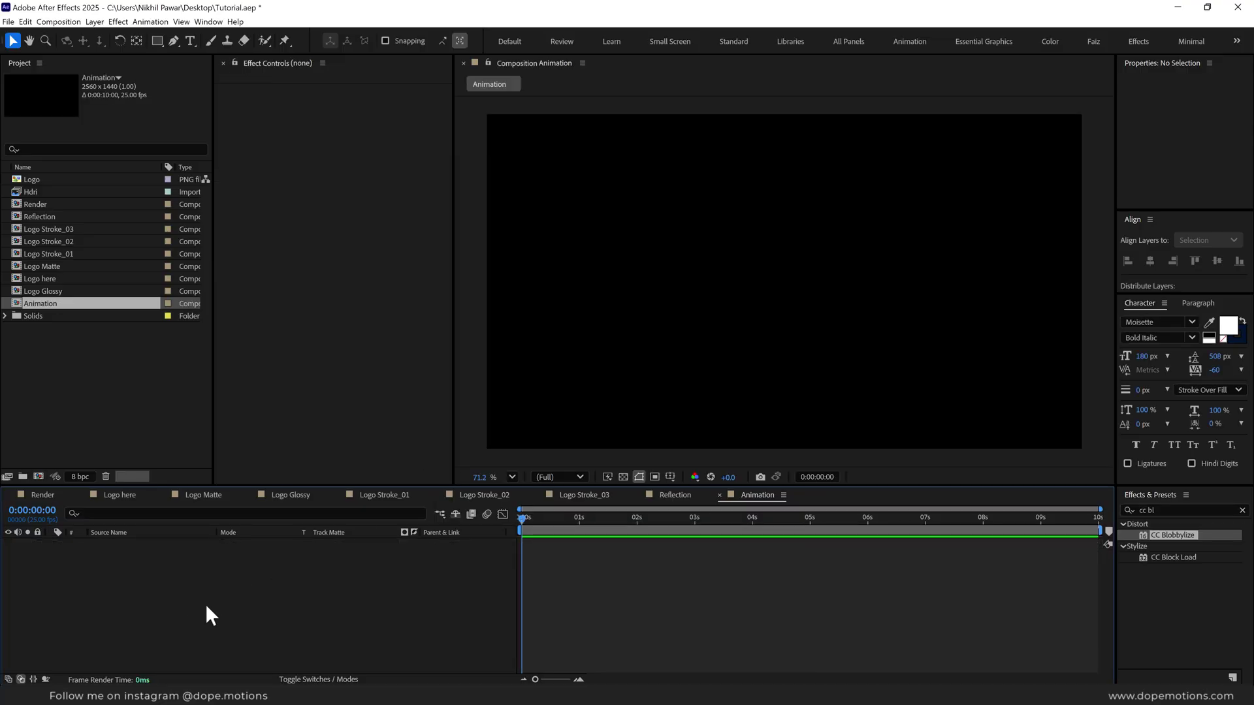
# - Add a black full-size solid named BG to the Animation composition
pyautogui.hotkey('ctrl', 'y')
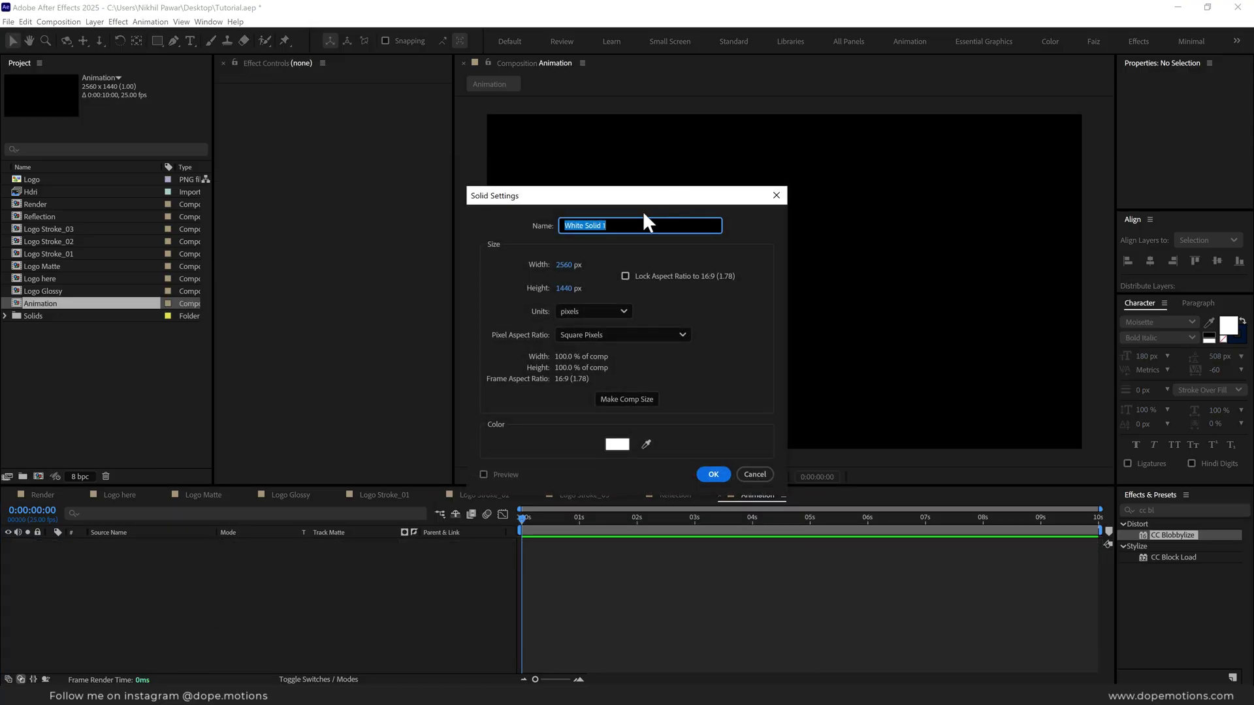
pyautogui.write('BG')
pyautogui.click(618, 444)
pyautogui.click(755, 271)
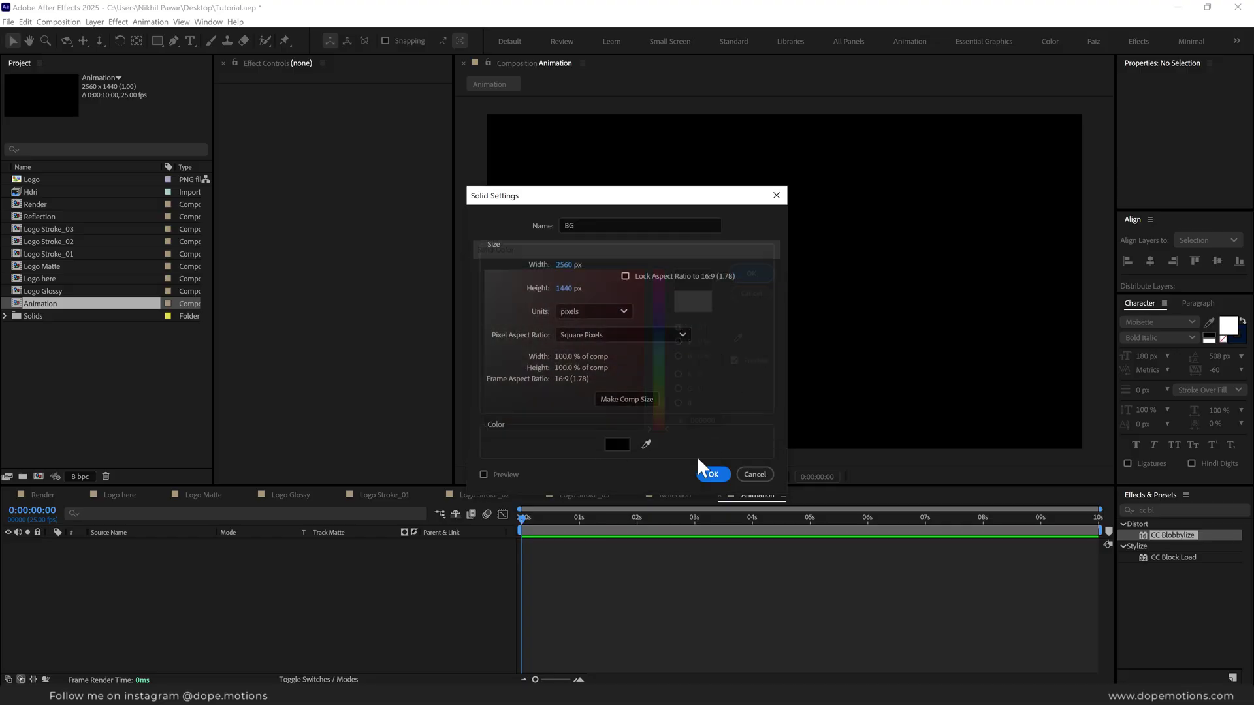
pyautogui.click(711, 474)
# - Place Logo Stroke_02 above BG, with Logo here on top of it as its track matte
pyautogui.click(62, 241)
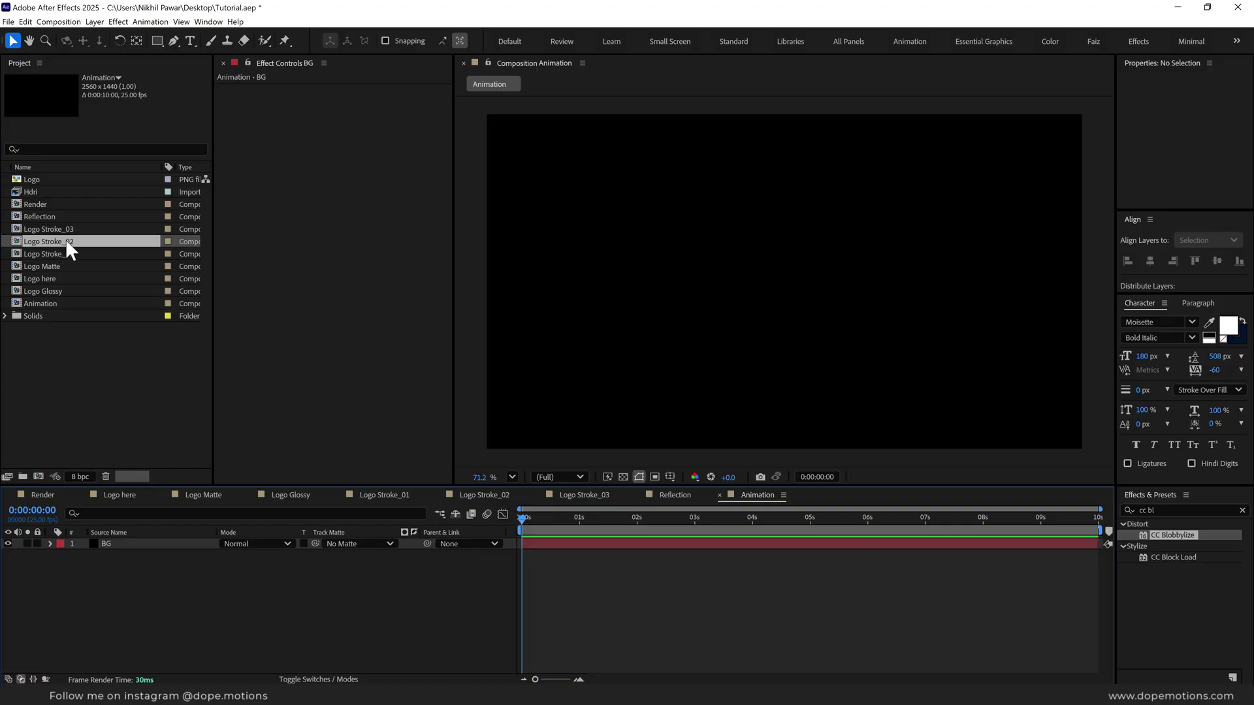
pyautogui.moveTo(67, 241); pyautogui.dragTo(128, 538)
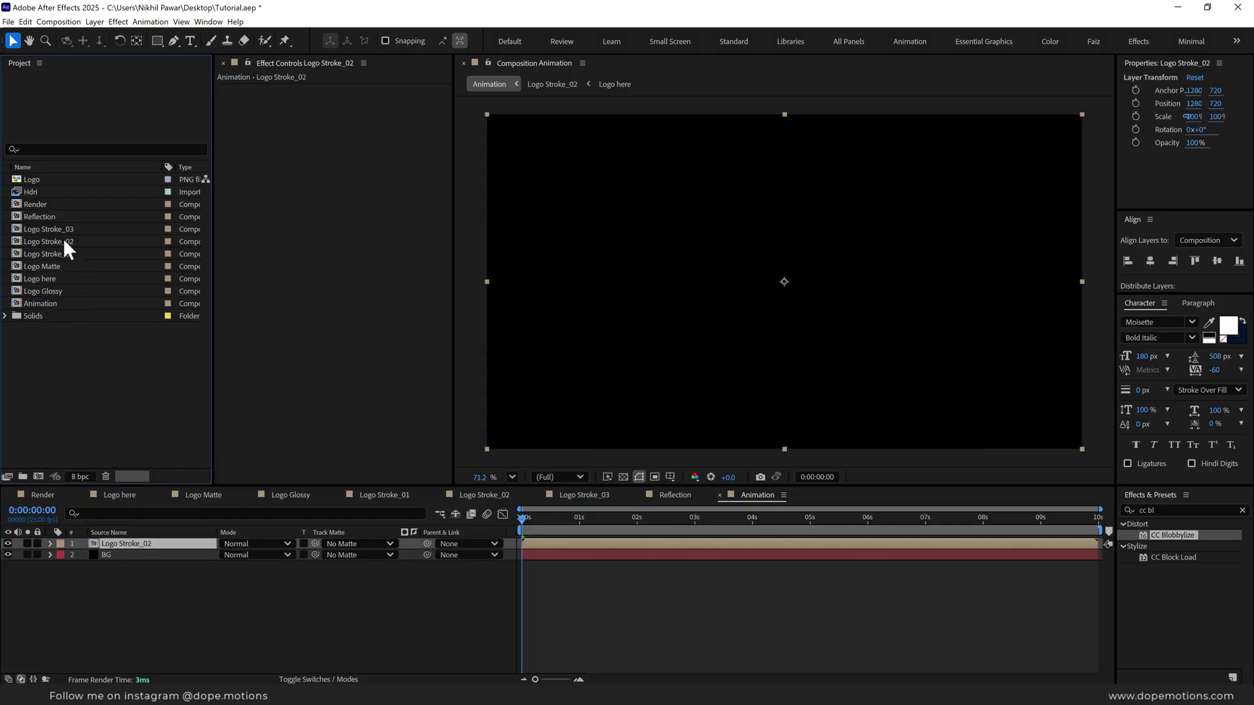
pyautogui.click(52, 278)
pyautogui.moveTo(54, 277); pyautogui.dragTo(135, 541)
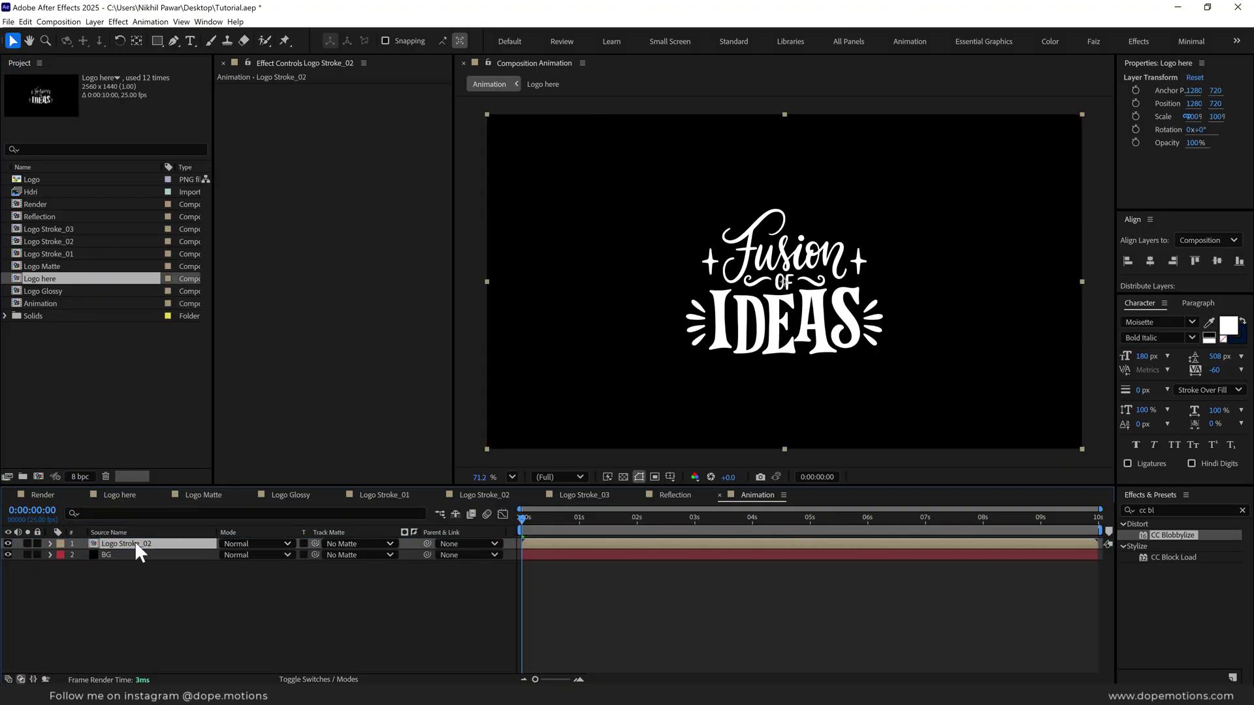
pyautogui.click(339, 555)
pyautogui.click(362, 577)
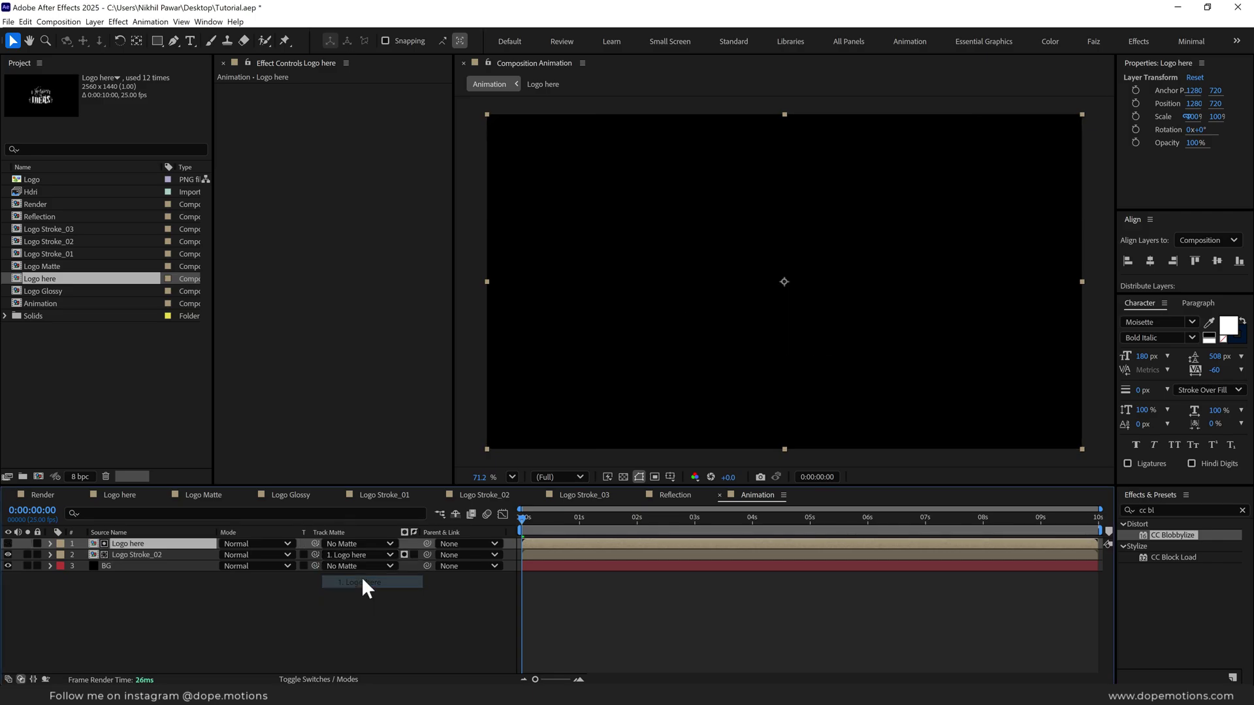
# - Set the blending mode of Logo Stroke_02 to Screen and of Logo here to Add
pyautogui.click(161, 555)
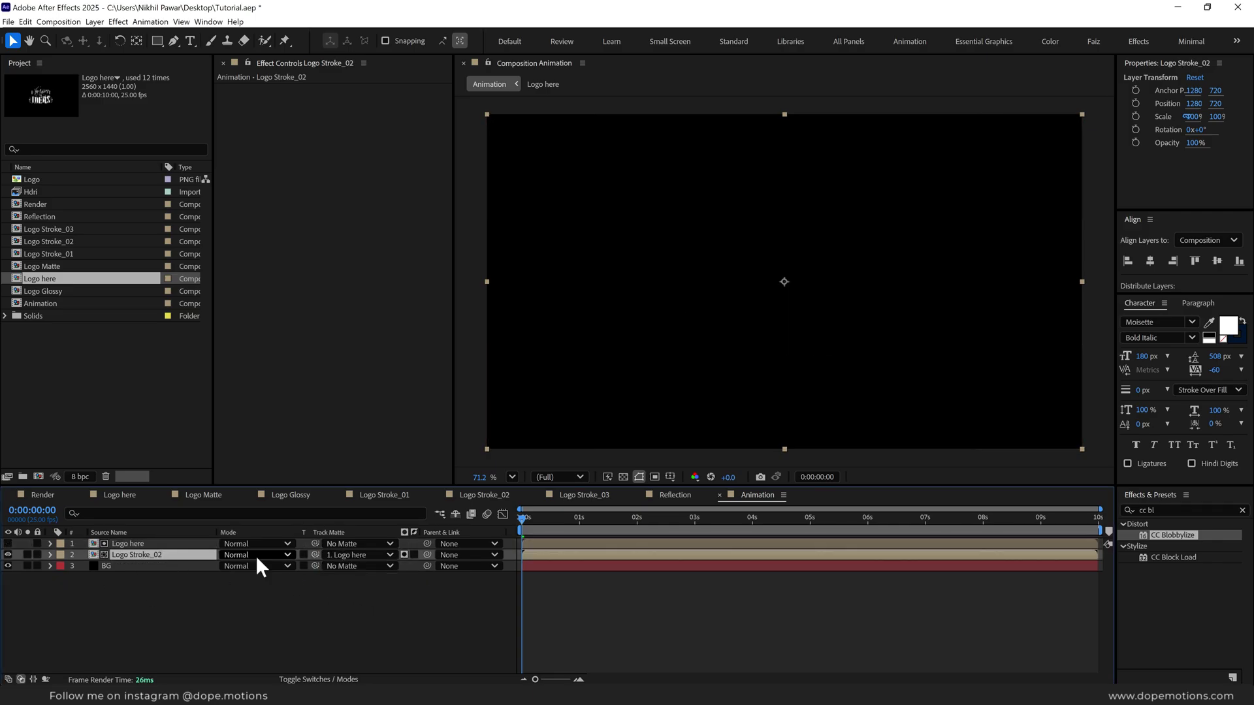
pyautogui.click(276, 554)
pyautogui.click(247, 209)
pyautogui.click(136, 543)
pyautogui.click(238, 543)
pyautogui.click(248, 162)
# - Apply Fast Box Blur to the Logo Stroke_02 layer with a Blur Radius of 10
pyautogui.click(149, 554)
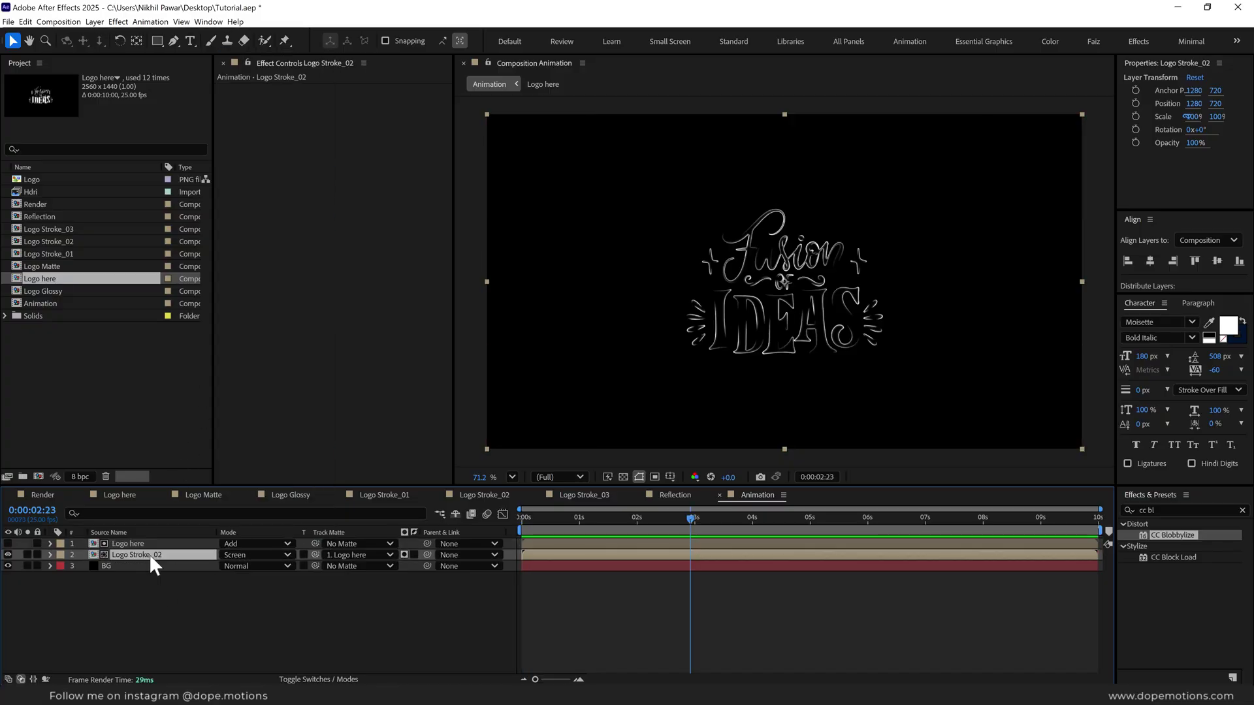
pyautogui.doubleClick(1149, 510)
pyautogui.write('fast')
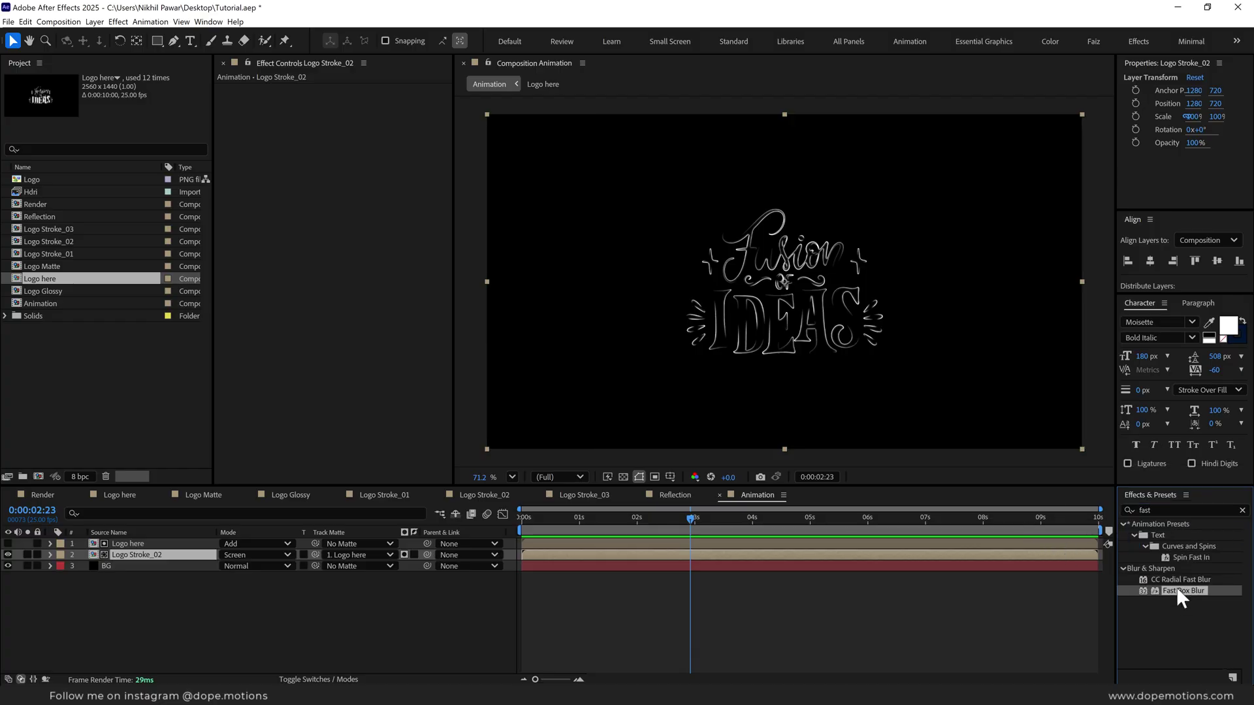
pyautogui.moveTo(1177, 587); pyautogui.dragTo(332, 166)
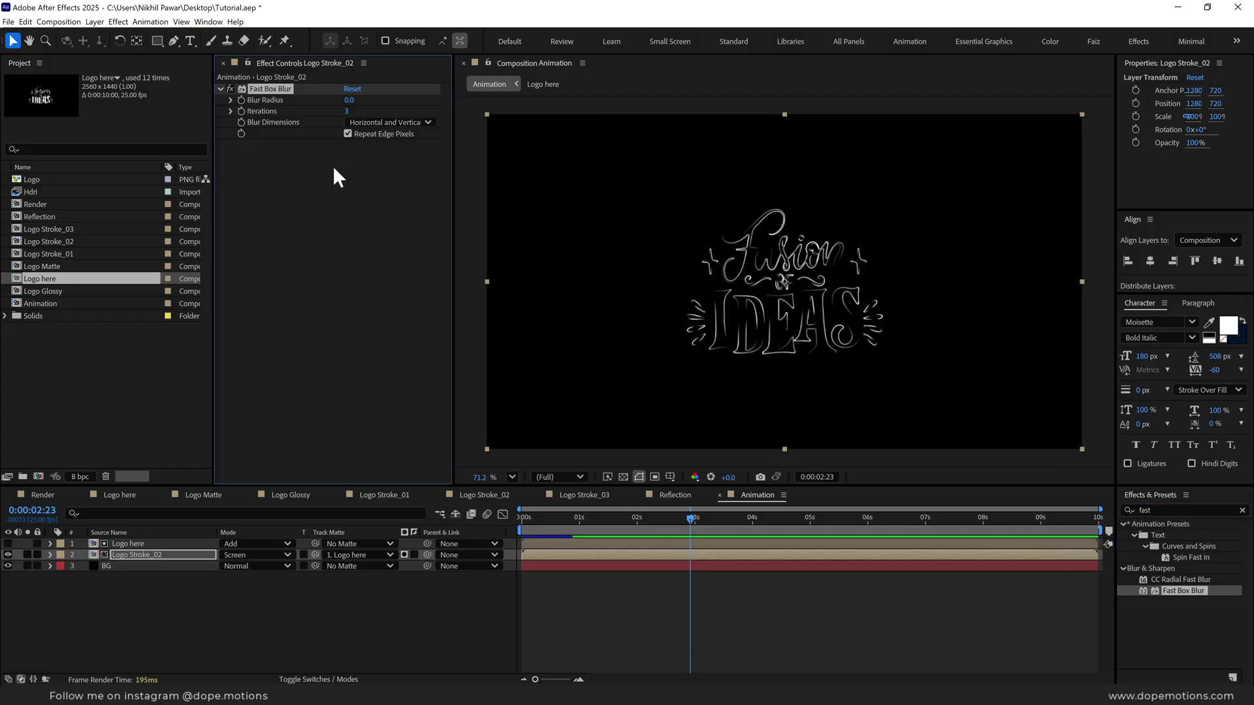
pyautogui.click(349, 100)
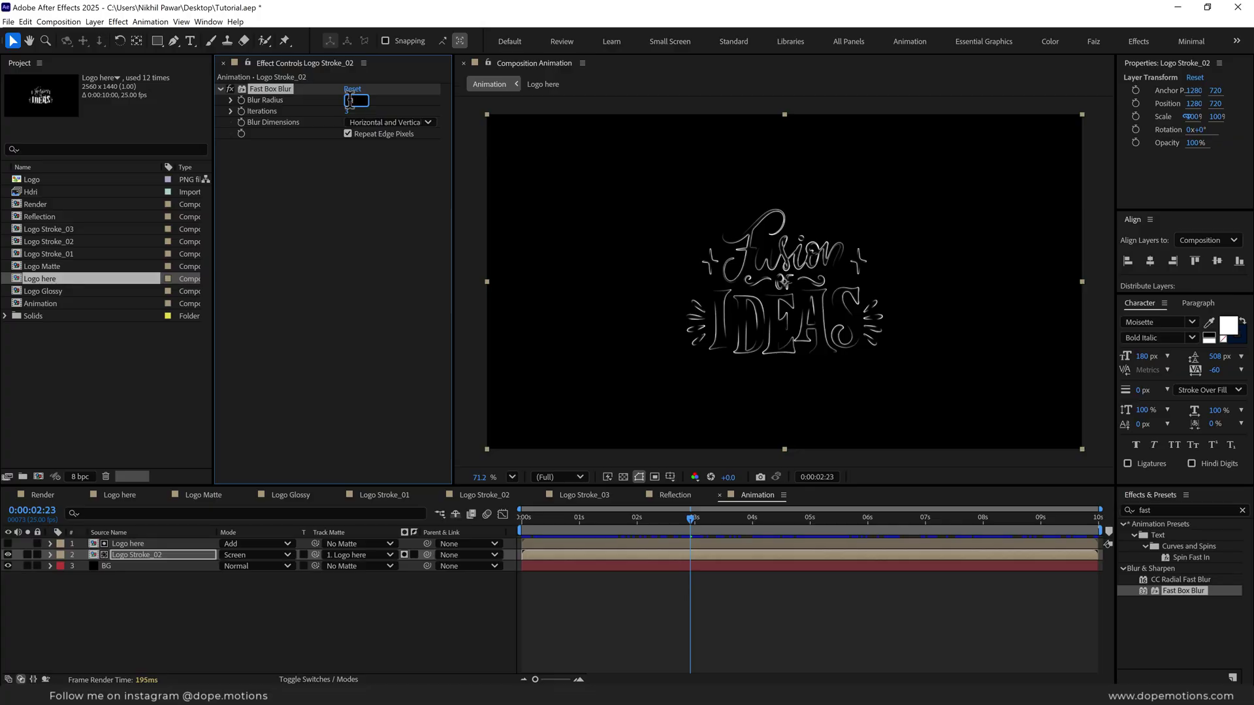
pyautogui.write('10')
pyautogui.press('Return')
# - Apply the Stylize Glow effect to Logo Stroke_02 and invert the layer's track matte
pyautogui.doubleClick(1149, 510)
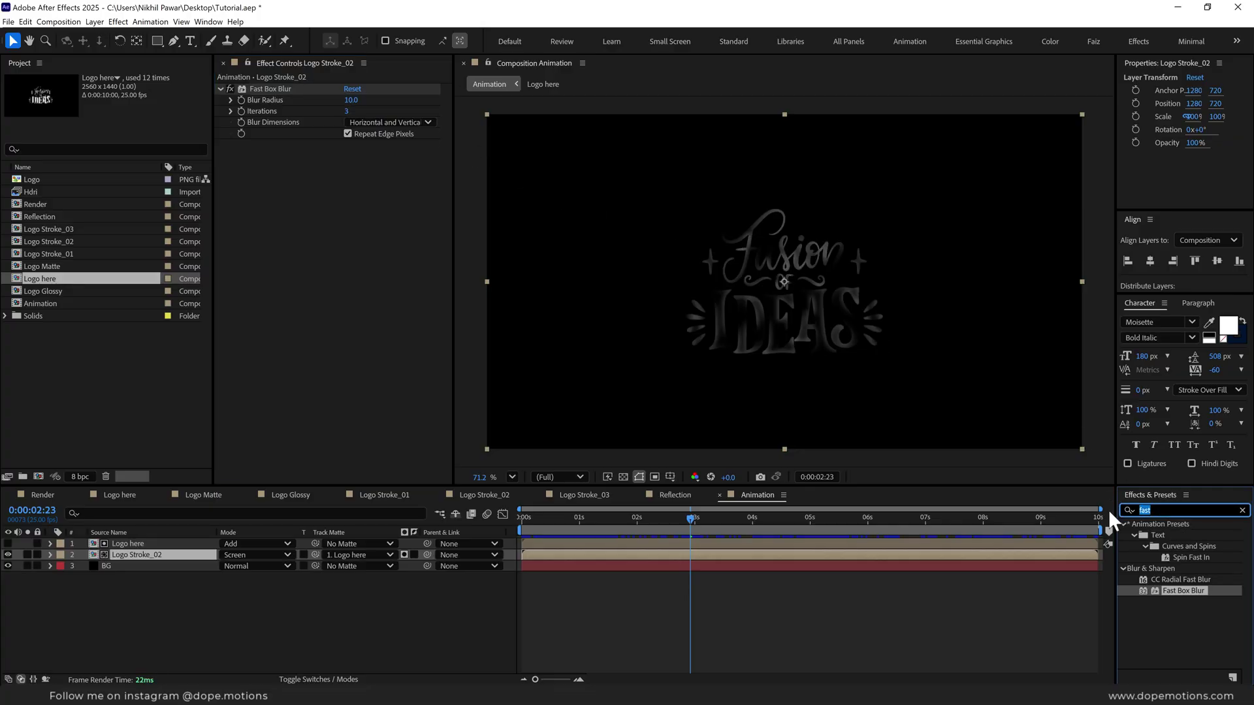
pyautogui.write('glow')
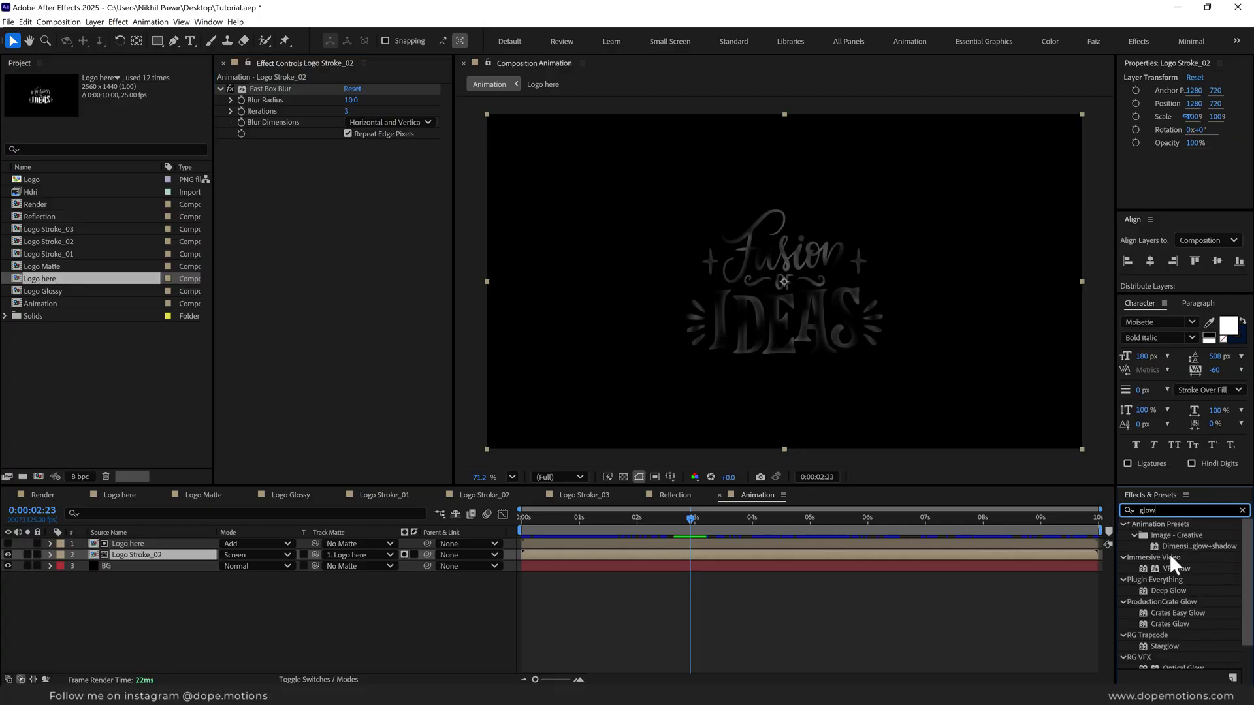
pyautogui.scroll(-3, 1172, 588)
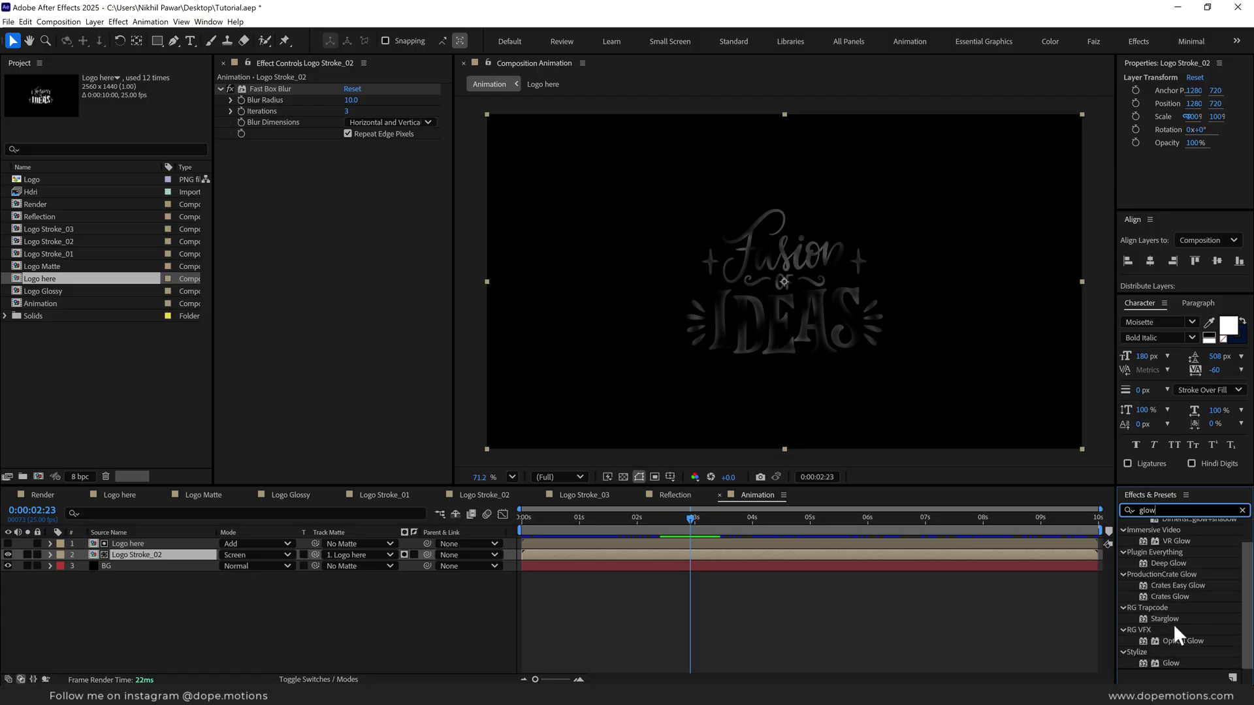
pyautogui.doubleClick(1168, 662)
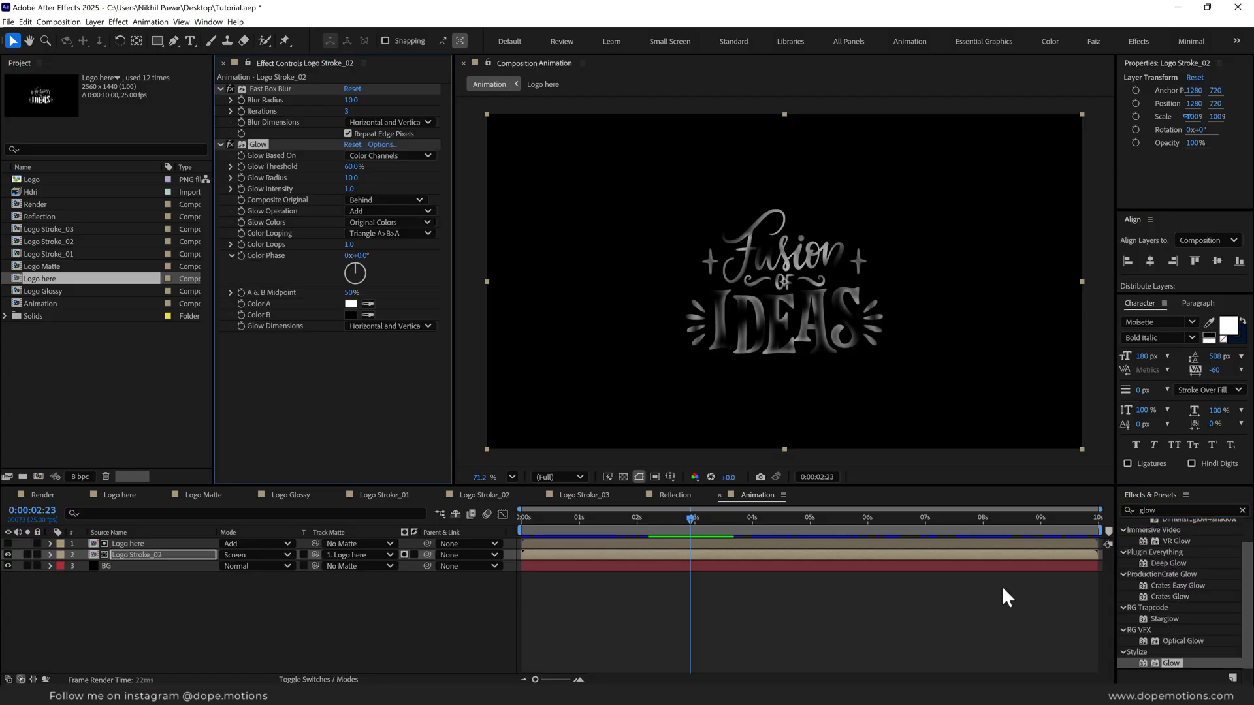
pyautogui.click(185, 552)
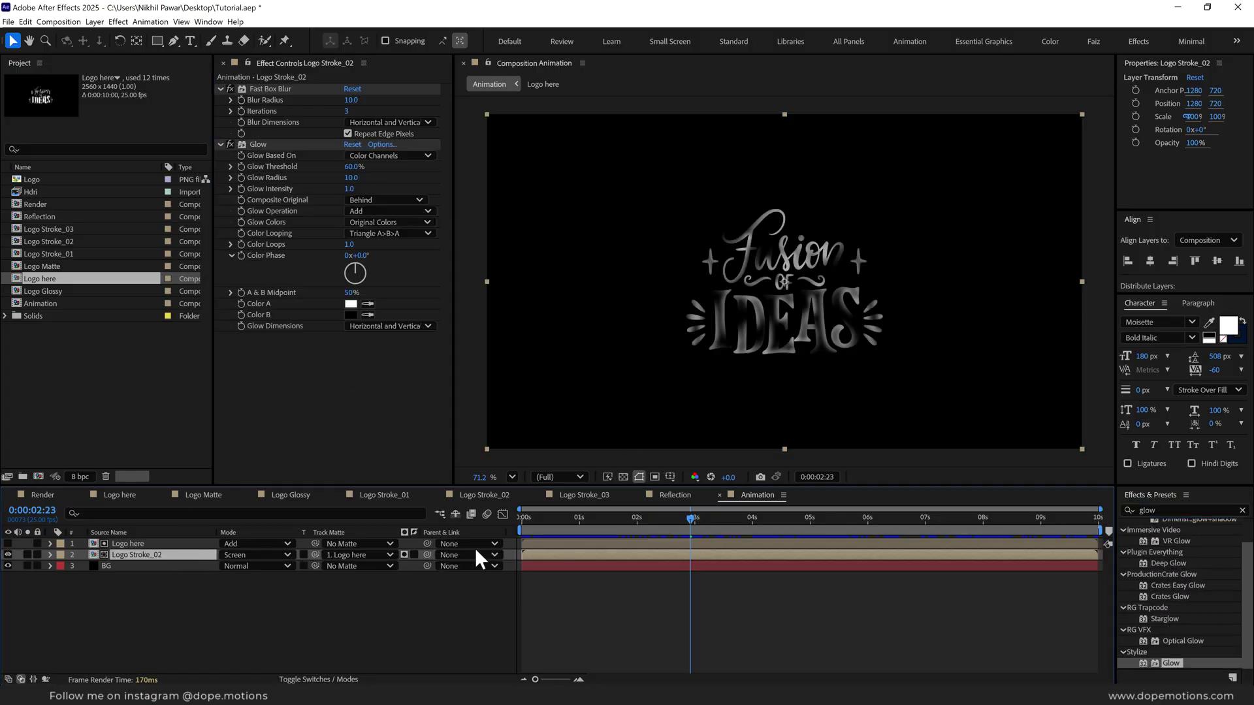
pyautogui.click(415, 555)
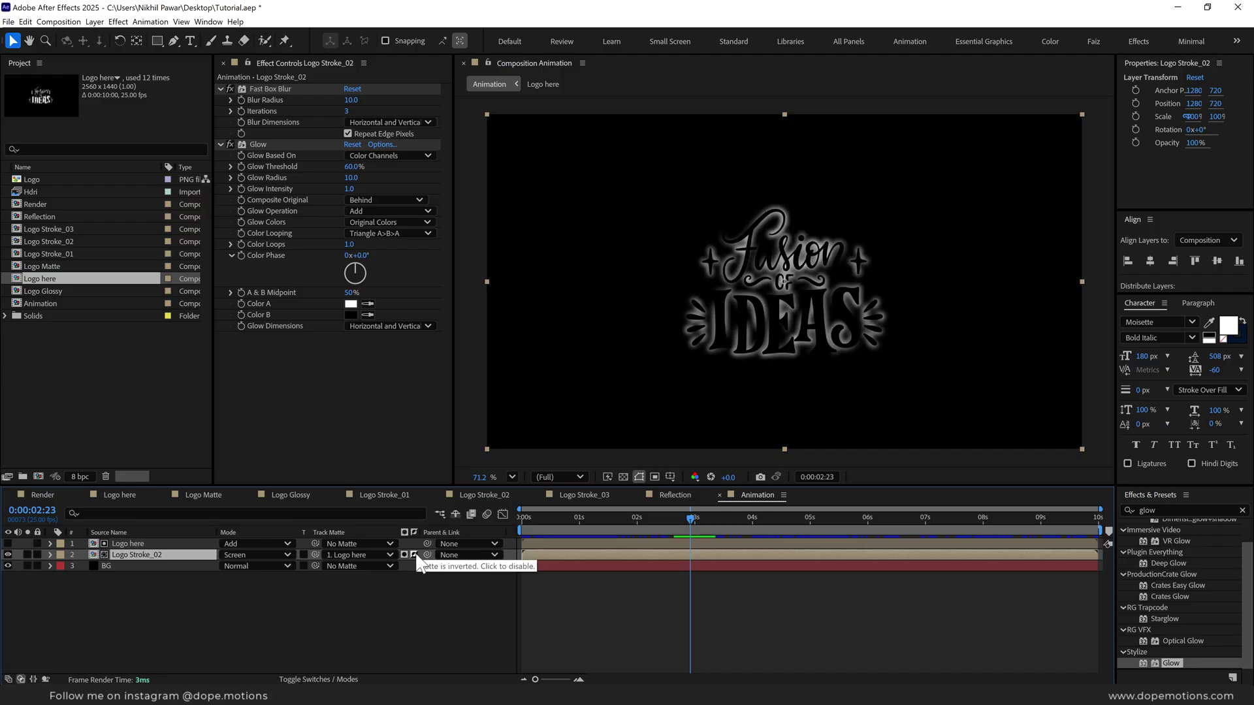
# - Set the Glow Radius on Logo Stroke_02 to 300 and scrub through the animation to check the glow
pyautogui.click(351, 178)
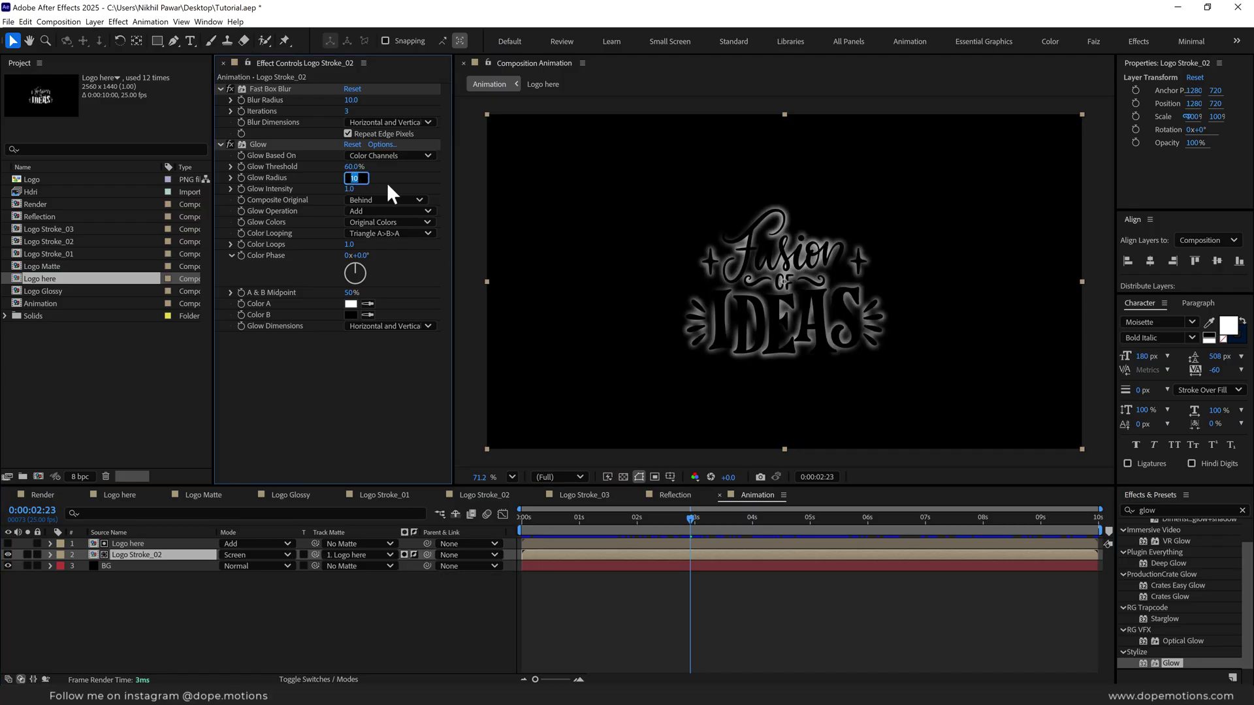
pyautogui.write('300')
pyautogui.press('Return')
pyautogui.moveTo(547, 518); pyautogui.dragTo(884, 523)
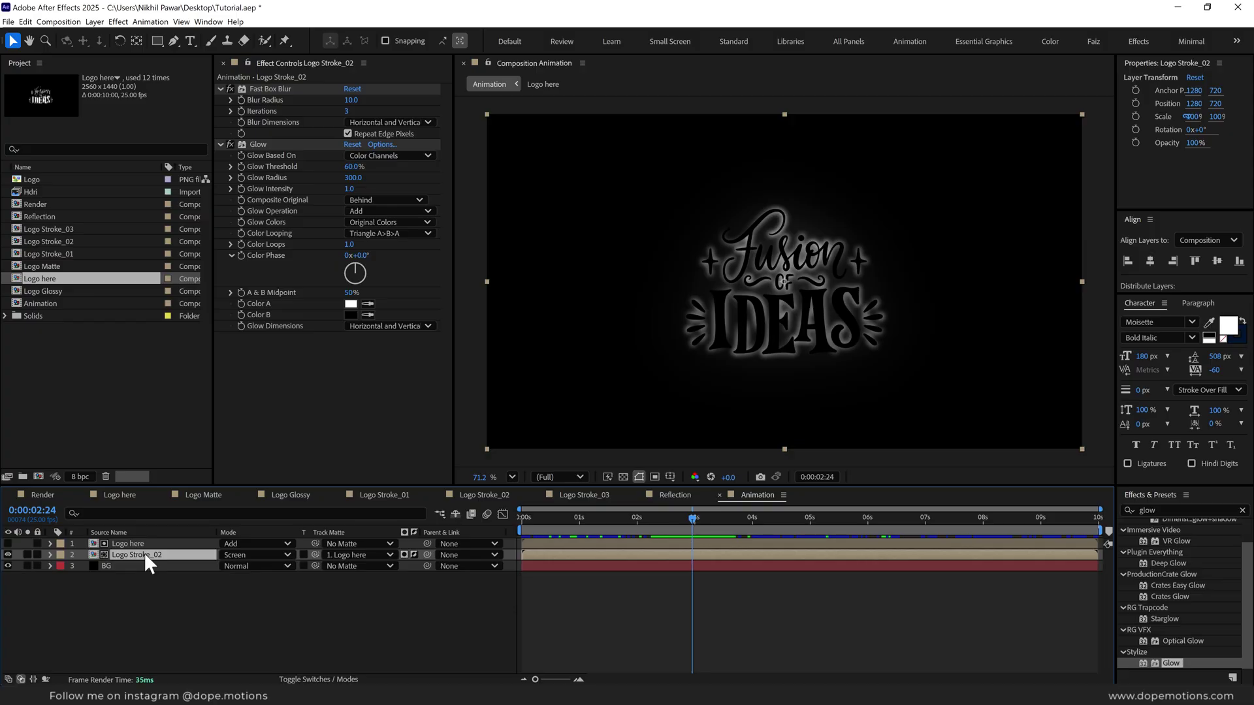
# - Duplicate Logo Stroke_02, move the copy above Logo here and set its blending mode to Add
pyautogui.hotkey('ctrl', 'd')
pyautogui.moveTo(143, 558); pyautogui.dragTo(139, 539)
pyautogui.click(245, 543)
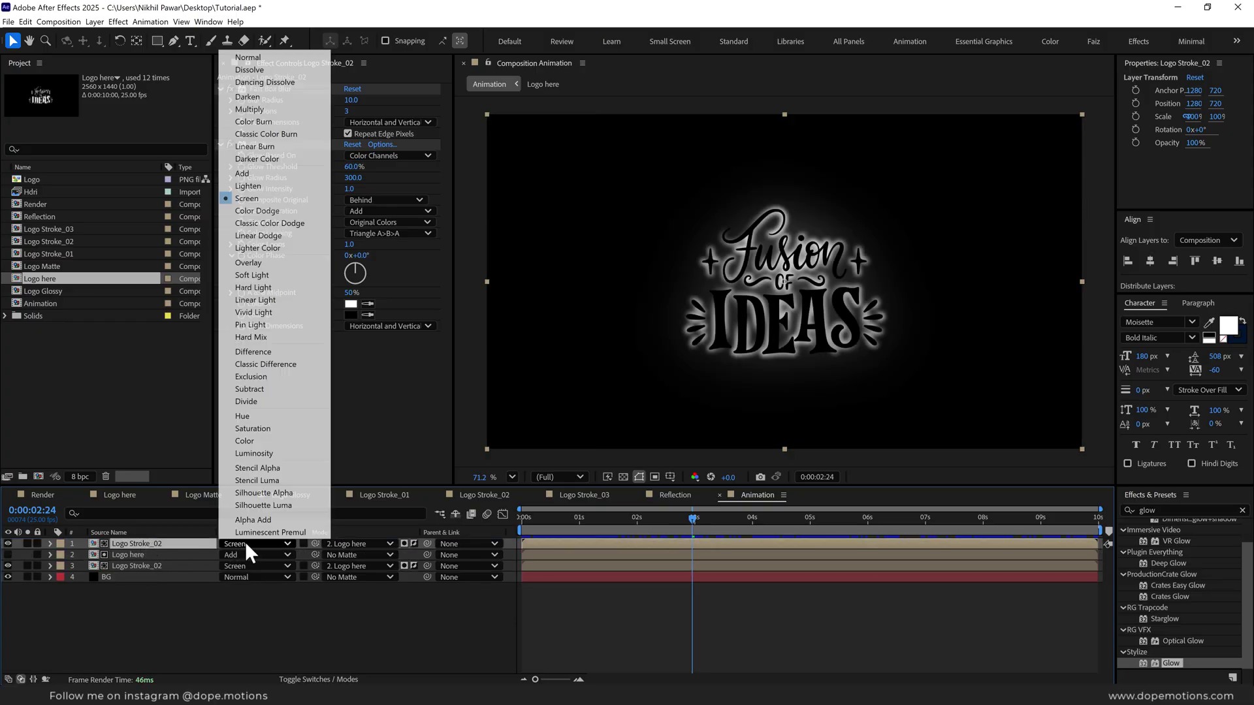
pyautogui.click(243, 173)
# - On the uppermost Logo Stroke_02 layer, remove Fast Box Blur, duplicate Glow and set the copy's Glow Radius to 450
pyautogui.press('Delete')
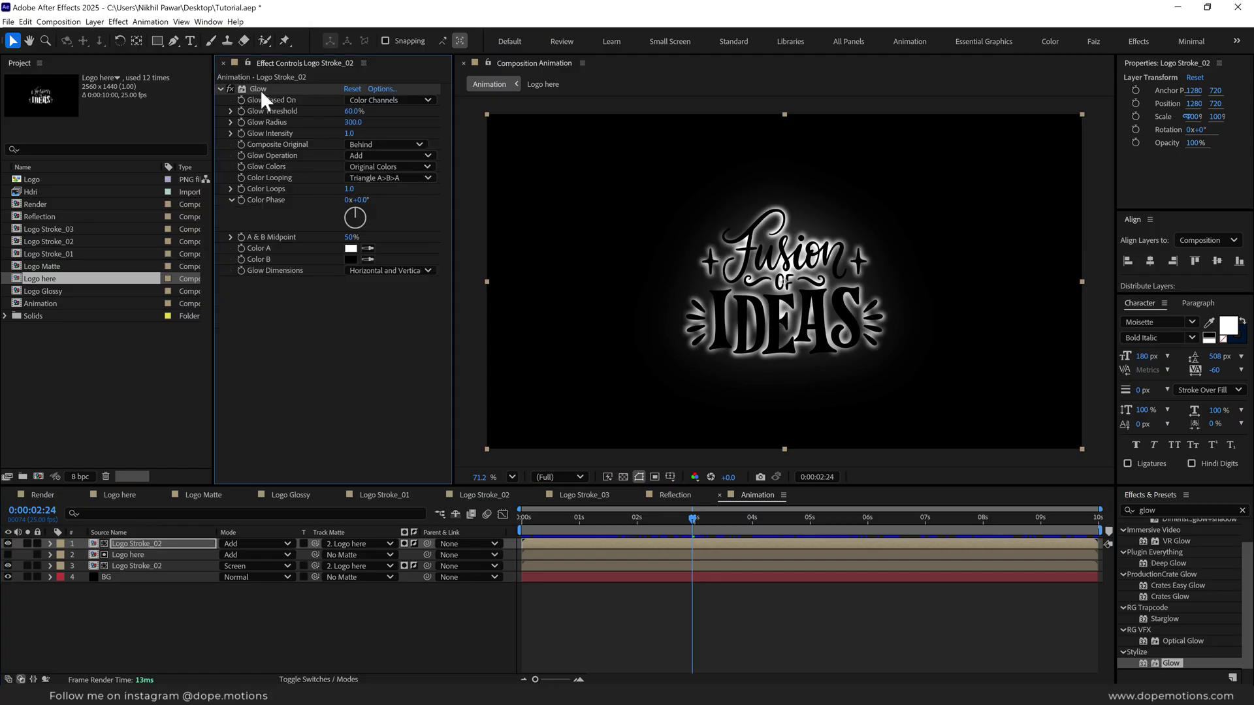
pyautogui.click(263, 87)
pyautogui.hotkey('ctrl', 'd')
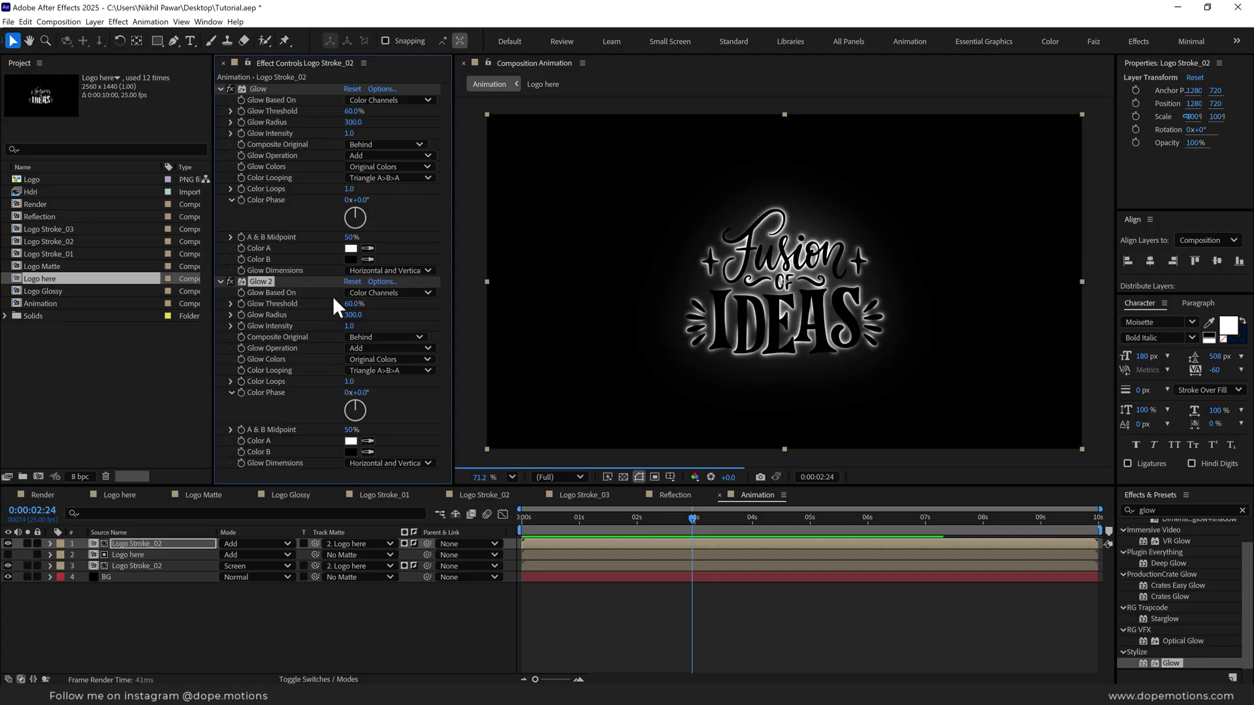
pyautogui.click(352, 315)
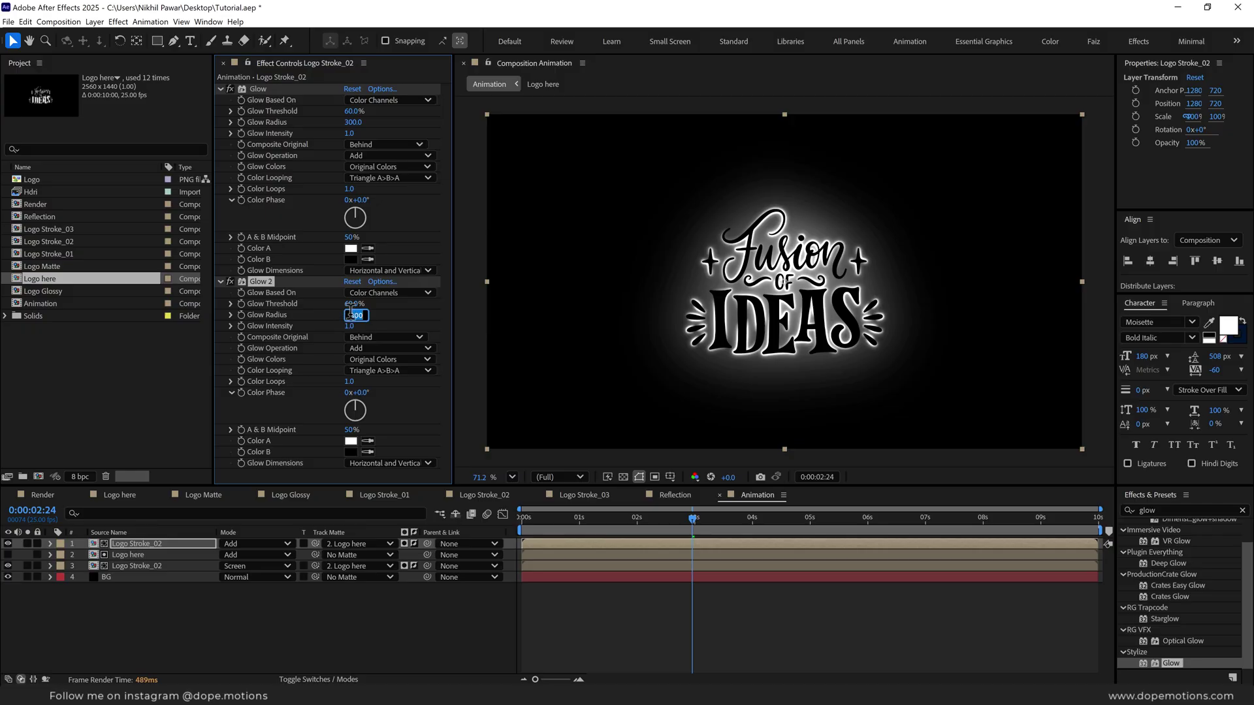
pyautogui.write('450')
pyautogui.press('Return')
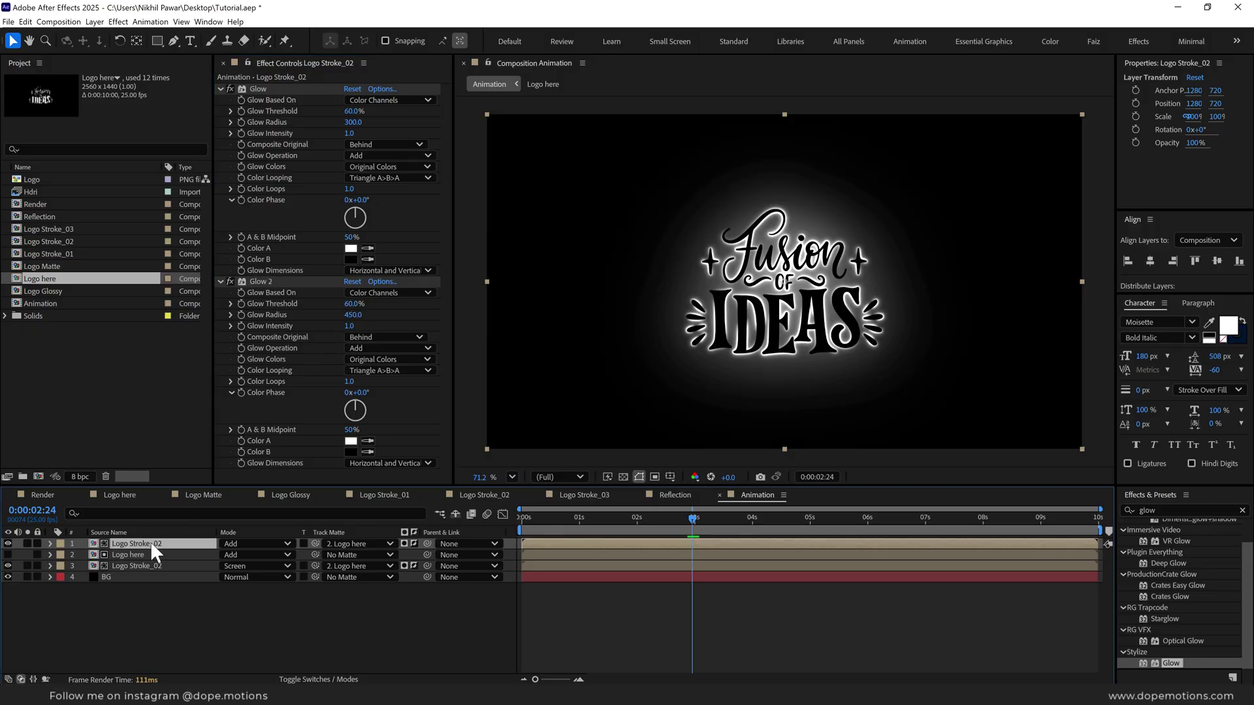
# - Set the opacity of the uppermost Logo Stroke_02 layer to 50%
pyautogui.press('t')
pyautogui.click(228, 555)
pyautogui.write('50')
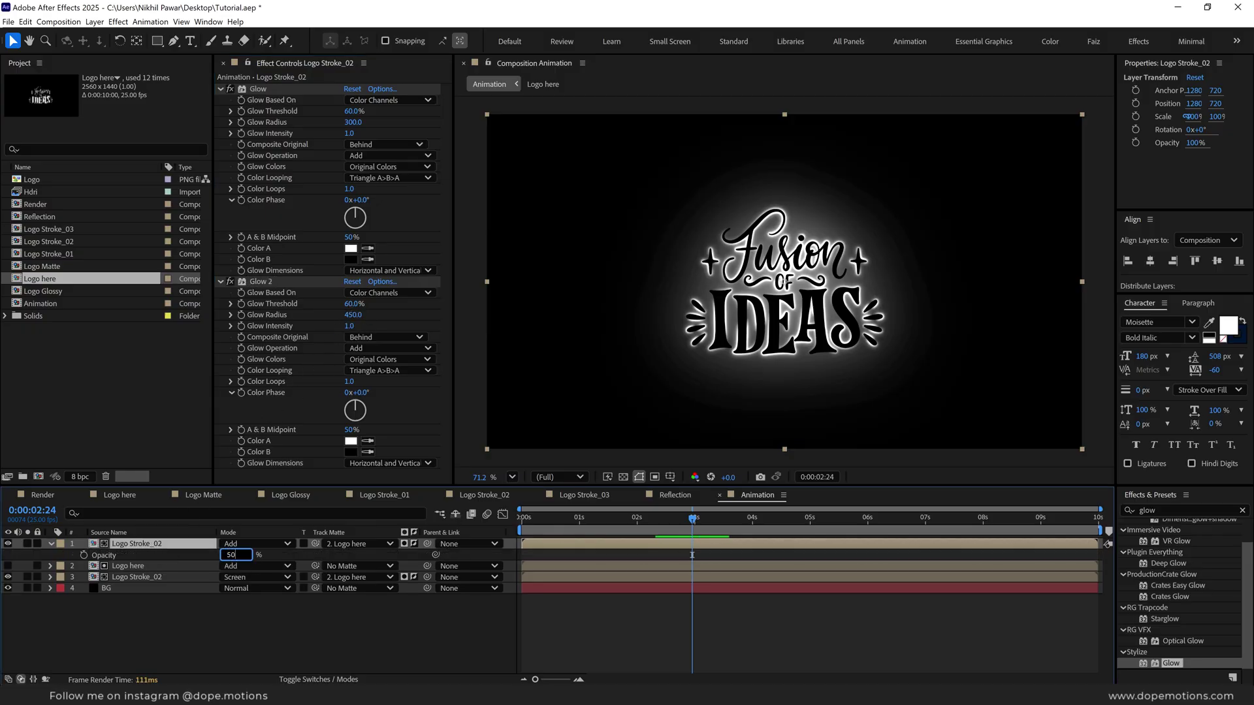
pyautogui.press('Return')
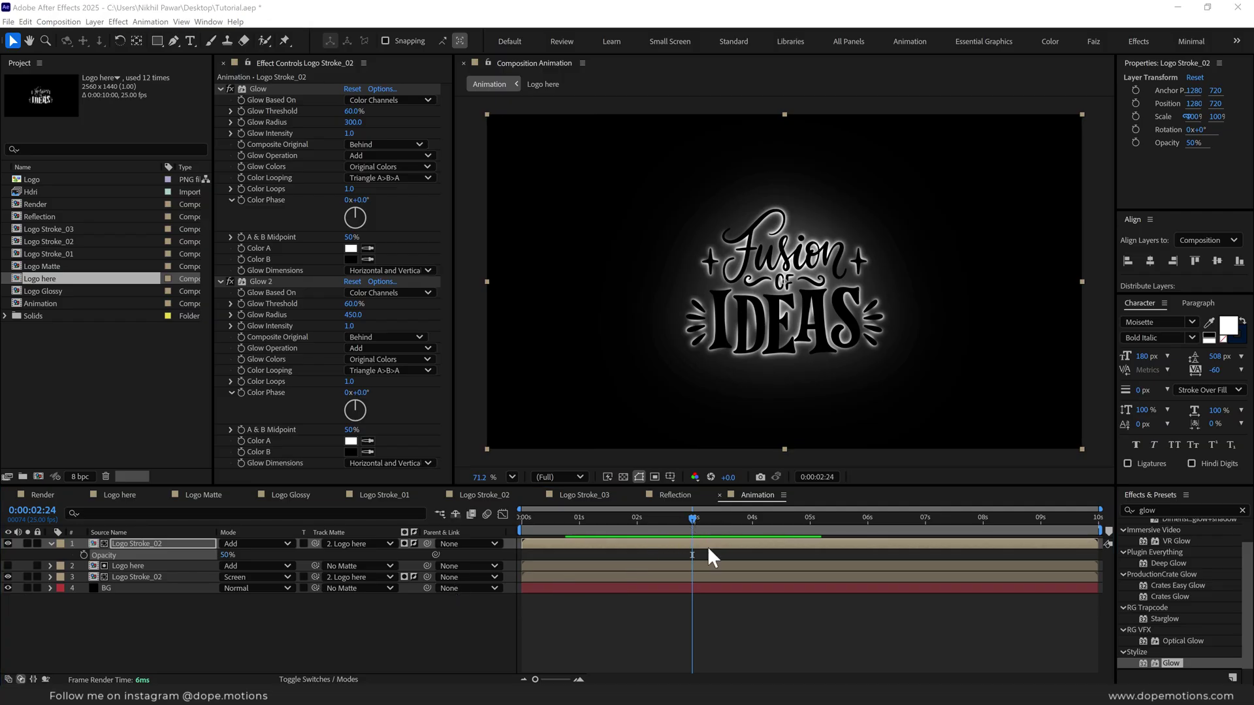
# - Fade out both Logo Stroke_02 layers with opacity keyframes, starting at 4 seconds and reaching 0% at 5 seconds
pyautogui.click(751, 520)
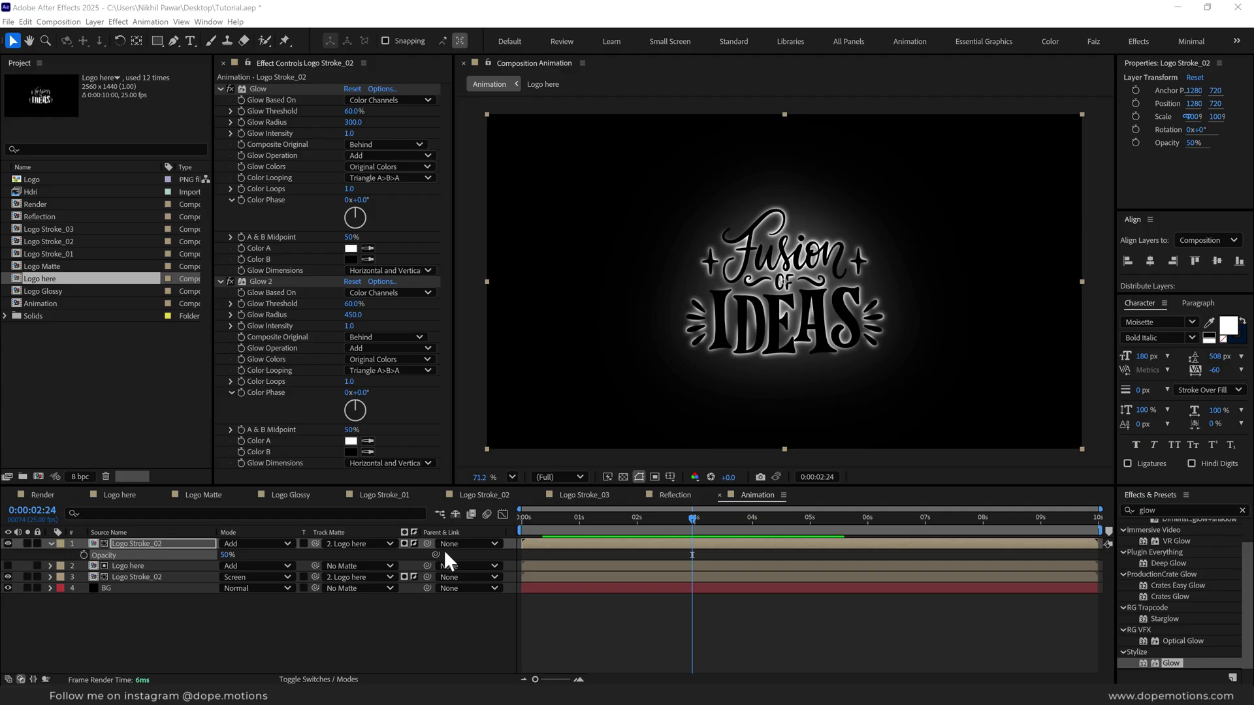
pyautogui.click(136, 578)
pyautogui.keyDown('ctrl'); pyautogui.click(159, 545); pyautogui.keyUp('ctrl')
pyautogui.press('t')
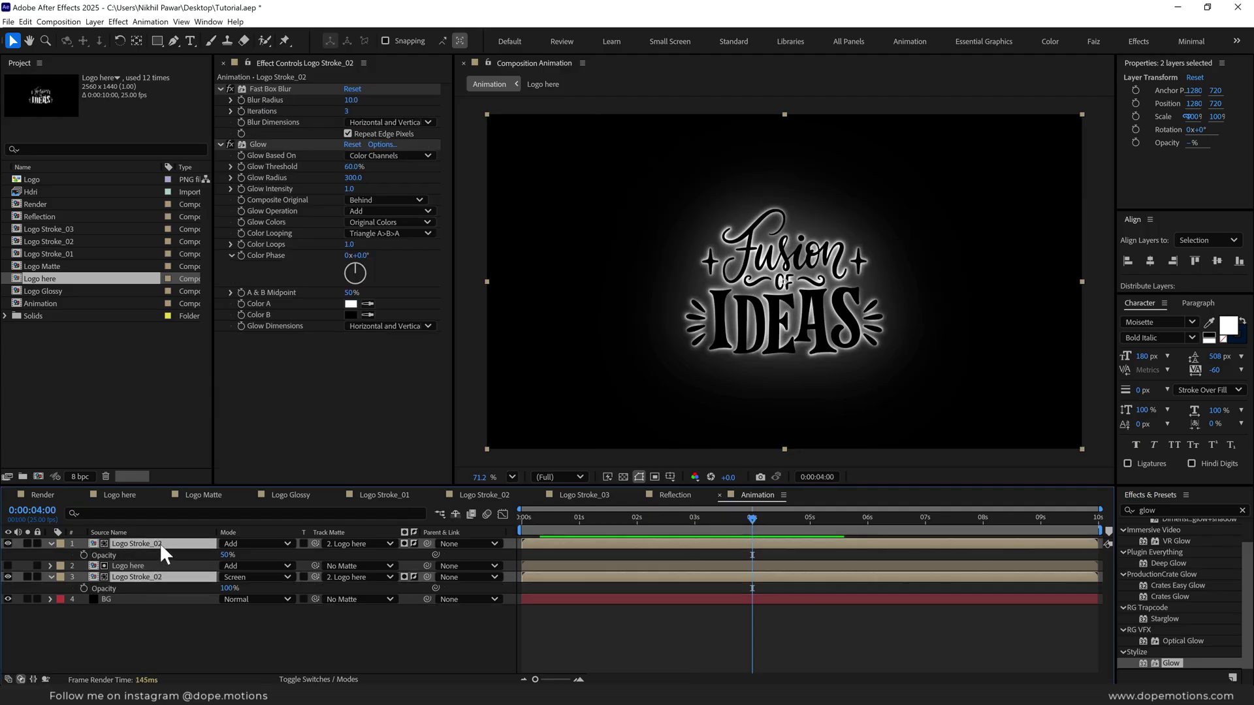
pyautogui.click(84, 554)
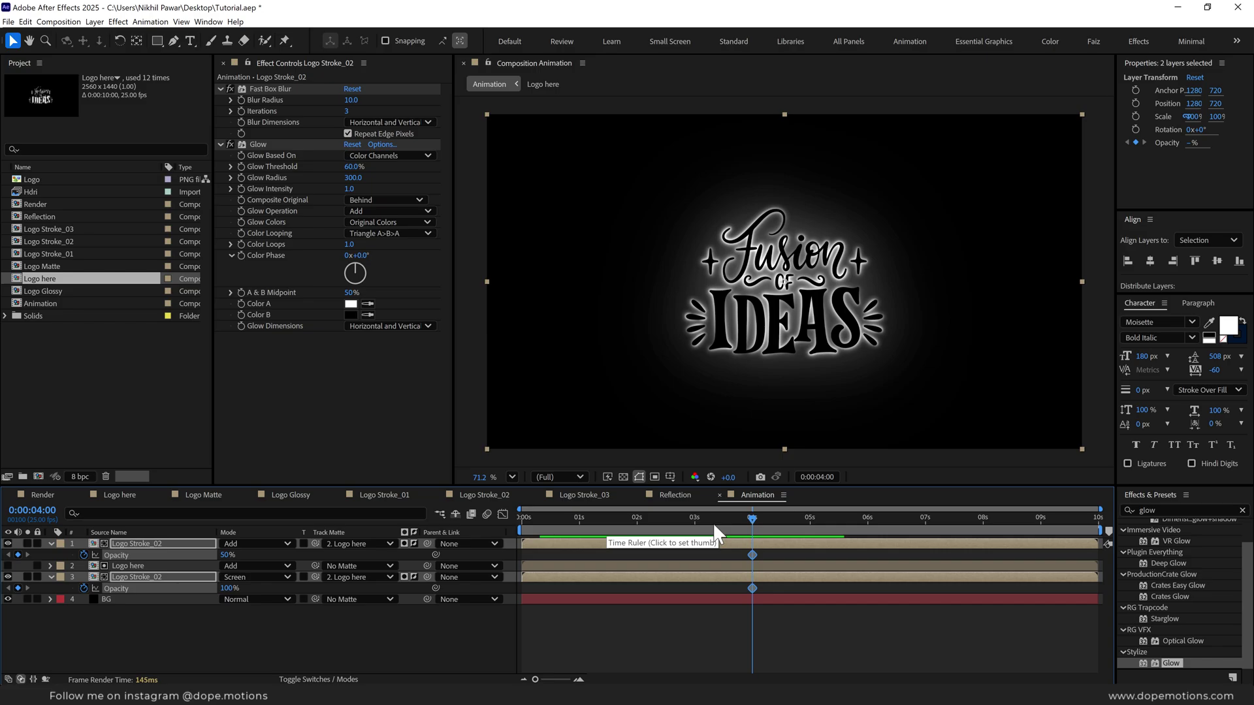
pyautogui.click(812, 532)
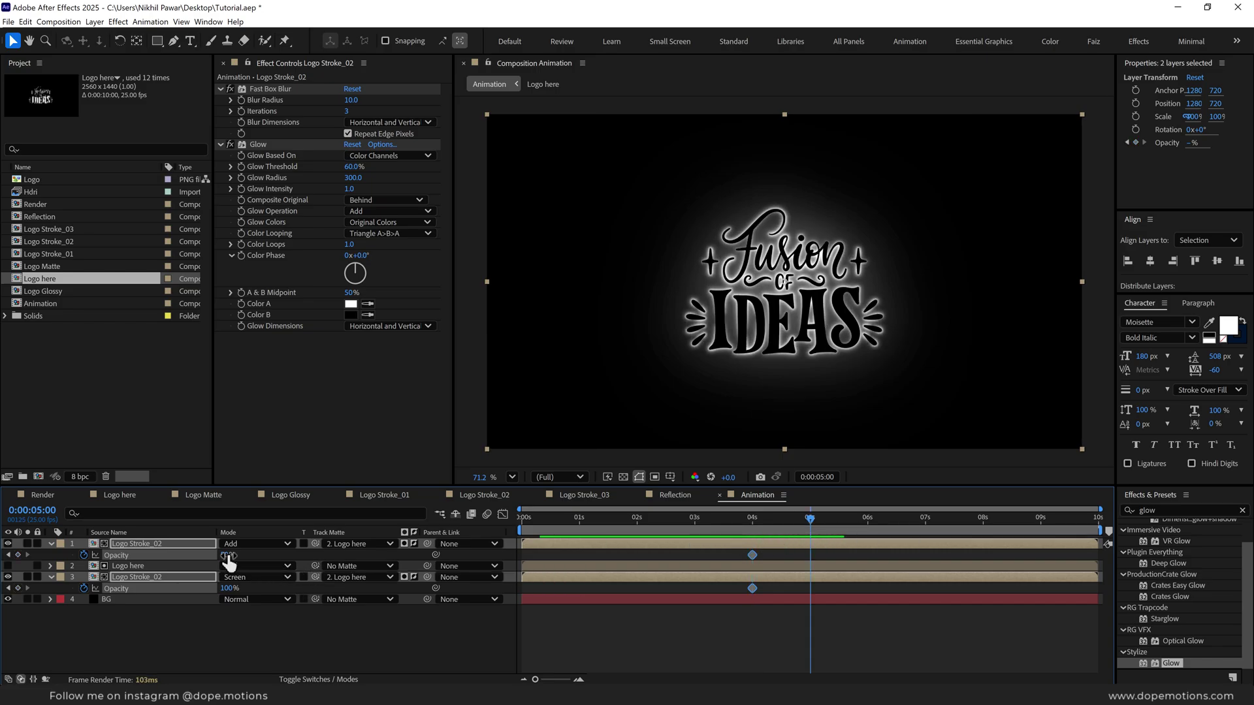
pyautogui.moveTo(229, 562); pyautogui.dragTo(139, 570)
# - Reveal the opacity of the Logo here layer and give the layer a blue label
pyautogui.click(140, 567)
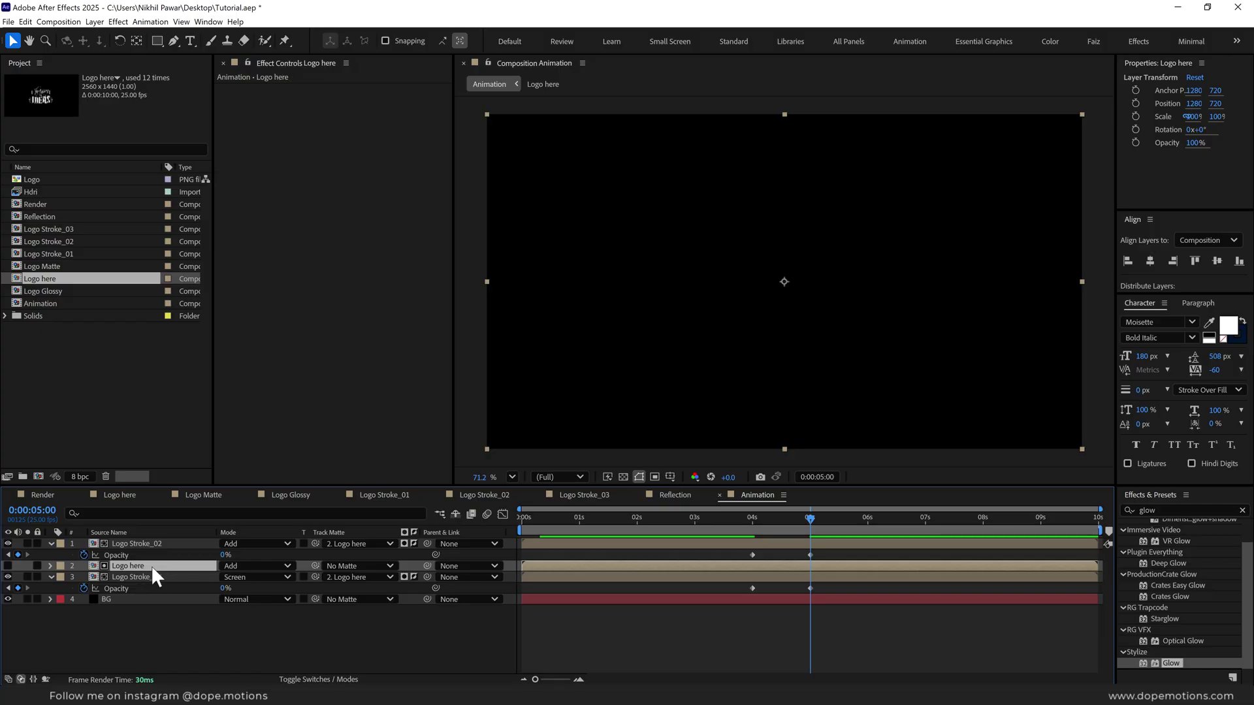
pyautogui.press('t')
pyautogui.click(60, 566)
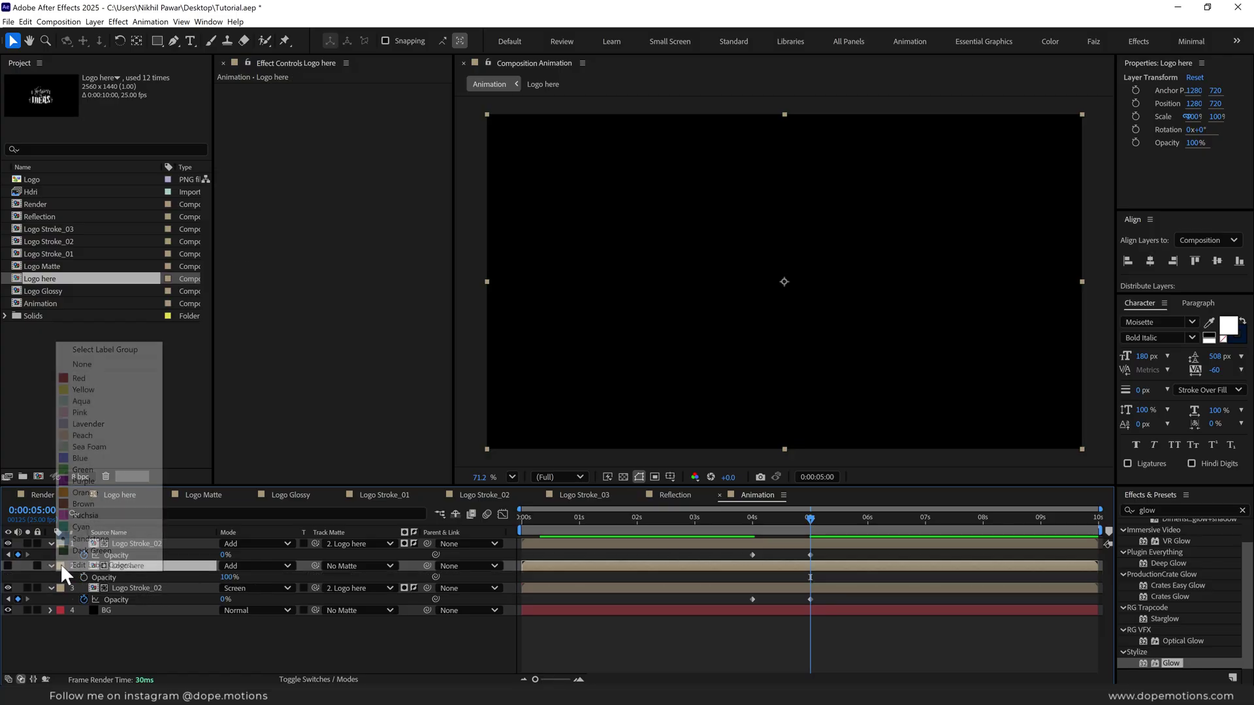
pyautogui.click(80, 458)
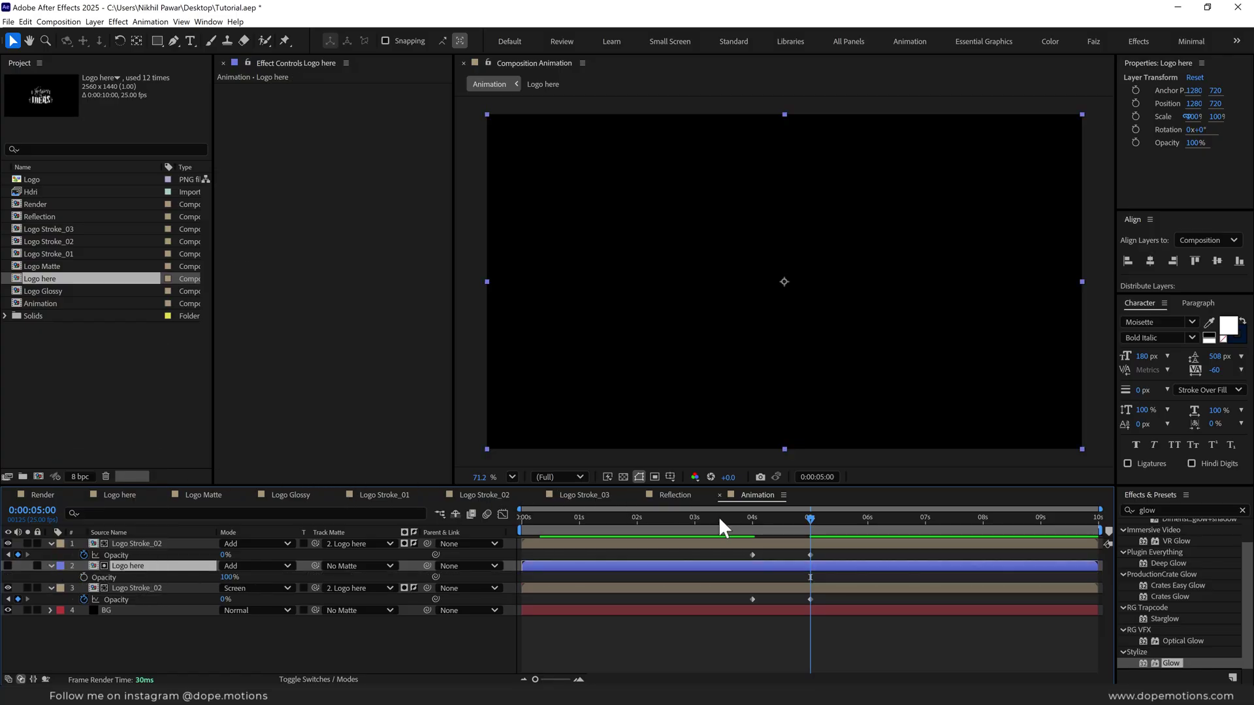
# - Keyframe the opacity of Logo here from 100% at about 3 seconds to 0% at 4 seconds and check the fade
pyautogui.click(753, 520)
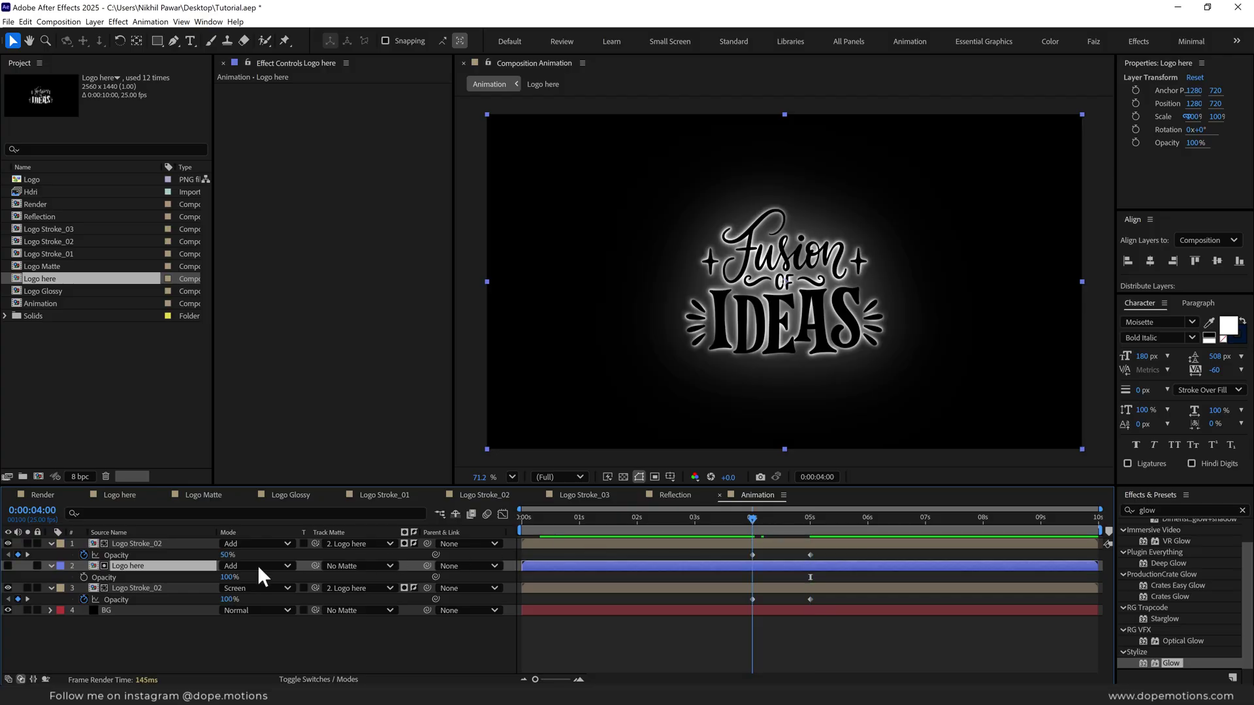
pyautogui.click(84, 577)
pyautogui.moveTo(752, 577); pyautogui.dragTo(696, 577)
pyautogui.click(226, 578)
pyautogui.write('0')
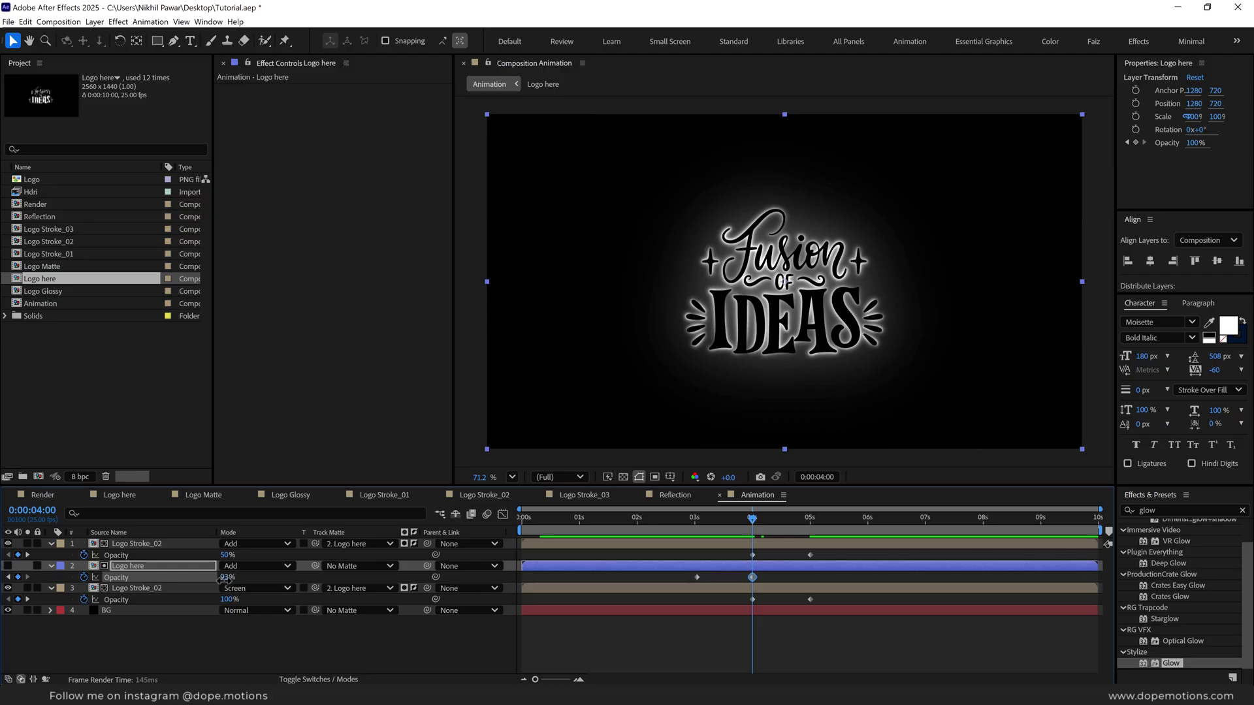
pyautogui.press('Return')
pyautogui.press('k')
pyautogui.moveTo(807, 542); pyautogui.dragTo(754, 563)
pyautogui.press('j')
pyautogui.press('j')
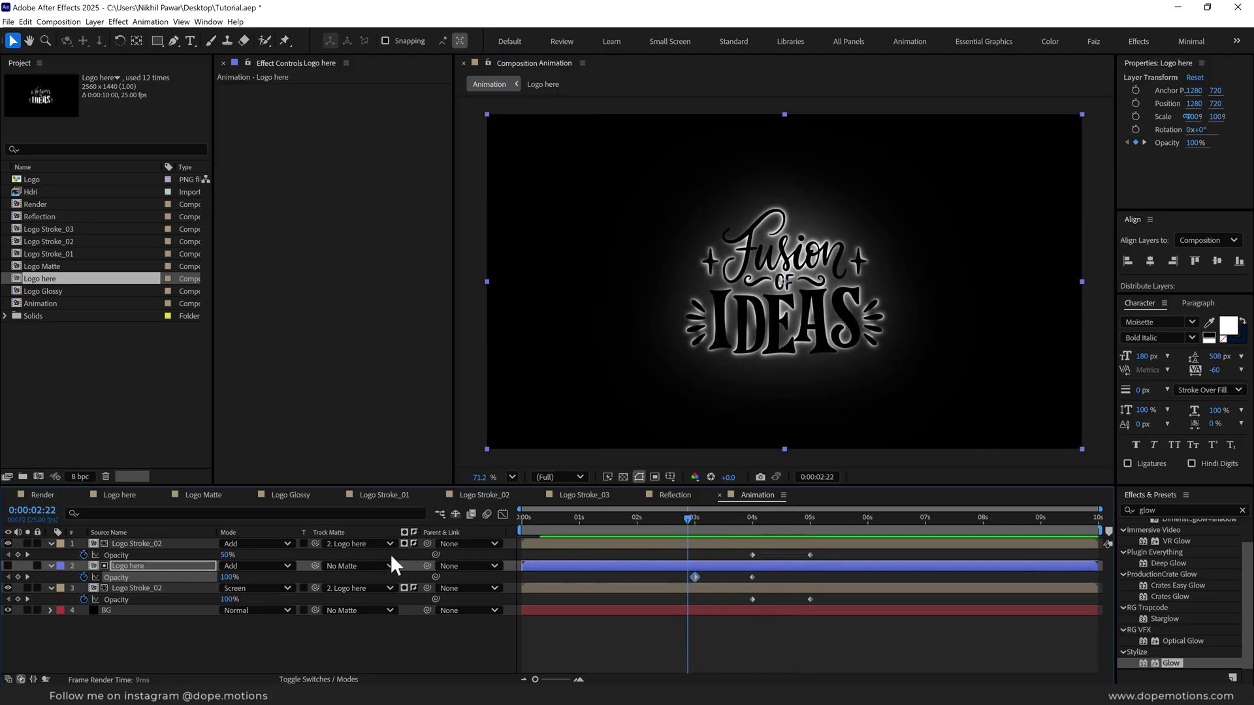
# - Collapse the layers' properties and add Logo Stroke_03 as the top layer of Animation with a red label
pyautogui.hotkey('ctrl', 'a')
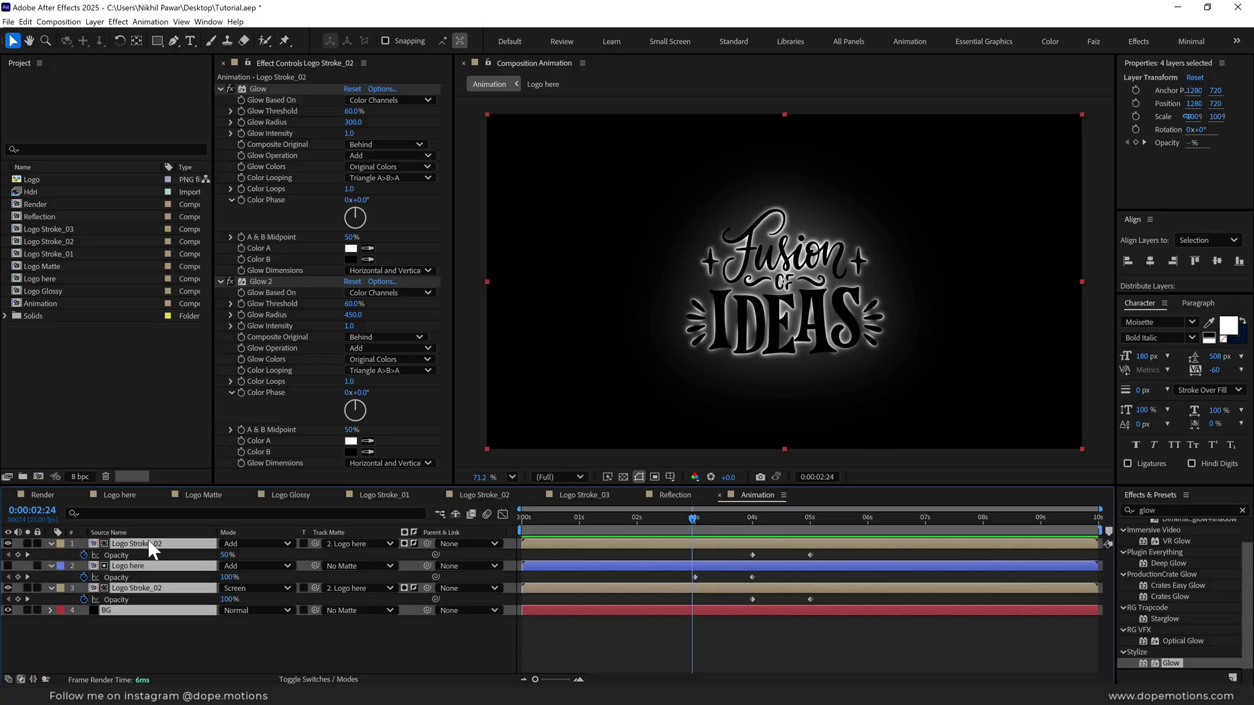
pyautogui.press('u')
pyautogui.click(120, 601)
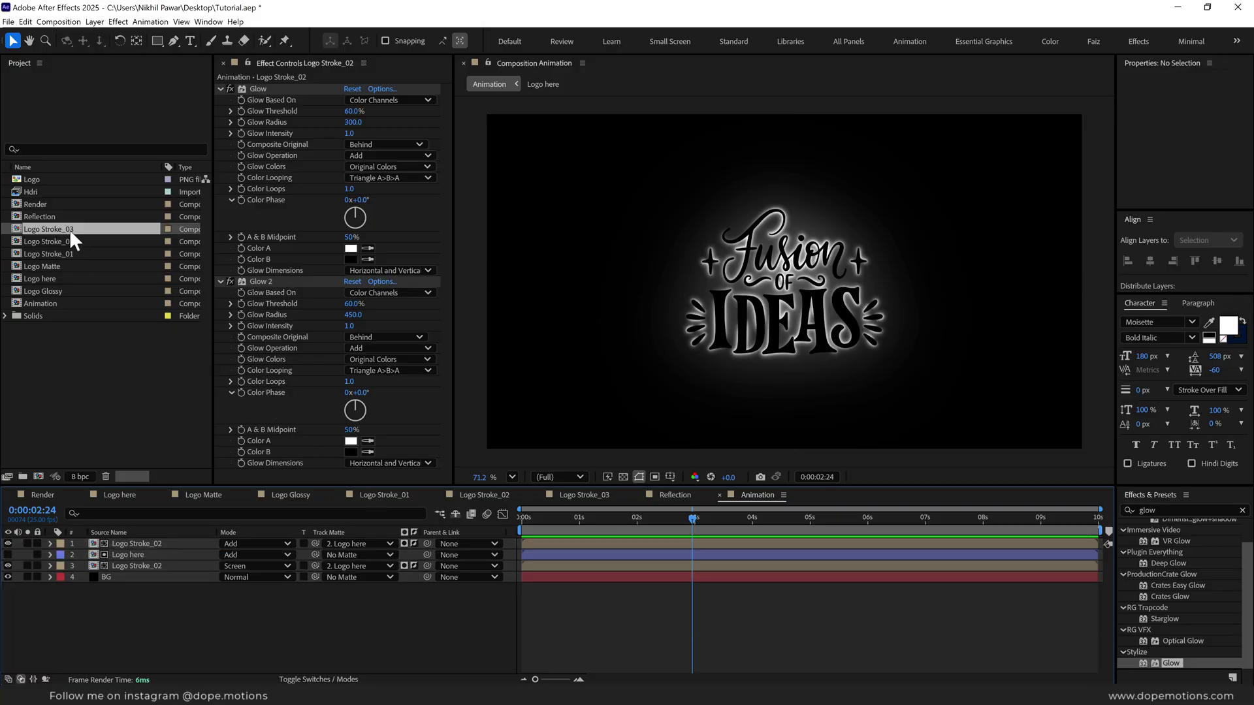
pyautogui.moveTo(70, 229); pyautogui.dragTo(138, 545)
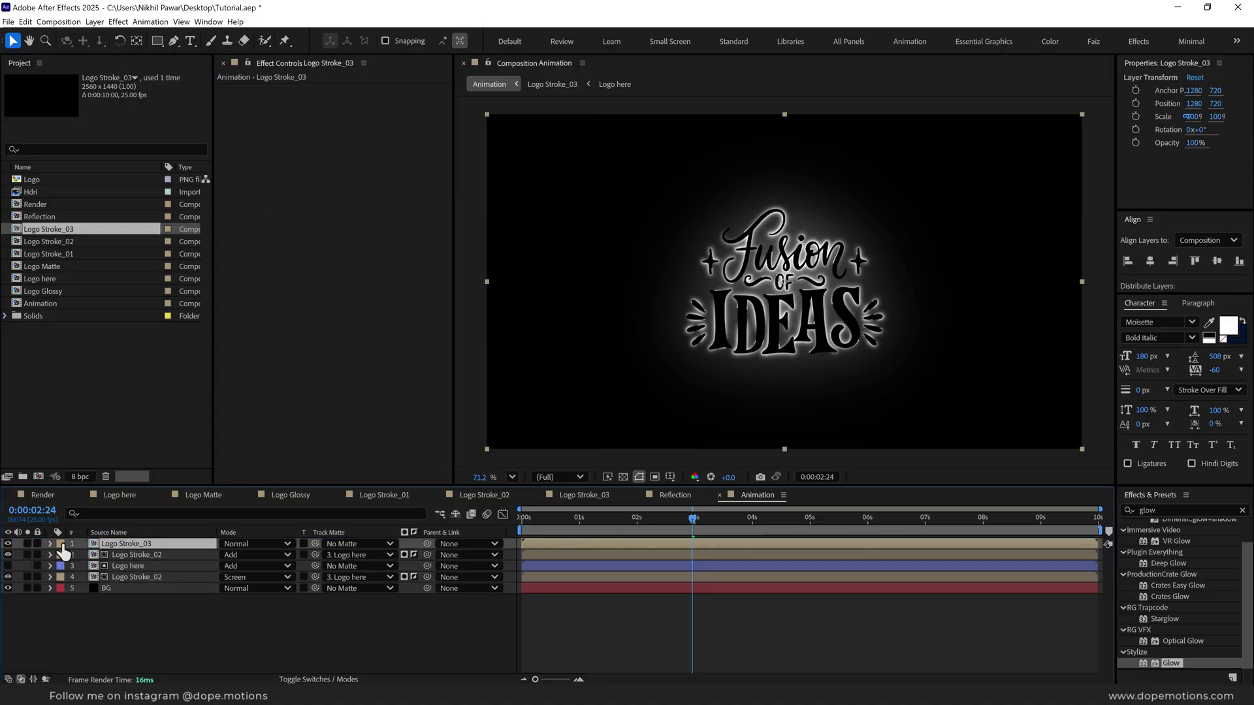
pyautogui.click(60, 543)
pyautogui.click(79, 356)
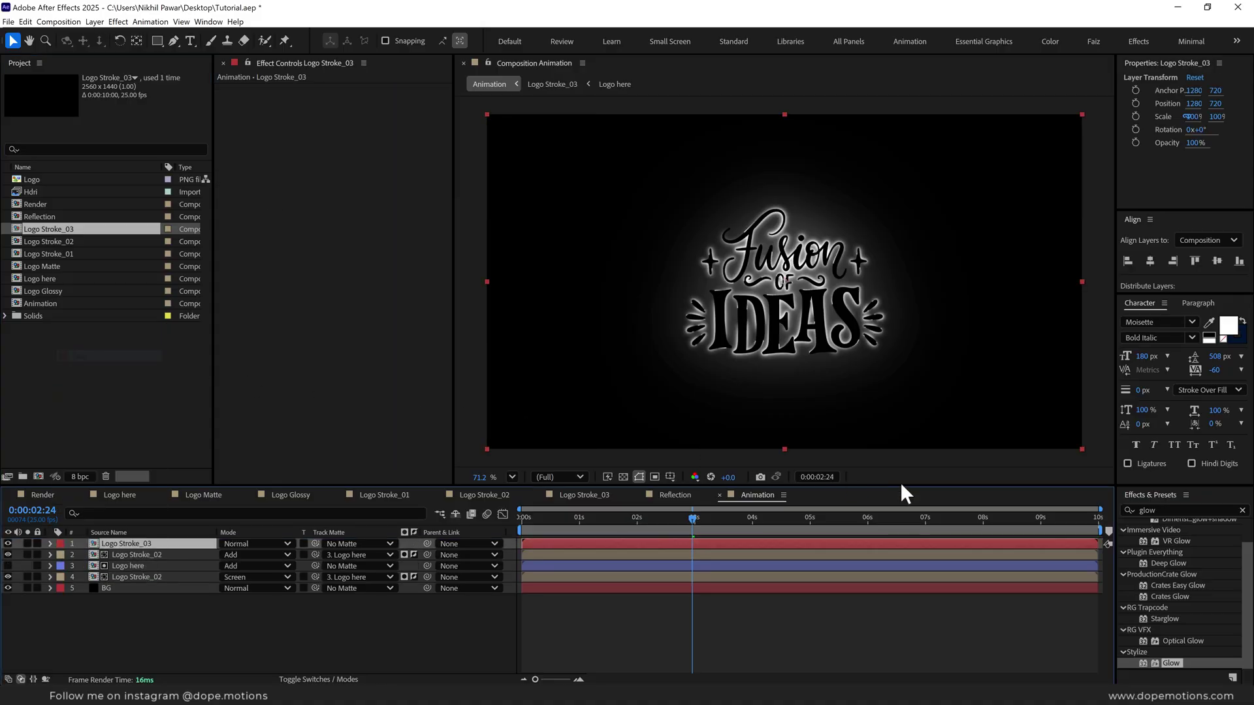
# - Apply Directional Blur to Logo Stroke_03 with a Blur Length of 500
pyautogui.click(1147, 510)
pyautogui.write('direc')
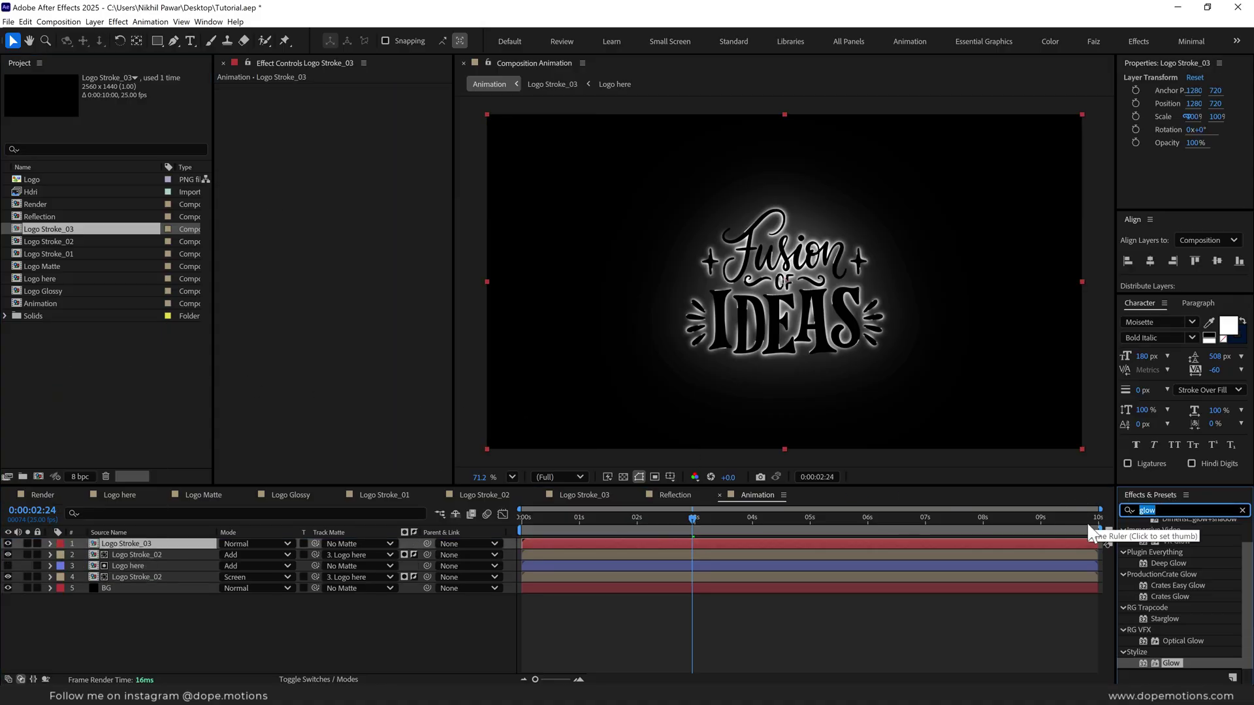
pyautogui.doubleClick(1178, 536)
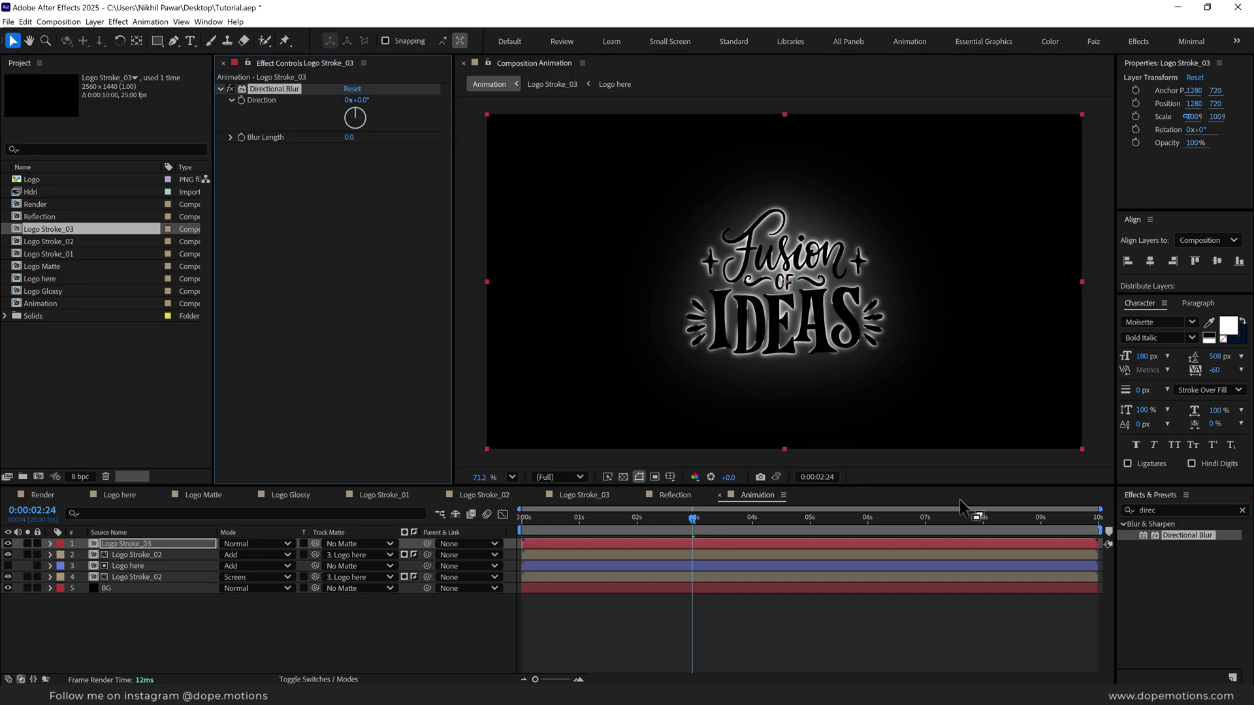
pyautogui.click(349, 138)
pyautogui.write('500')
pyautogui.click(801, 266)
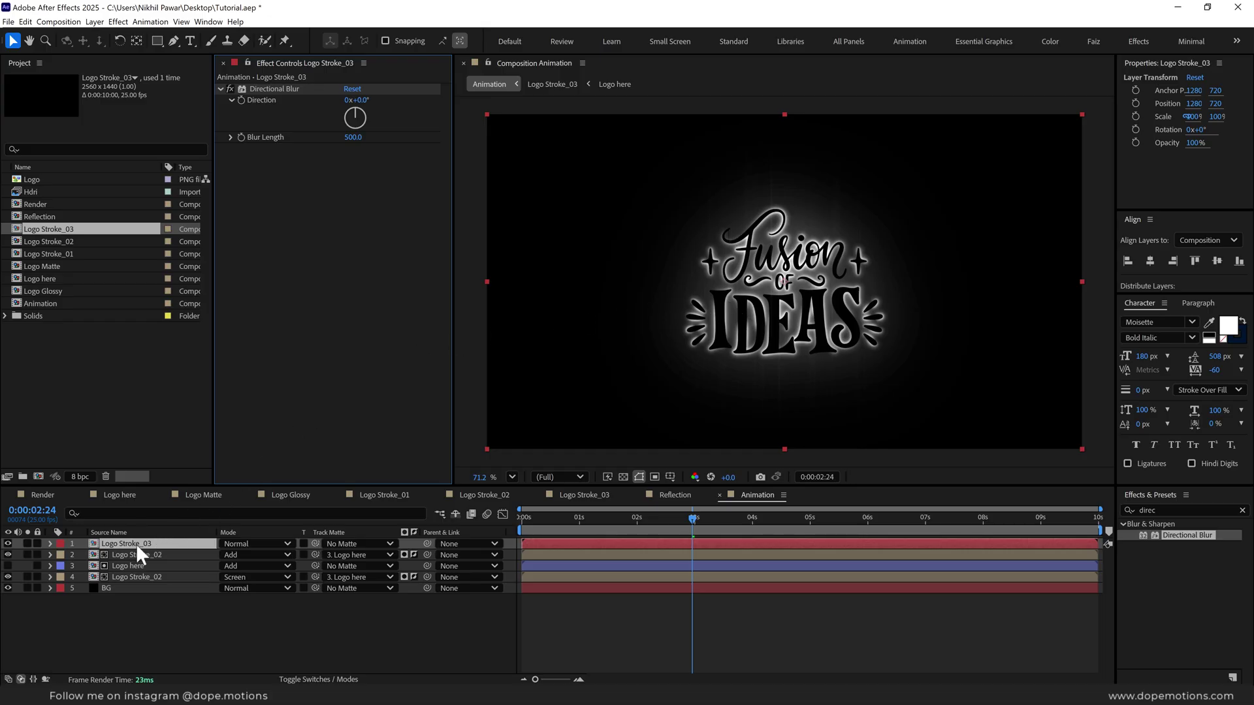
# - Apply the Stylize Glow effect to Logo Stroke_03 and set its Glow Radius to 160
pyautogui.click(1182, 510)
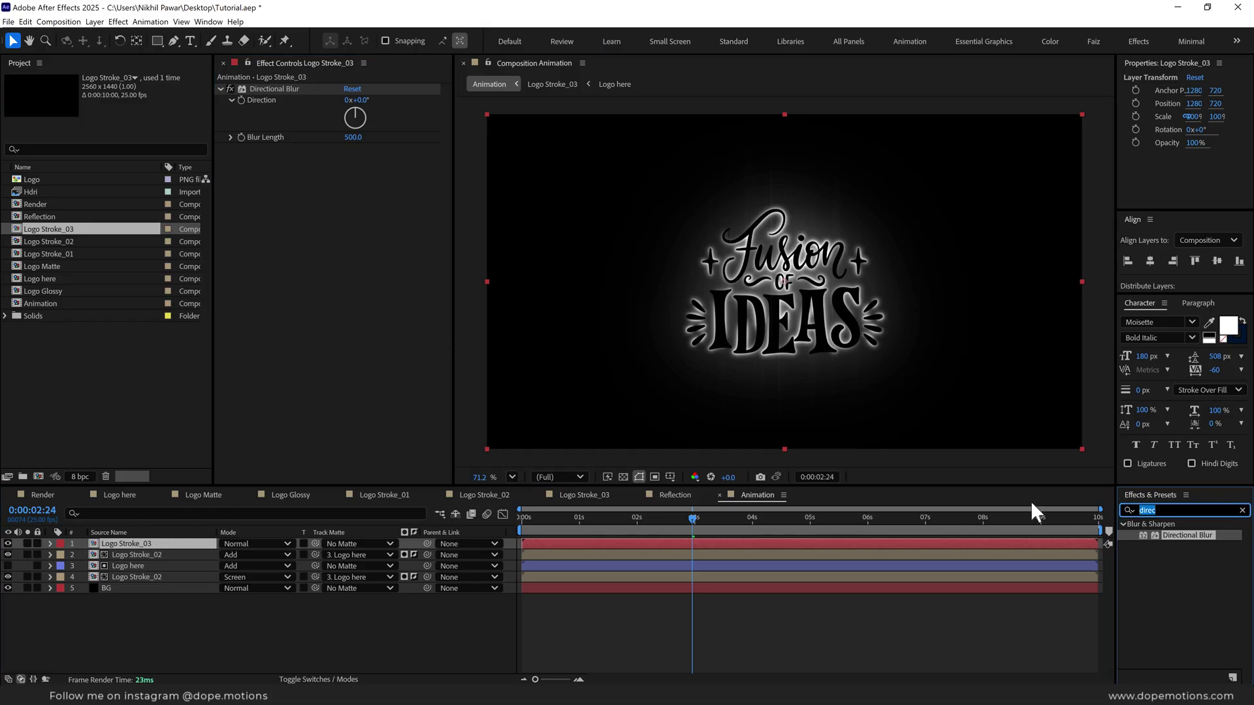
pyautogui.write('glow')
pyautogui.doubleClick(1171, 663)
pyautogui.click(354, 182)
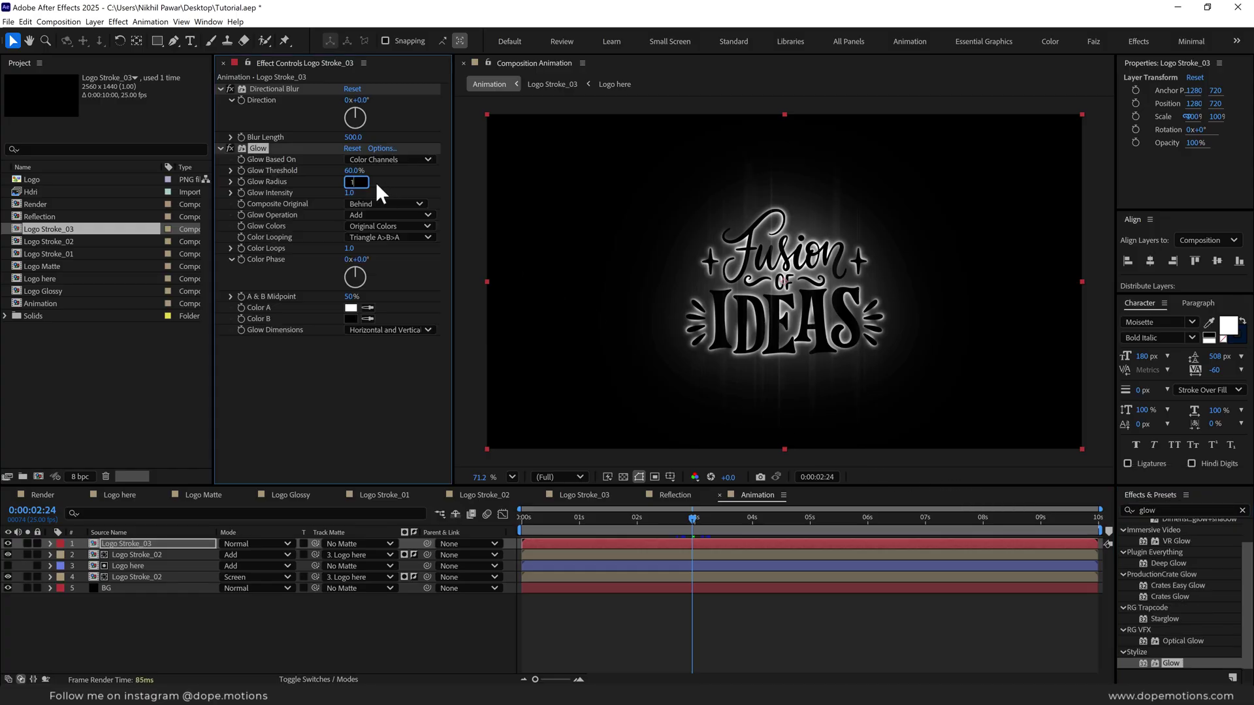
pyautogui.write('160')
pyautogui.press('Tab')
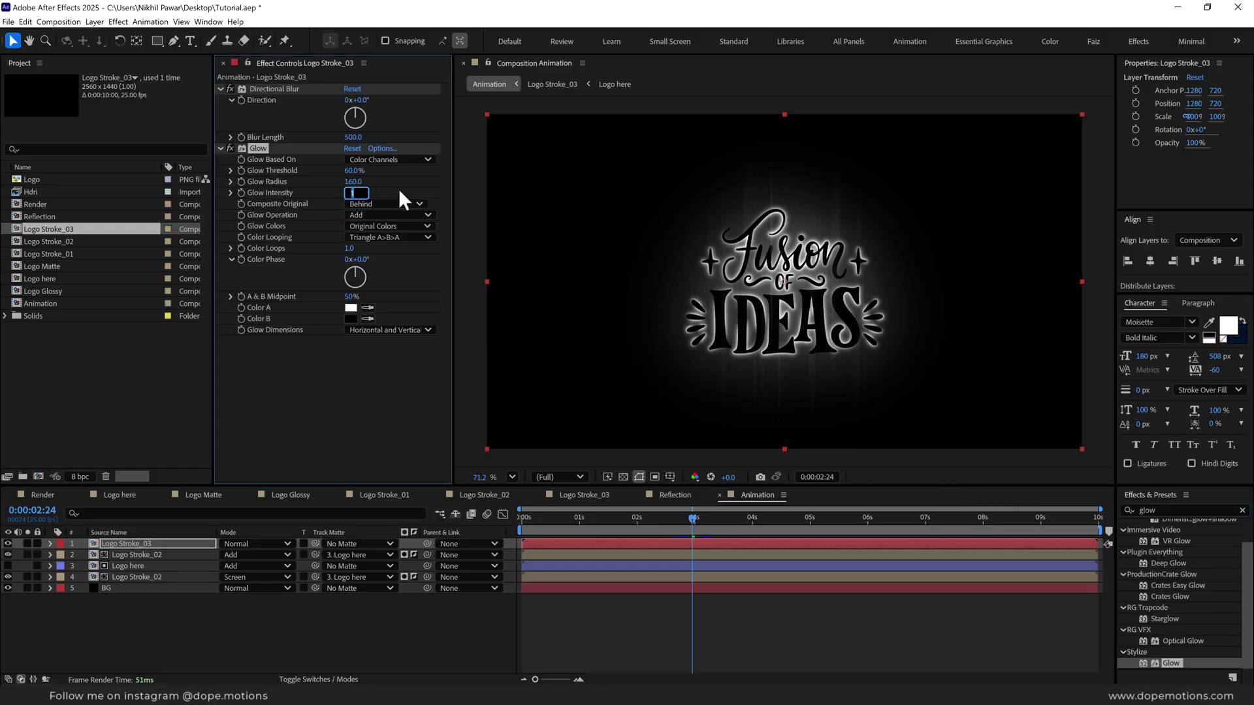
# - Try a Glow Intensity of 2 on Logo Stroke_03, scrub the animation to judge it, and return the intensity to 1
pyautogui.write('2')
pyautogui.press('Return')
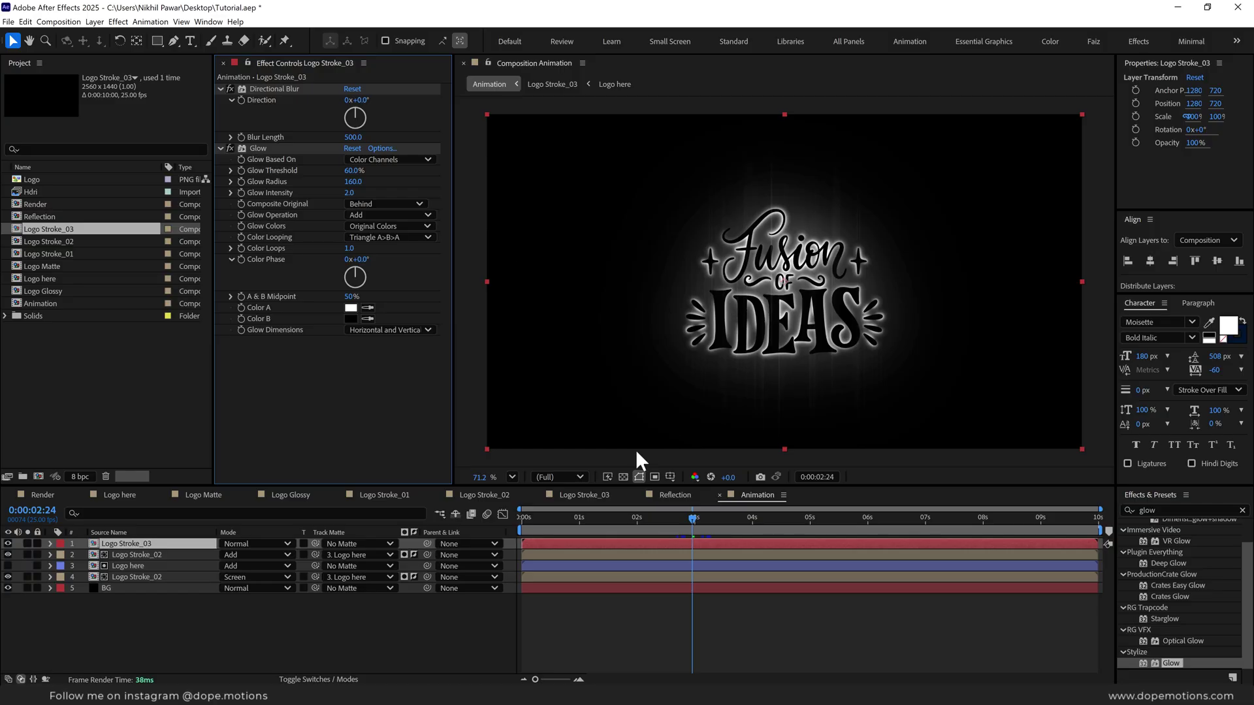
pyautogui.moveTo(542, 516); pyautogui.dragTo(583, 534)
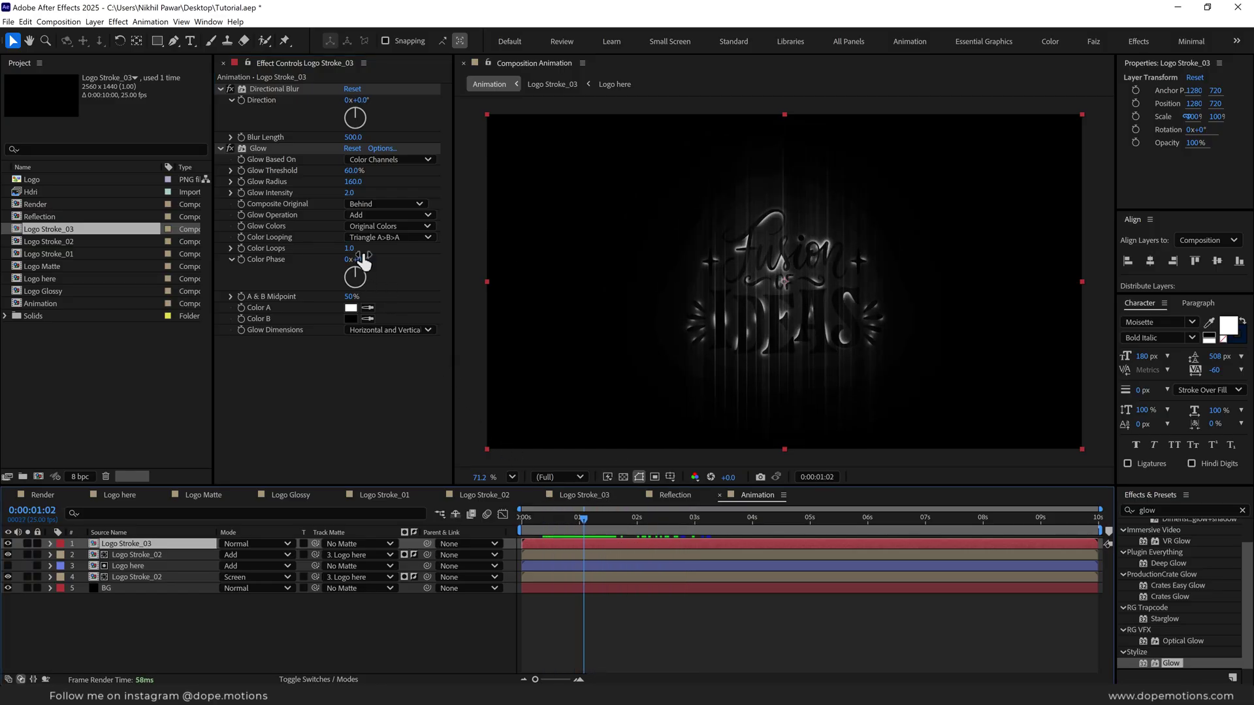
pyautogui.hotkey('ctrl', 'z')
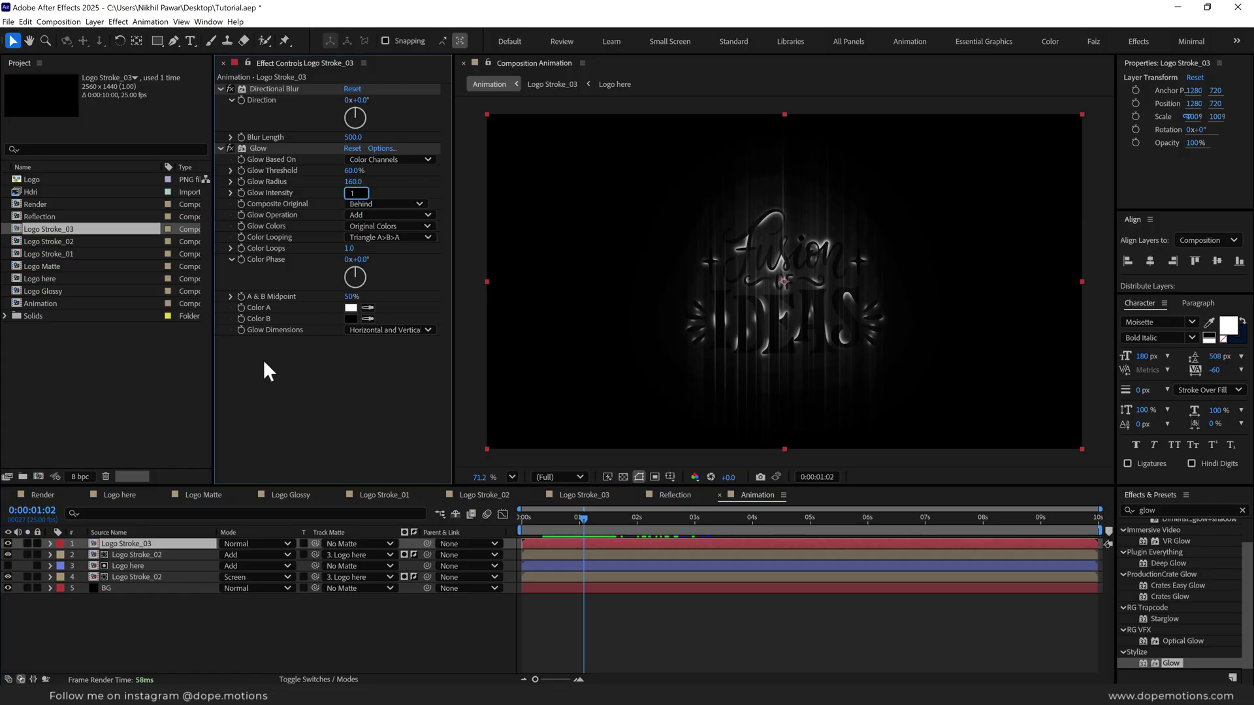
# - Duplicate Logo Stroke_03 and set the copy's Directional Blur direction to 90°
pyautogui.click(119, 543)
pyautogui.hotkey('ctrl', 'd')
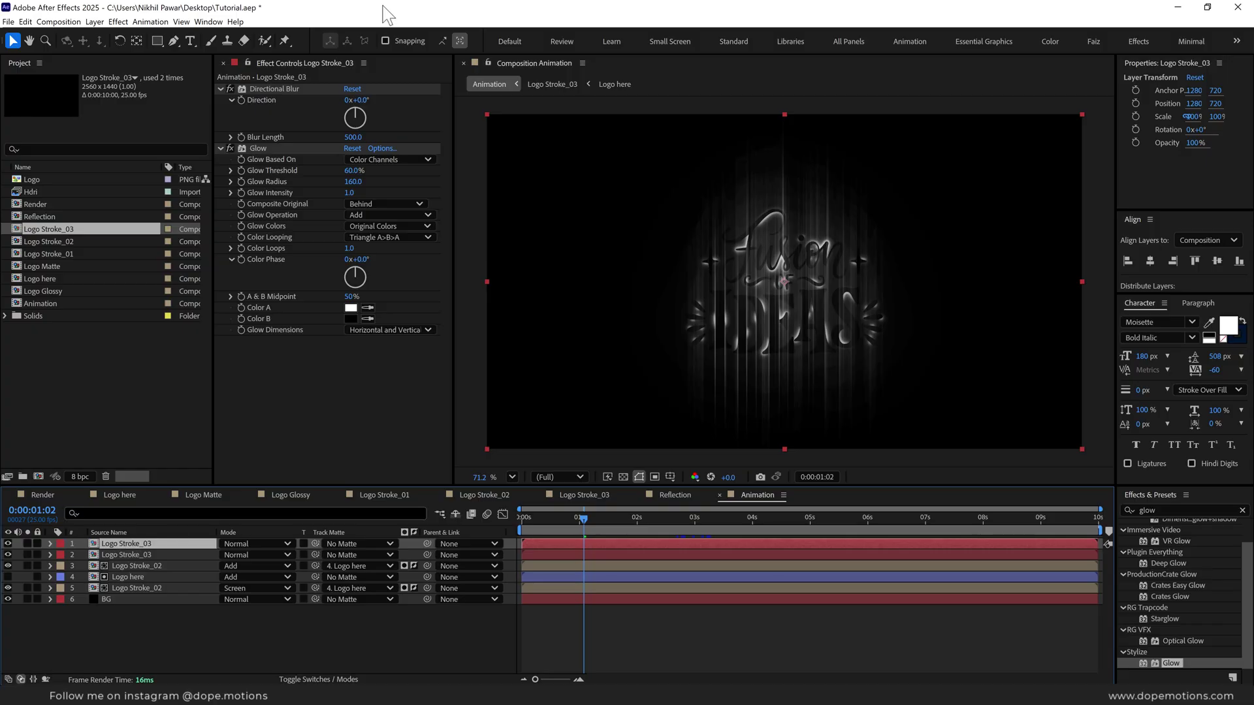
pyautogui.click(361, 102)
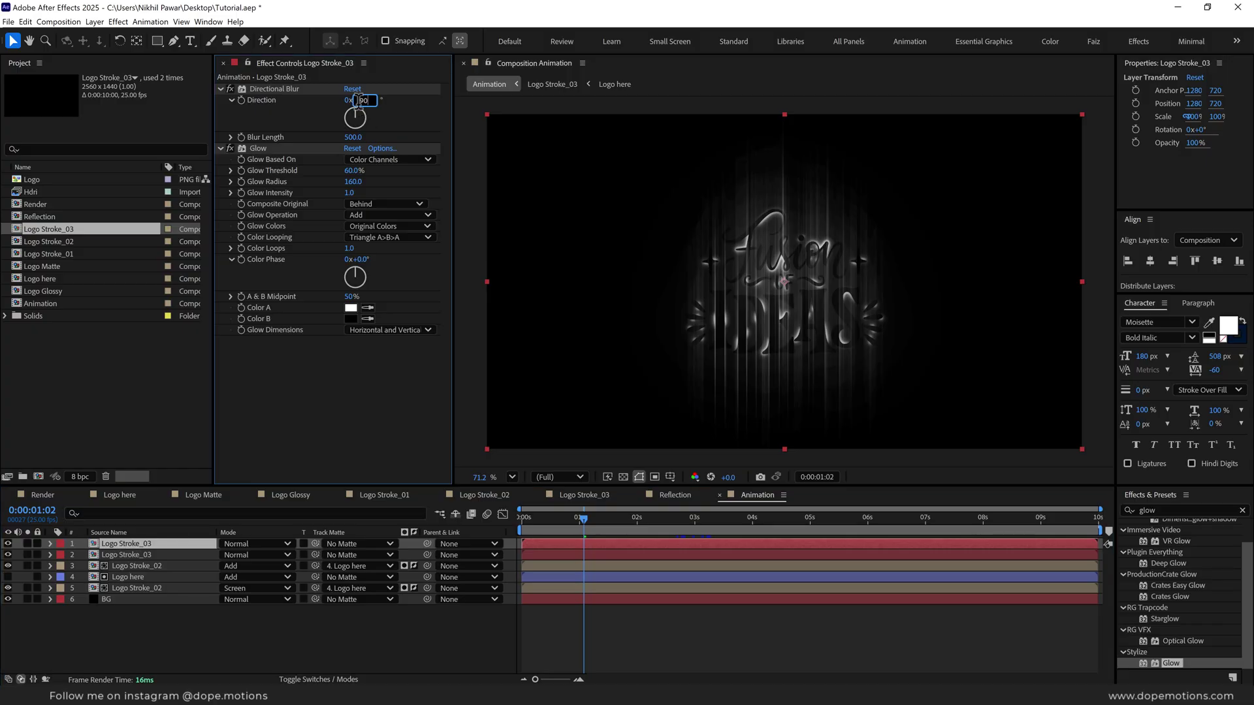
pyautogui.write('90')
pyautogui.press('Return')
# - Duplicate the uppermost Logo Stroke_03 layer again and set the new copy's Directional Blur direction to 45°
pyautogui.click(155, 543)
pyautogui.hotkey('ctrl', 'd')
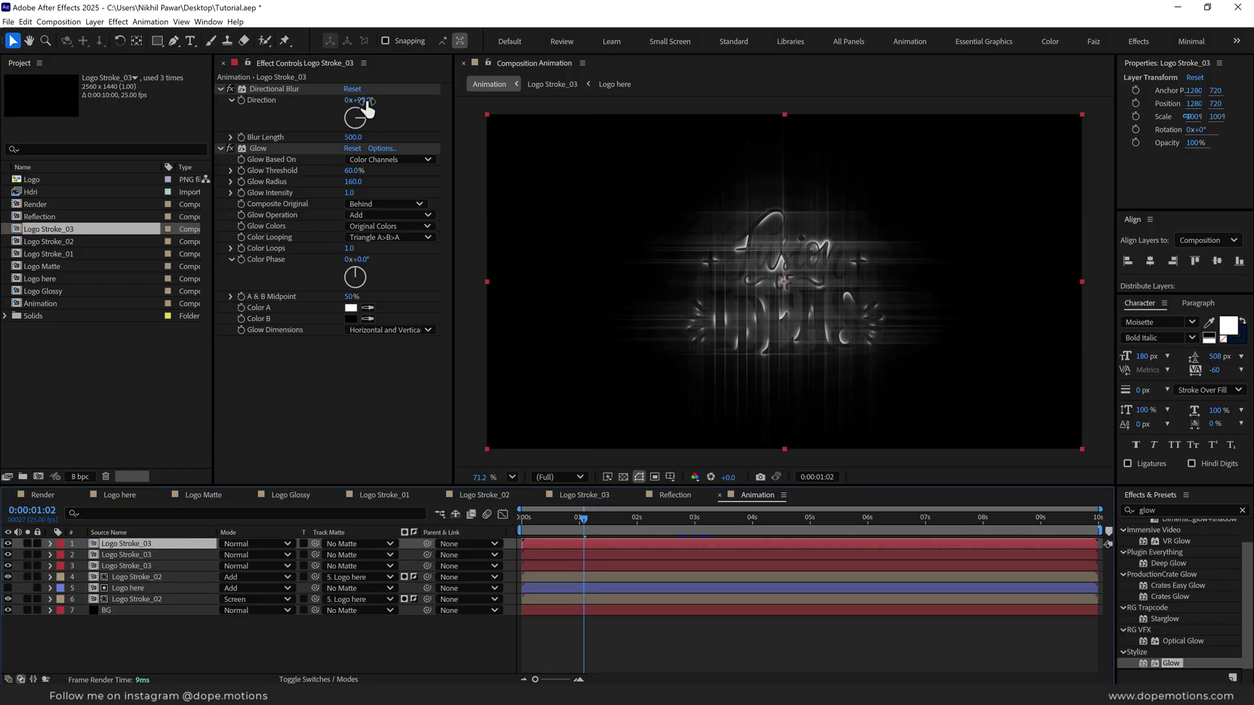
pyautogui.click(365, 101)
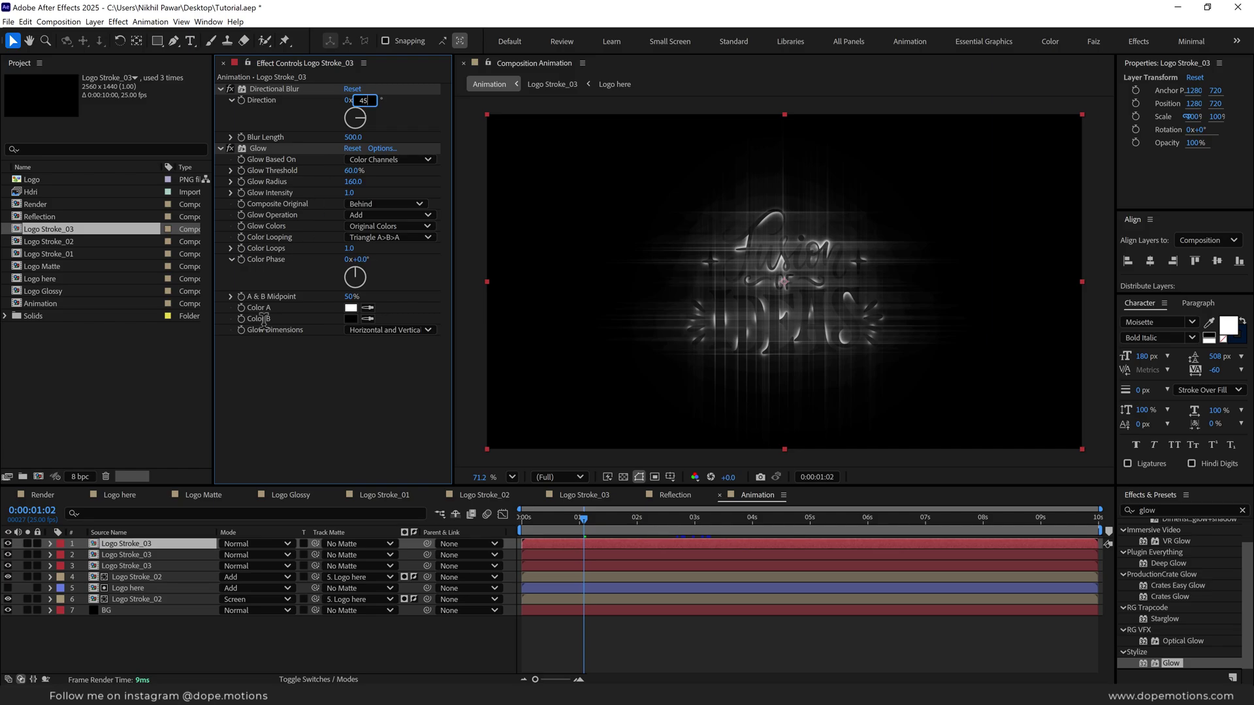
pyautogui.write('45')
pyautogui.press('Return')
# - Make a fourth Logo Stroke_03 layer by duplicating the top one and set its Directional Blur direction to -45°
pyautogui.click(160, 543)
pyautogui.hotkey('ctrl', 'd')
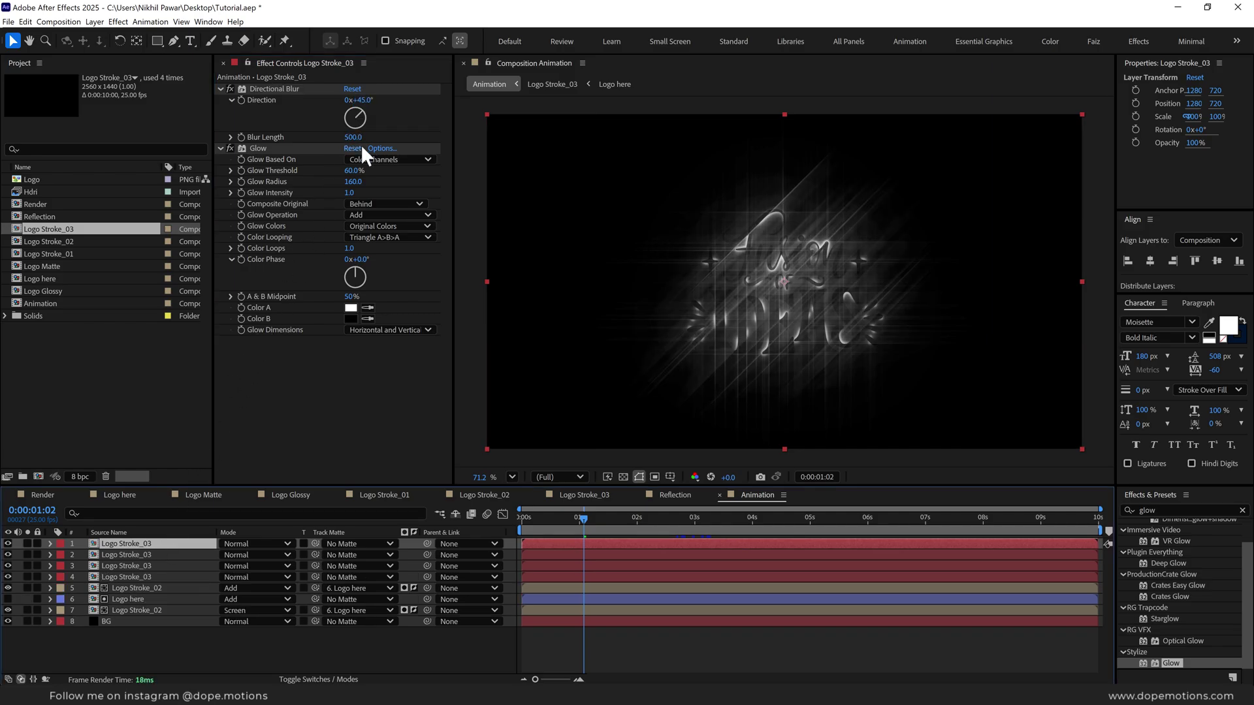
pyautogui.click(368, 101)
pyautogui.write('-45')
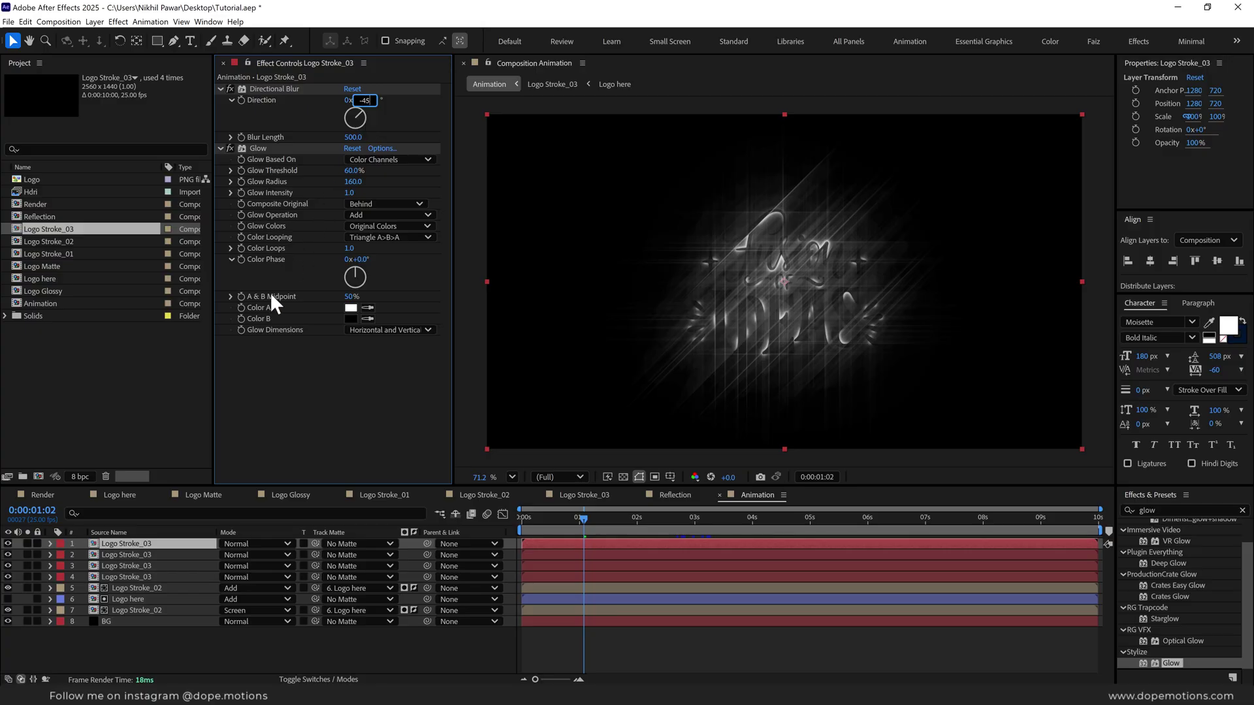
pyautogui.press('Return')
# - Set the blending mode of all four Logo Stroke_03 layers to Add
pyautogui.keyDown('shift'); pyautogui.click(123, 575); pyautogui.keyUp('shift')
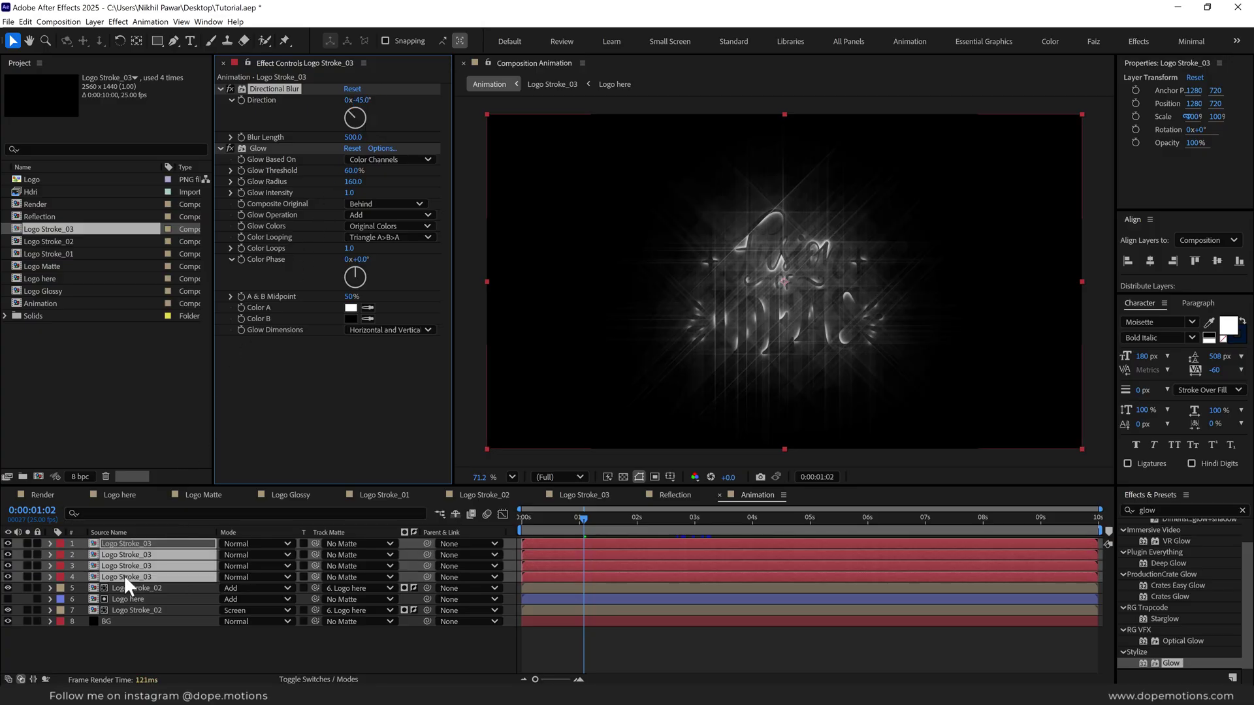
pyautogui.click(244, 543)
pyautogui.click(255, 176)
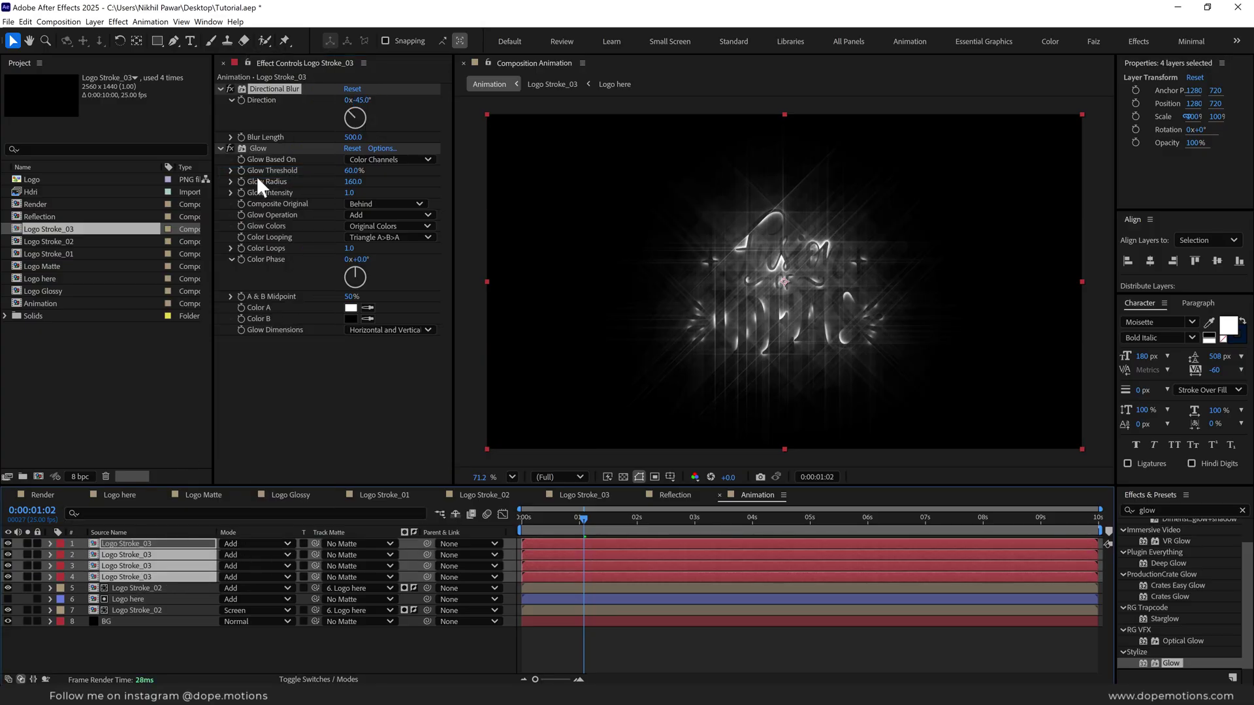
# - Inspect the light rays up close at 0:00:01:12 and change the project's color depth to 16 bpc
pyautogui.moveTo(583, 517); pyautogui.dragTo(607, 526)
pyautogui.scroll(1, 633, 345)
pyautogui.scroll(1, 673, 335)
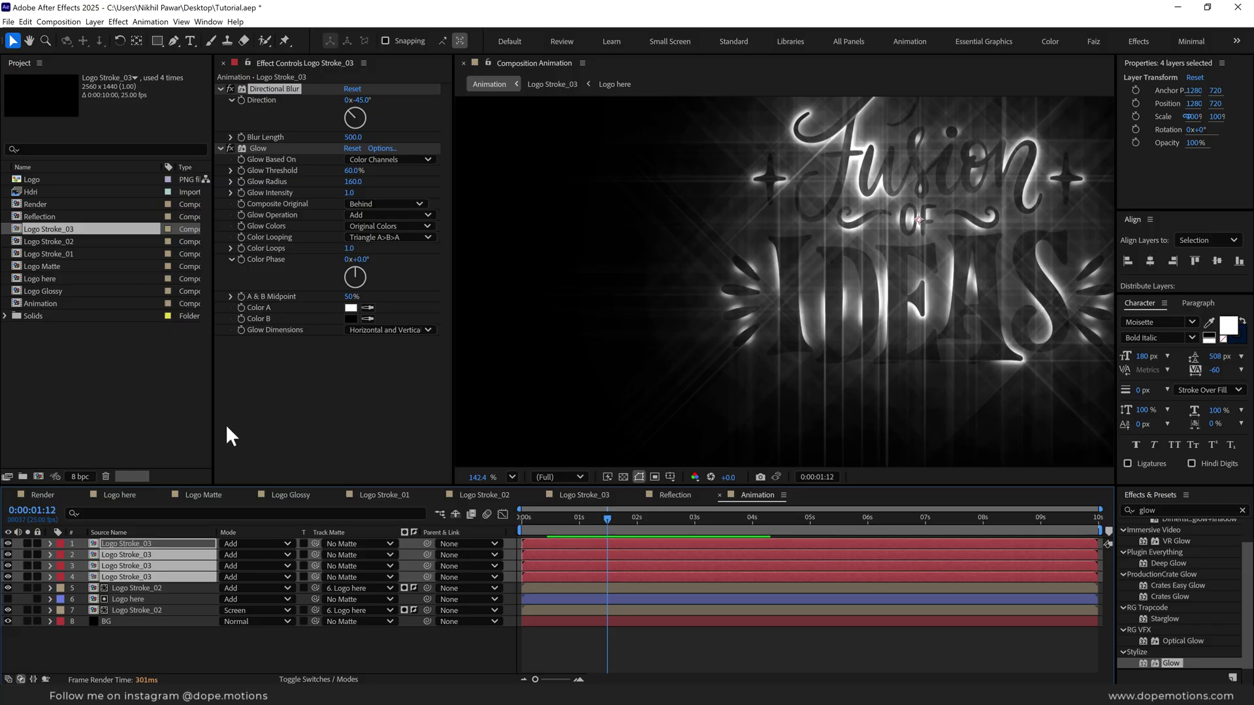
pyautogui.click(77, 476)
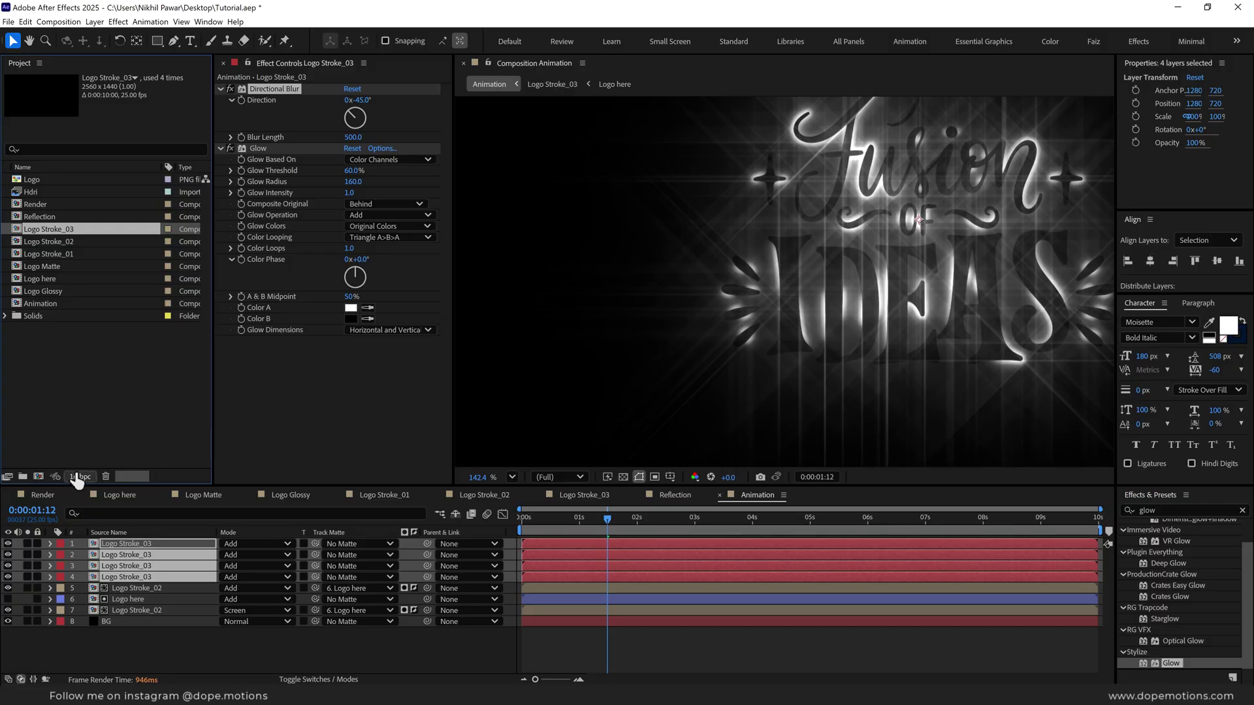
# - Duplicate the uppermost Logo Stroke_03 layer and change the new copy's label color to Blue
pyautogui.scroll(-1, 754, 303)
pyautogui.scroll(-2, 755, 303)
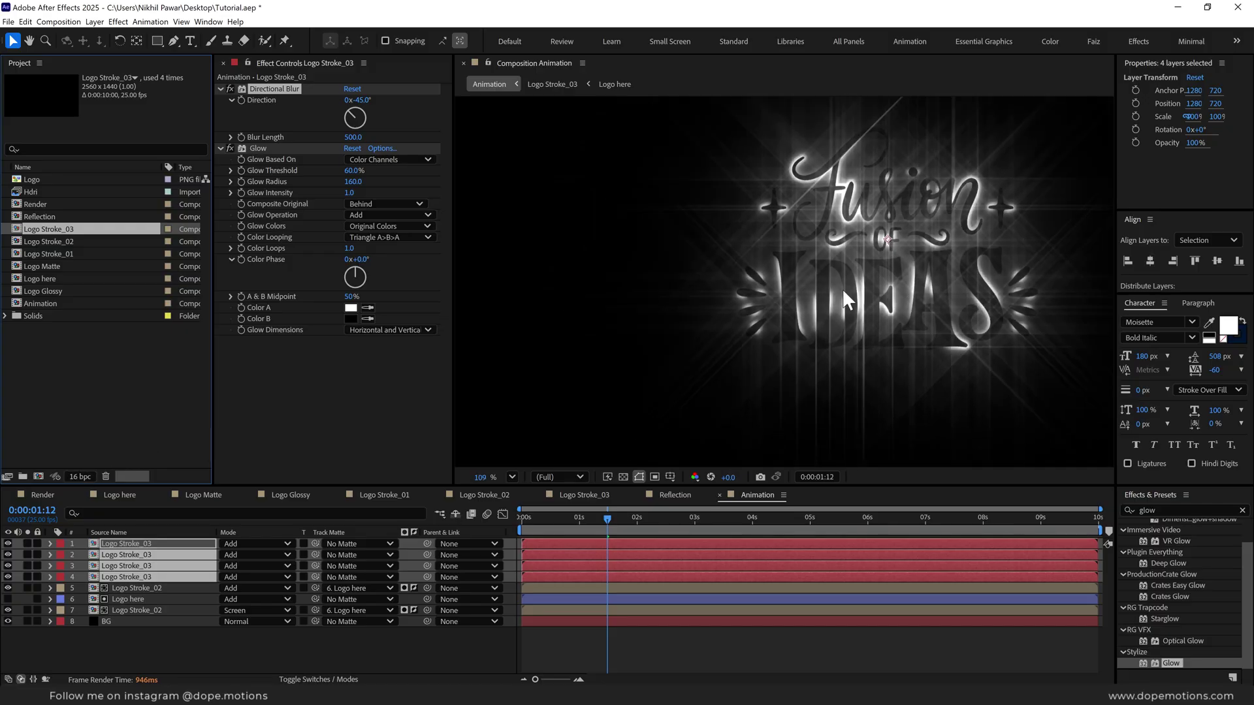
pyautogui.scroll(-2, 865, 287)
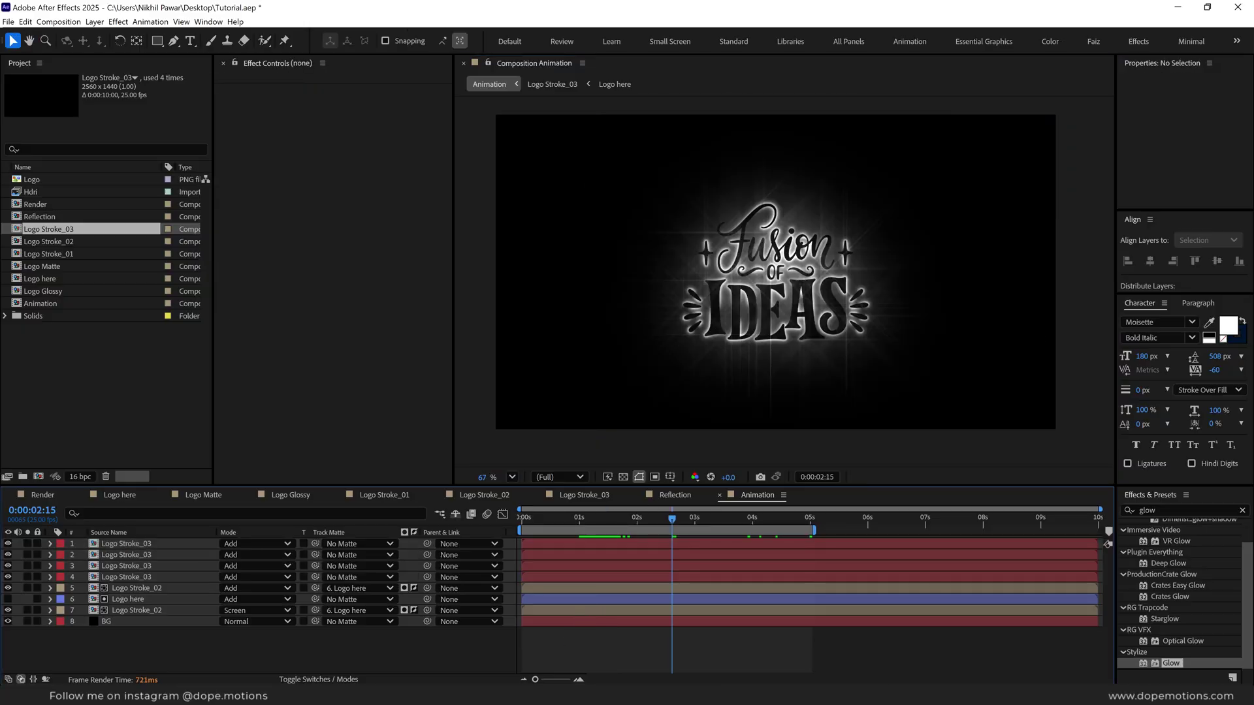
pyautogui.click(144, 543)
pyautogui.hotkey('ctrl', 'd')
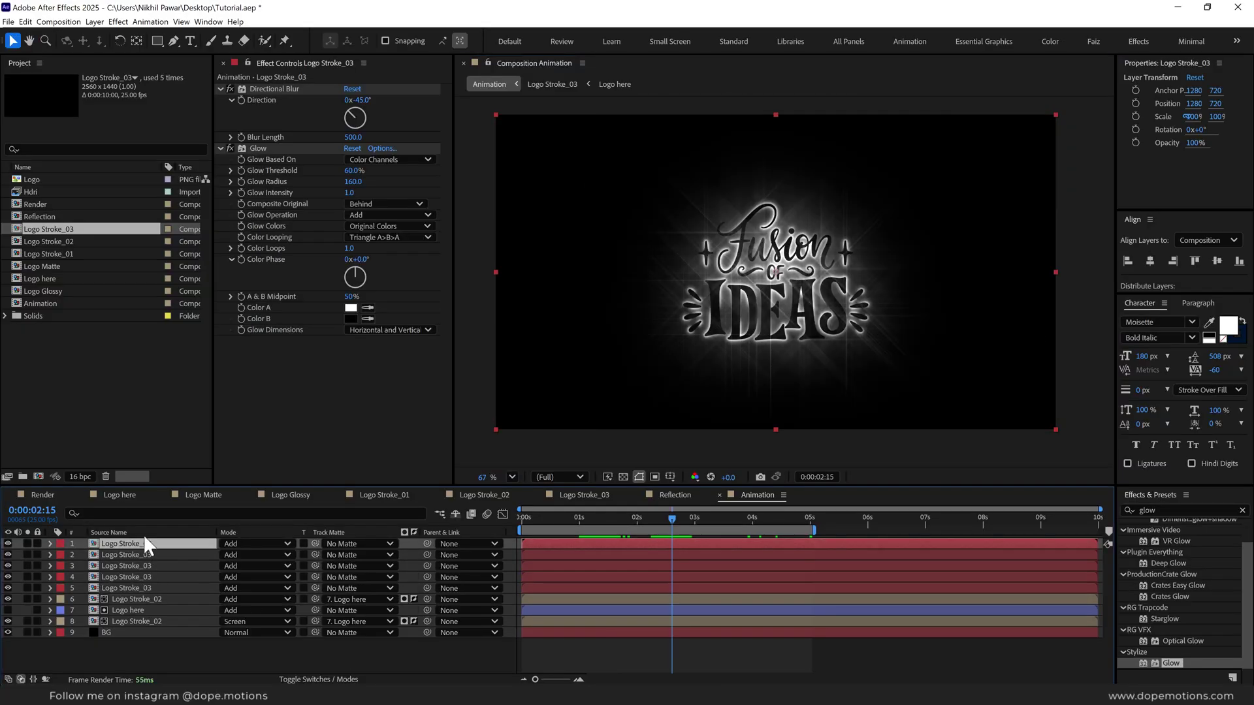
pyautogui.click(59, 544)
pyautogui.click(93, 438)
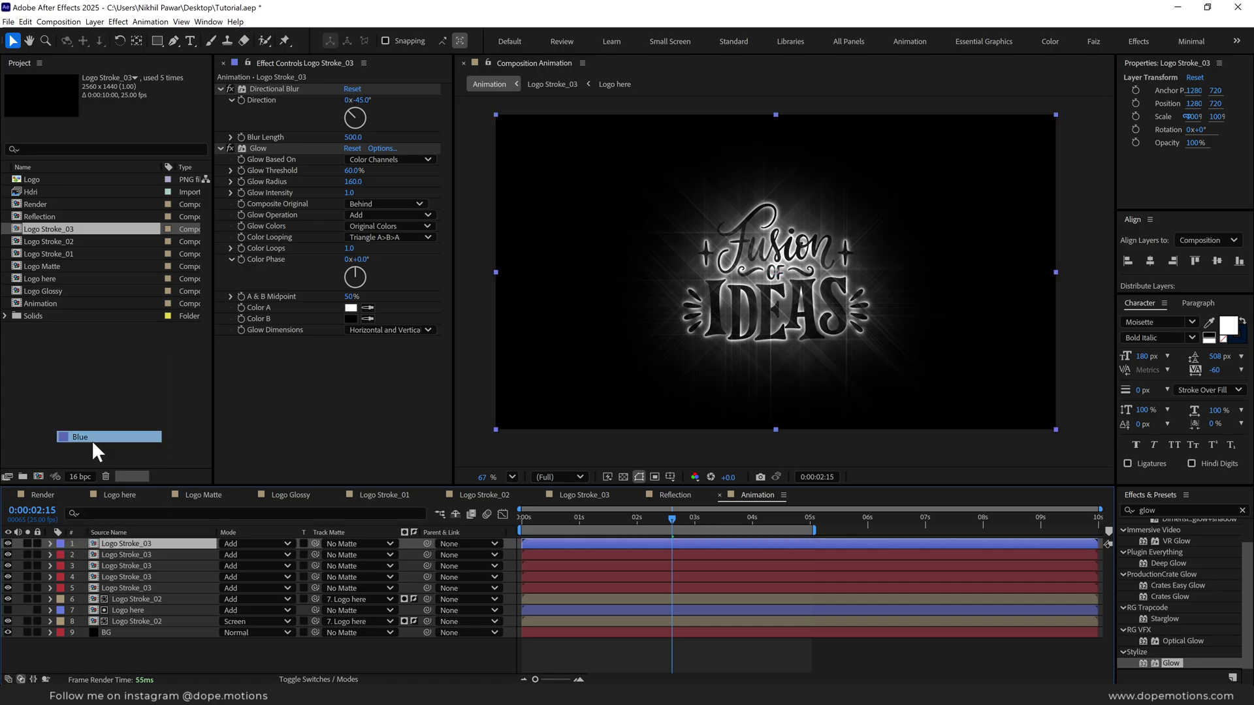
# - Remove the Directional Blur and Glow effects from the blue Logo Stroke_03 copy
pyautogui.click(261, 88)
pyautogui.keyDown('shift'); pyautogui.click(257, 146); pyautogui.keyUp('shift')
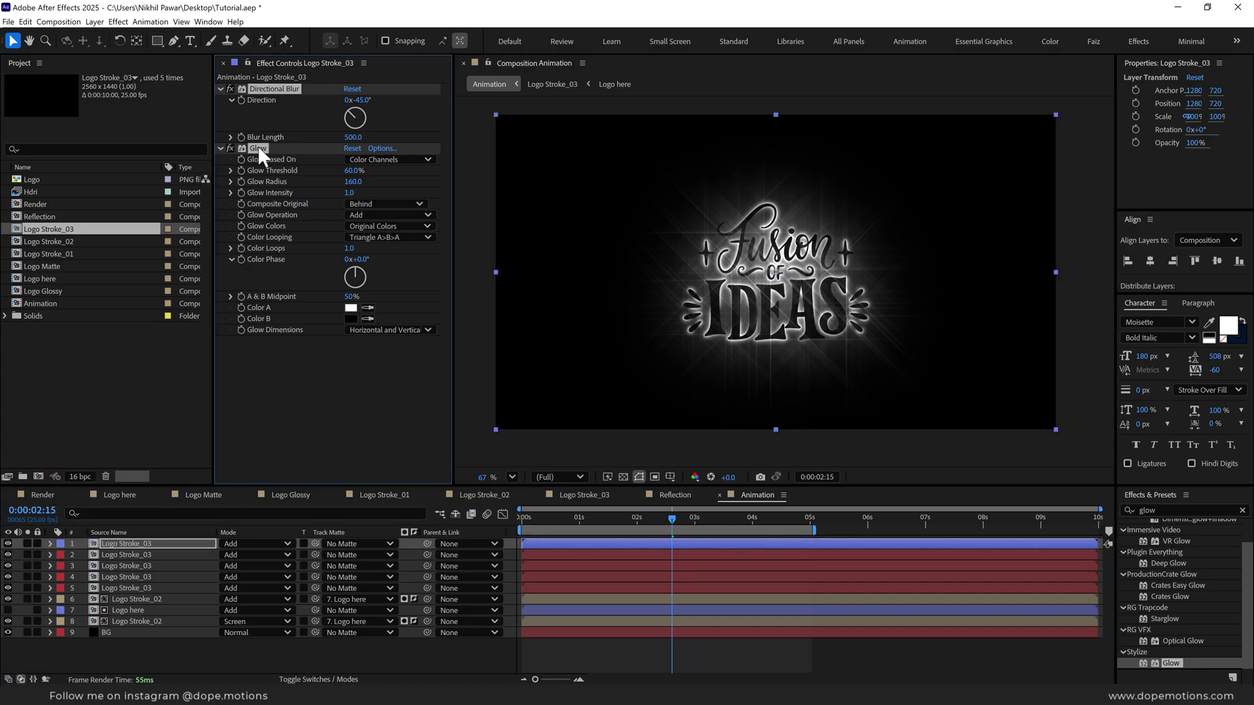
pyautogui.press('Delete')
# - Try scaling the blue Logo Stroke_03 copy to 95% and 97%, and settle on 96%
pyautogui.press('s')
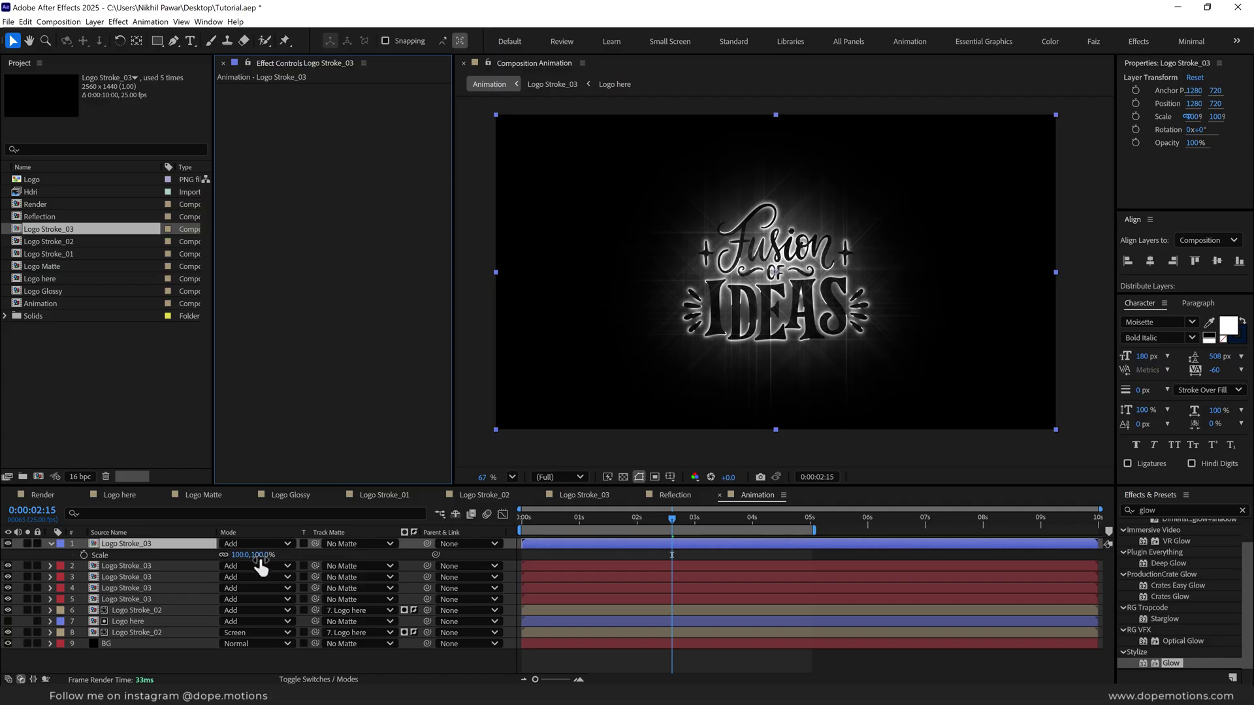
pyautogui.click(261, 556)
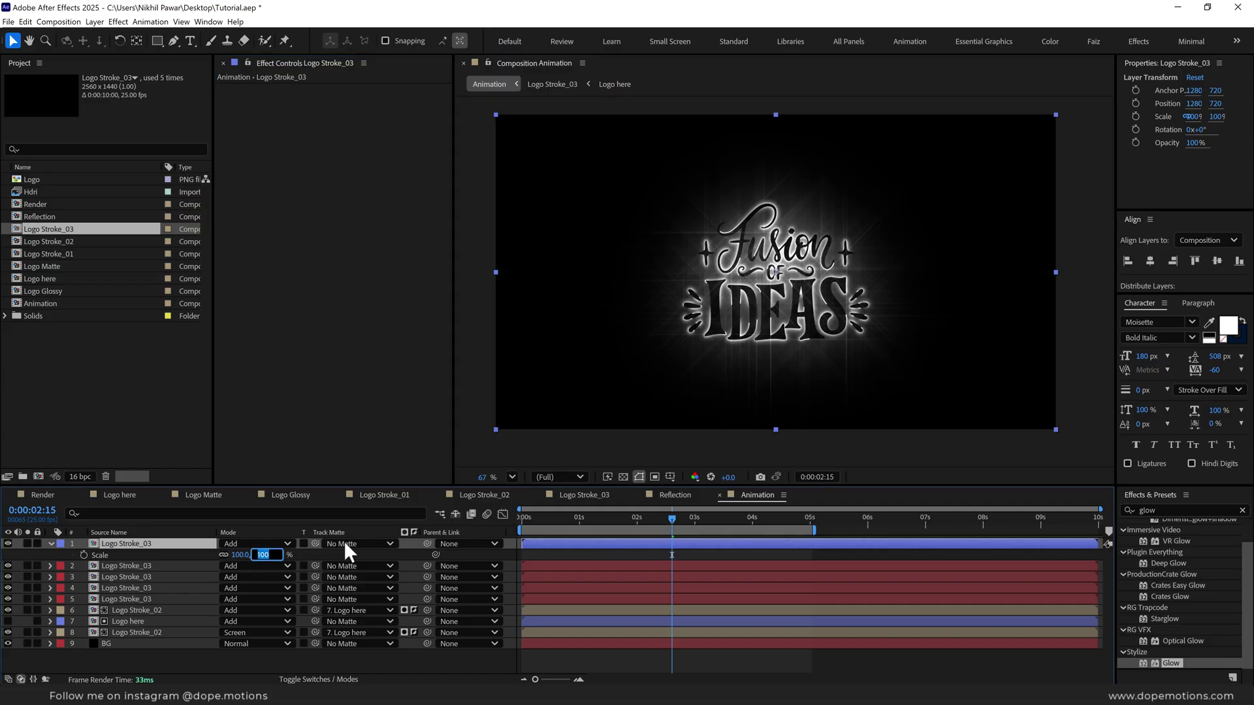
pyautogui.write('95')
pyautogui.press('Return')
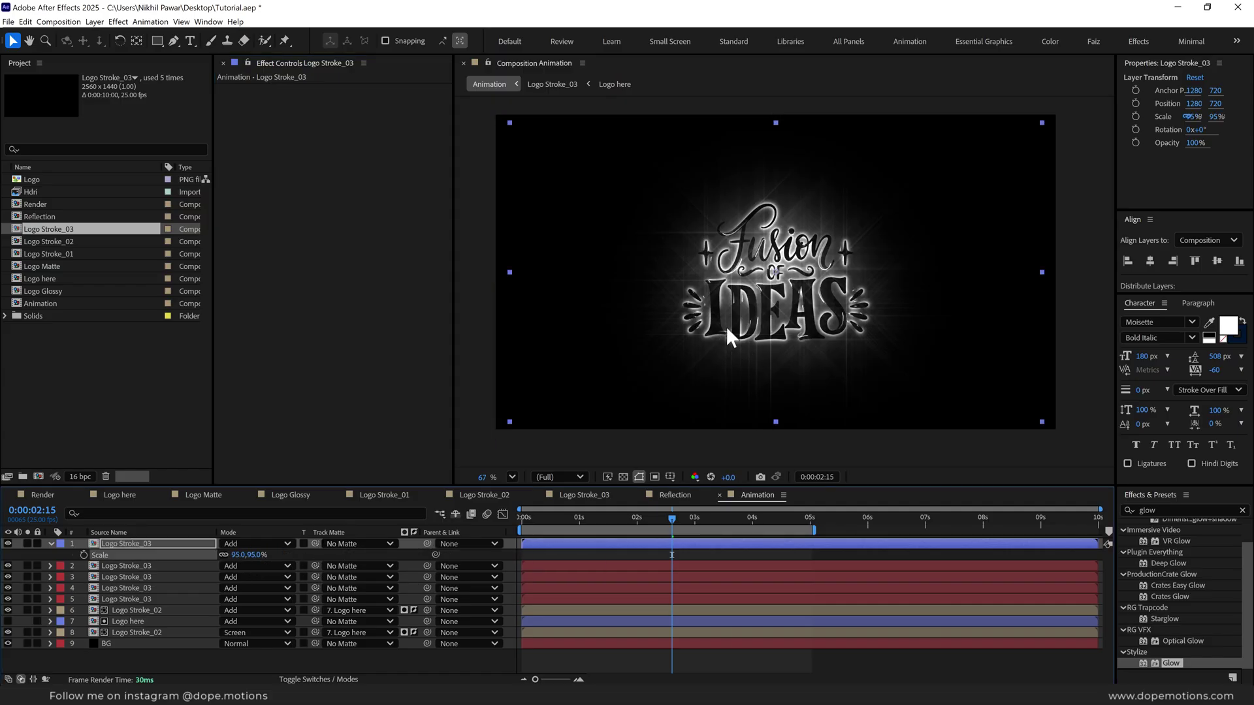
pyautogui.scroll(1, 744, 331)
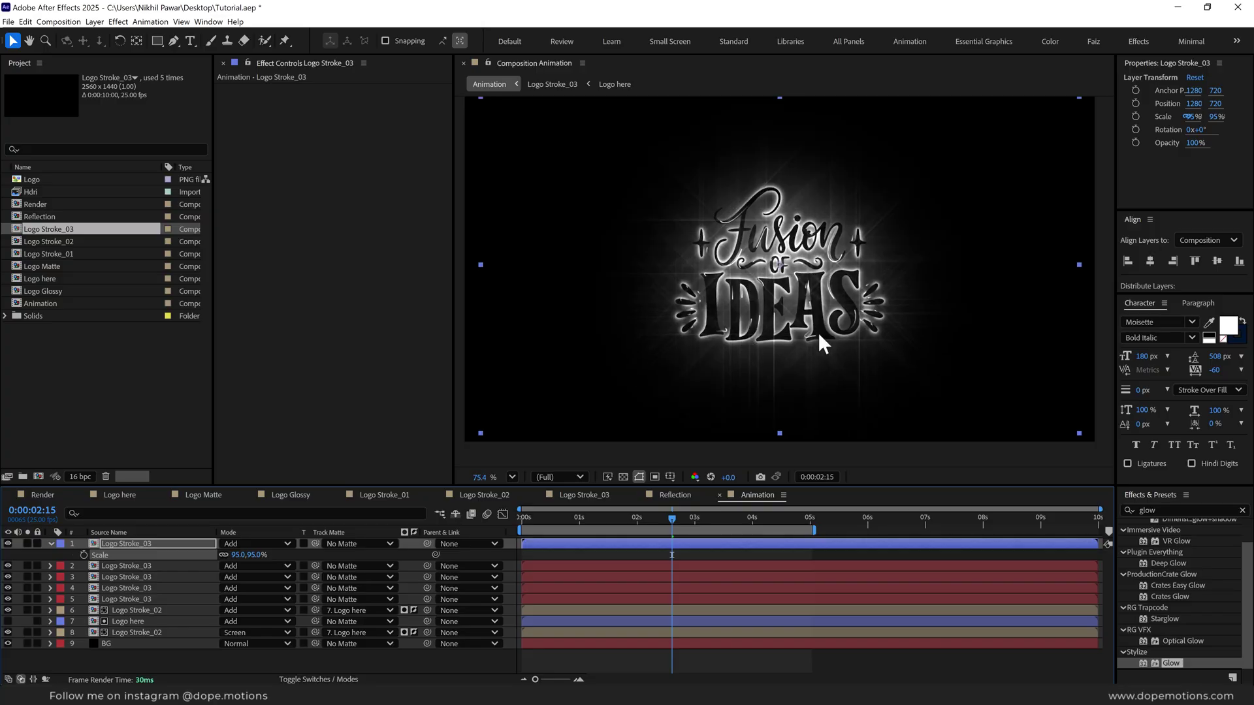
pyautogui.click(253, 554)
pyautogui.press('Return')
pyautogui.moveTo(566, 519); pyautogui.dragTo(655, 528)
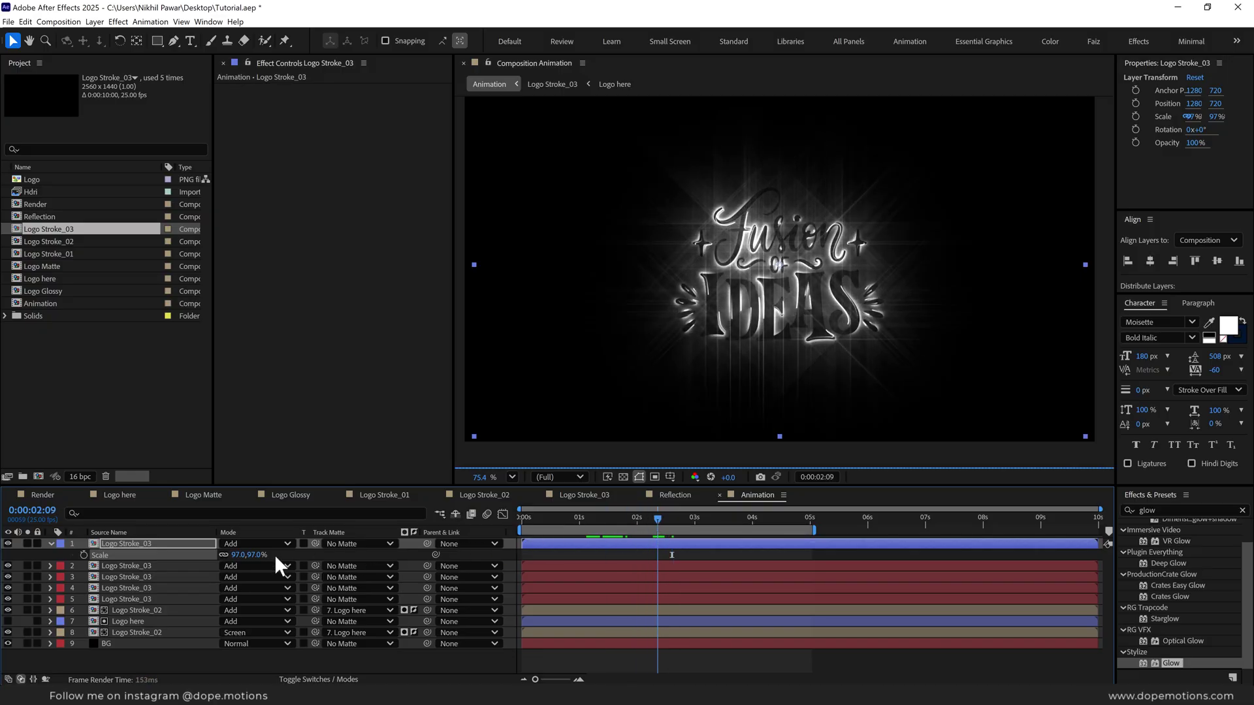
pyautogui.click(256, 555)
pyautogui.write('96')
pyautogui.press('Return')
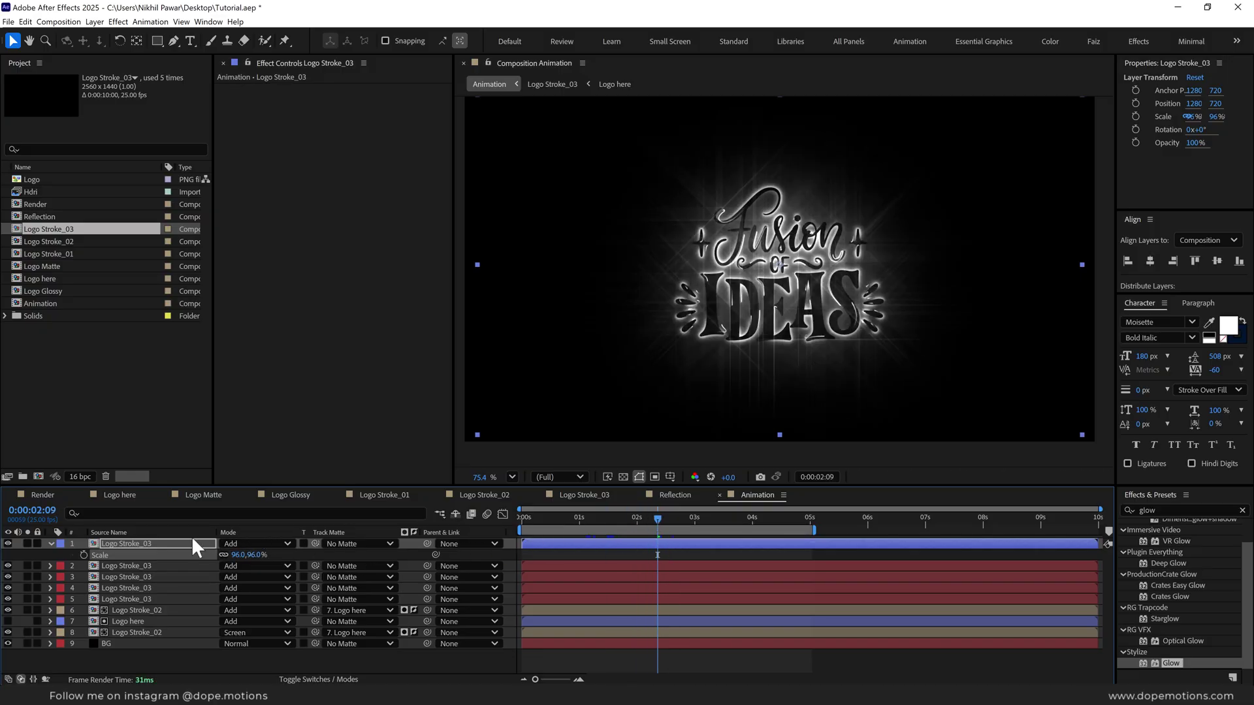
pyautogui.press('s')
# - Duplicate the blue Logo Stroke_03 layer and apply Fast Box Blur with a Blur Radius of 5 to the upper copy
pyautogui.hotkey('ctrl', 'd')
pyautogui.doubleClick(1142, 508)
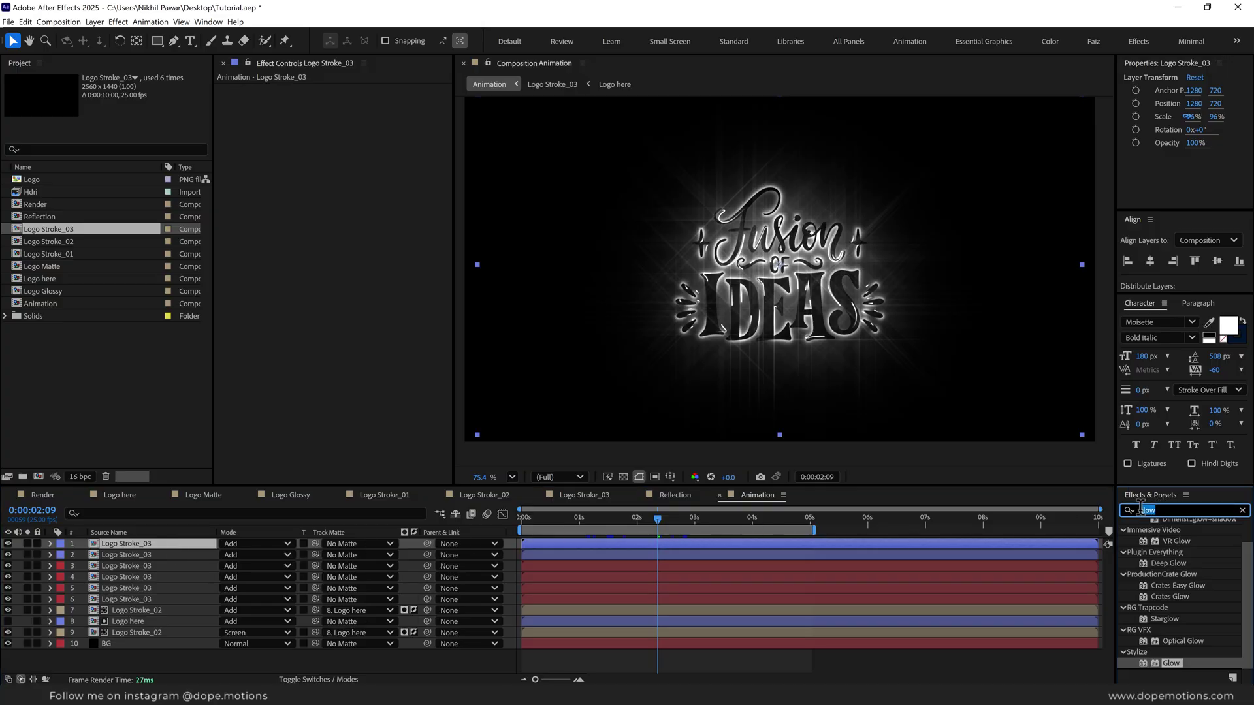
pyautogui.write('fas')
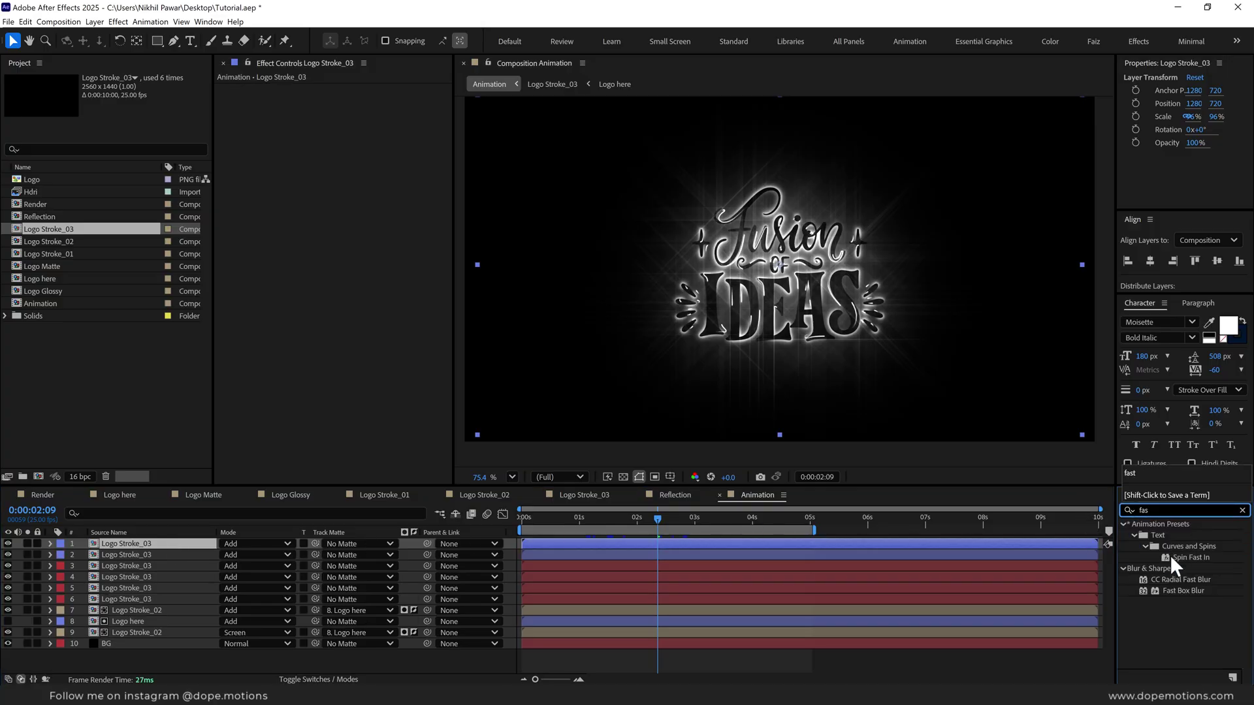
pyautogui.moveTo(1184, 590); pyautogui.dragTo(351, 104)
pyautogui.click(351, 102)
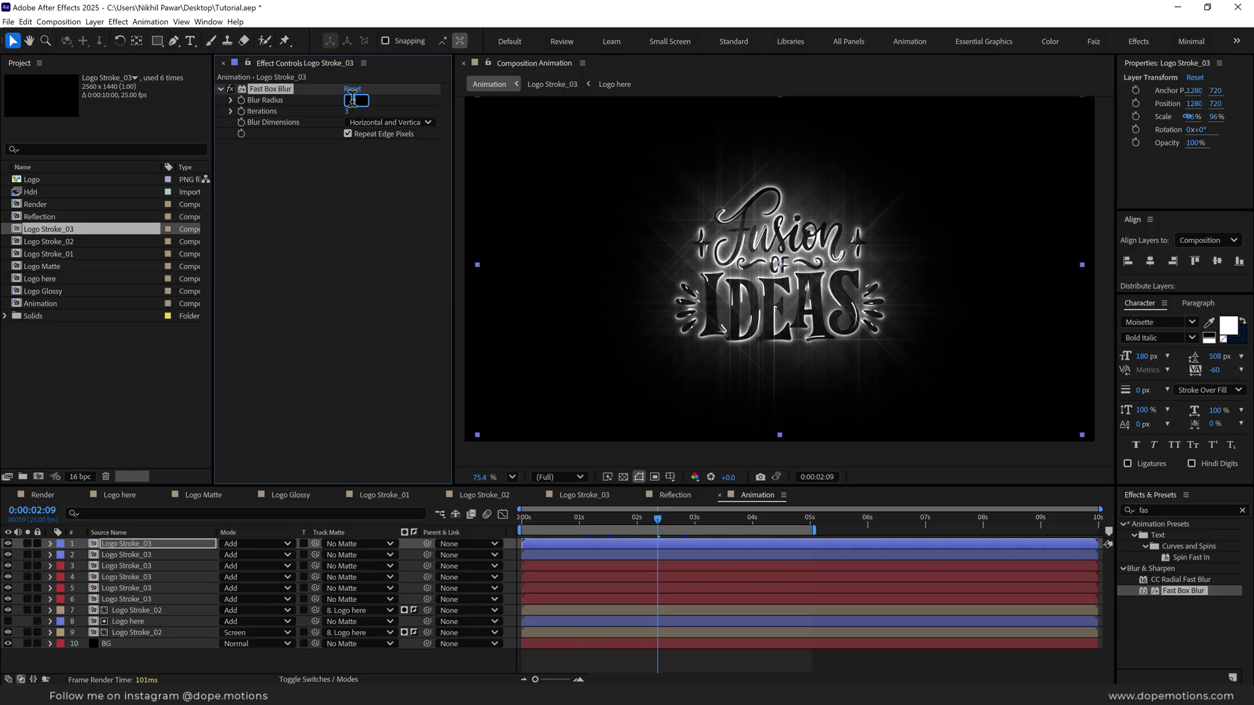
pyautogui.click(57, 213)
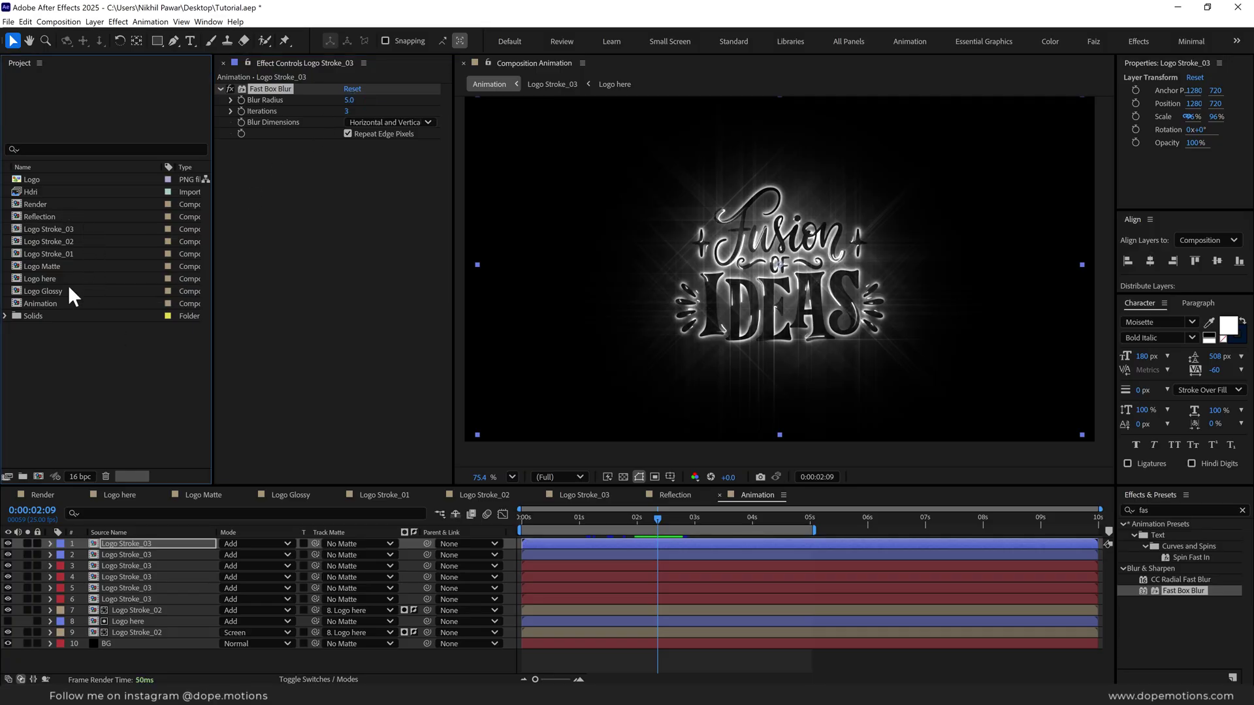
# - Add the Logo Glossy composition as the top layer of Animation and start it at 0:00:01:00
pyautogui.moveTo(62, 292); pyautogui.dragTo(128, 542)
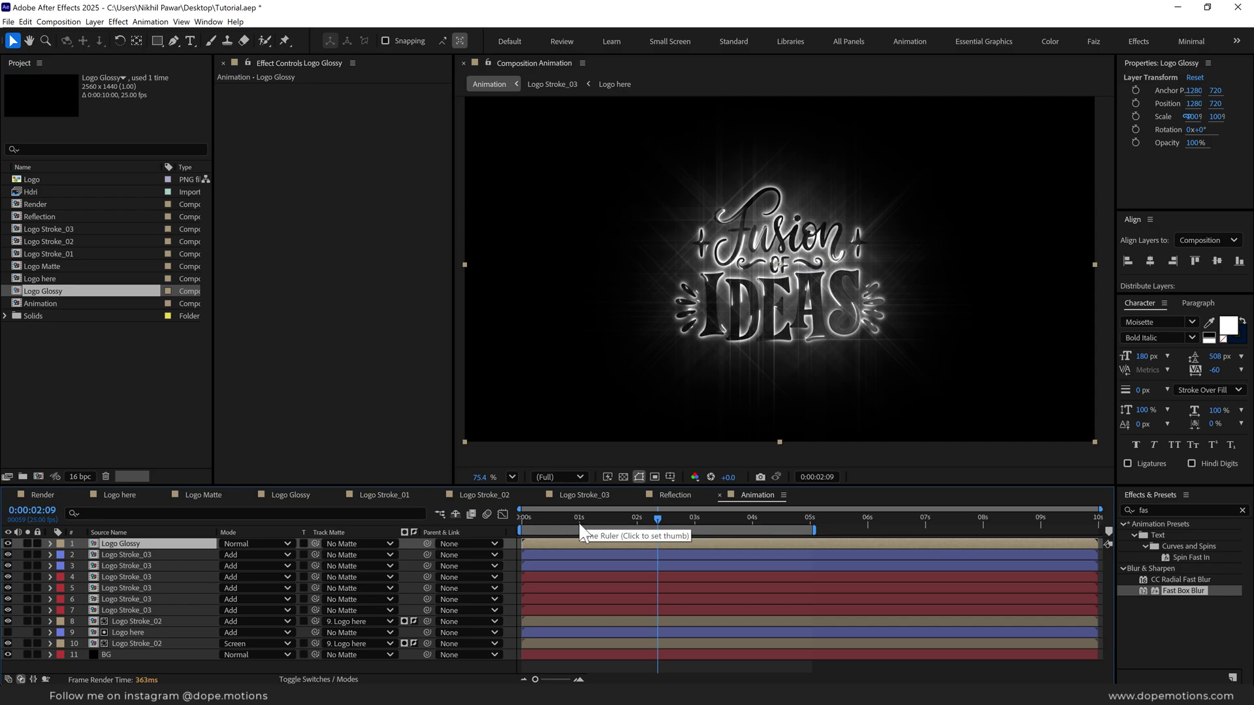
pyautogui.click(579, 521)
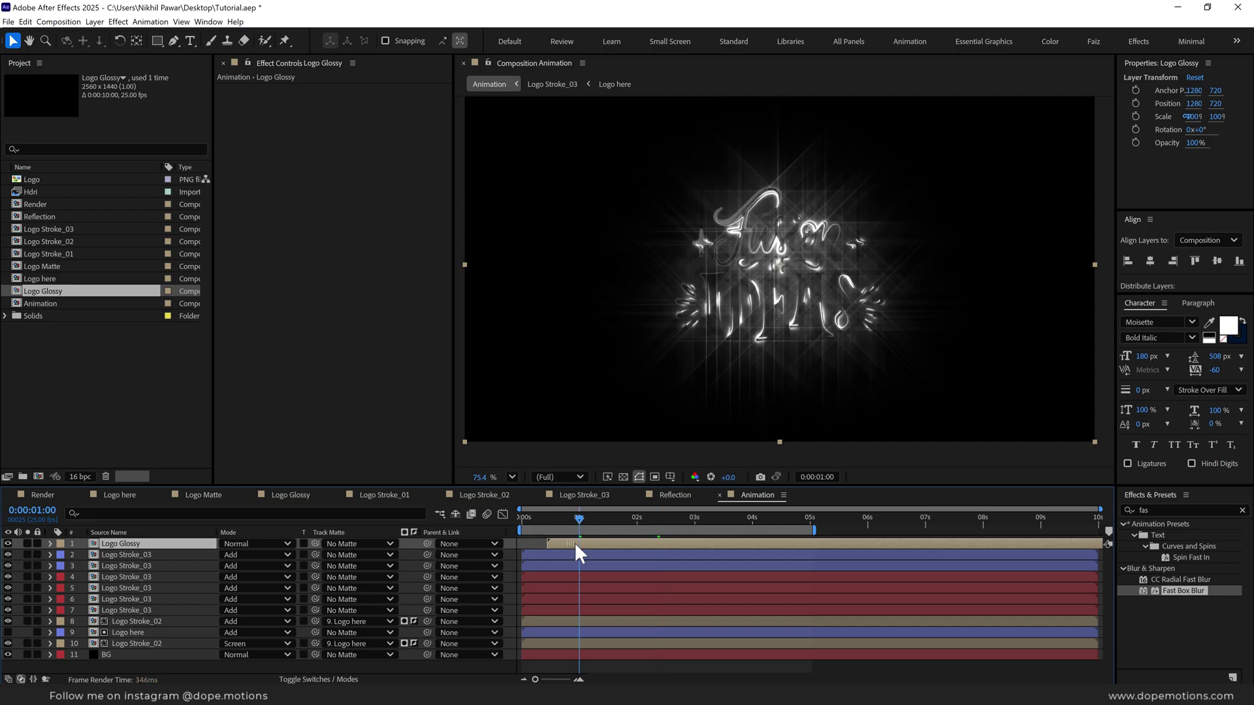
pyautogui.moveTo(575, 545); pyautogui.dragTo(692, 533)
# - Place the Logo Matte composition above Logo Glossy and start it at 0:00:03:00
pyautogui.moveTo(42, 266); pyautogui.dragTo(123, 540)
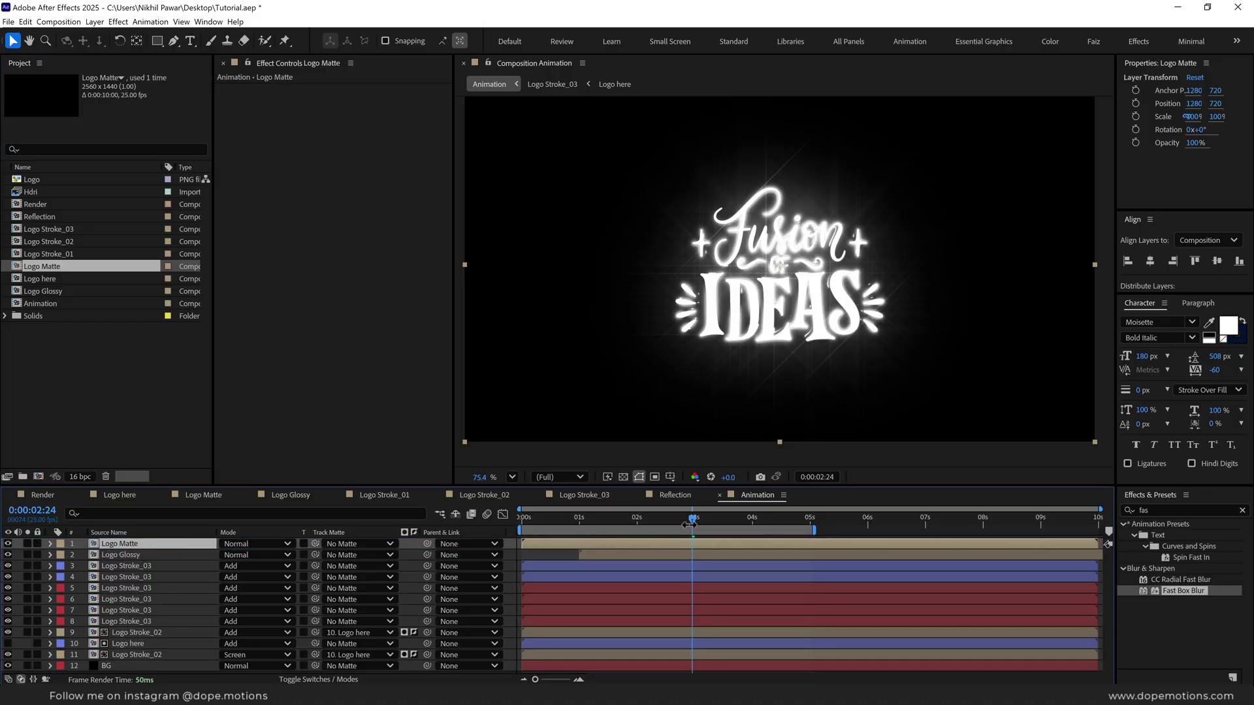
pyautogui.moveTo(692, 524); pyautogui.dragTo(694, 525)
pyautogui.moveTo(543, 547); pyautogui.dragTo(703, 549)
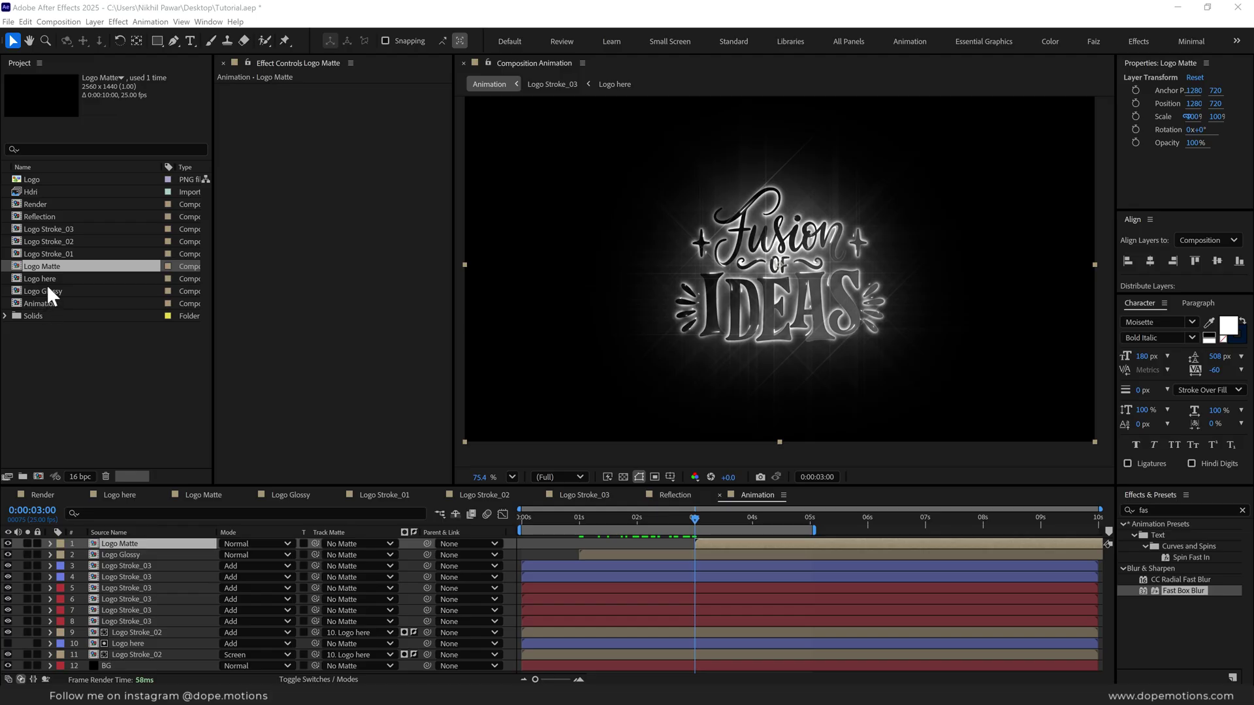
# - Place the Reflection composition above Logo Matte and align its start to 0:00:02:00
pyautogui.moveTo(48, 215); pyautogui.dragTo(657, 543)
pyautogui.click(636, 520)
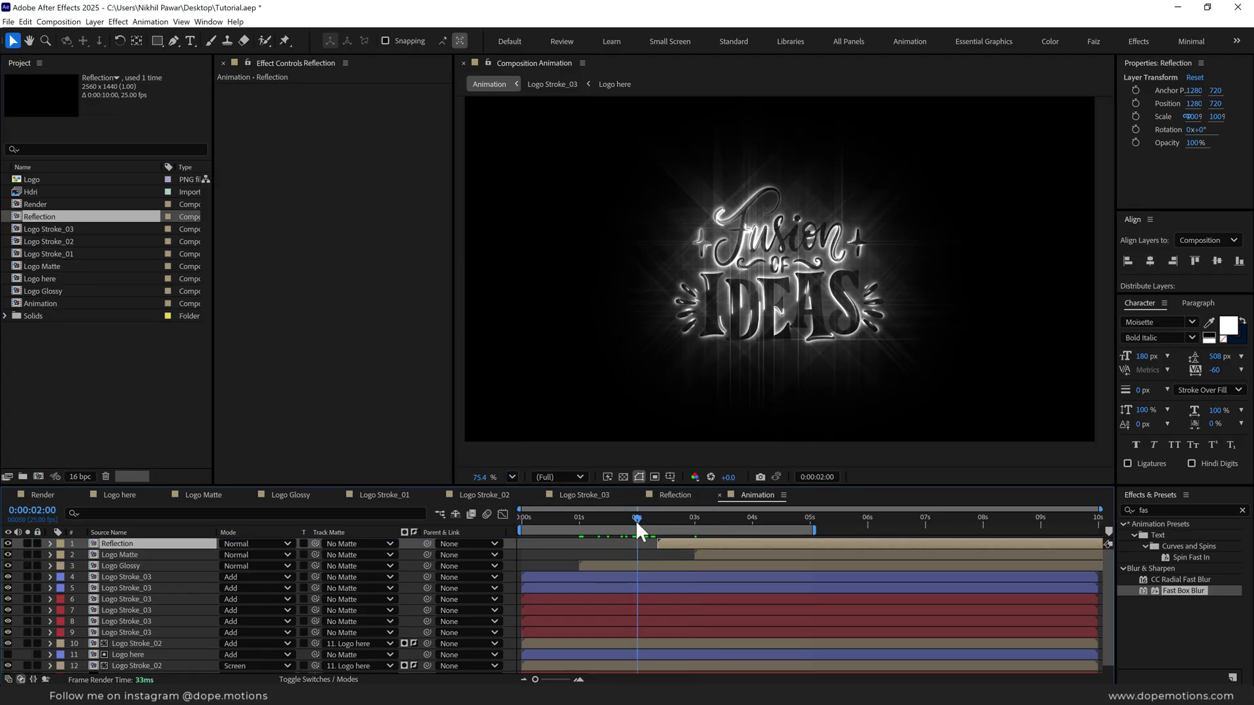
pyautogui.press('[')
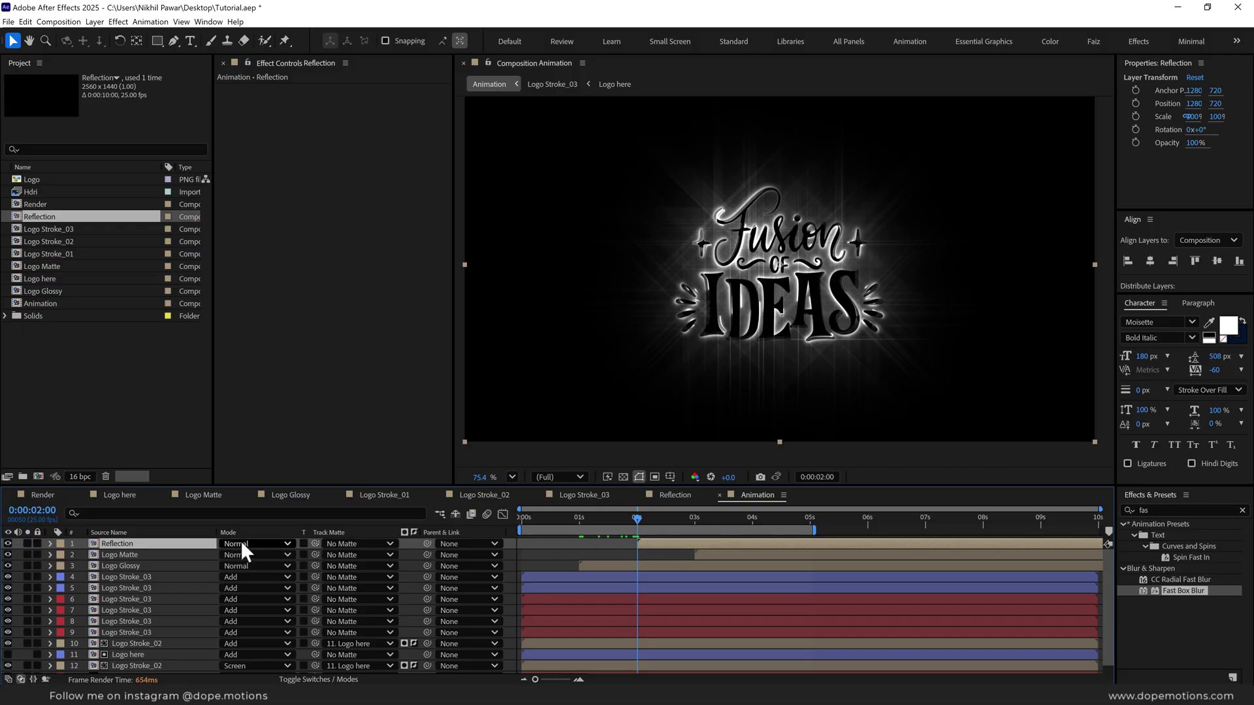
# - Set the blending mode of the Reflection and Logo Glossy layers to Screen and check the look at 0:00:04:03
pyautogui.click(240, 543)
pyautogui.click(247, 198)
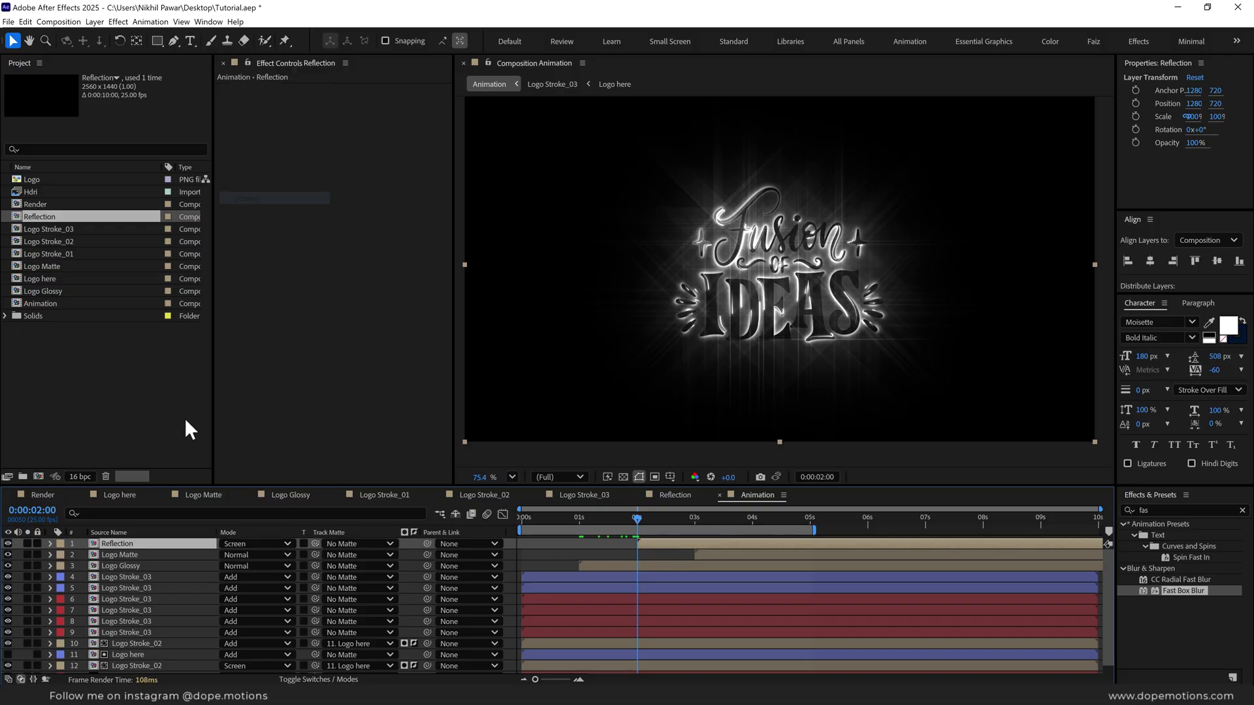
pyautogui.click(142, 564)
pyautogui.click(250, 566)
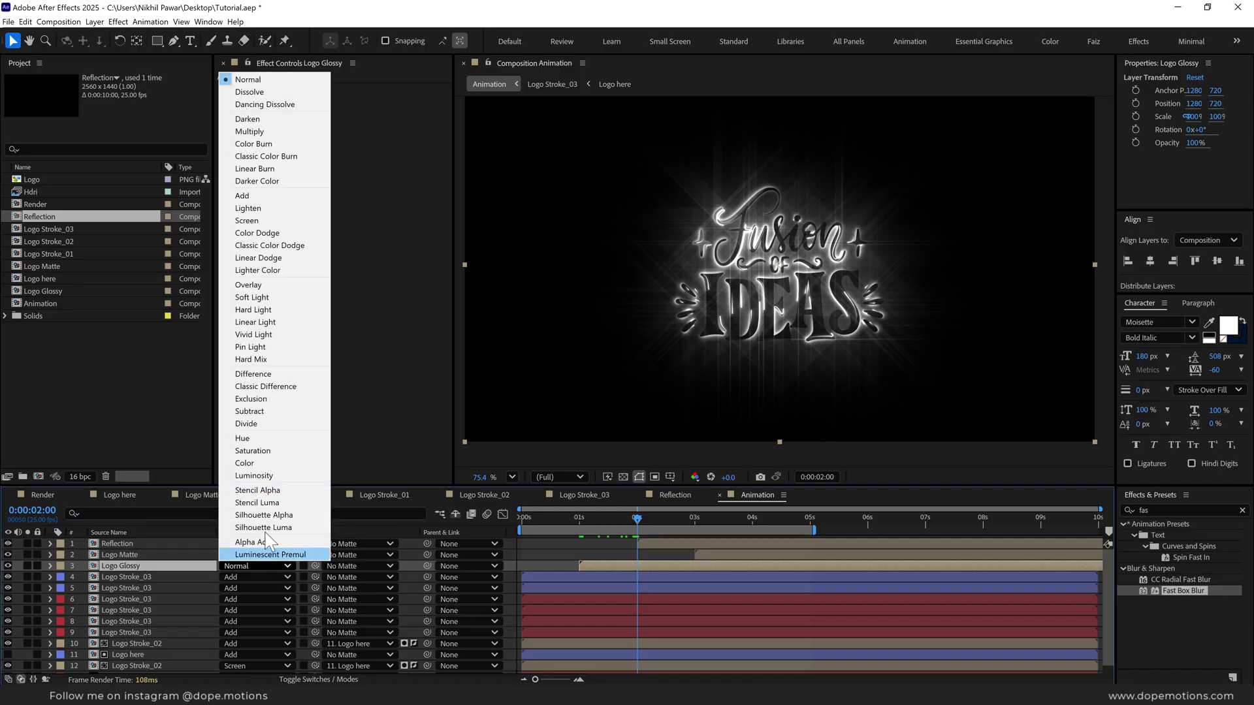
pyautogui.click(257, 222)
pyautogui.moveTo(713, 523); pyautogui.dragTo(746, 521)
# - Create a null object, put it at the top of the layer stack and rename it Scale Control
pyautogui.rightClick(160, 480)
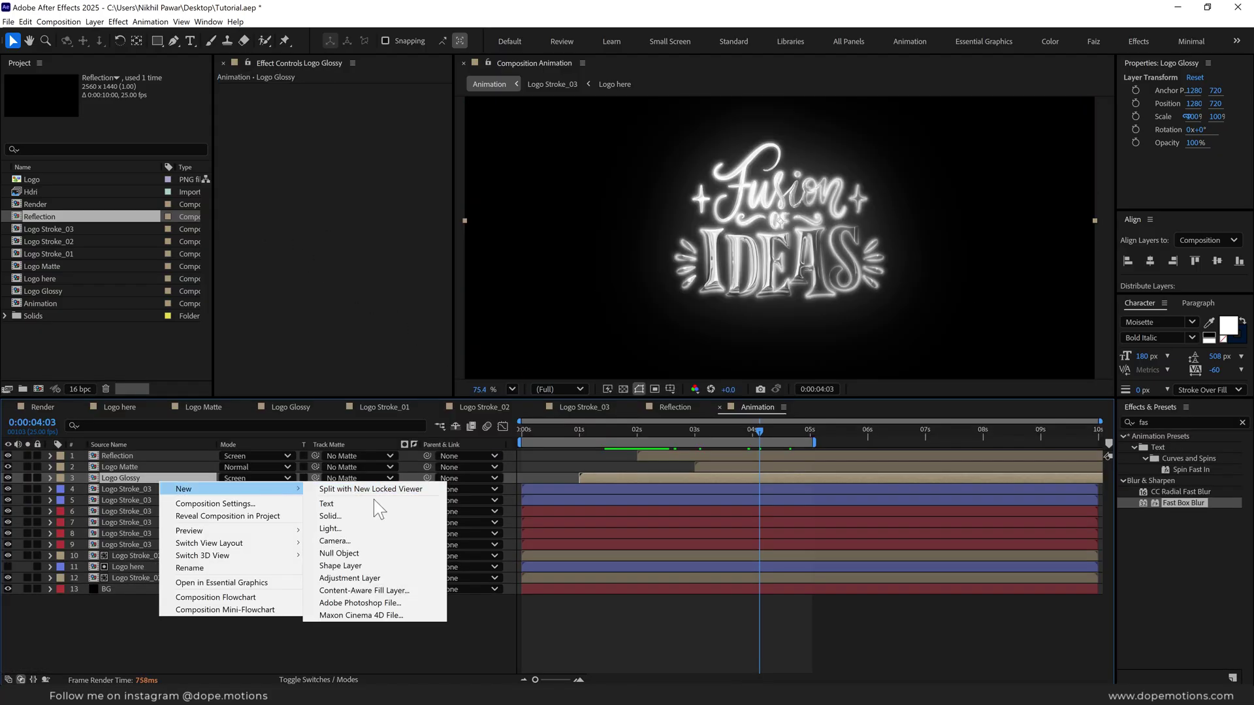
pyautogui.click(360, 553)
pyautogui.moveTo(131, 478); pyautogui.dragTo(120, 450)
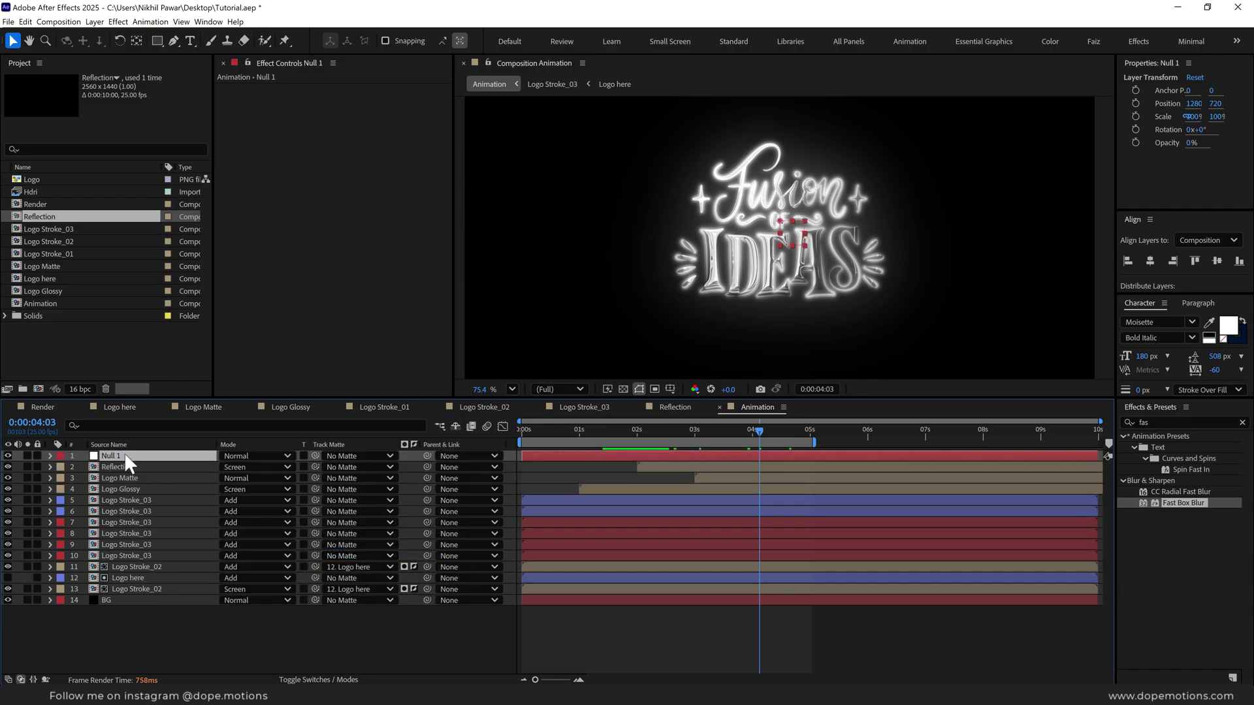
pyautogui.press('Return')
pyautogui.write('Scale Control')
pyautogui.press('Return')
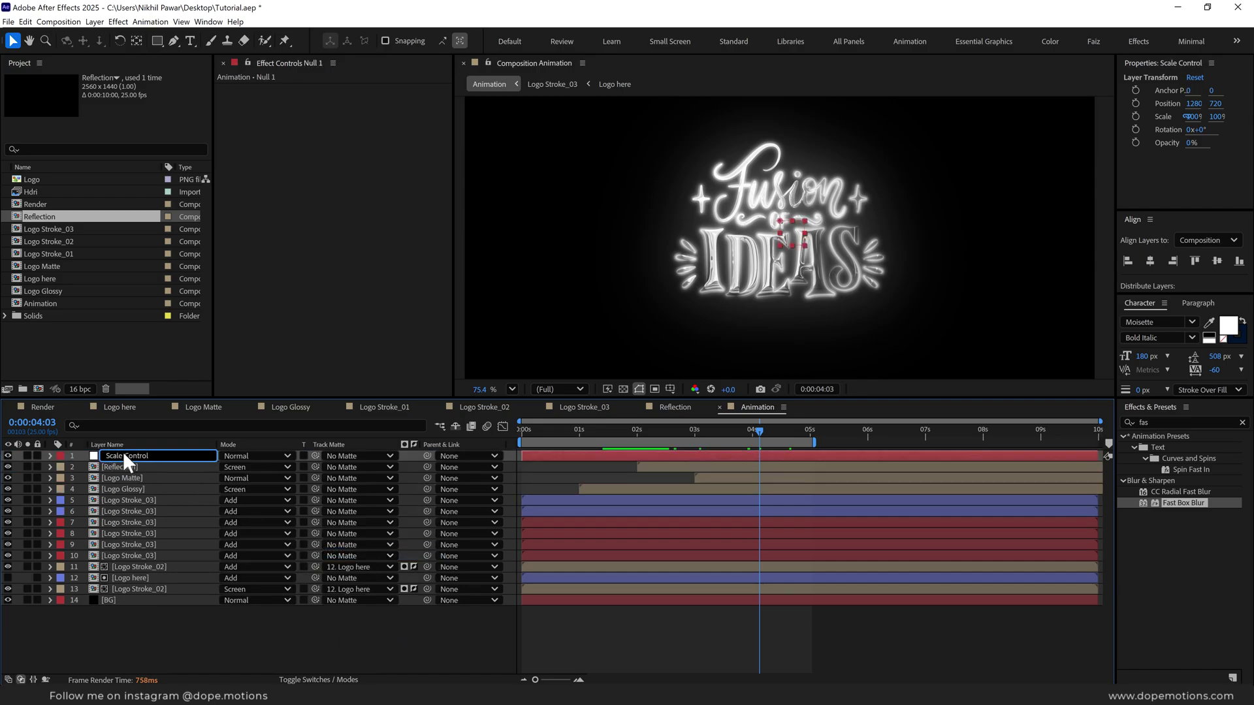
# - Parent all layers from Reflection down to the lowest Logo Stroke_02 to the Scale Control null, leaving out BG
pyautogui.click(114, 465)
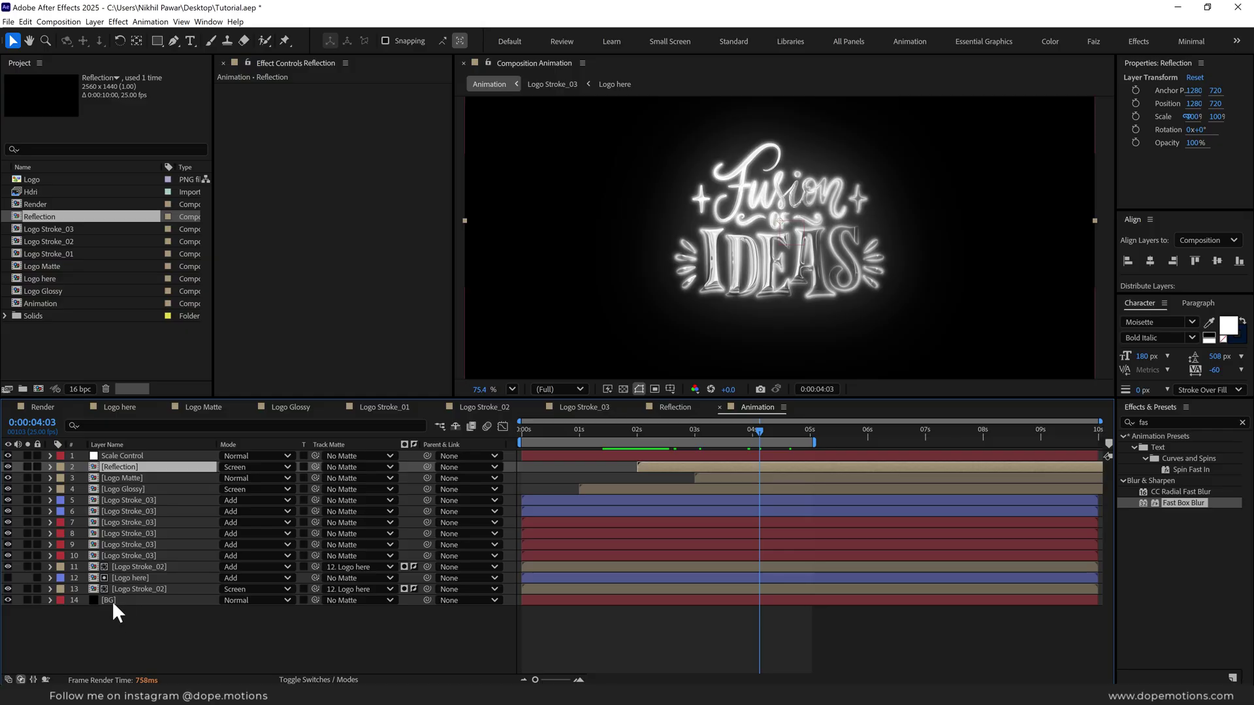
pyautogui.keyDown('shift'); pyautogui.click(118, 589); pyautogui.keyUp('shift')
pyautogui.moveTo(427, 467); pyautogui.dragTo(127, 457)
# - Set the Scale Control null's Scale to 130% at 0:00:00:00 and start keyframing it there
pyautogui.click(127, 454)
pyautogui.press('s')
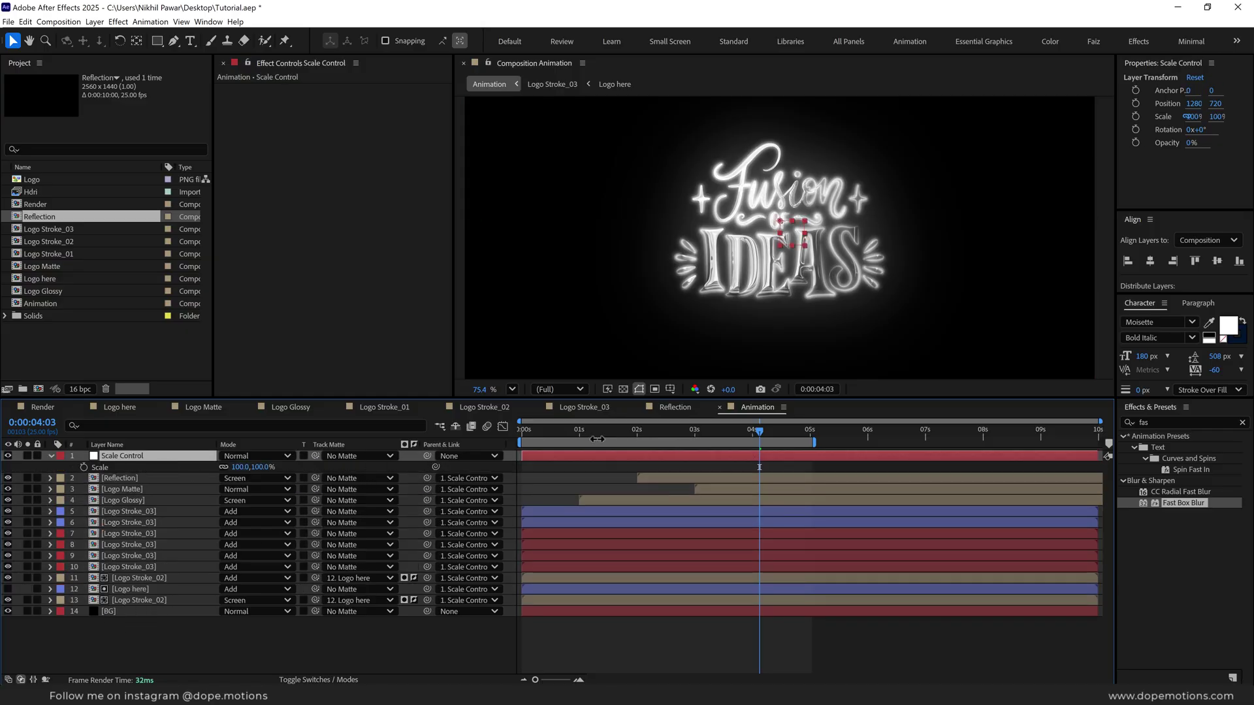
pyautogui.moveTo(562, 433); pyautogui.dragTo(487, 440)
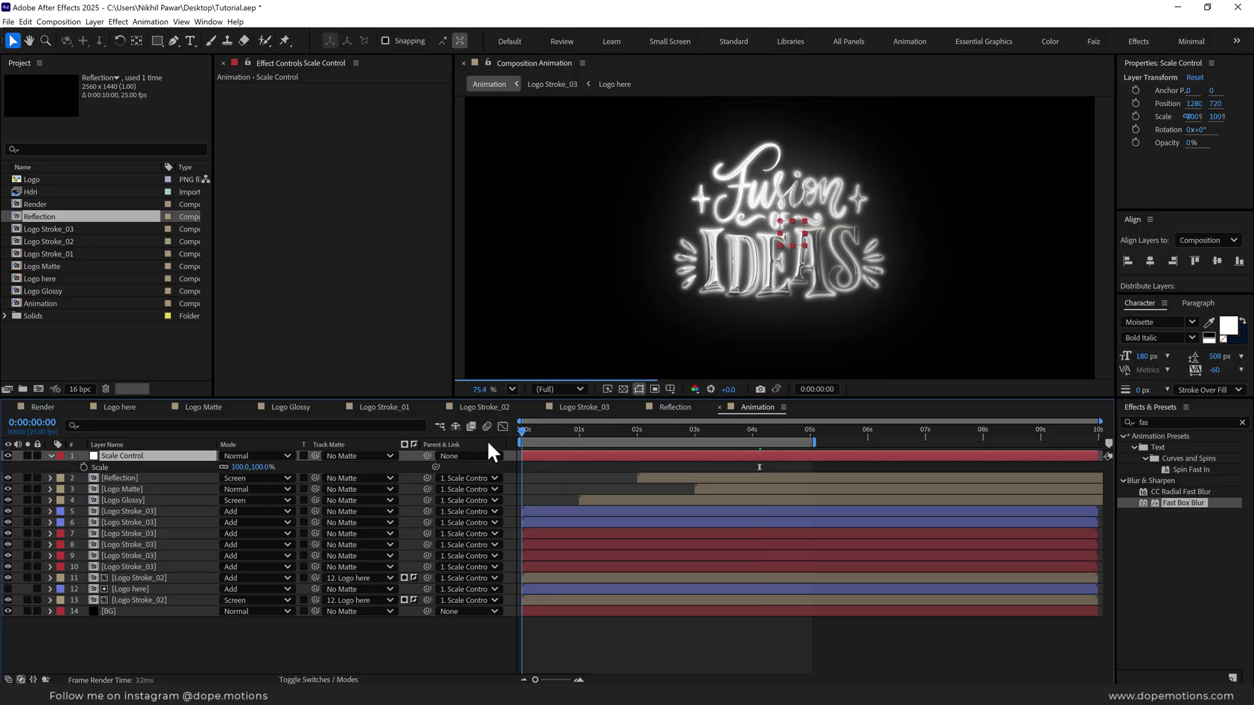
pyautogui.click(262, 467)
pyautogui.write('130')
pyautogui.press('Return')
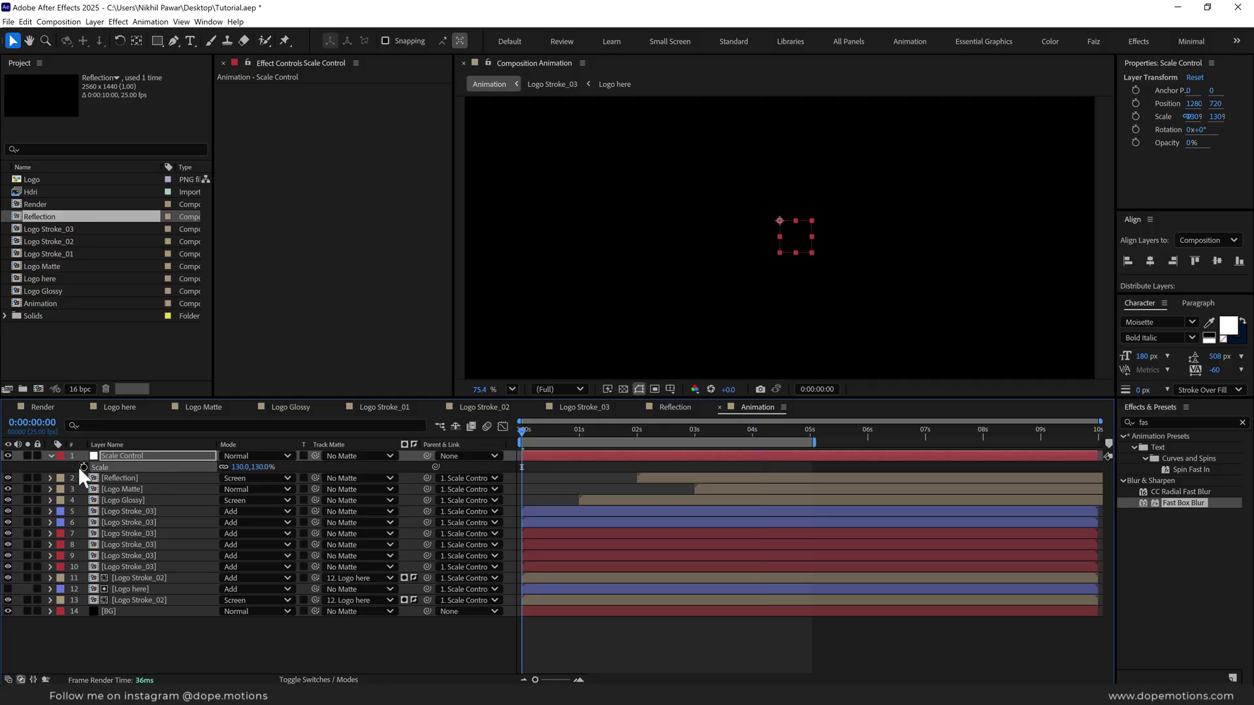
# - Set the Scale Control null's Scale to 80% at 0:00:09:24 and preview the scaling along the timeline
pyautogui.moveTo(890, 439); pyautogui.dragTo(1126, 444)
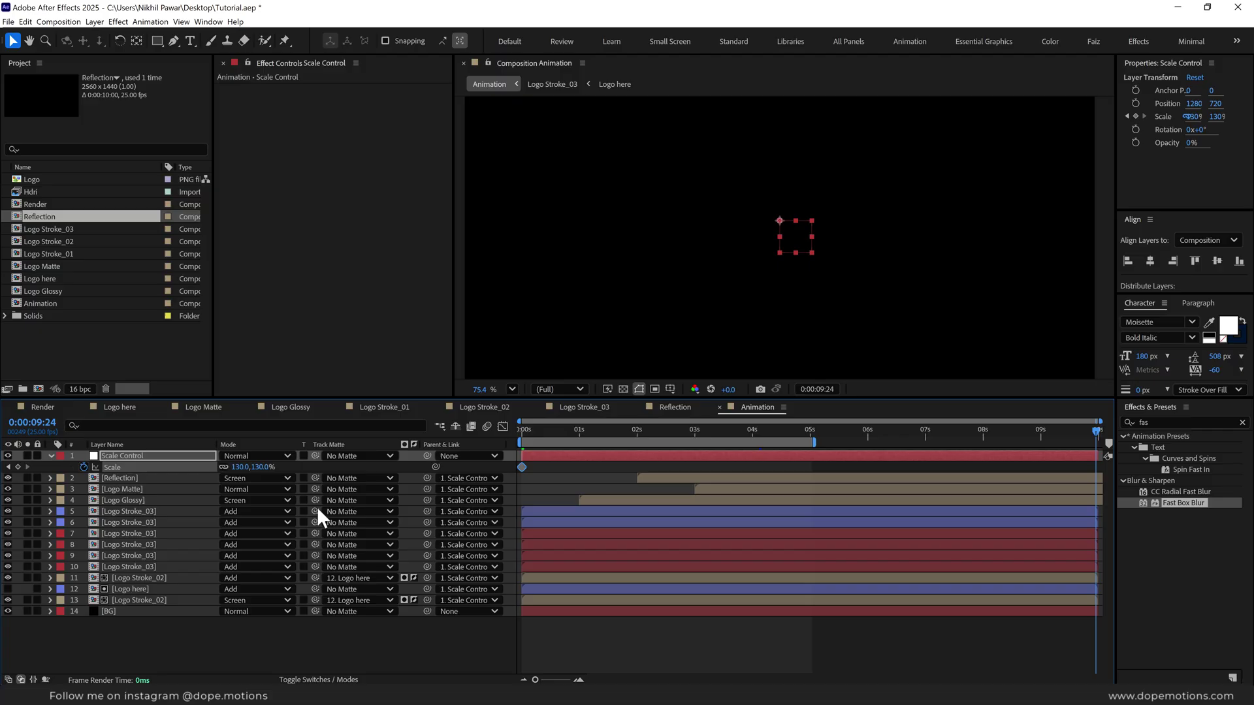
pyautogui.click(263, 467)
pyautogui.write('10')
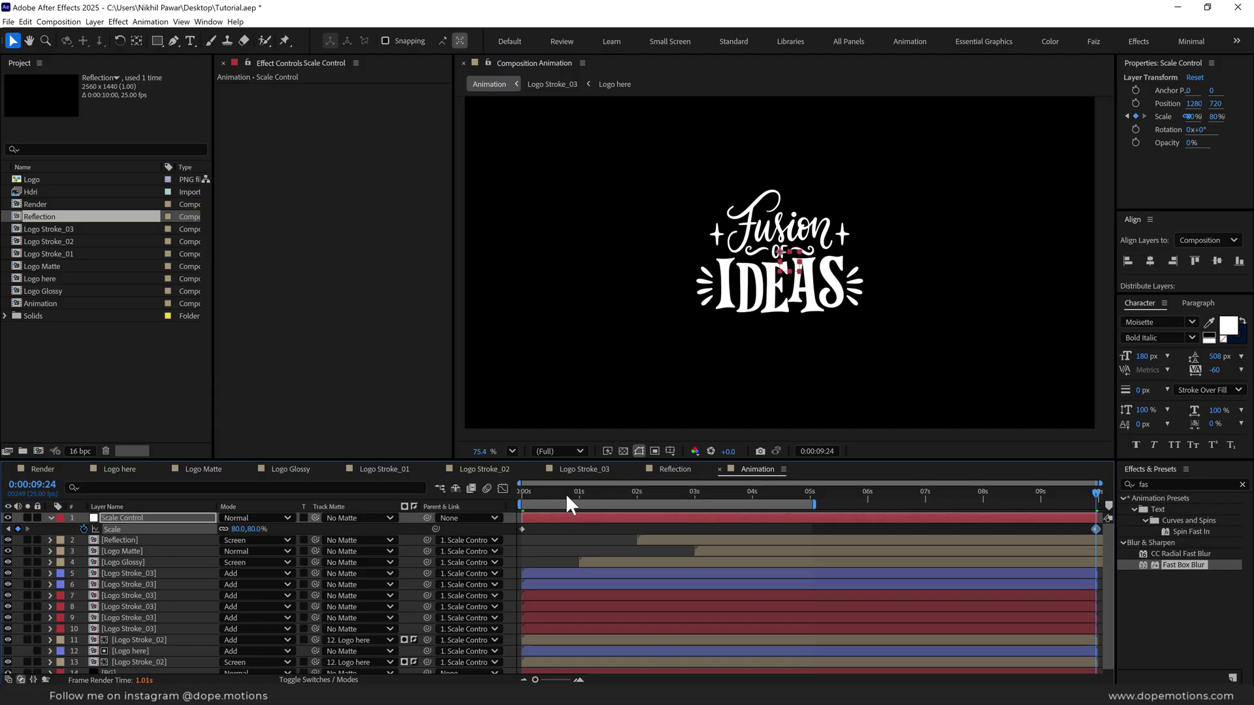
pyautogui.moveTo(565, 494); pyautogui.dragTo(678, 506)
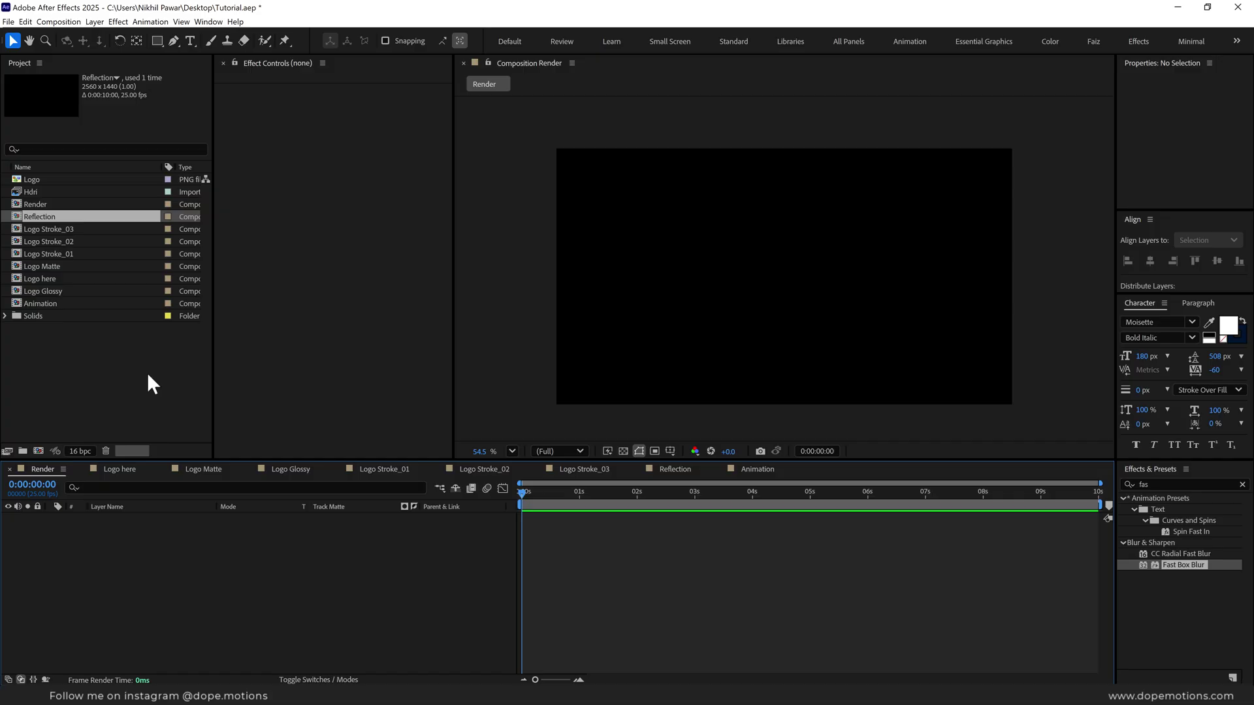
# - Add the Animation composition to the Render composition as a layer and go to 0:00:01:12
pyautogui.click(75, 346)
pyautogui.moveTo(49, 303); pyautogui.dragTo(118, 579)
pyautogui.click(597, 495)
pyautogui.moveTo(597, 497); pyautogui.dragTo(607, 497)
# - Apply the Shift Channels effect to the Animation layer in Render and set its blend mode to Add
pyautogui.click(1181, 485)
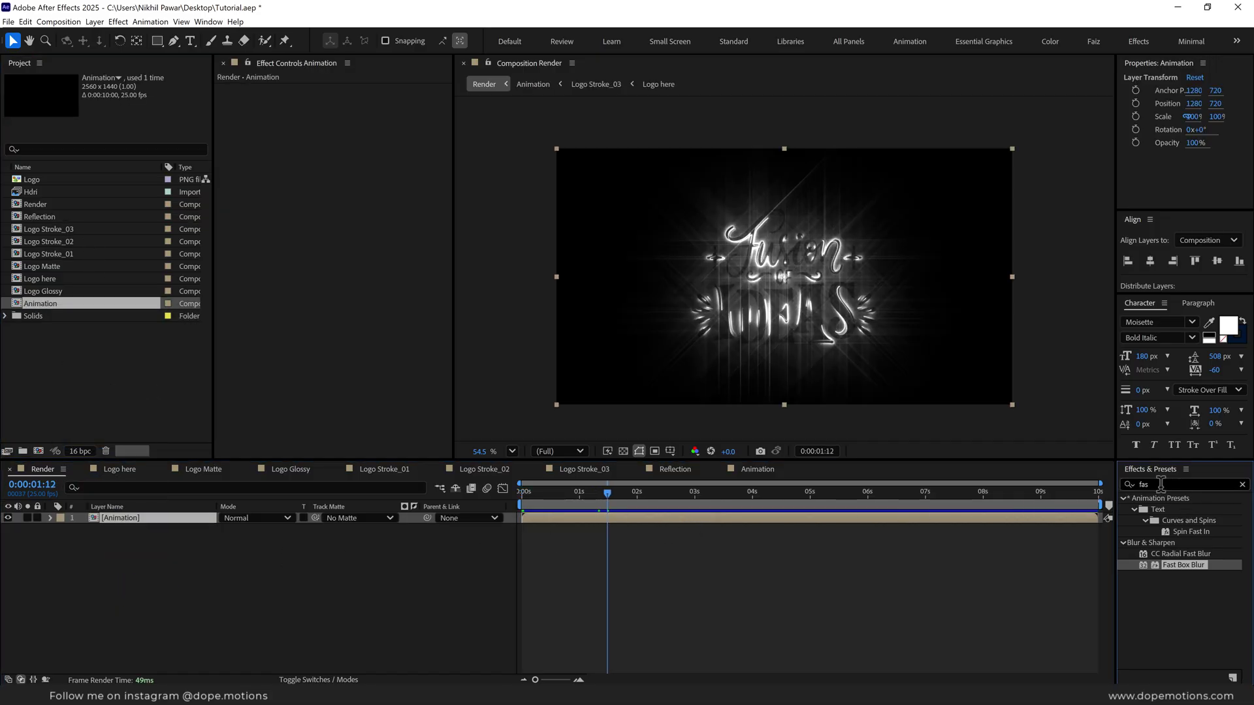
pyautogui.write('shif')
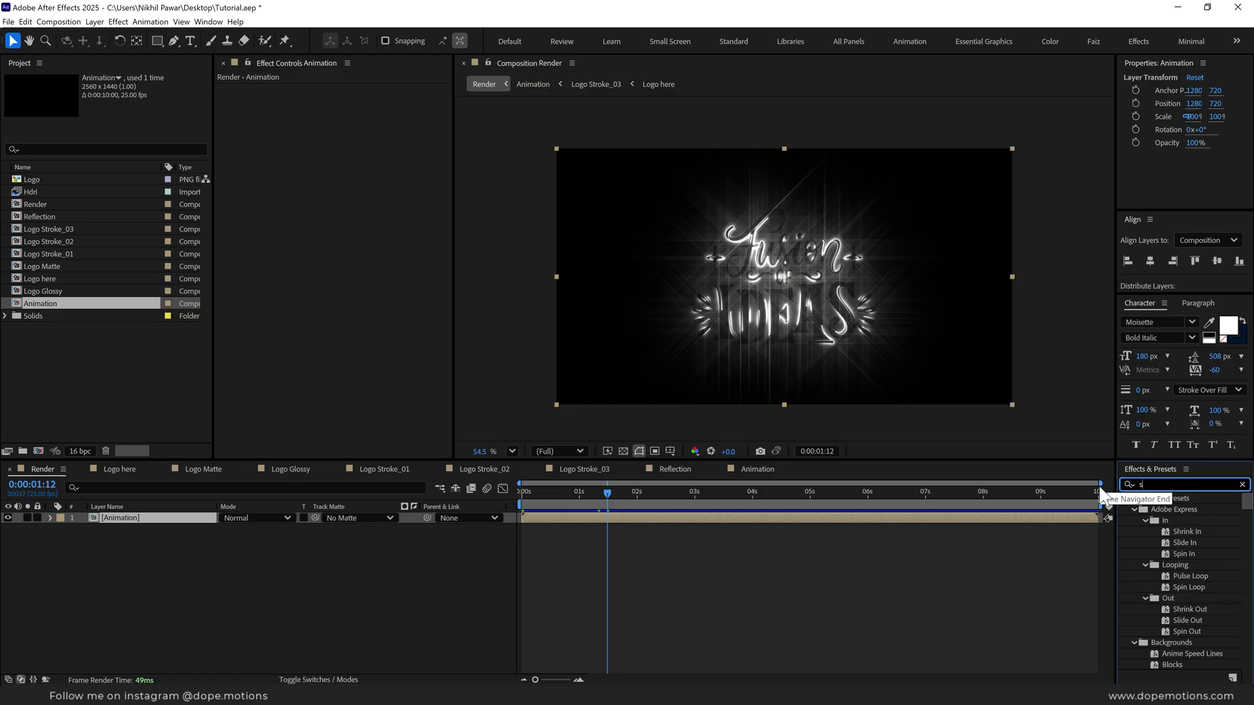
pyautogui.moveTo(1183, 586); pyautogui.dragTo(149, 519)
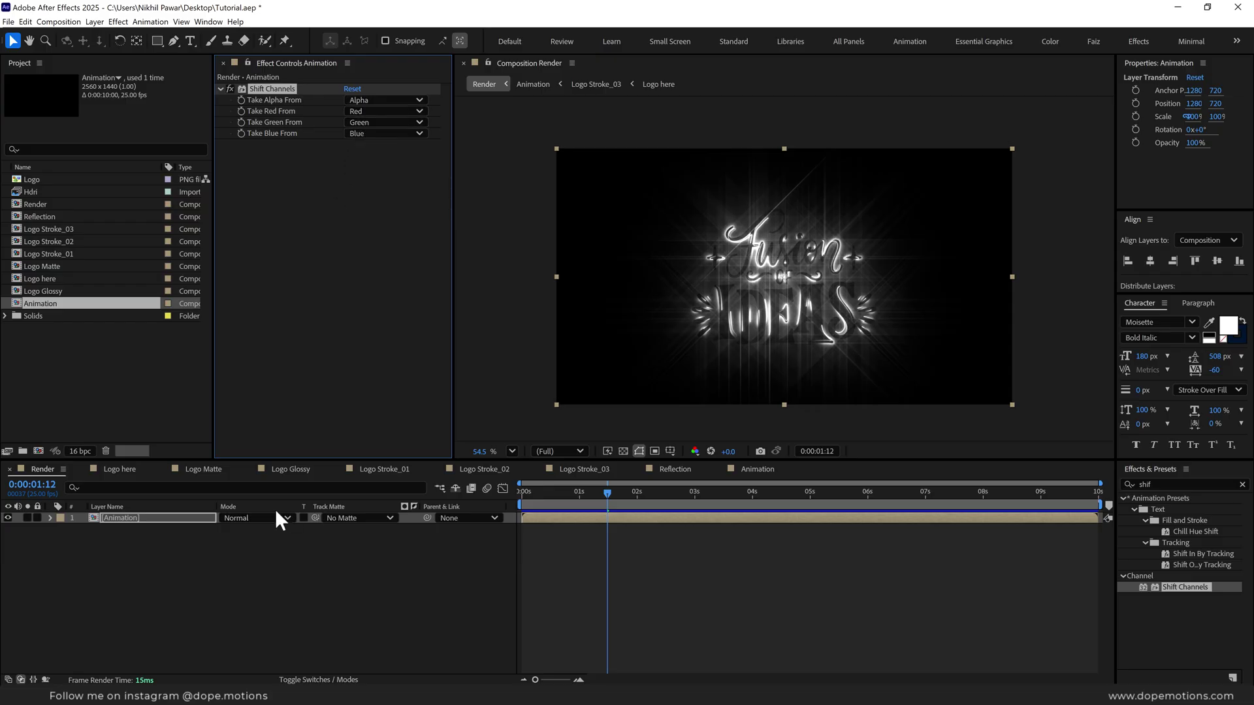
pyautogui.click(256, 515)
pyautogui.click(259, 147)
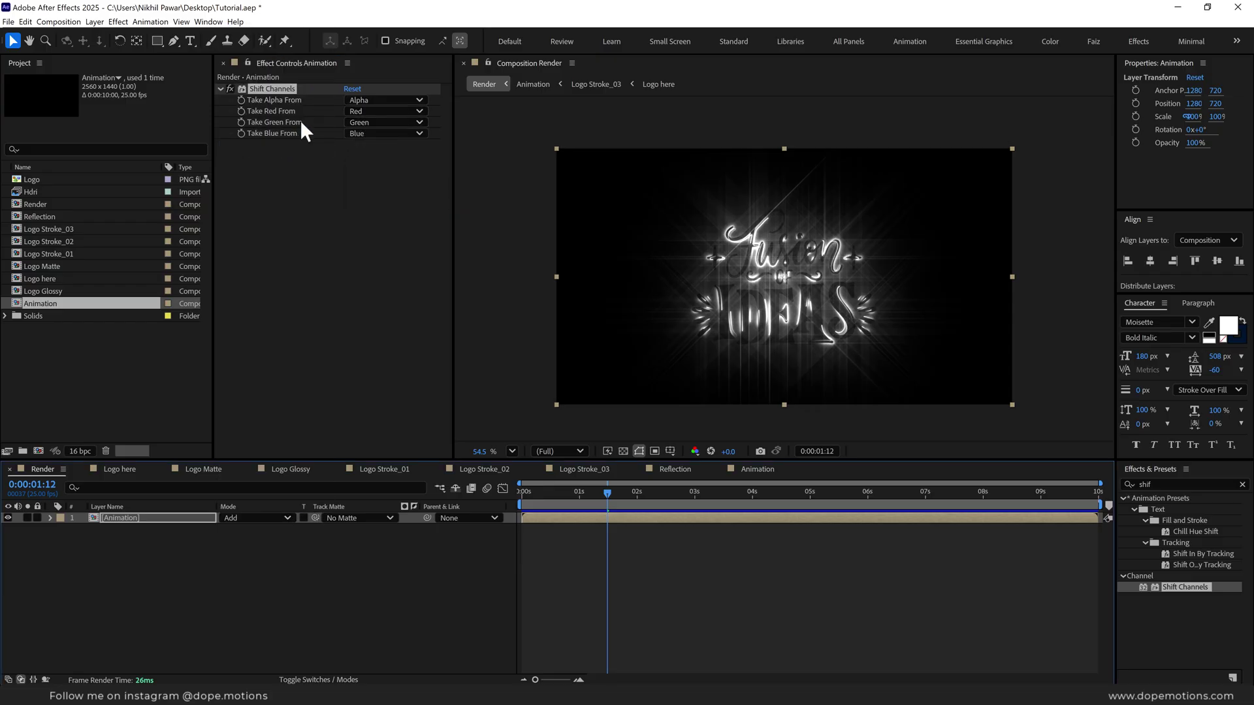
# - Set Take Green From and Take Blue From to Full Off in the Animation layer's Shift Channels effect
pyautogui.click(365, 123)
pyautogui.click(374, 245)
pyautogui.click(371, 134)
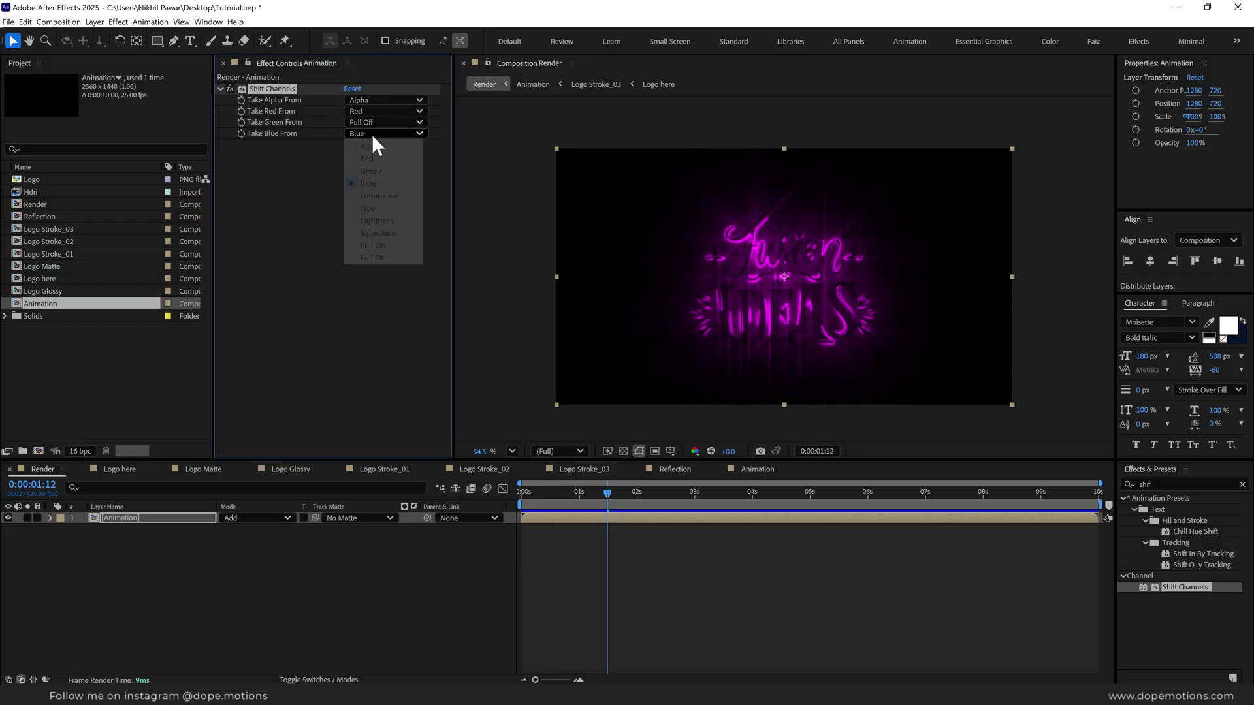
pyautogui.click(375, 257)
# - Duplicate the Animation layer and isolate green in the copy, with Take Red From at Full Off and Take Green From at Green
pyautogui.click(133, 517)
pyautogui.hotkey('ctrl', 'd')
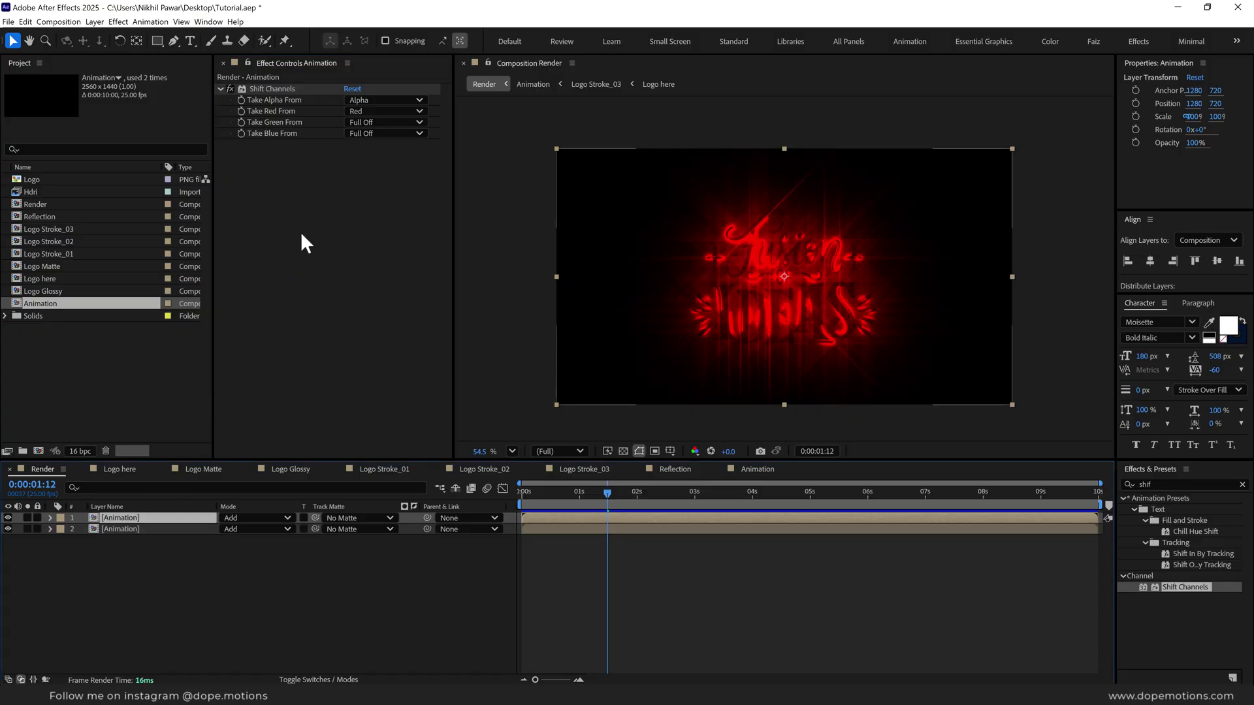
pyautogui.click(371, 111)
pyautogui.click(372, 231)
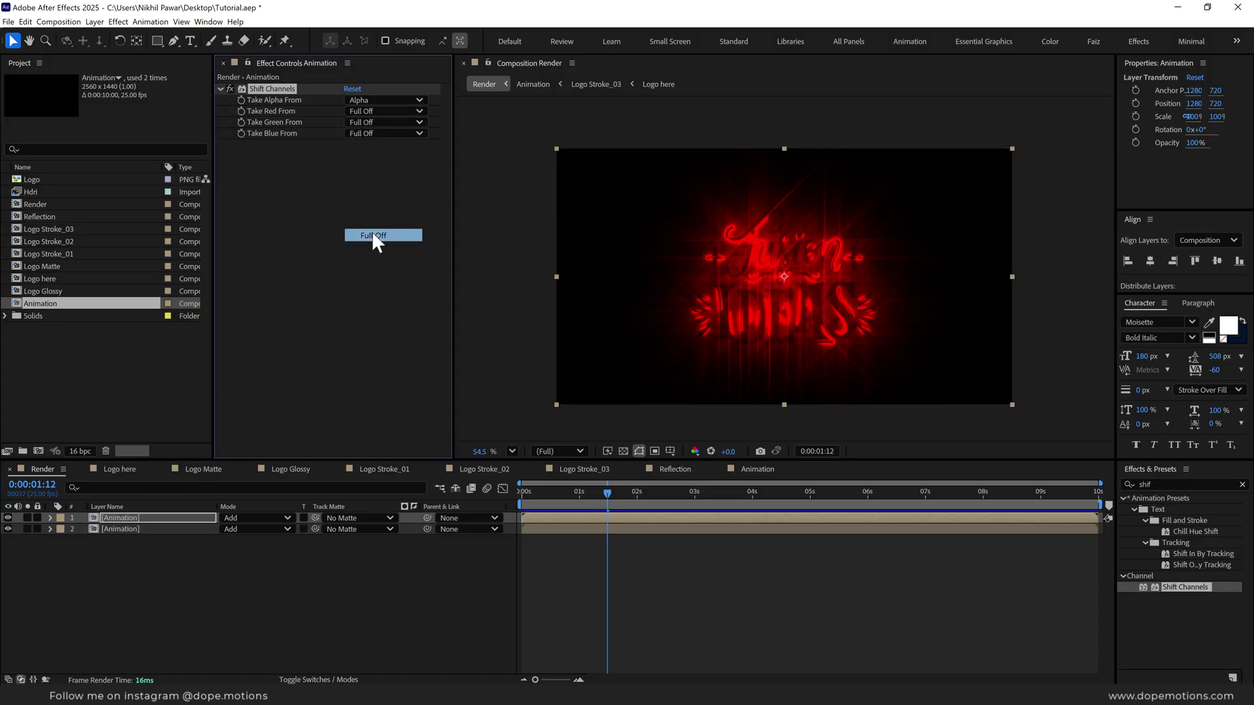
pyautogui.click(364, 122)
pyautogui.click(372, 233)
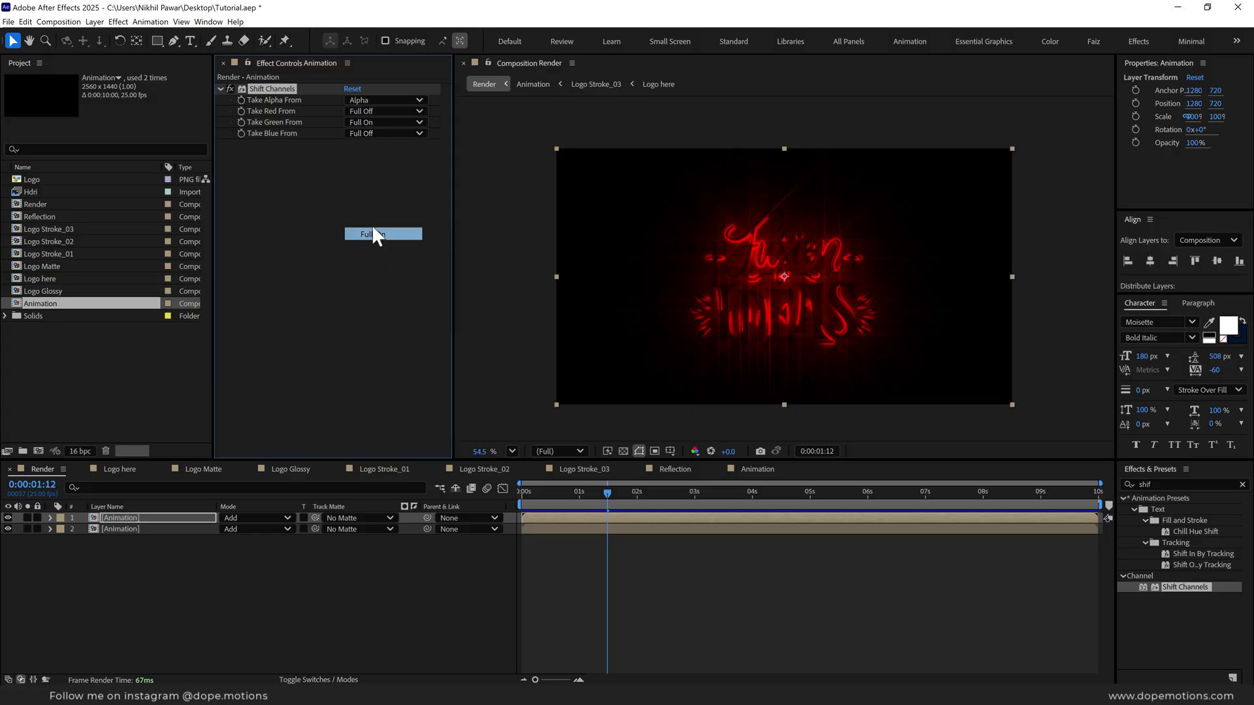
pyautogui.click(356, 122)
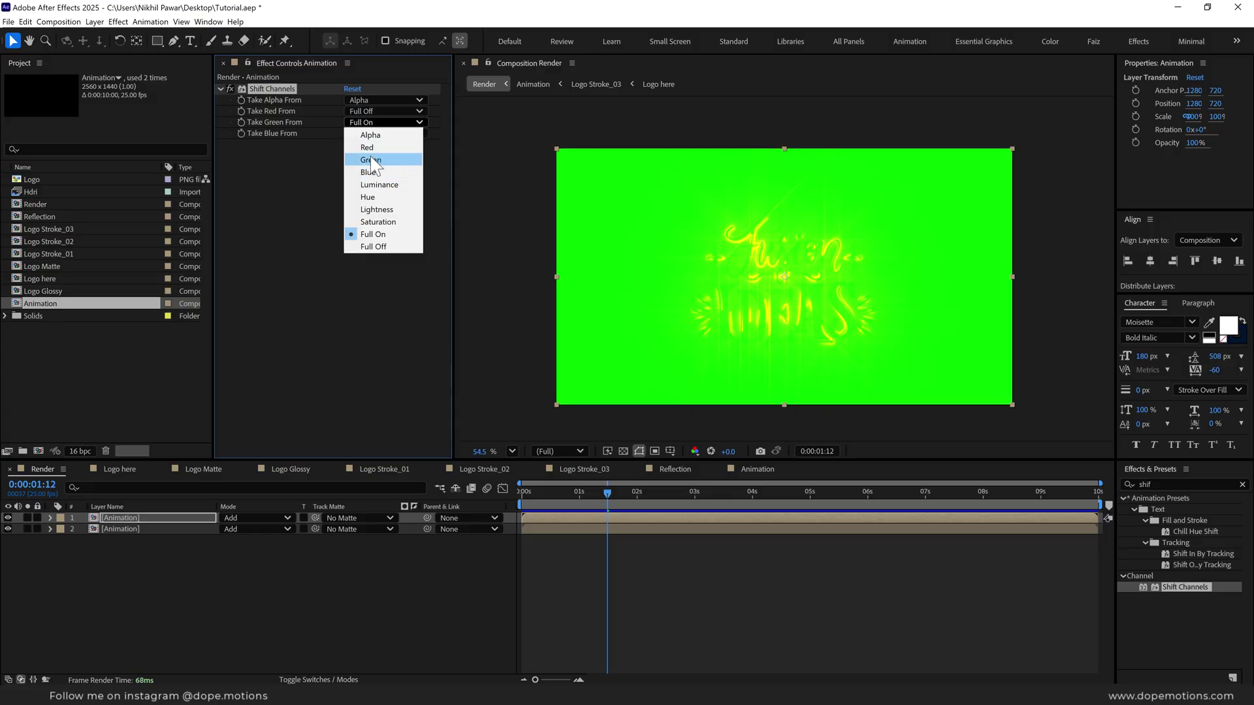
pyautogui.click(373, 167)
# - Duplicate the green Animation layer and set the copy's Take Green From to Full Off and Take Blue From to Blue
pyautogui.click(176, 506)
pyautogui.hotkey('ctrl', 'd')
pyautogui.click(382, 122)
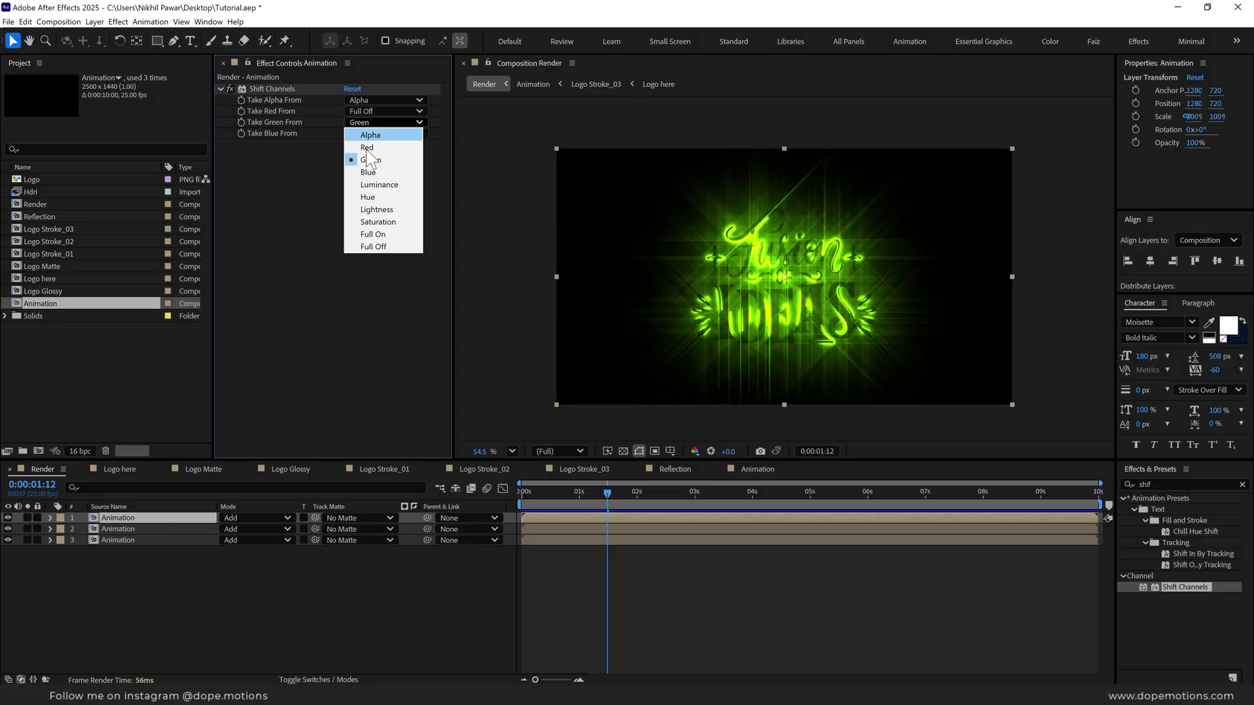
pyautogui.click(370, 247)
pyautogui.click(378, 133)
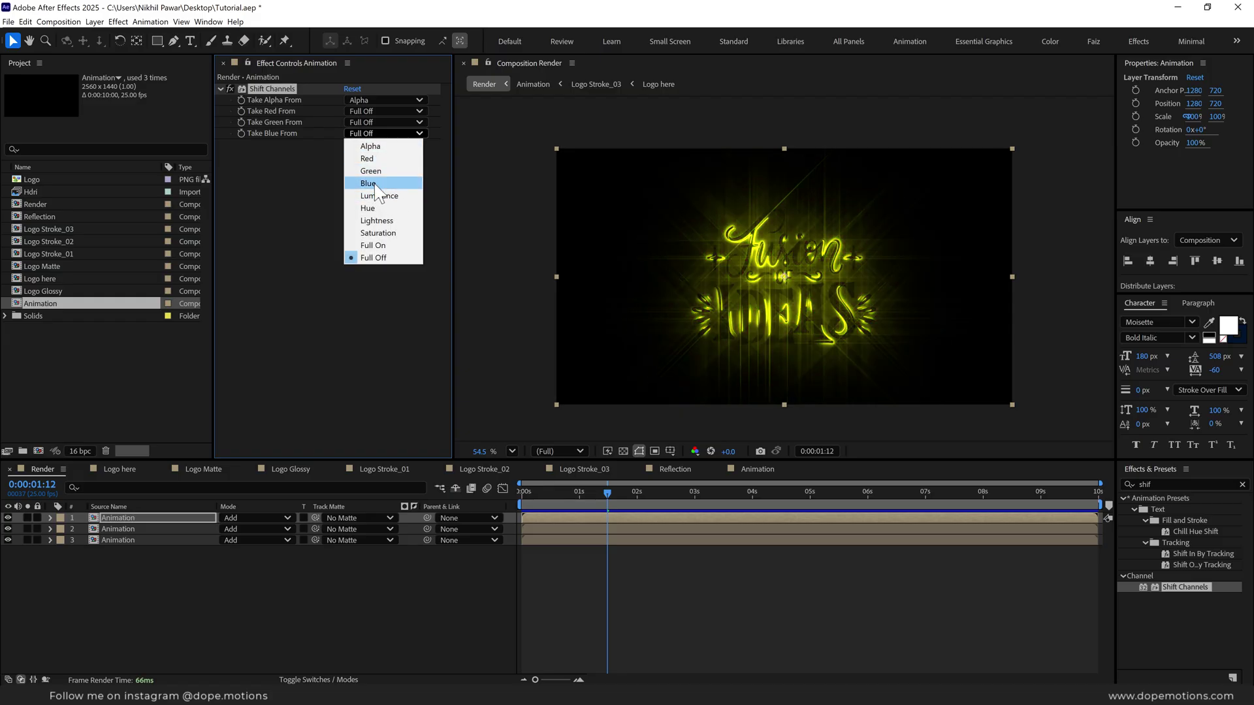
pyautogui.click(370, 183)
# - Offset the Animation layers in time, starting the middle one a frame later and the uppermost one two frames later
pyautogui.scroll(3, 589, 604)
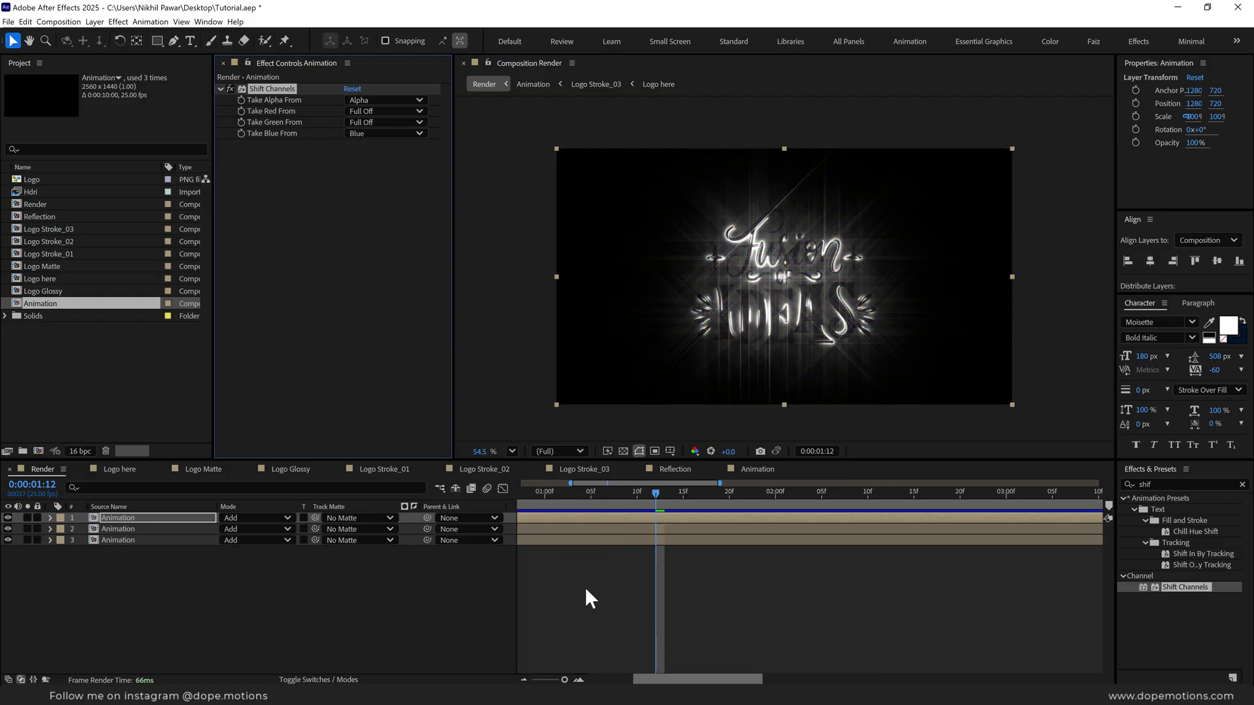
pyautogui.click(531, 530)
pyautogui.moveTo(534, 520); pyautogui.dragTo(547, 517)
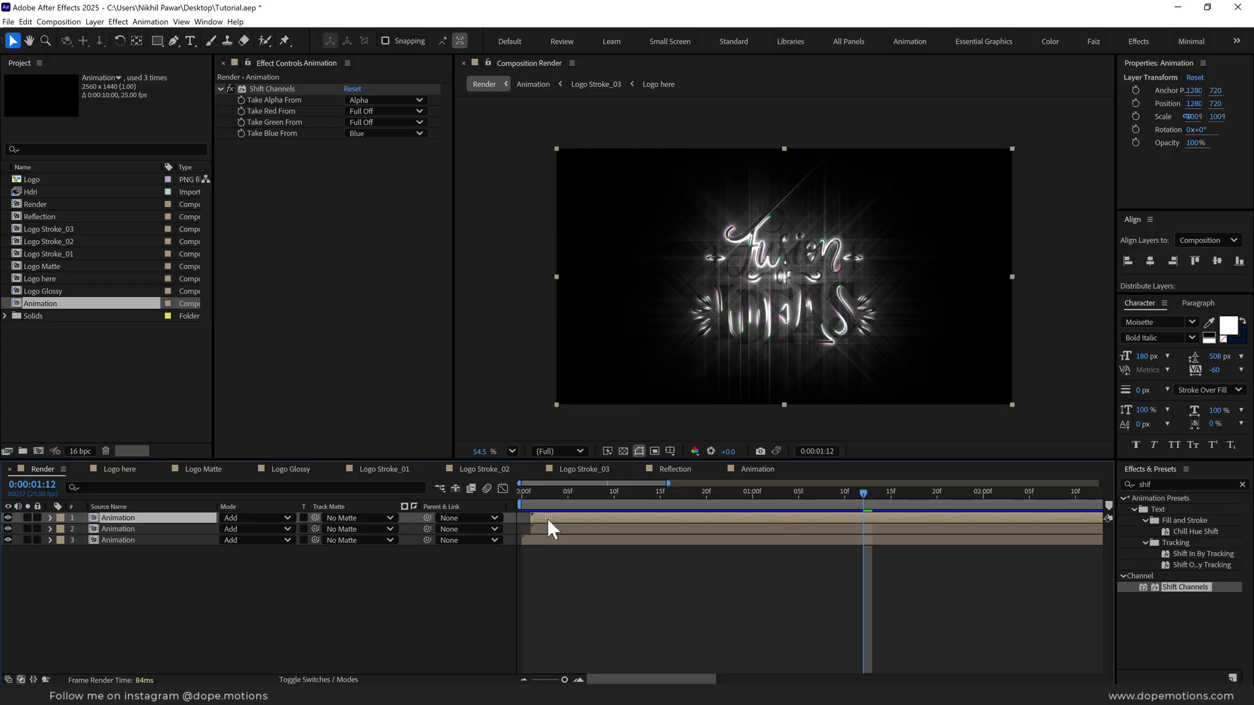
# - Preview the color split up to 0:00:00:17 and set the composition preview resolution to Half
pyautogui.click(590, 500)
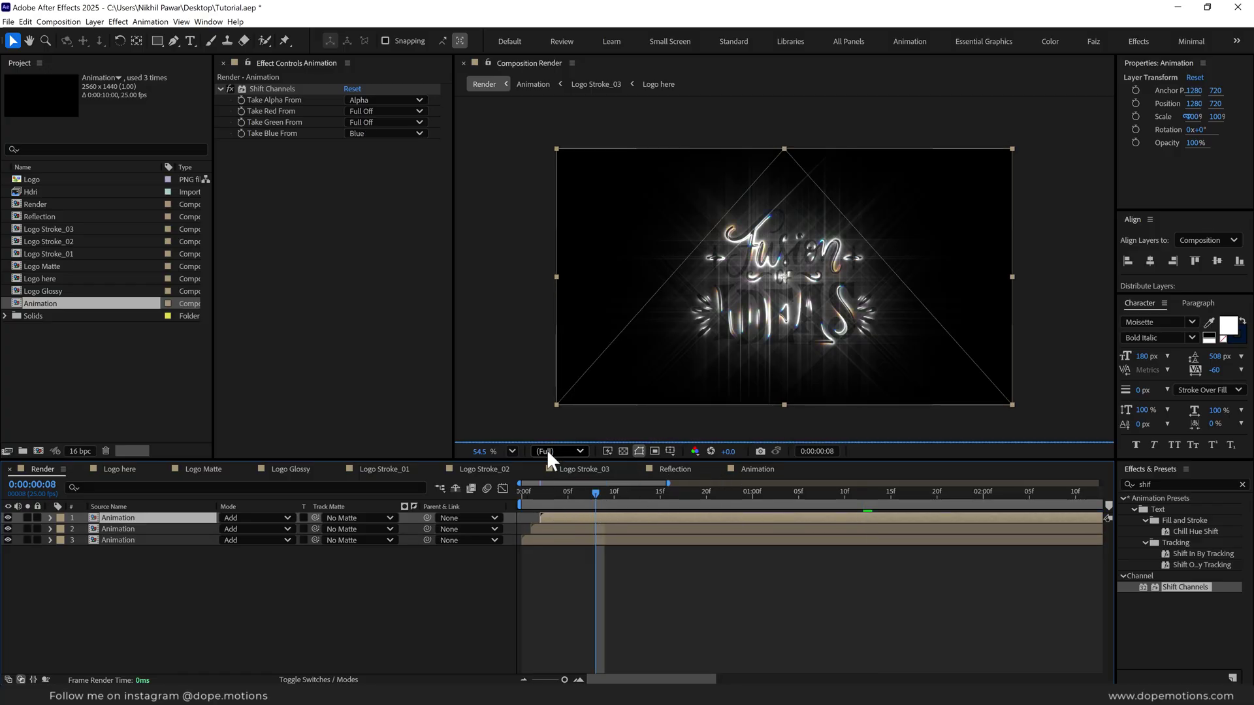
pyautogui.moveTo(596, 493); pyautogui.dragTo(678, 495)
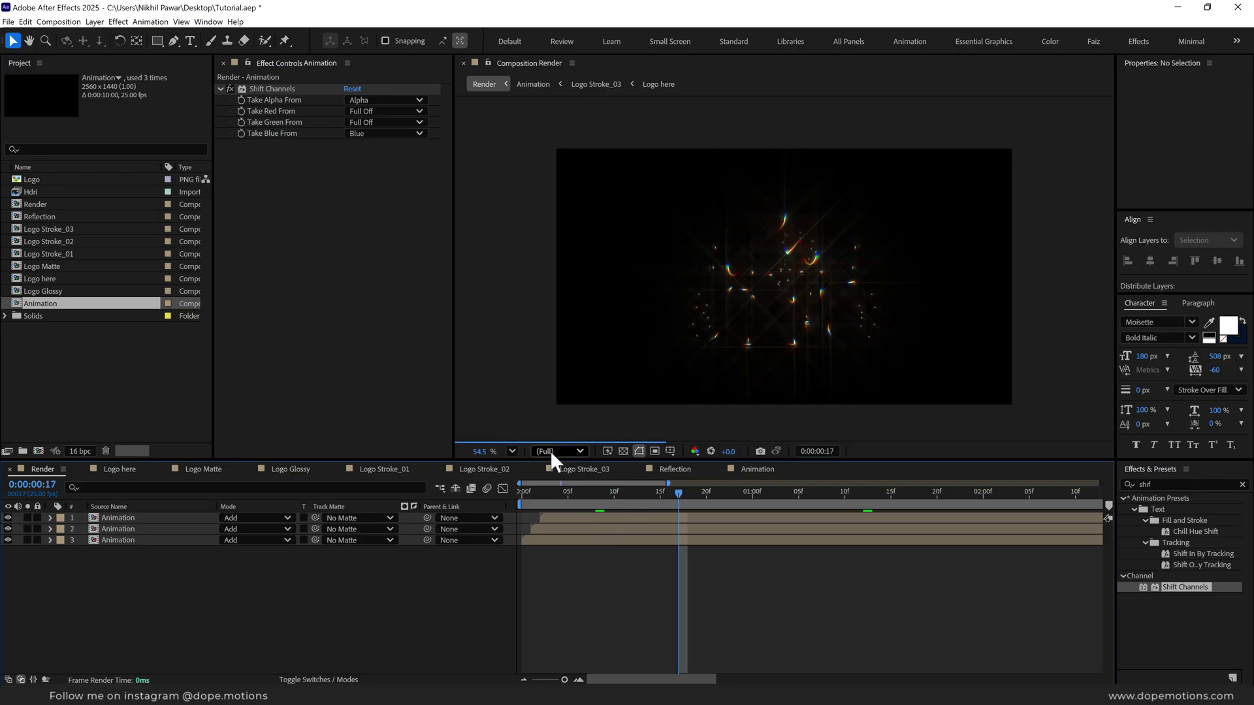
pyautogui.click(552, 452)
pyautogui.click(566, 511)
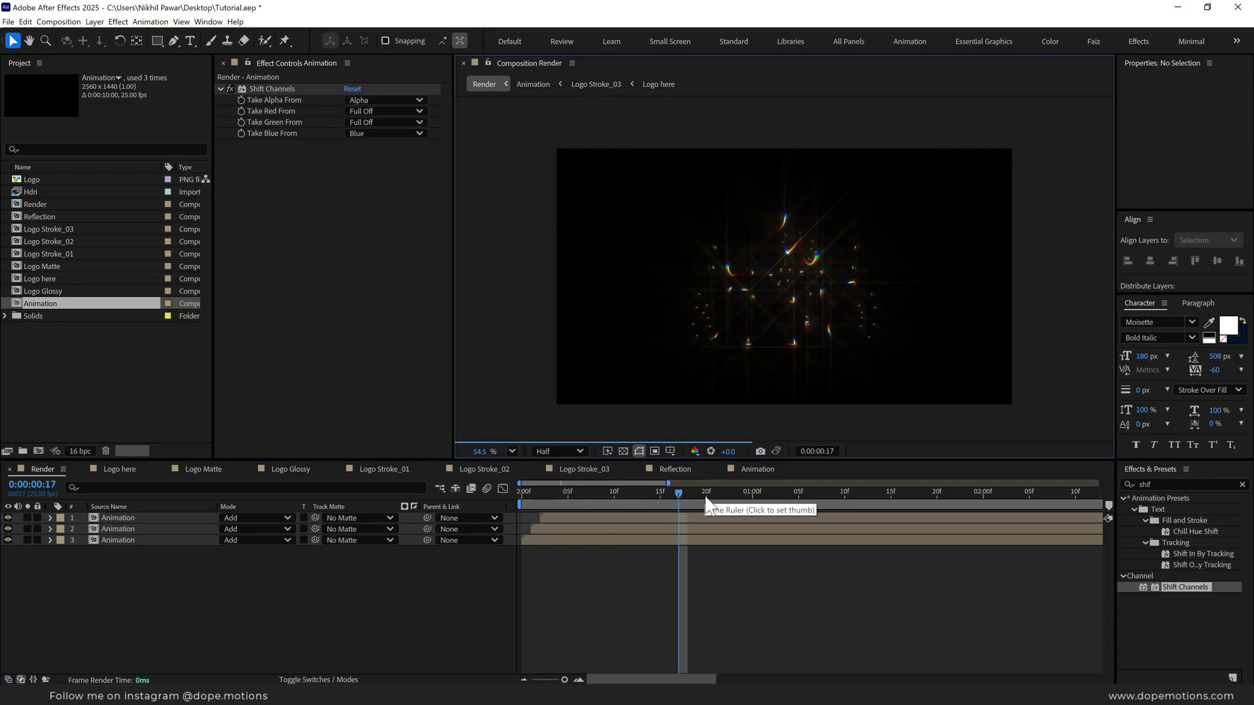
# - Add an adjustment layer above the Animation layers and name it CC
pyautogui.rightClick(187, 581)
pyautogui.moveTo(281, 455)
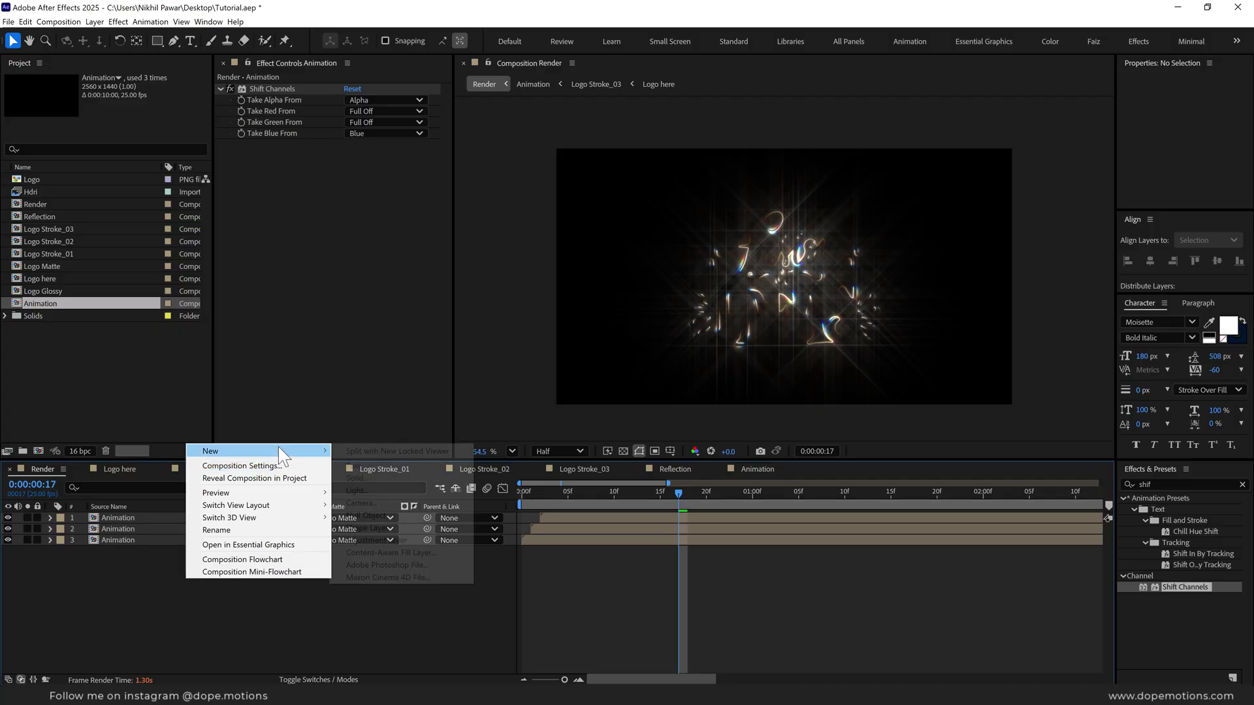
pyautogui.click(386, 540)
pyautogui.press('Return')
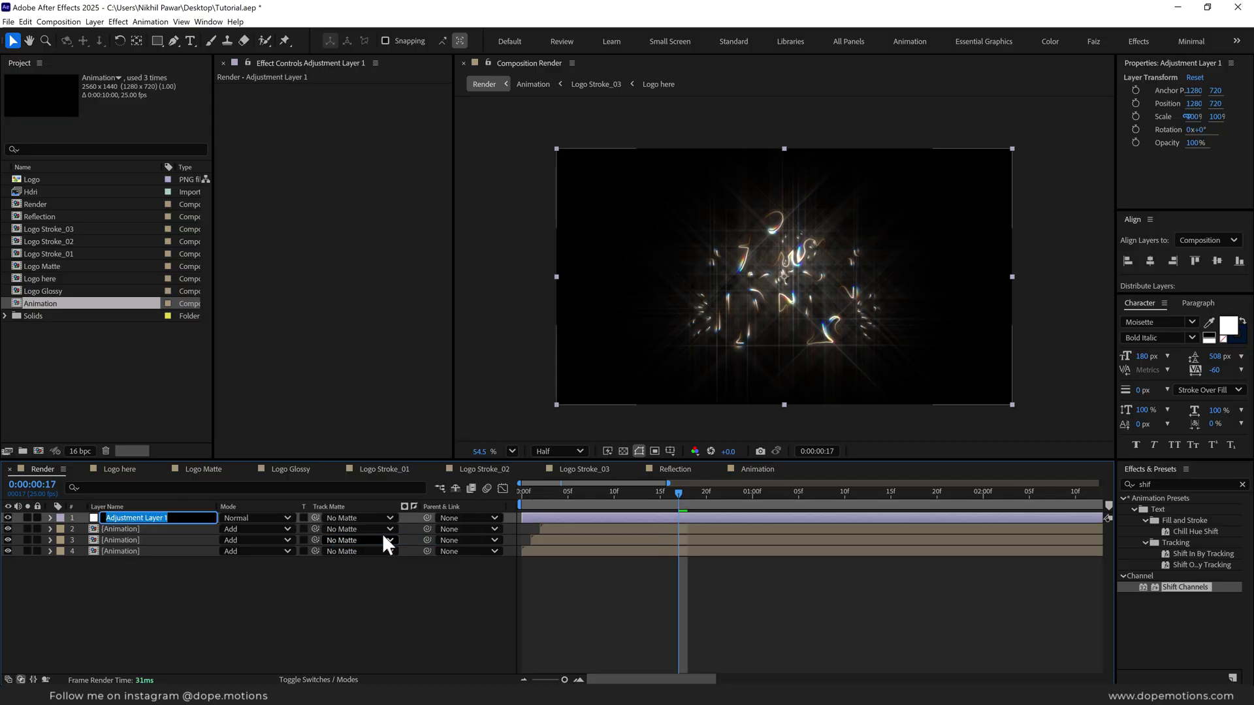
pyautogui.write('CC')
pyautogui.press('Return')
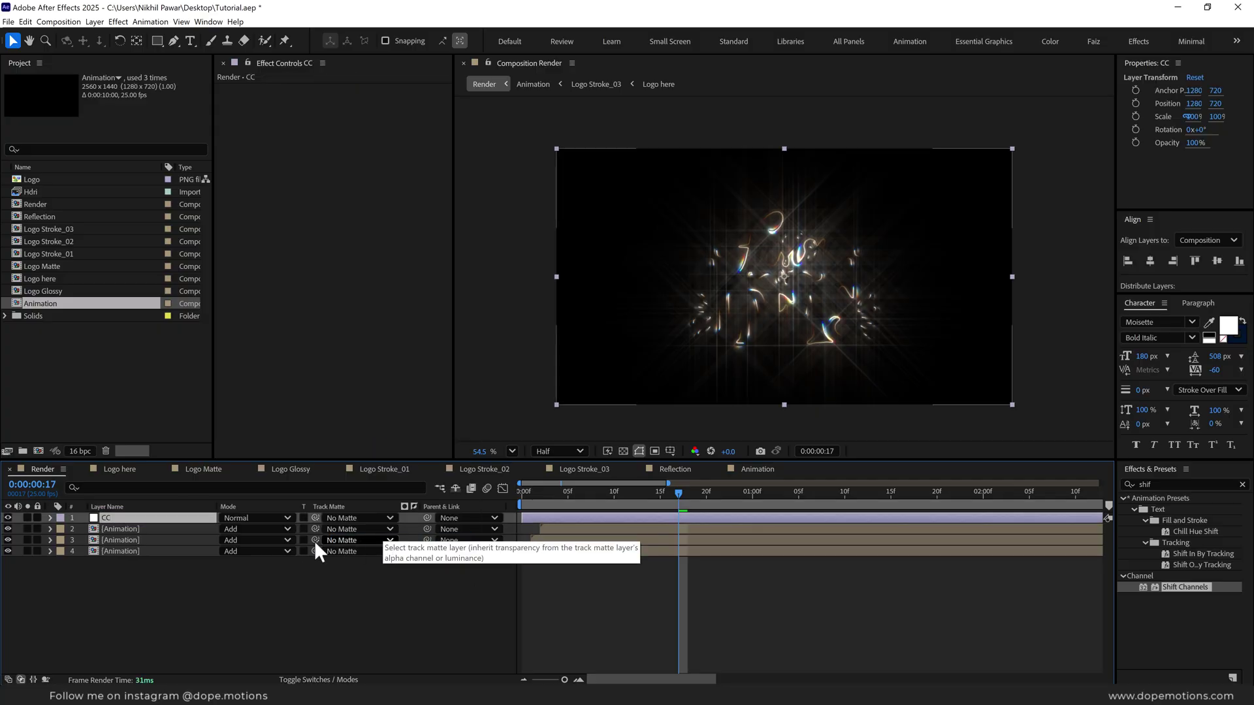
# - Apply the Curves and Noise effects to the CC adjustment layer
pyautogui.doubleClick(1160, 484)
pyautogui.write('curv')
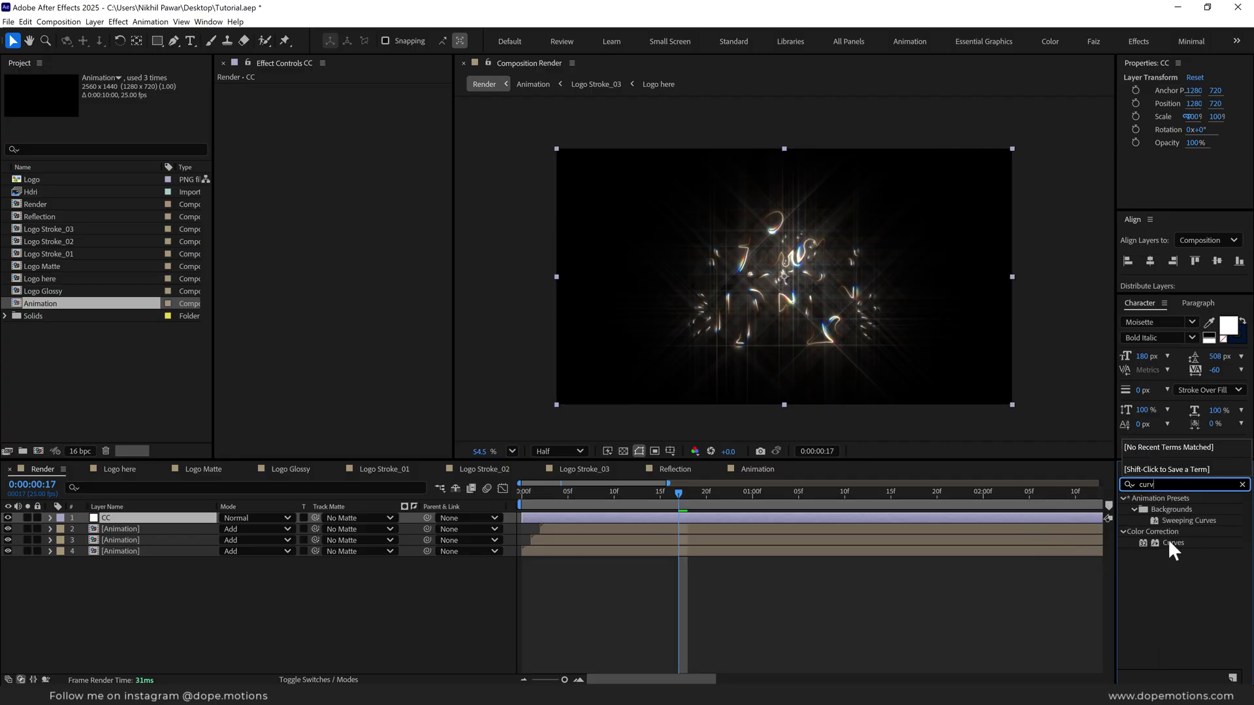
pyautogui.doubleClick(1173, 543)
pyautogui.hotkey('ctrl', 'f')
pyautogui.write('nois')
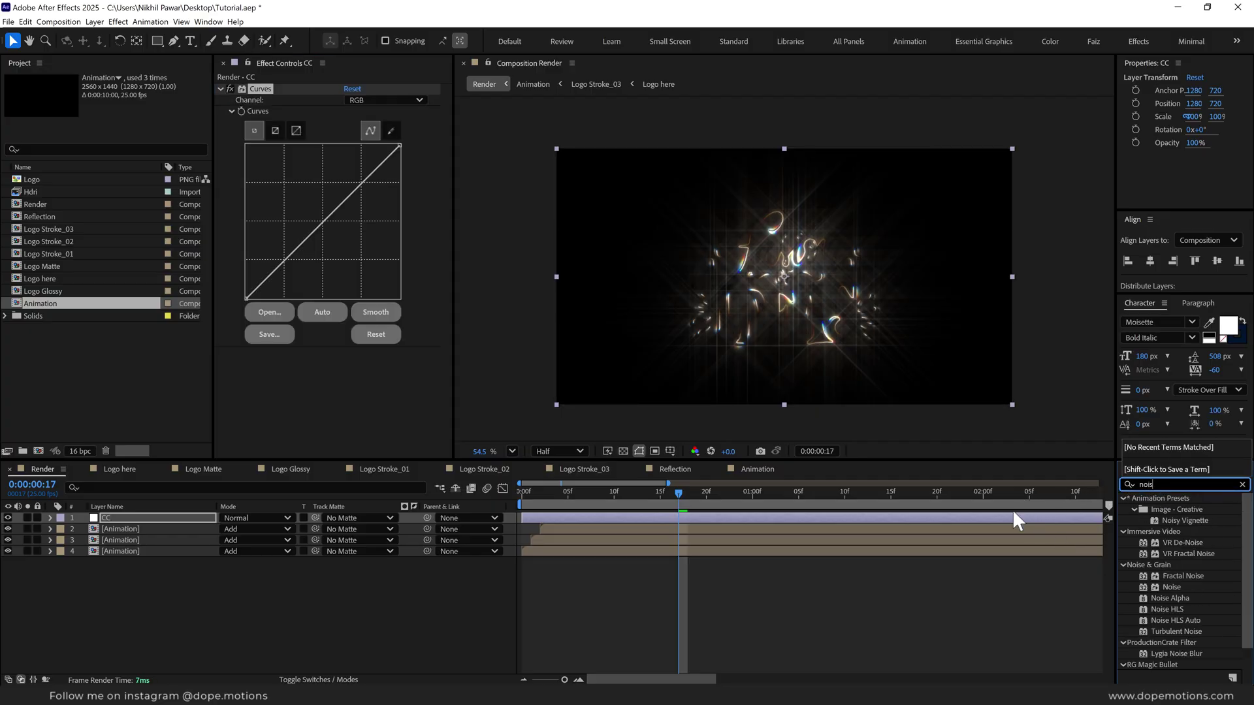
pyautogui.write('e')
pyautogui.press('Return')
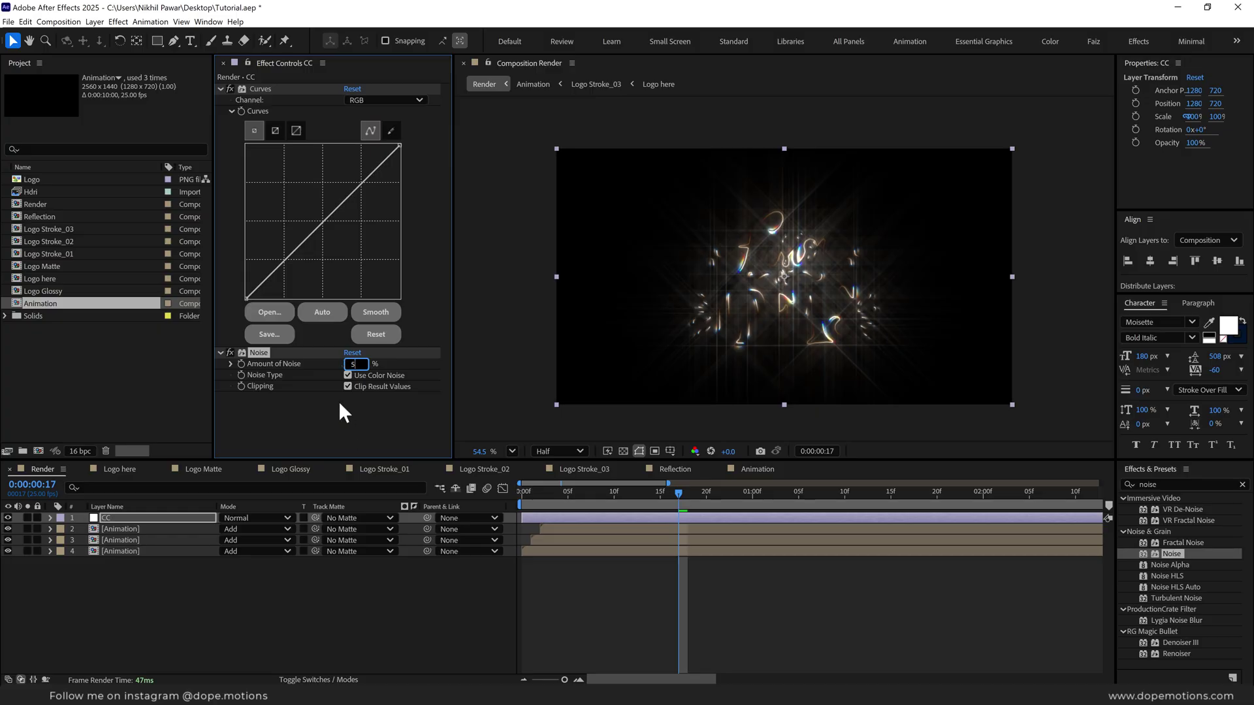
# - Set the CC layer's Amount of Noise to 5% and shape its RGB curve into a gentle S to add contrast
pyautogui.write('5')
pyautogui.press('Return')
pyautogui.moveTo(284, 260); pyautogui.dragTo(284, 266)
pyautogui.moveTo(350, 194); pyautogui.dragTo(351, 190)
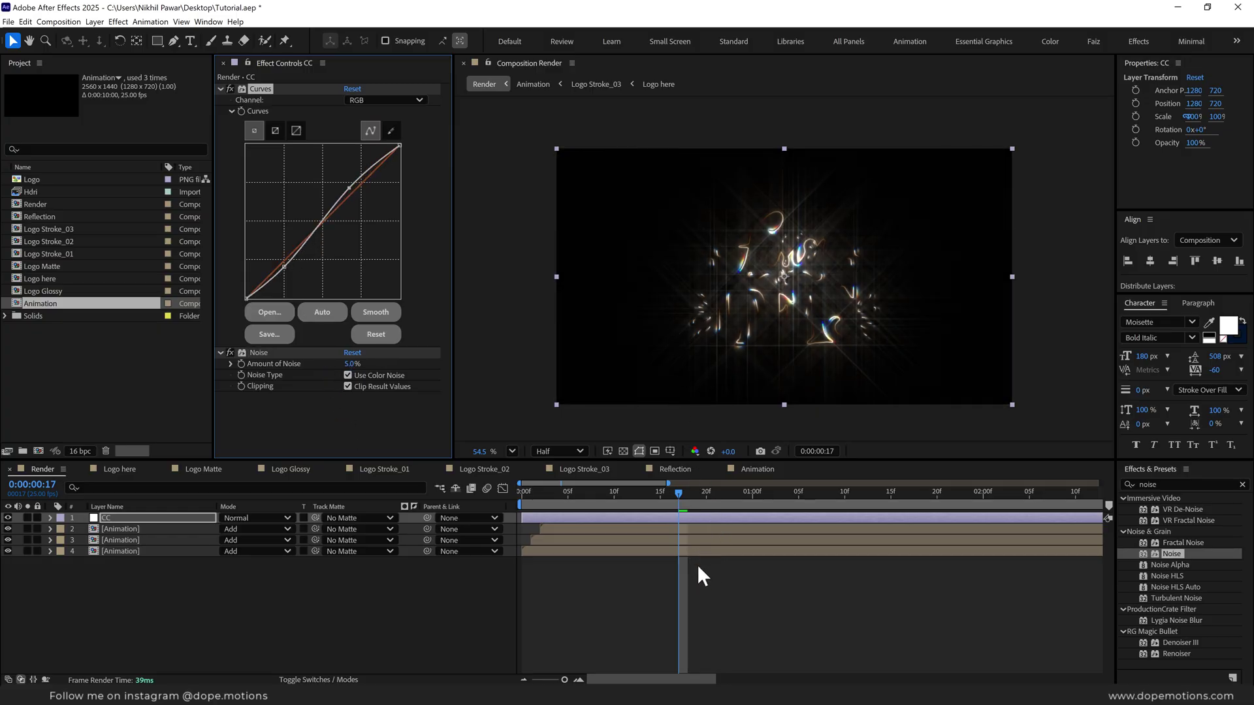
# - End the Render work area at about 0:00:06:00 and preview the animation from the start
pyautogui.press('-')
pyautogui.press('-')
pyautogui.press('-')
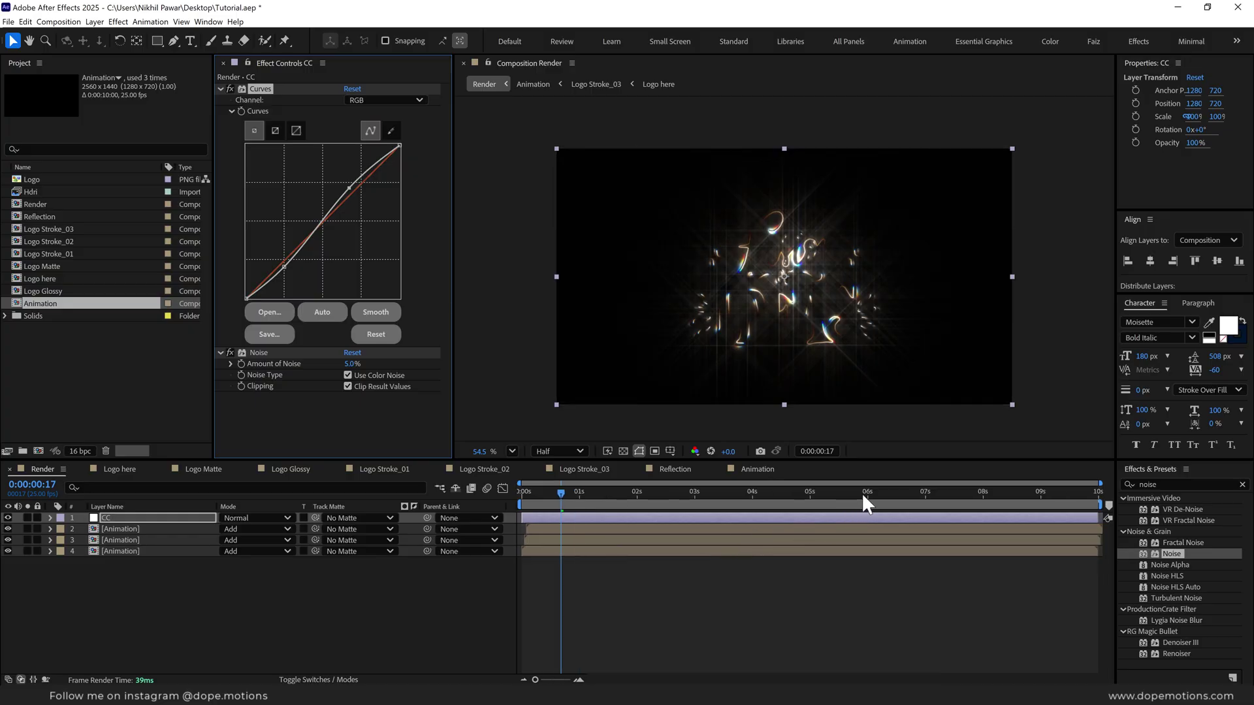
pyautogui.click(862, 494)
pyautogui.press('n')
pyautogui.press('Home')
pyautogui.press('space')
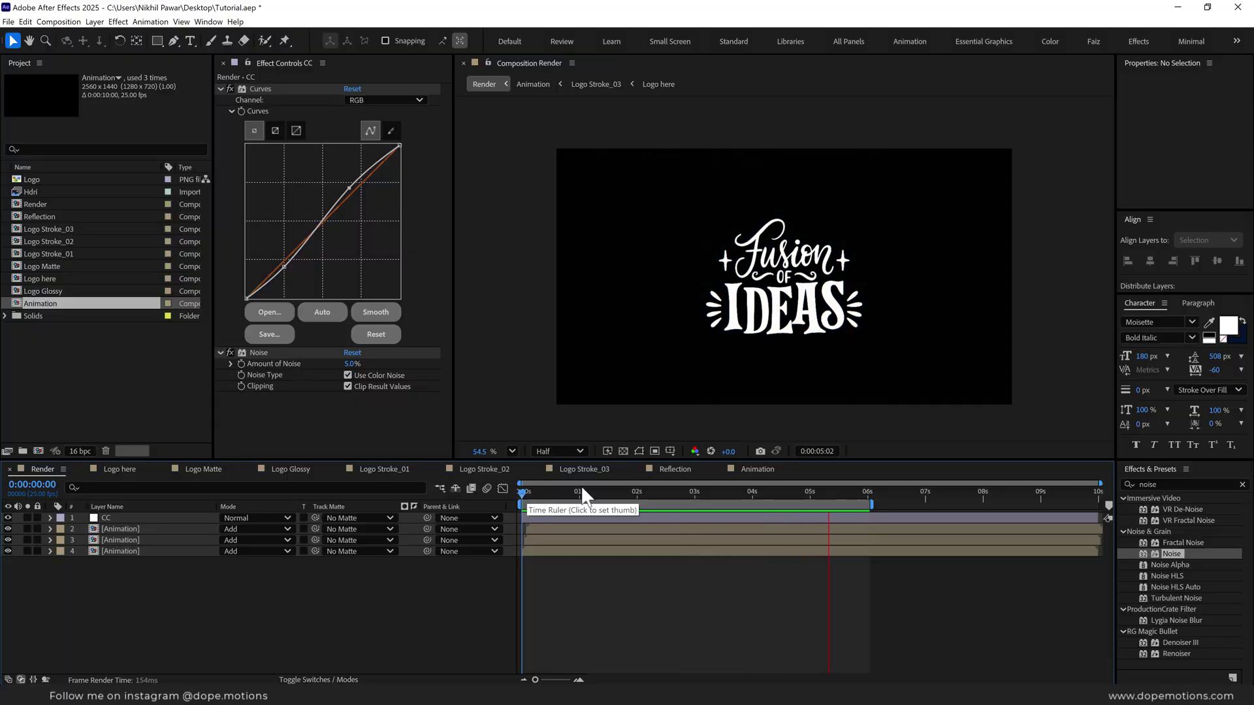
pyautogui.moveTo(606, 495); pyautogui.dragTo(700, 507)
pyautogui.press('space')
# - Apply a Gradient Ramp to the Logo layer in the Logo here composition and turn off its Fill effect
pyautogui.click(119, 472)
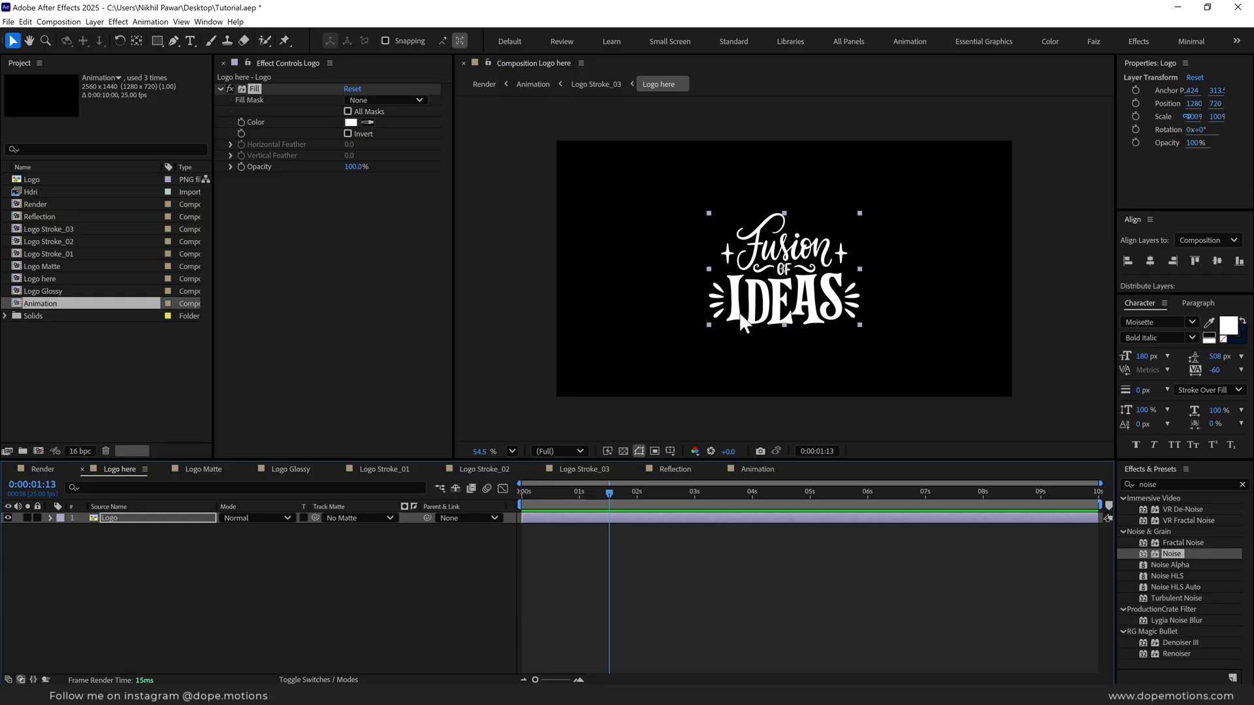
pyautogui.click(157, 517)
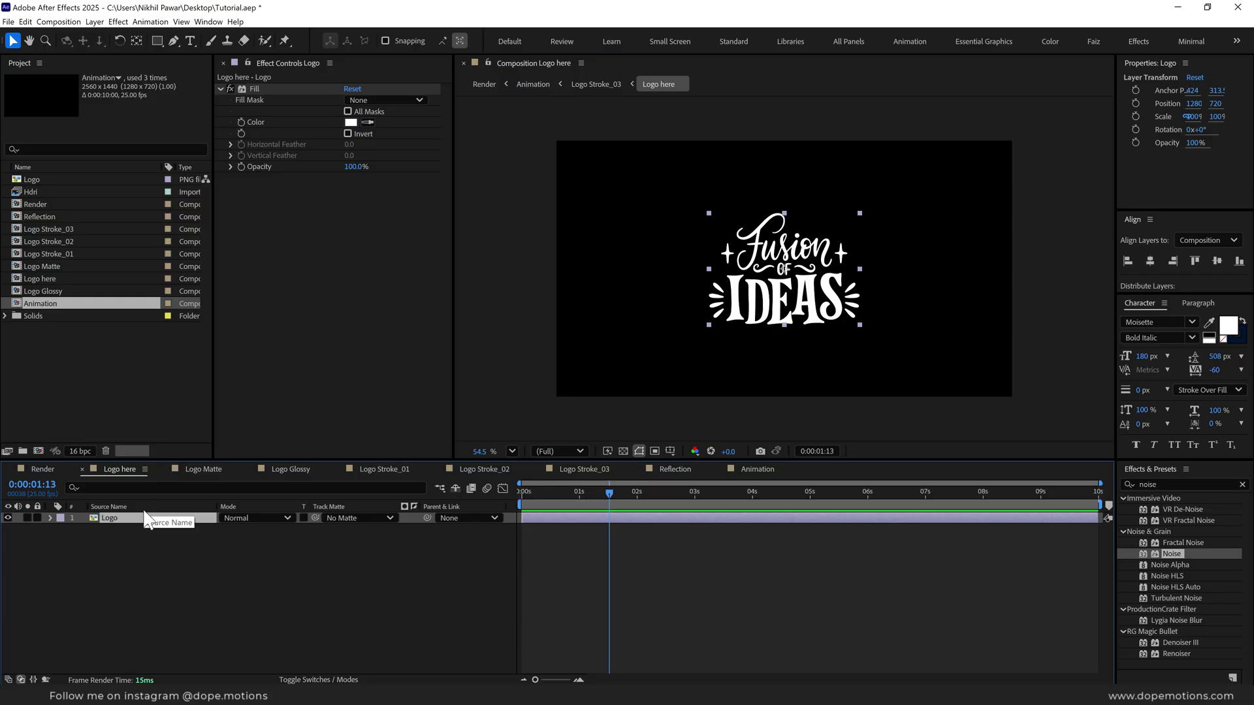
pyautogui.doubleClick(1169, 484)
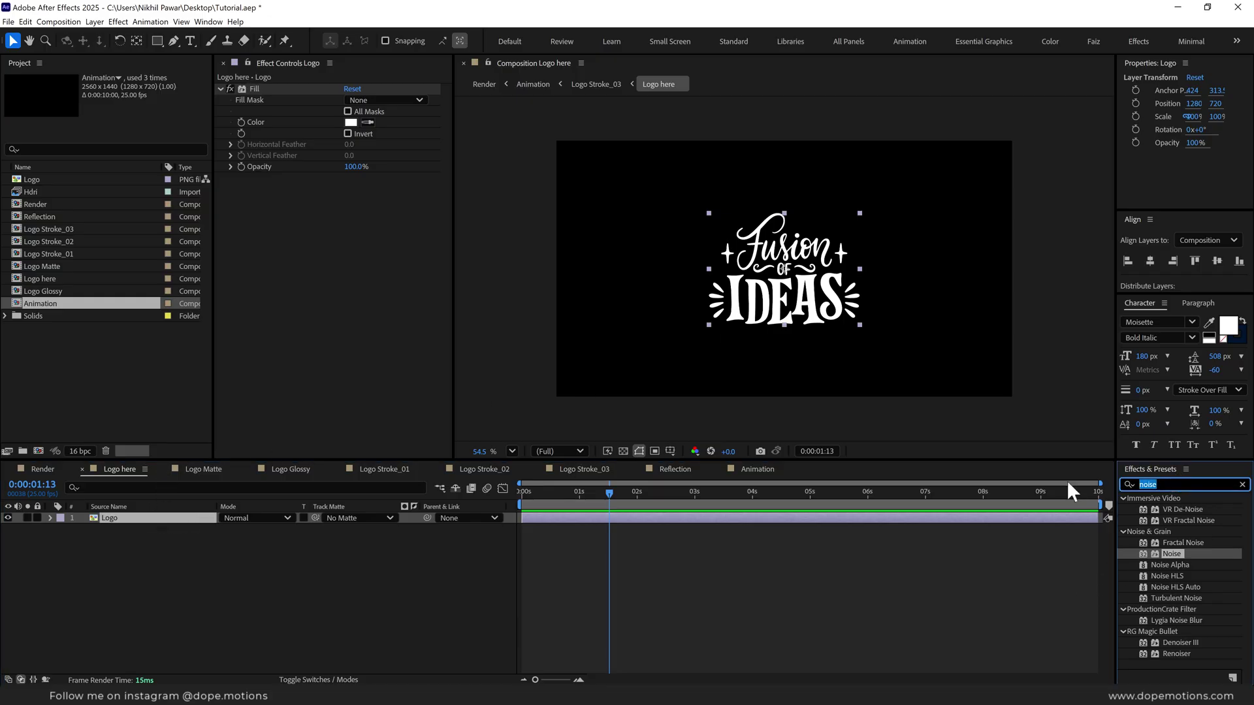
pyautogui.write('grad')
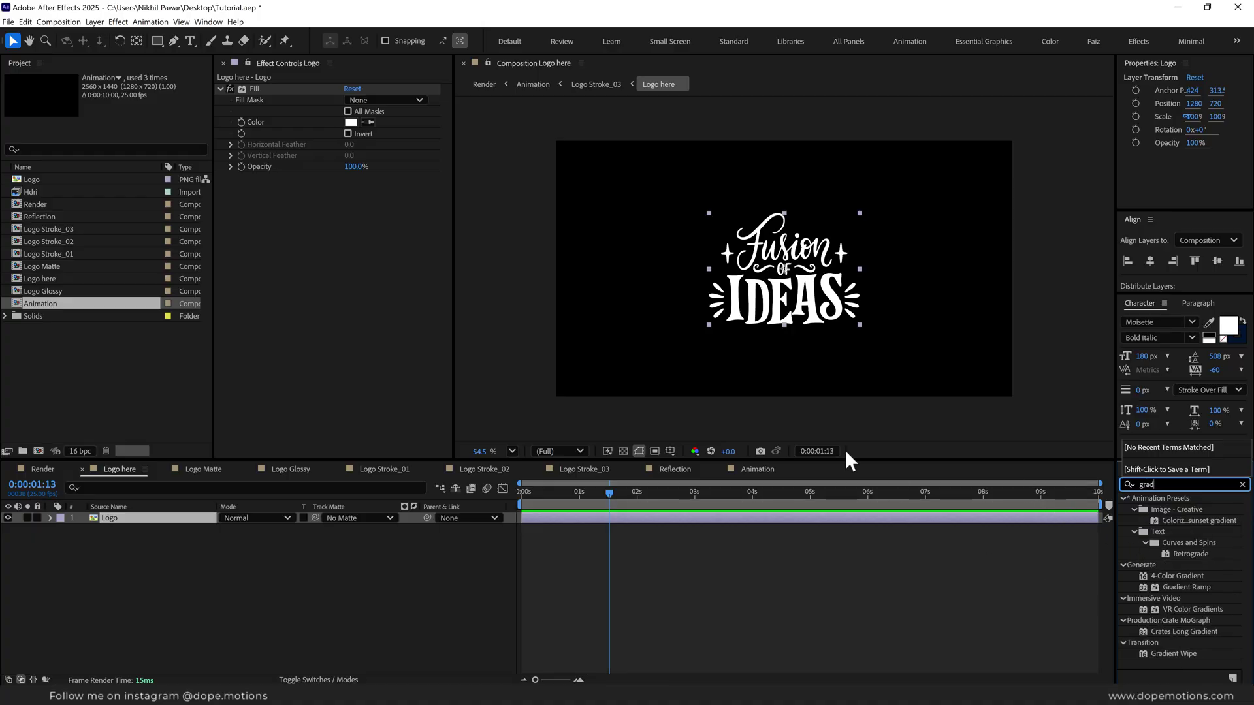
pyautogui.moveTo(1186, 586); pyautogui.dragTo(294, 171)
# - Set the Gradient Ramp's Start Color to yellow FFEC17
pyautogui.click(351, 200)
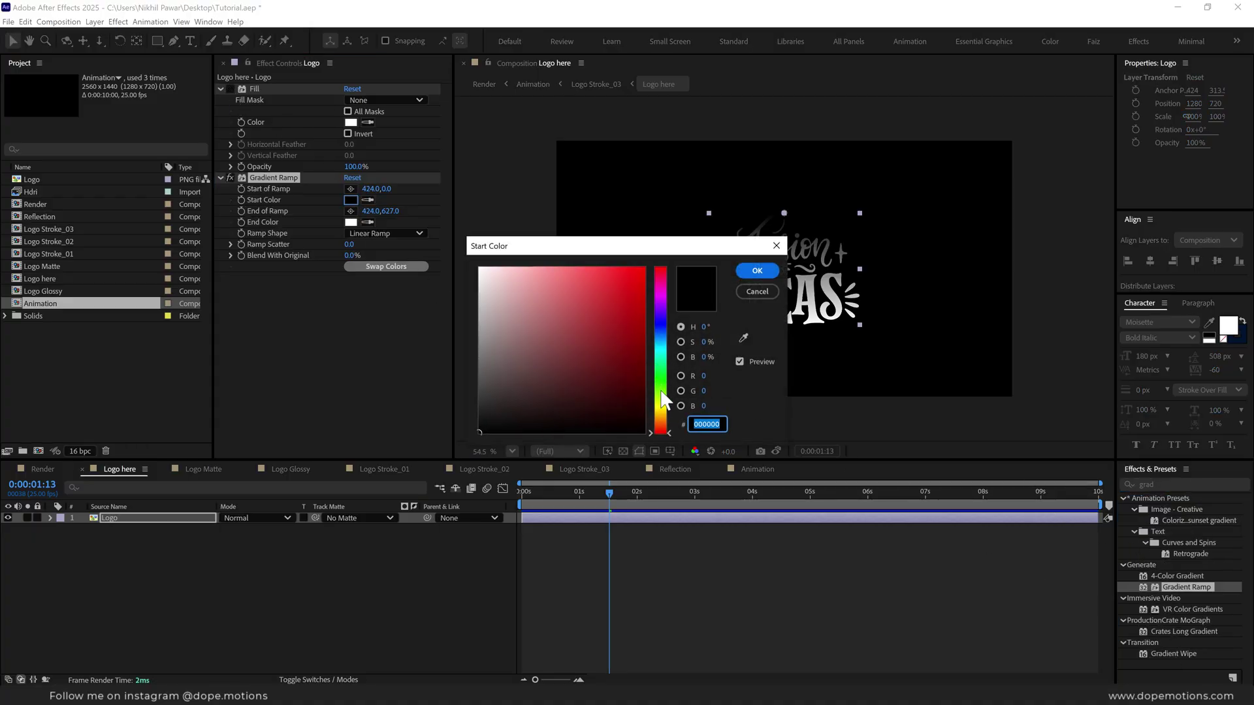
pyautogui.moveTo(663, 399); pyautogui.dragTo(663, 408)
pyautogui.moveTo(588, 307); pyautogui.dragTo(629, 267)
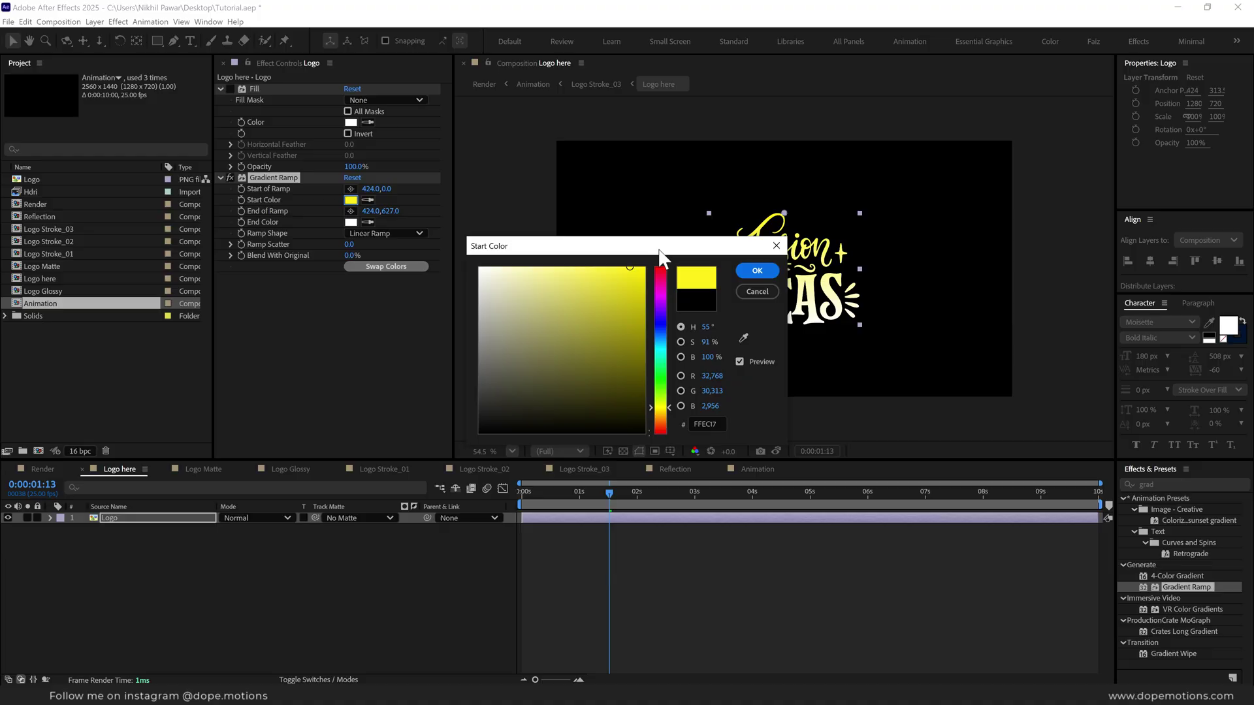
pyautogui.click(756, 271)
# - Set the Gradient Ramp's End Color to pink FF235C and run the ramp diagonally from 13.0, -14.7 to 728.6, 737.1
pyautogui.click(351, 222)
pyautogui.moveTo(483, 269); pyautogui.dragTo(661, 273)
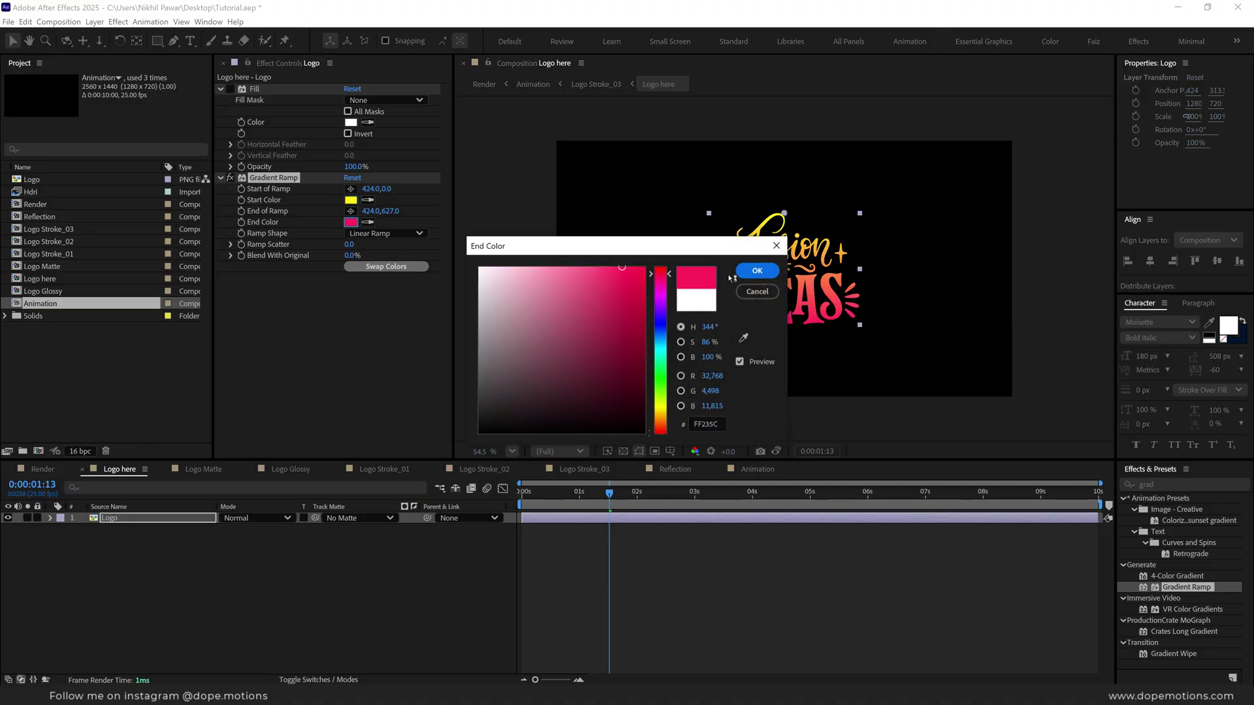
pyautogui.click(756, 270)
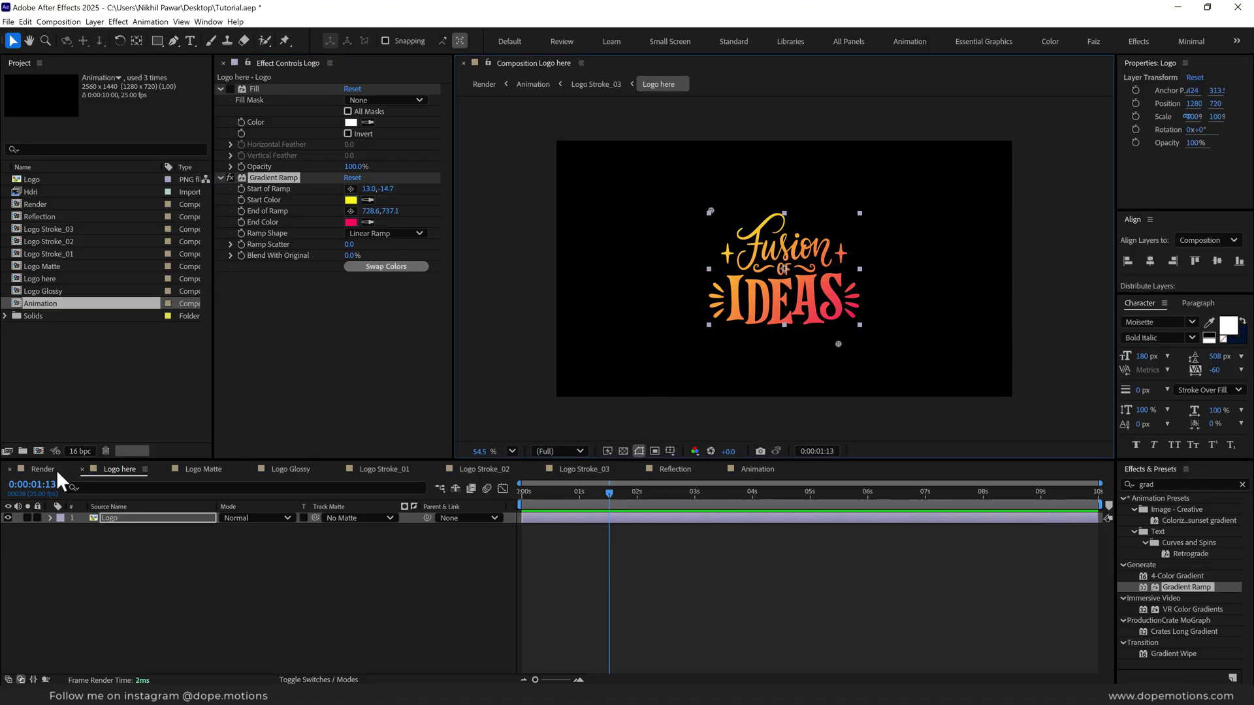
# - Return to the Render composition and check the gradient-colored logo along the timeline around 0:00:03:01
pyautogui.click(47, 469)
pyautogui.moveTo(810, 500); pyautogui.dragTo(681, 486)
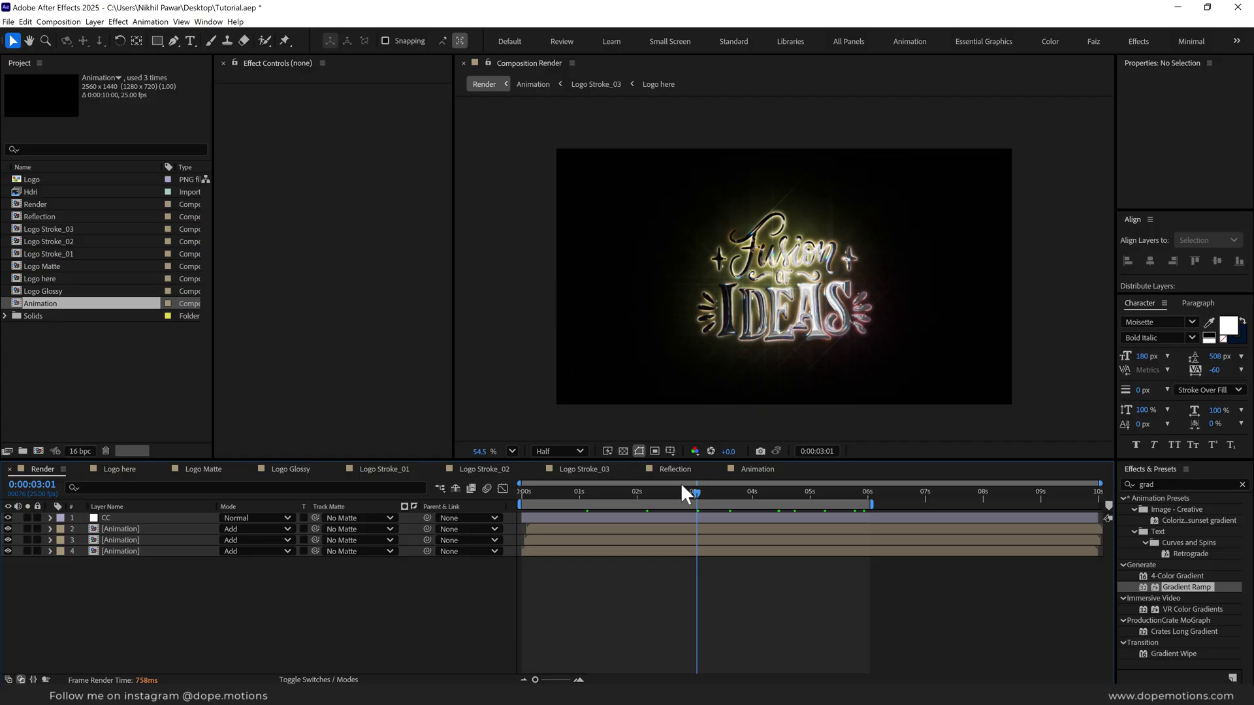